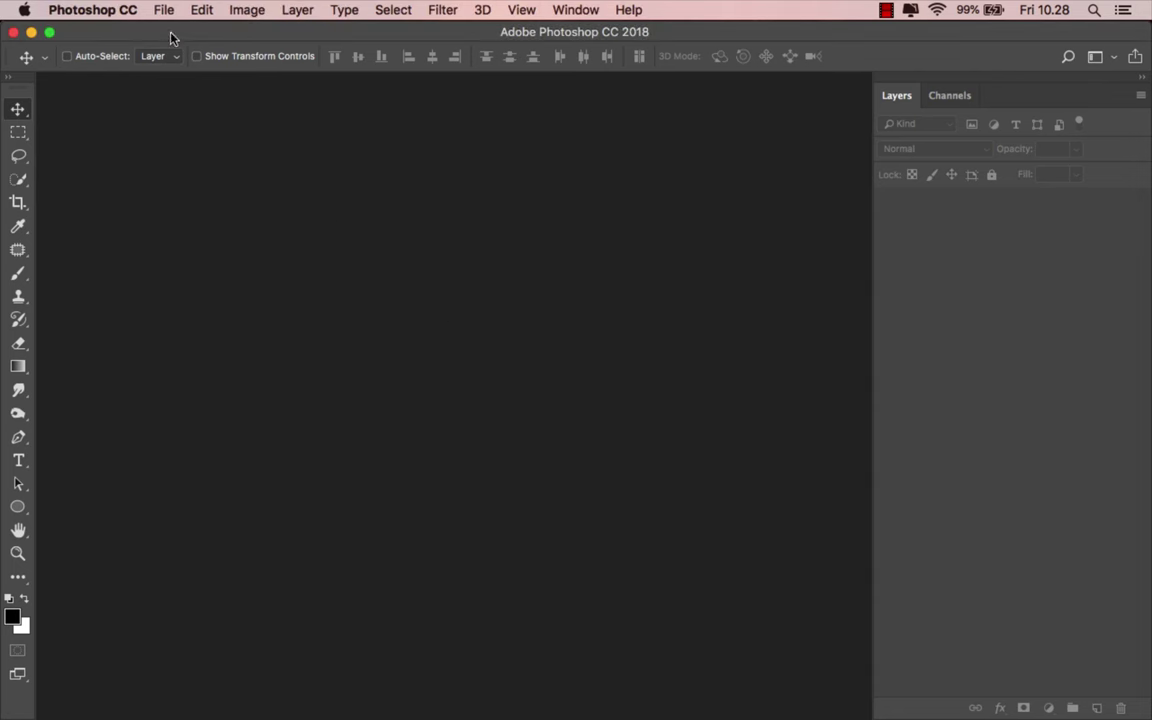
Create a new 5000 × 3450 px, 300 ppi landscape document.
{"action": "left_click", "coordinate": [163, 10]}
{"action": "left_click", "coordinate": [195, 31]}
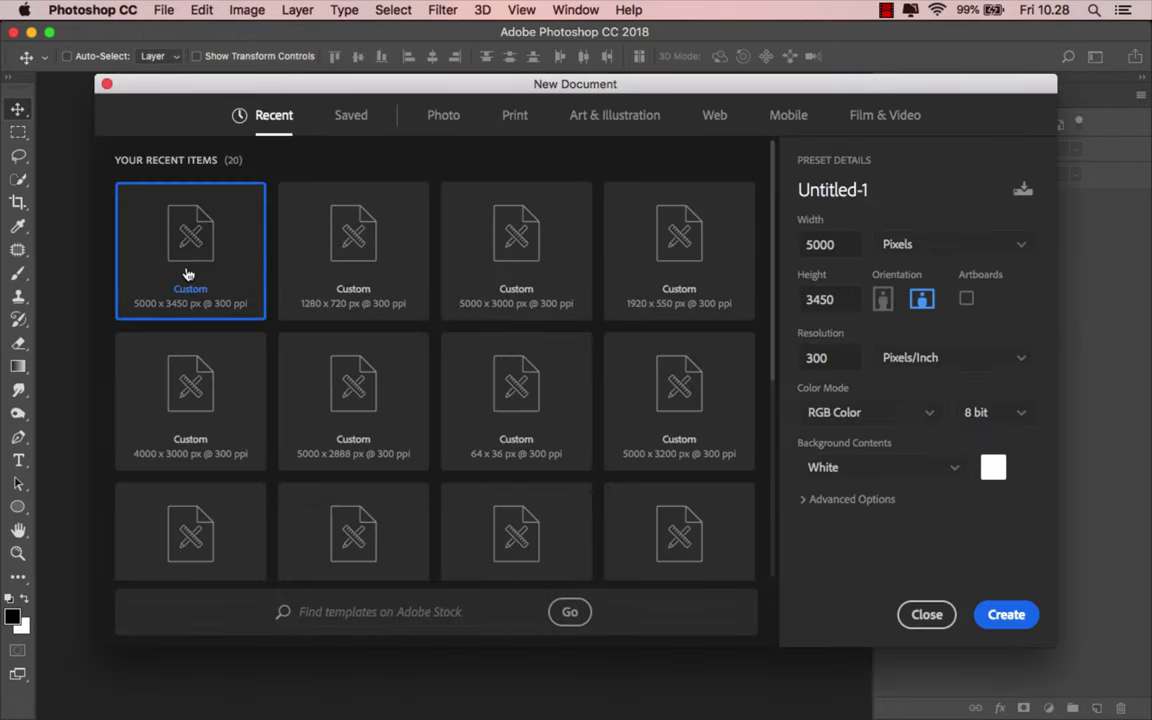
{"action": "left_click", "coordinate": [830, 244]}
{"action": "key", "text": "Tab"}
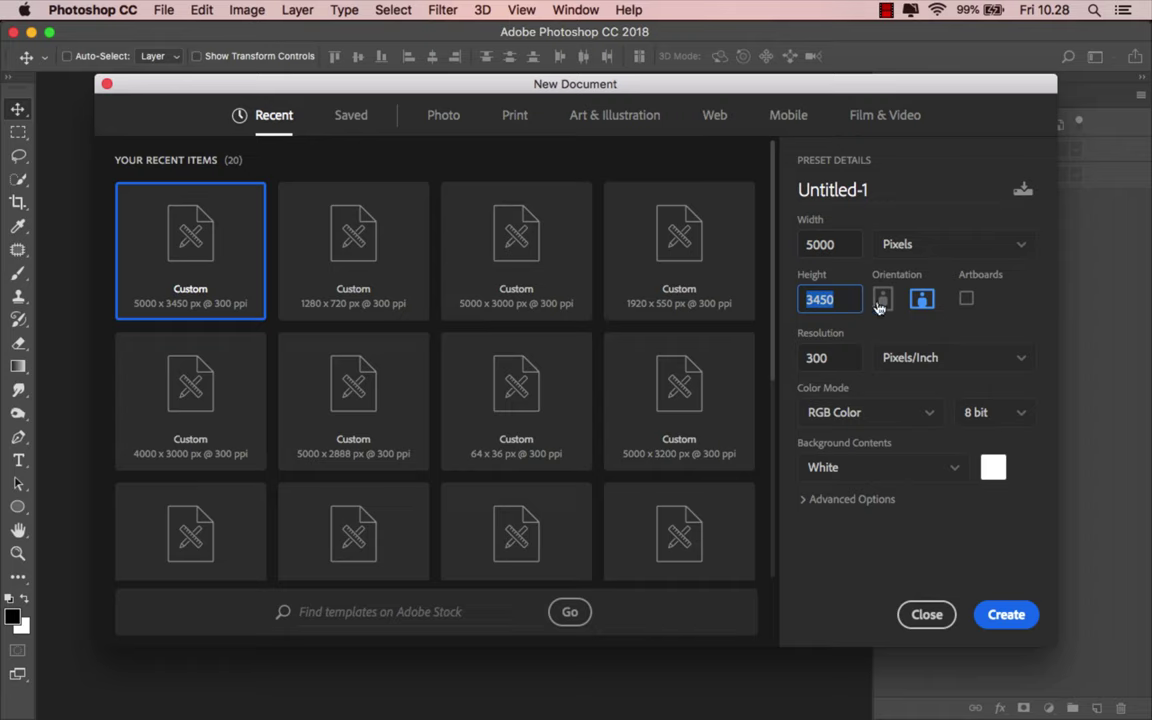
{"action": "left_click", "coordinate": [820, 272]}
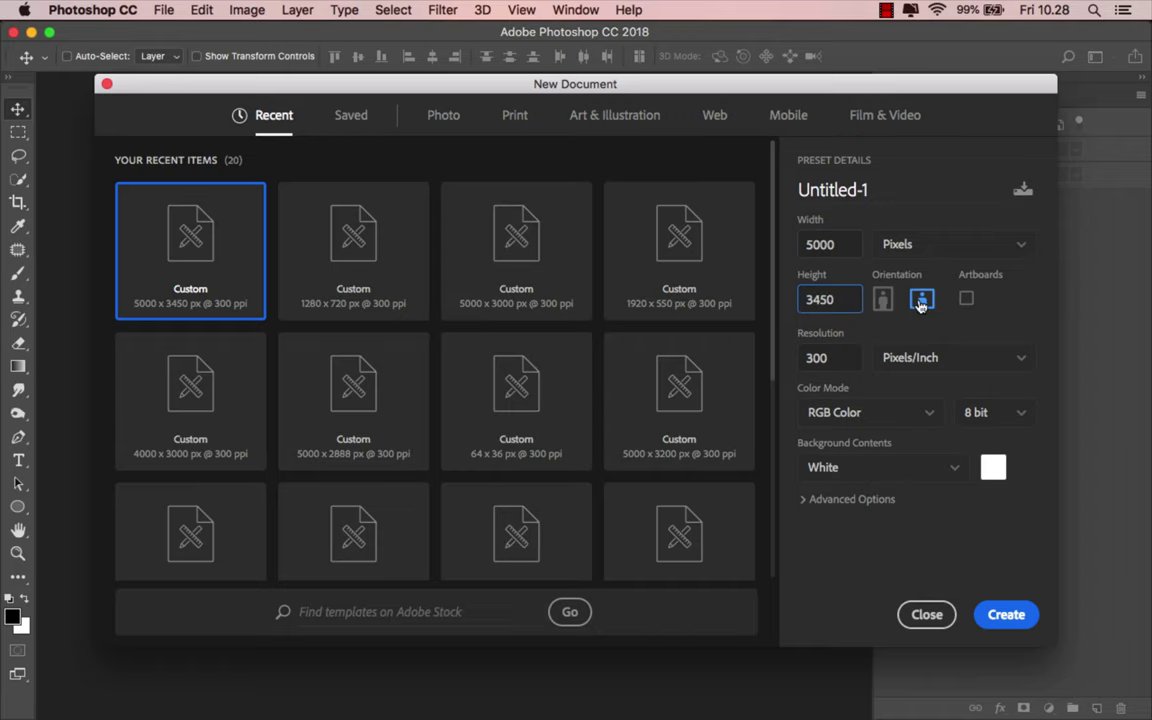
{"action": "left_click", "coordinate": [1005, 615]}
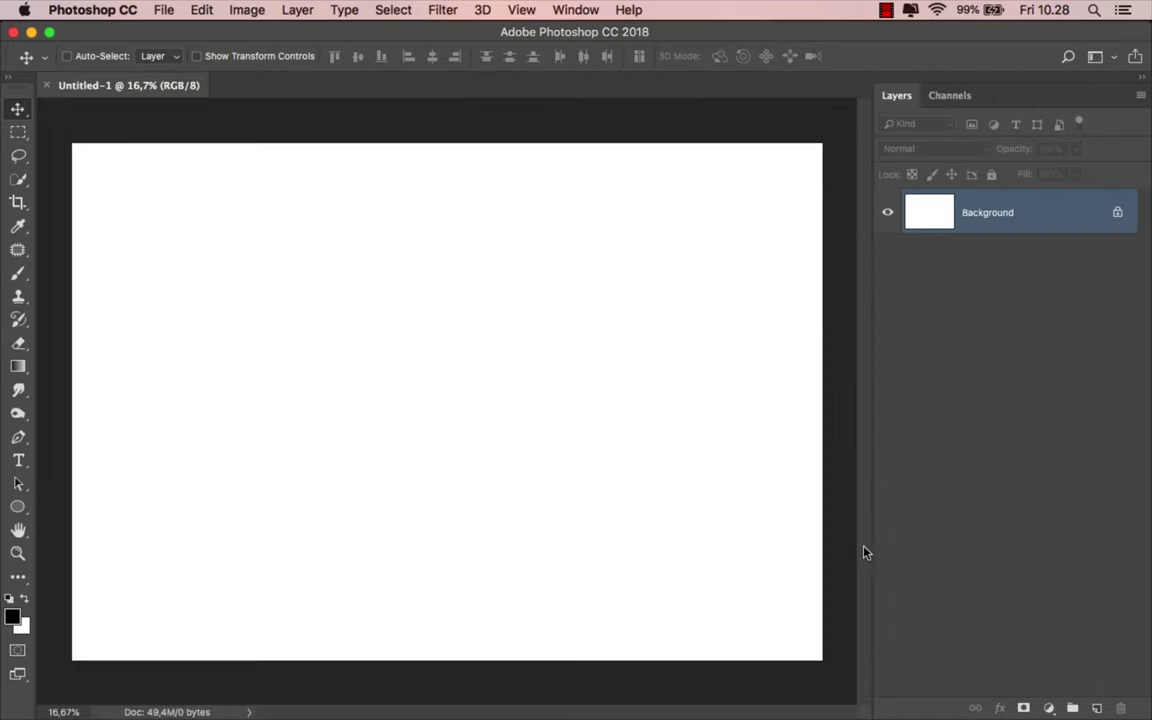
Add a Solid Color fill layer in black (#000000).
{"action": "left_click", "coordinate": [1048, 708]}
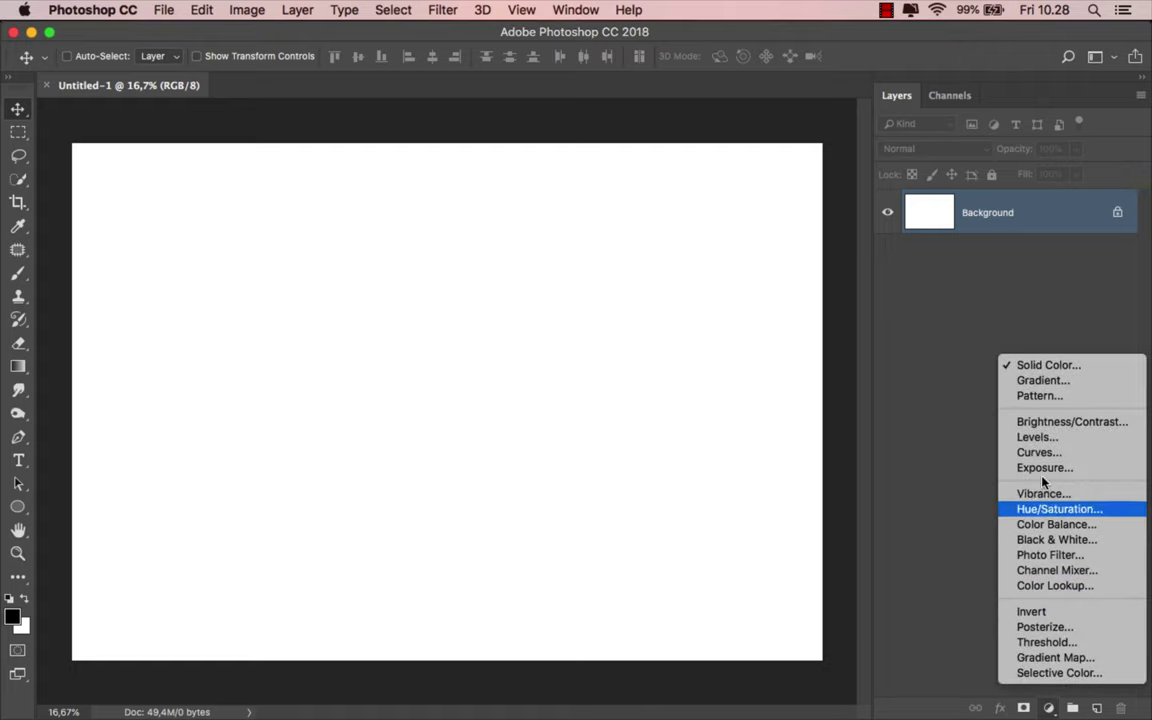
{"action": "left_click", "coordinate": [1050, 366]}
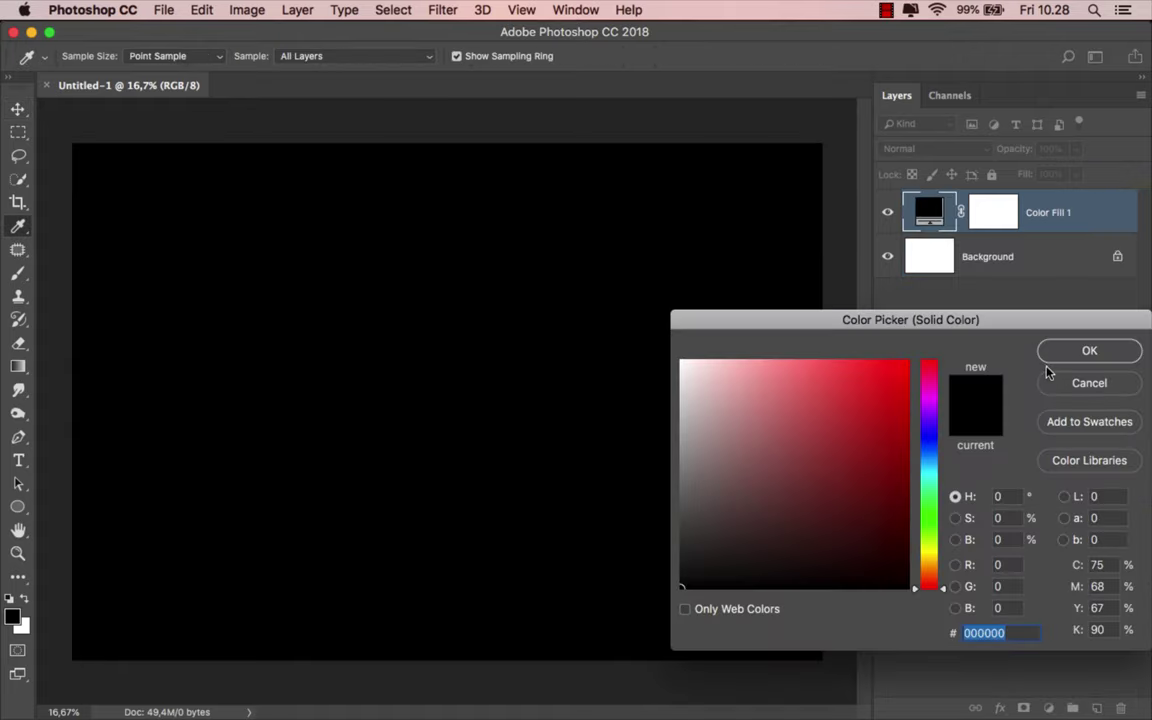
{"action": "left_click", "coordinate": [1061, 356]}
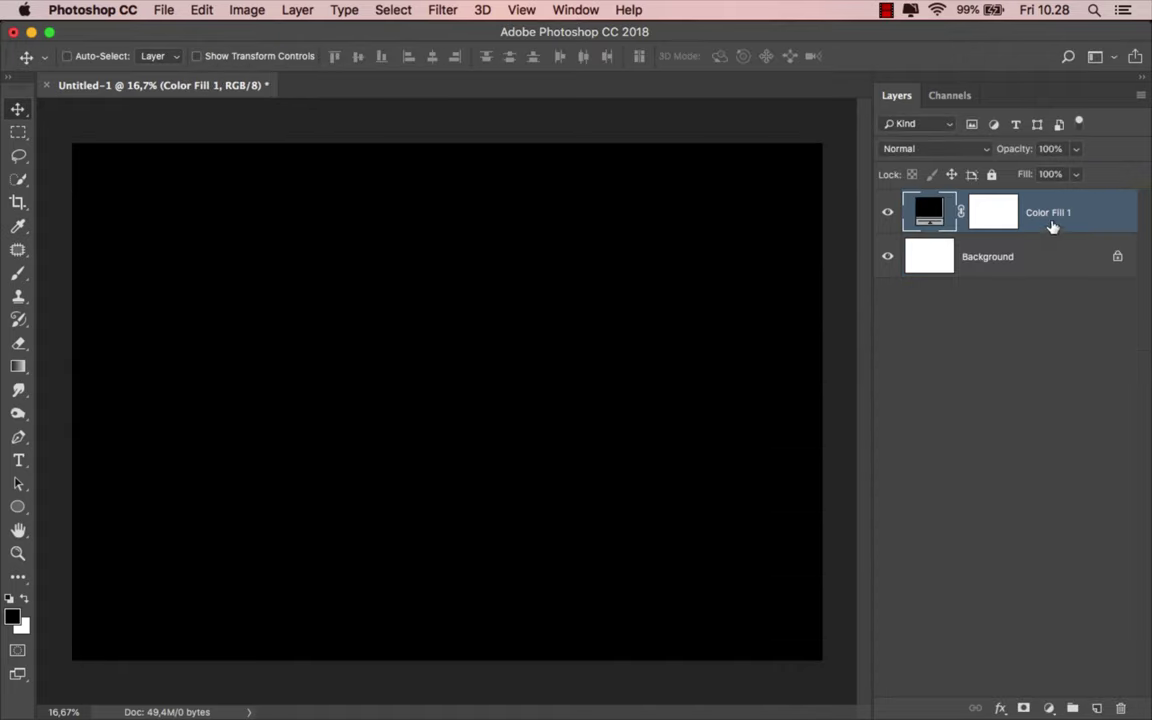
{"action": "mouse_move", "coordinate": [575, 715]}
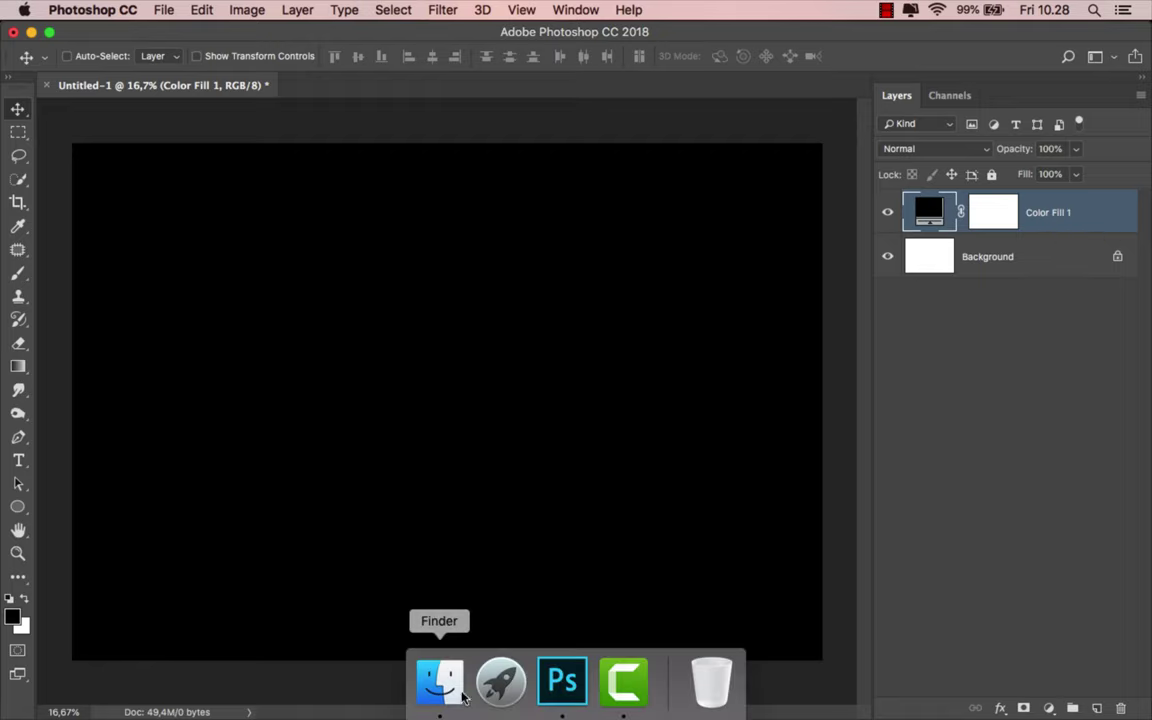
Place bad-wurzach-4119762 with its top lowered and stretched past the canvas width.
{"action": "left_click", "coordinate": [440, 682]}
{"action": "mouse_move", "coordinate": [57, 123]}
{"action": "left_mouse_down"}
{"action": "mouse_move", "coordinate": [297, 517]}
{"action": "mouse_move", "coordinate": [316, 459]}
{"action": "left_mouse_up"}
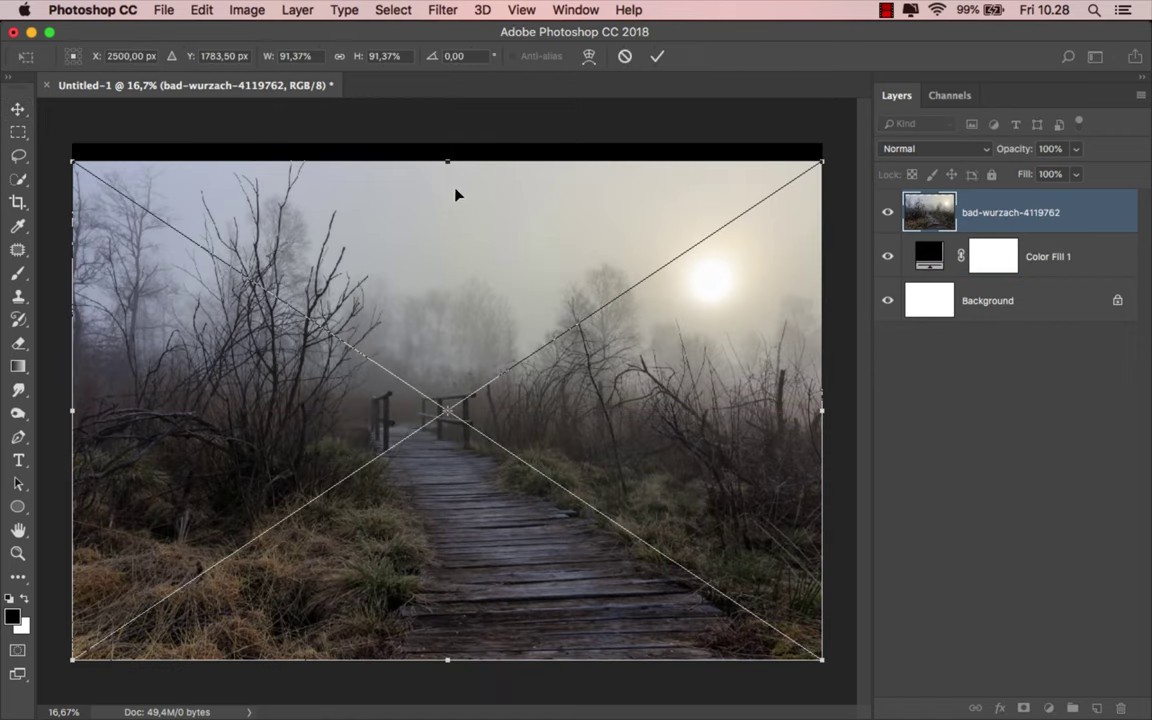
{"action": "left_click_drag", "start_coordinate": [447, 161], "coordinate": [448, 264]}
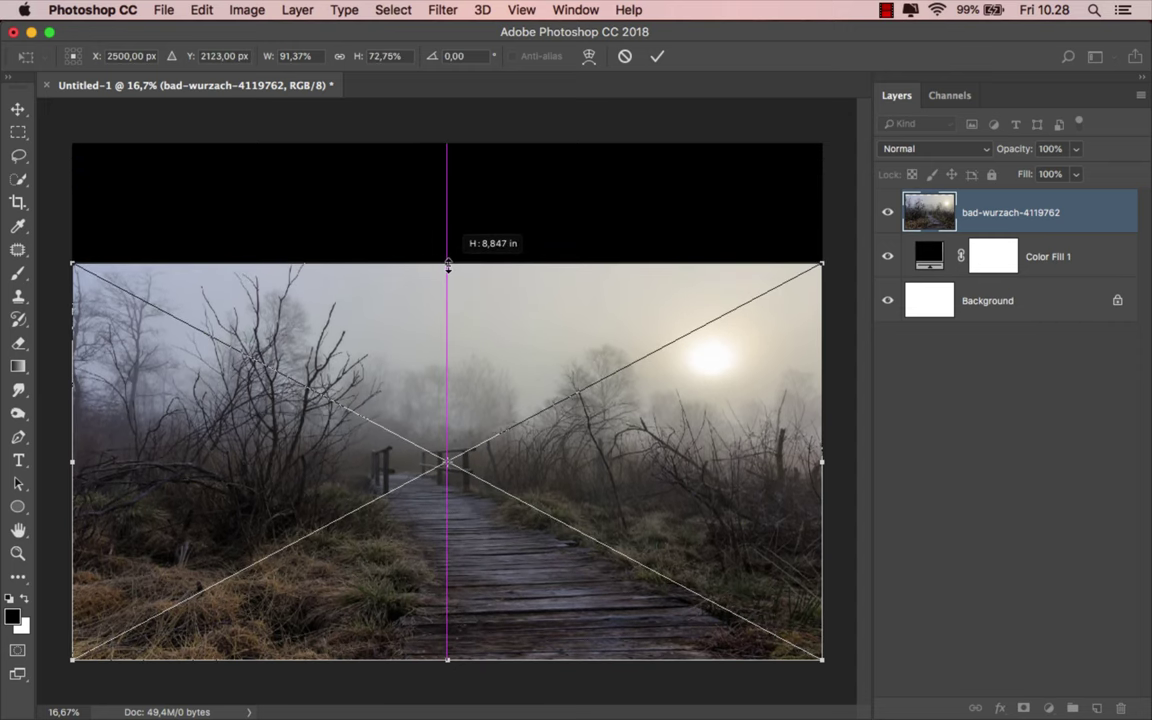
{"action": "left_click_drag", "start_coordinate": [826, 481], "coordinate": [889, 465]}
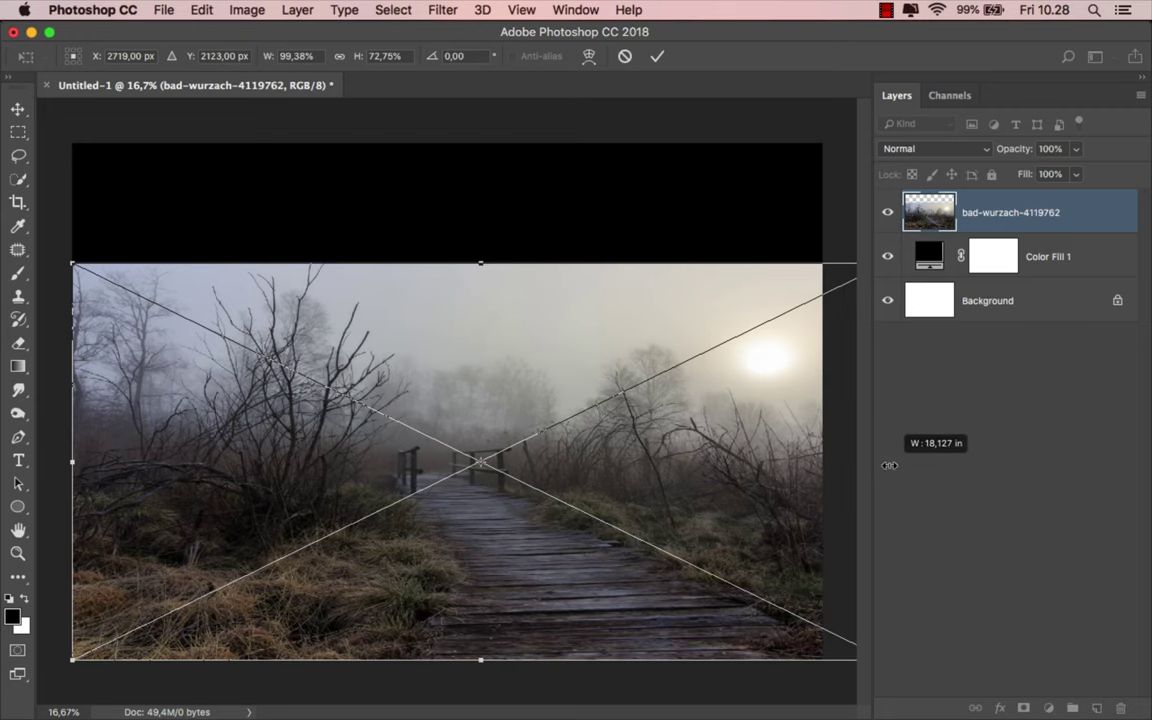
{"action": "scroll", "coordinate": [515, 435], "scroll_direction": "down", "scroll_amount": 3}
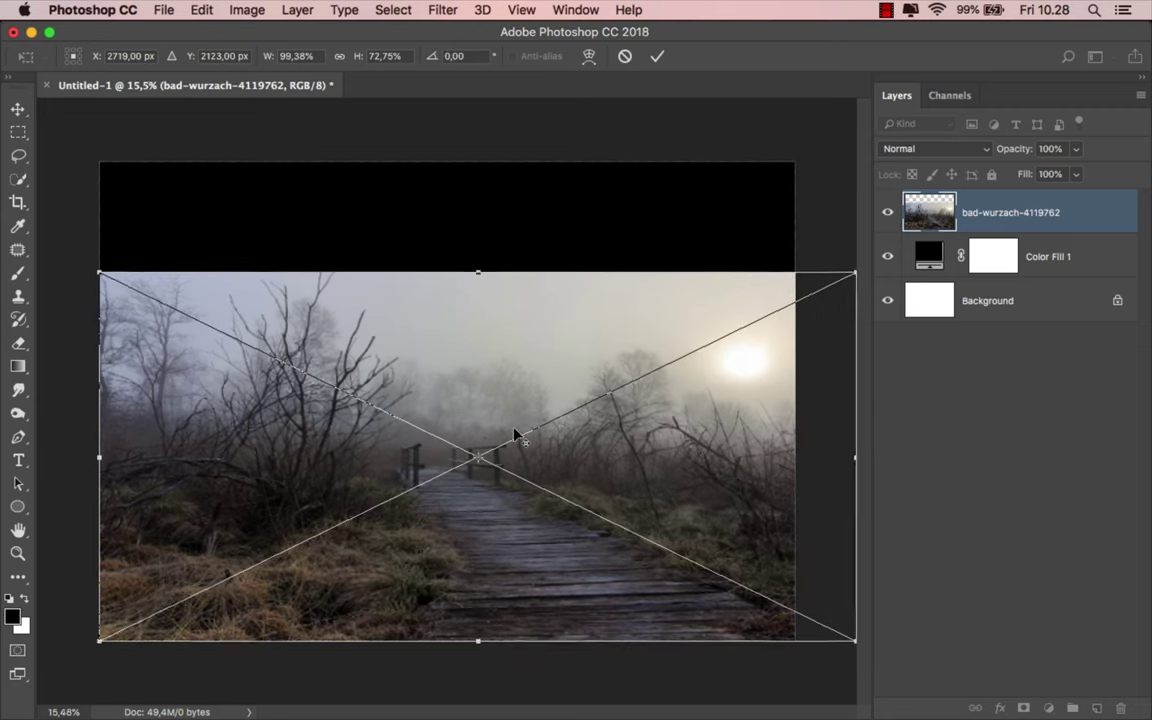
{"action": "scroll", "coordinate": [515, 435], "scroll_direction": "up", "scroll_amount": 1}
{"action": "left_click_drag", "start_coordinate": [775, 444], "coordinate": [785, 445]}
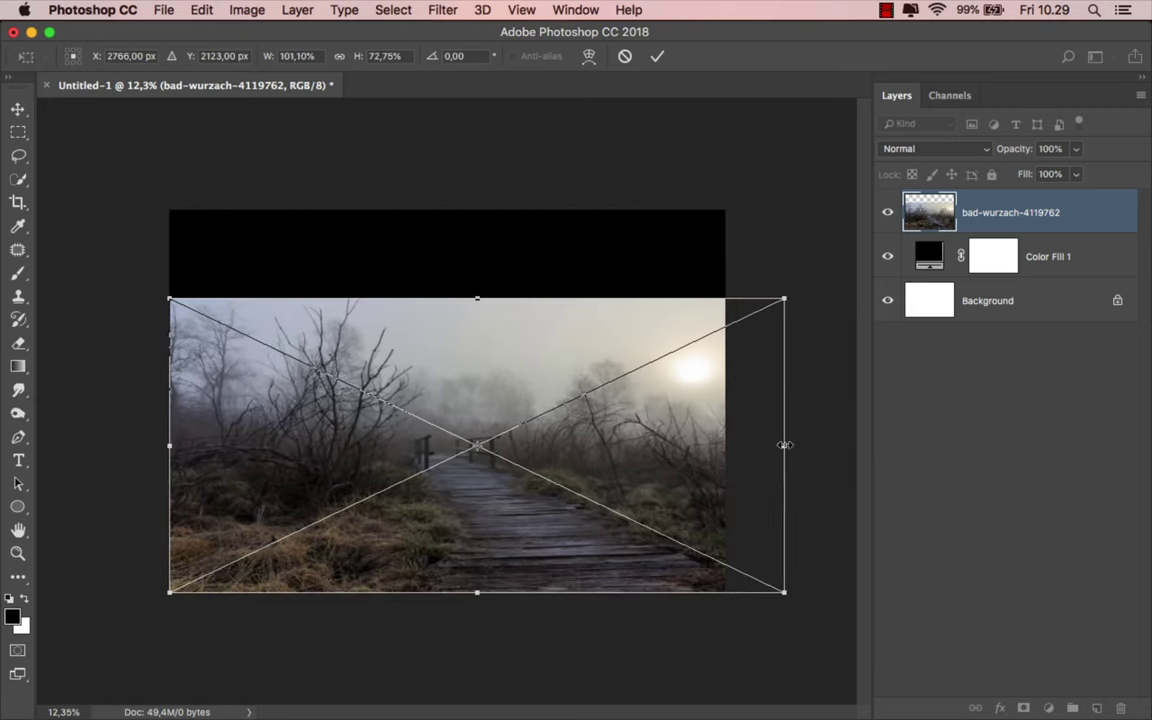
{"action": "left_click", "coordinate": [657, 56]}
{"action": "scroll", "coordinate": [434, 373], "scroll_direction": "up", "scroll_amount": 5}
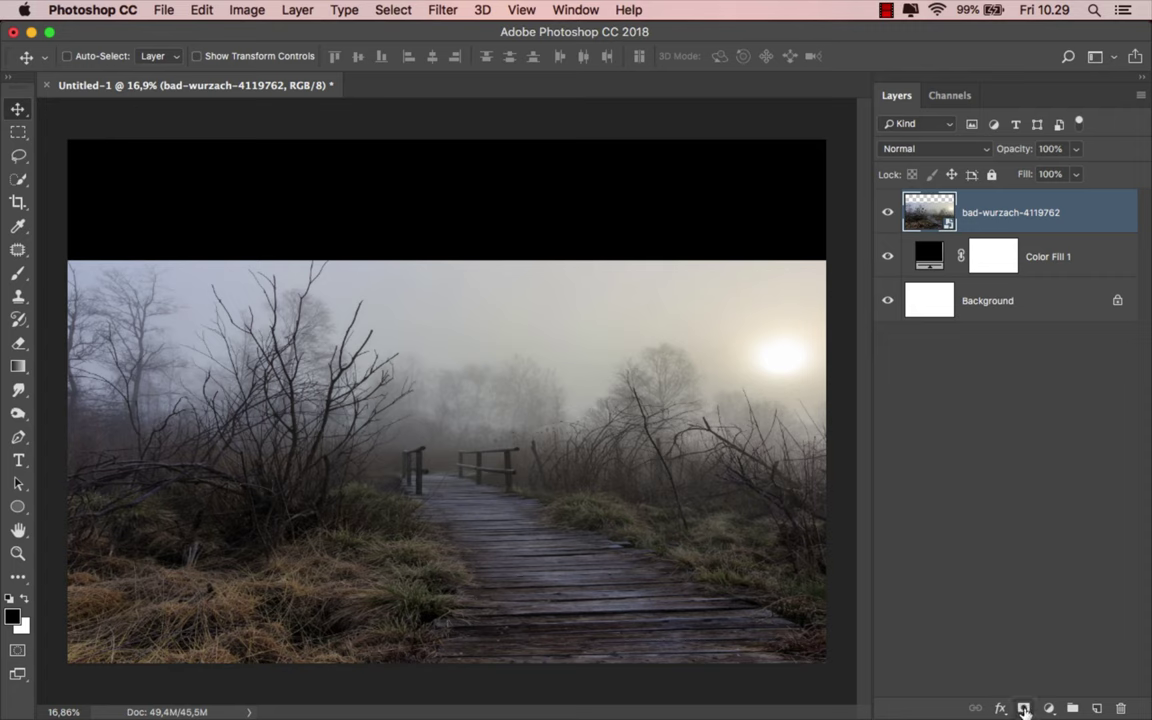
Add a layer mask to the boardwalk photo and gradient-fade its top into black.
{"action": "left_click", "coordinate": [1023, 708]}
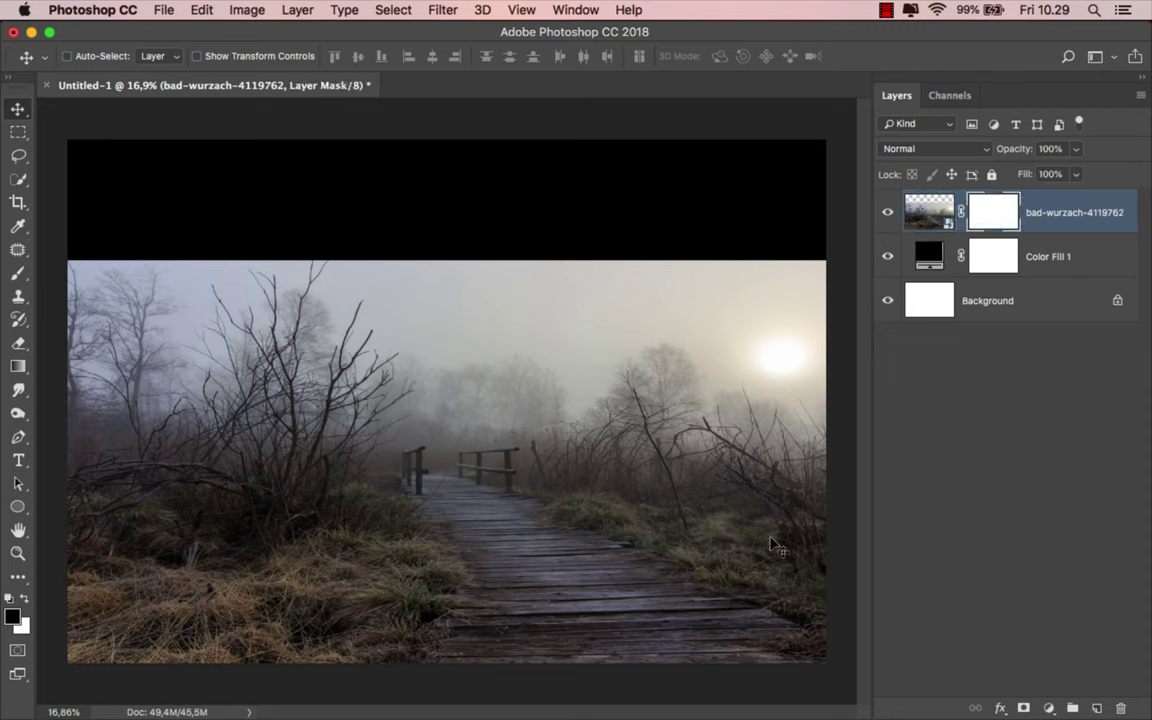
{"action": "left_click", "coordinate": [18, 366]}
{"action": "left_click", "coordinate": [75, 365]}
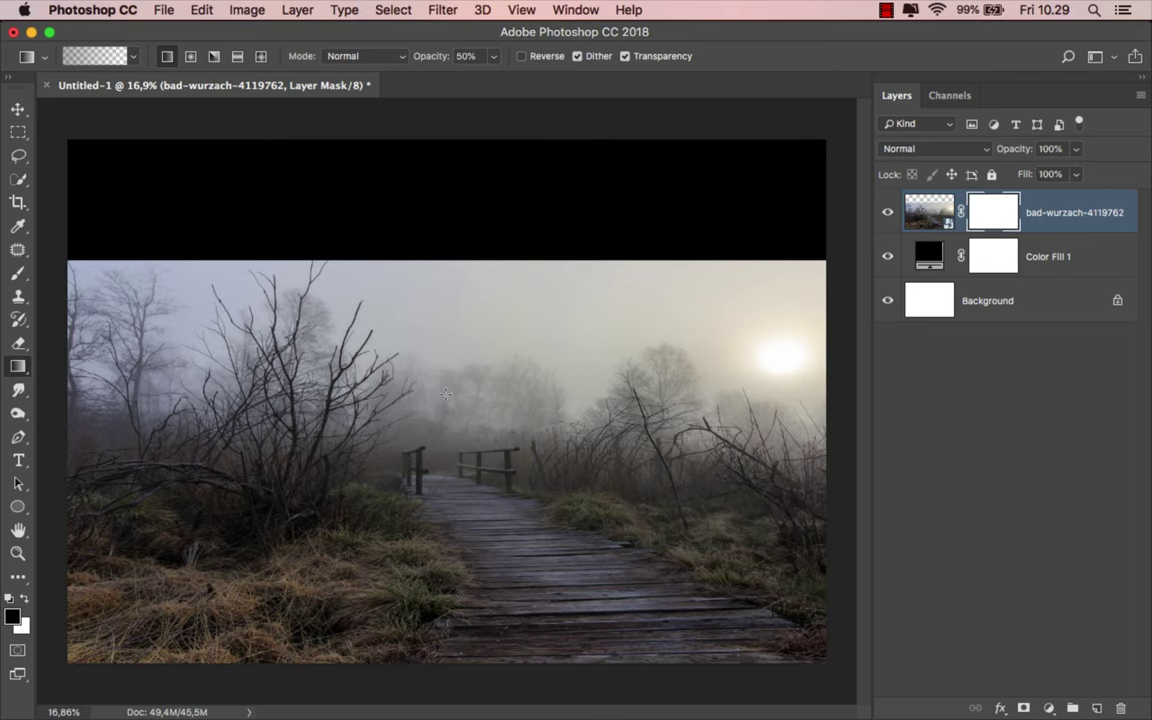
{"action": "left_click_drag", "start_coordinate": [446, 300], "coordinate": [442, 424]}
{"action": "left_click_drag", "start_coordinate": [458, 255], "coordinate": [457, 398]}
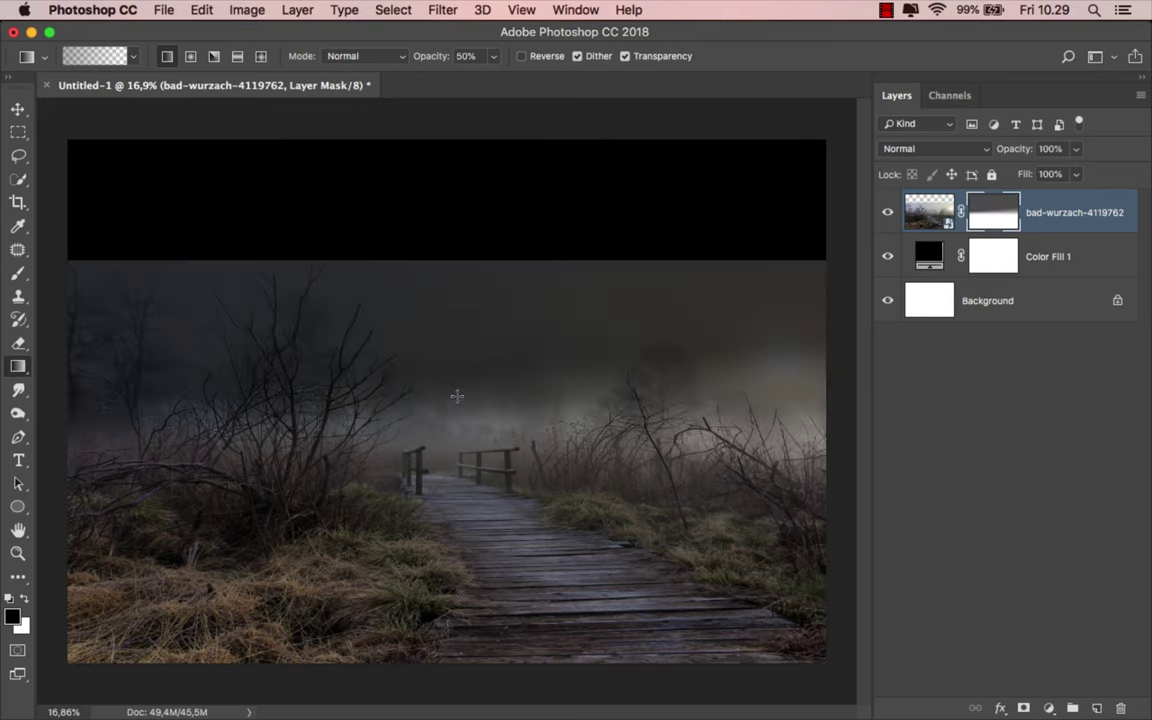
{"action": "left_click_drag", "start_coordinate": [461, 228], "coordinate": [460, 395]}
{"action": "left_click_drag", "start_coordinate": [460, 229], "coordinate": [460, 505]}
Redraw the mask gradient to raise the fog band, then target the photo thumbnail.
{"action": "left_click_drag", "start_coordinate": [479, 251], "coordinate": [479, 391]}
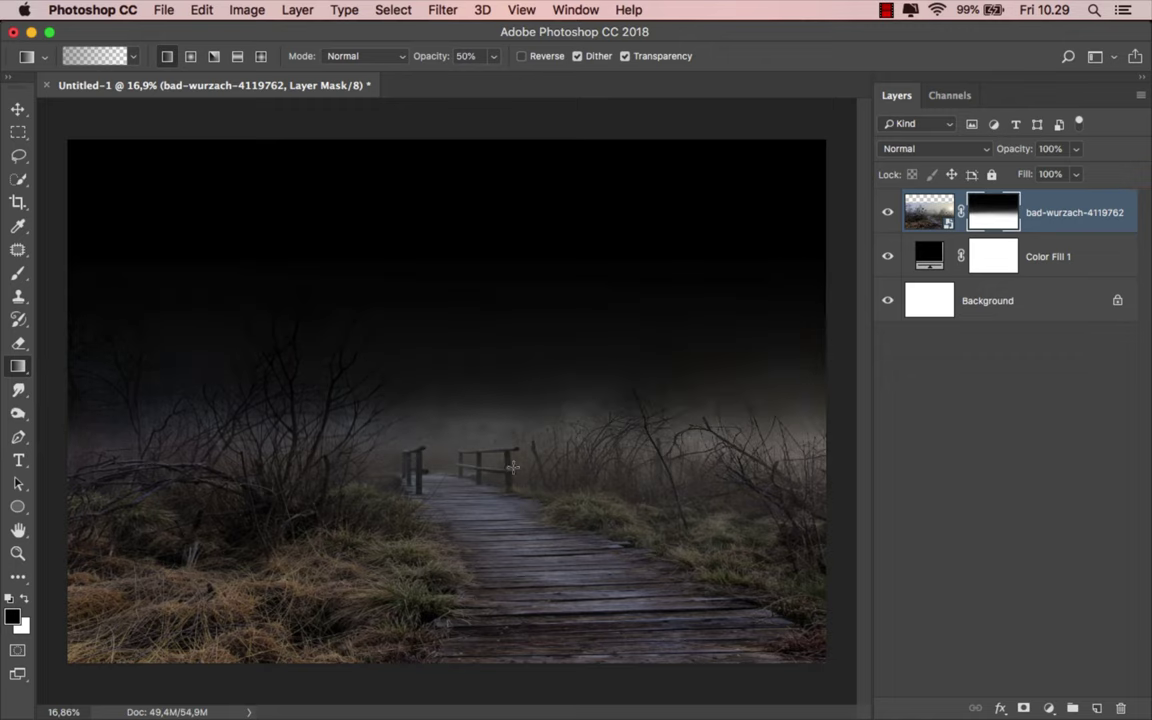
{"action": "left_click_drag", "start_coordinate": [456, 307], "coordinate": [450, 515]}
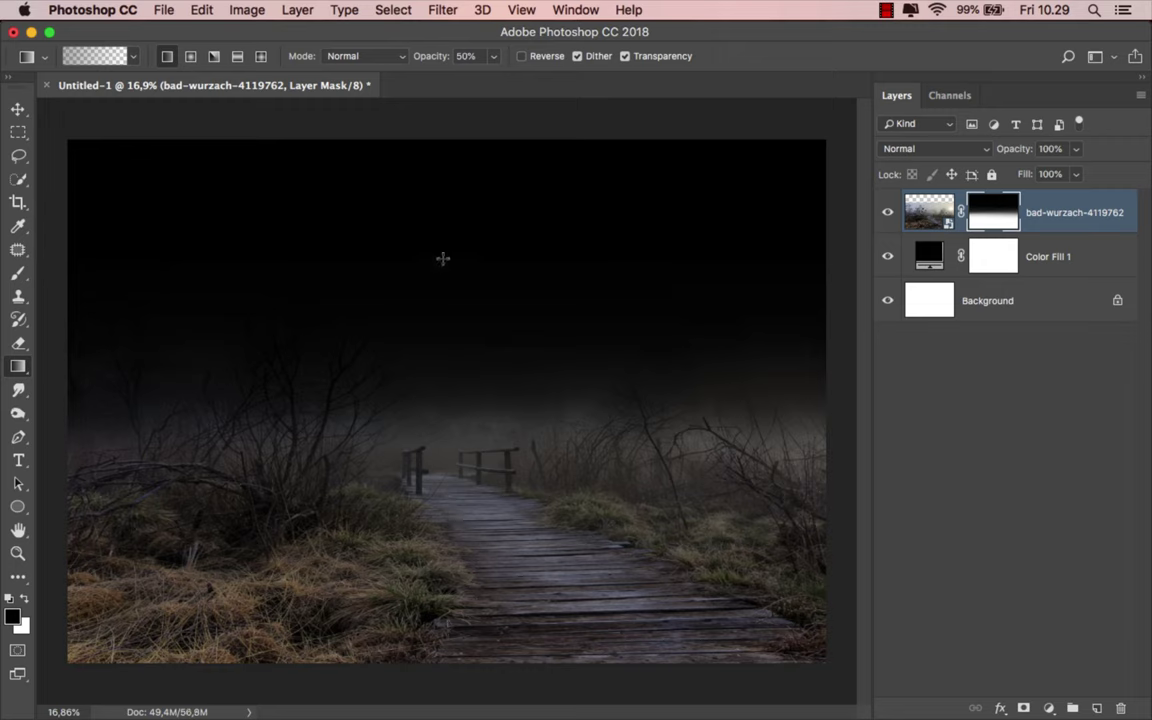
{"action": "left_click_drag", "start_coordinate": [445, 168], "coordinate": [449, 541]}
{"action": "left_click_drag", "start_coordinate": [651, 220], "coordinate": [630, 520]}
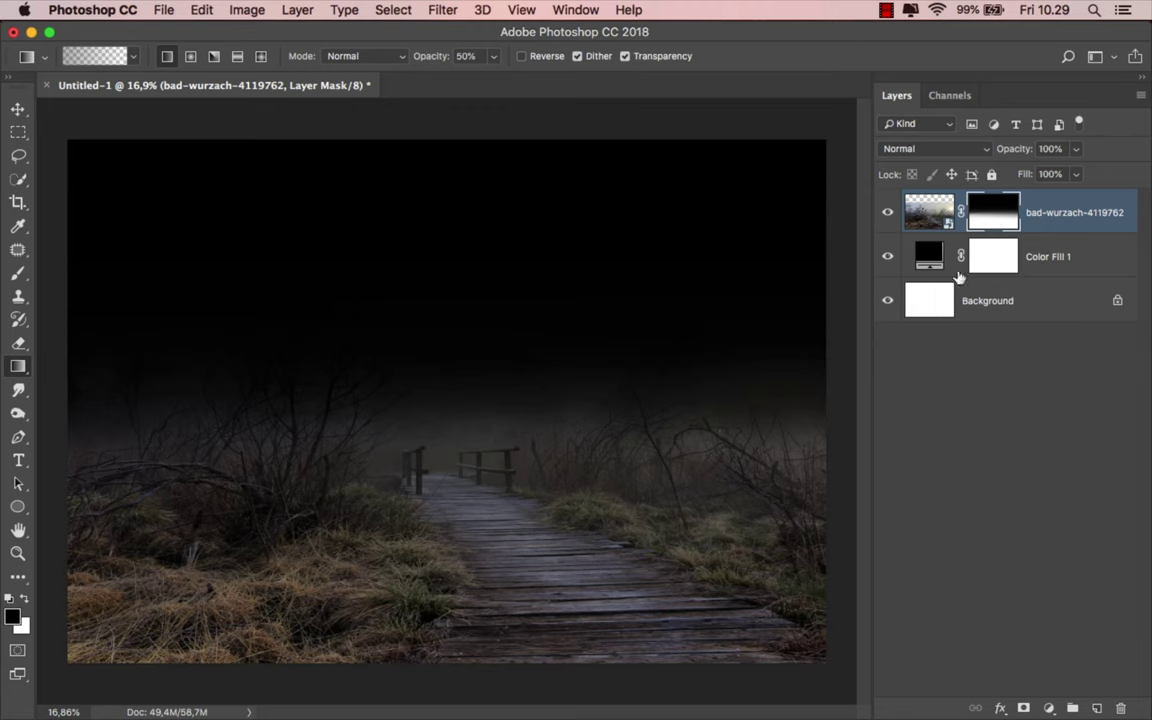
{"action": "left_click", "coordinate": [932, 200]}
Place the stormy_sky photo and move it below the boardwalk layer.
{"action": "key", "text": "v"}
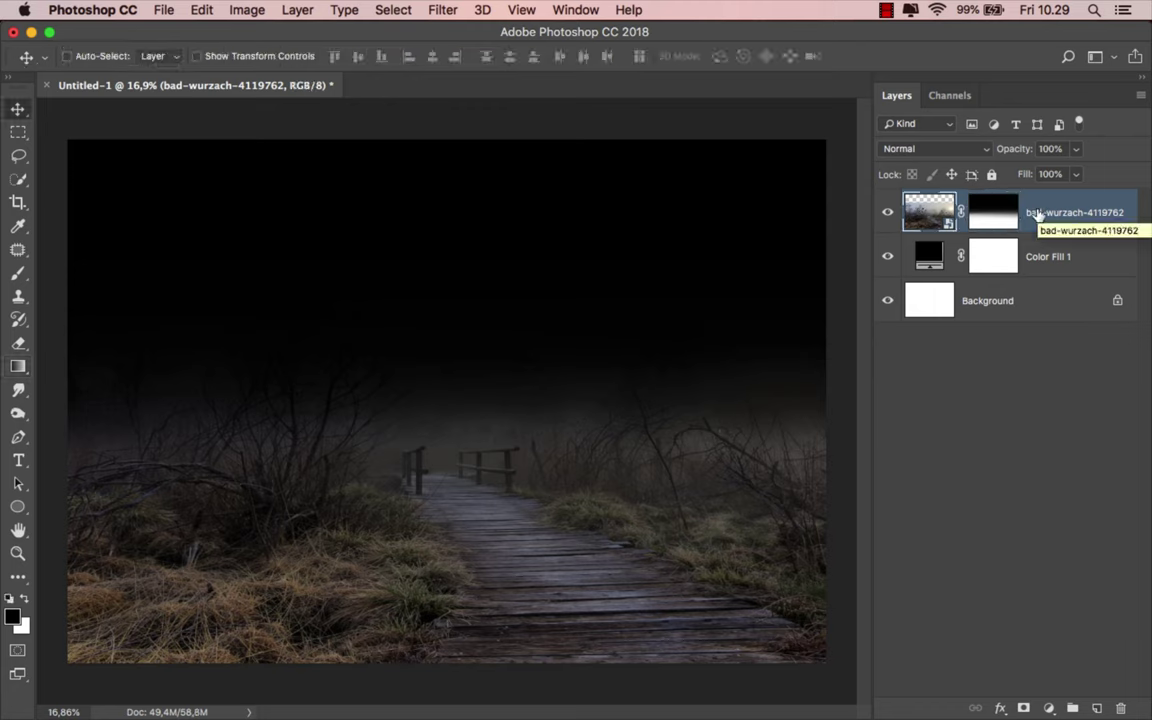
{"action": "left_click", "coordinate": [442, 684]}
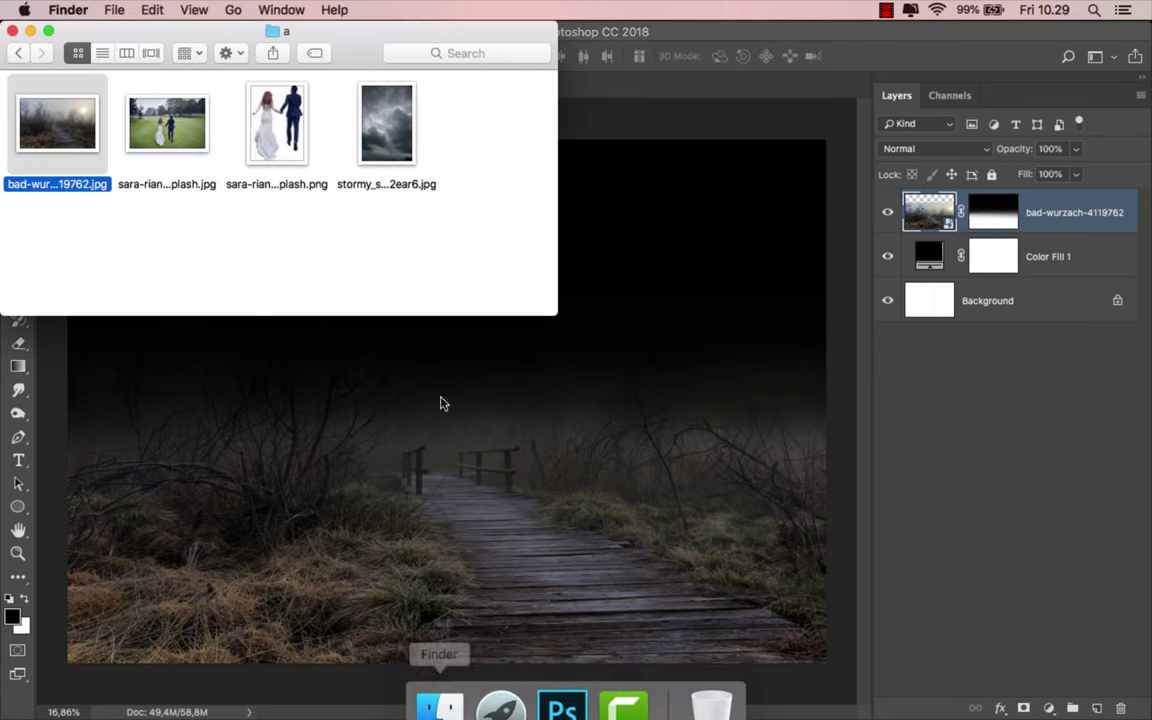
{"action": "mouse_move", "coordinate": [386, 122]}
{"action": "left_mouse_down"}
{"action": "mouse_move", "coordinate": [466, 528]}
{"action": "mouse_move", "coordinate": [470, 403]}
{"action": "left_mouse_up"}
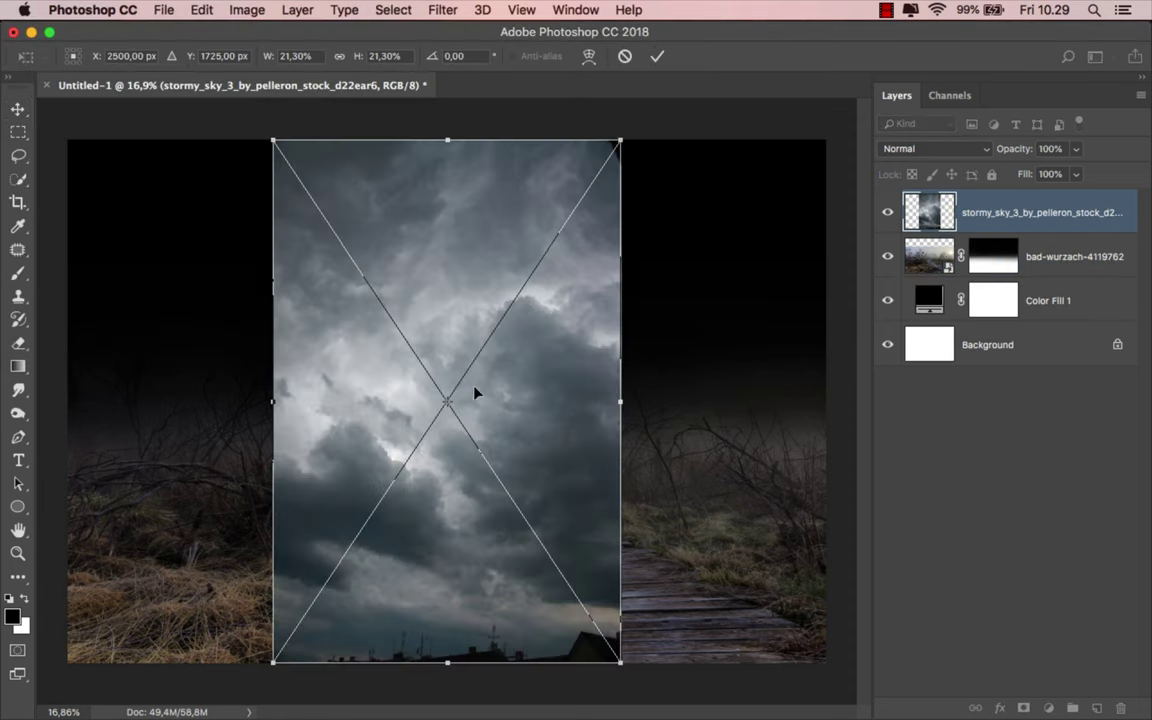
{"action": "left_click", "coordinate": [656, 56]}
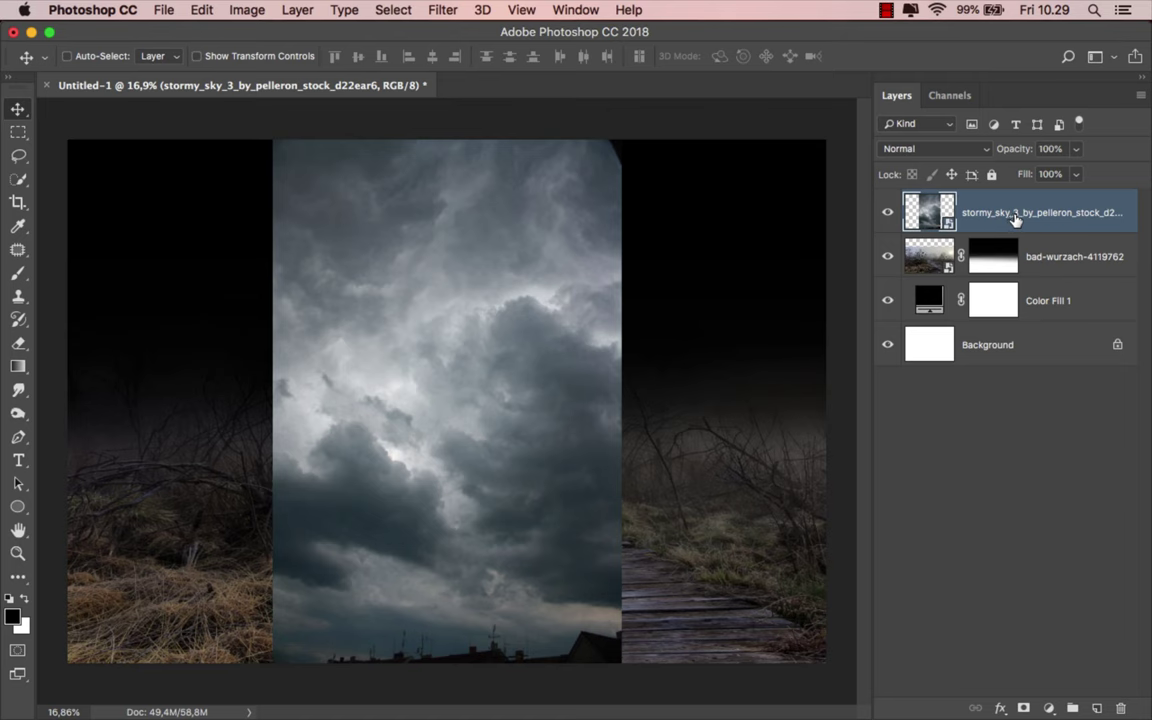
{"action": "left_click_drag", "start_coordinate": [1015, 218], "coordinate": [1015, 262]}
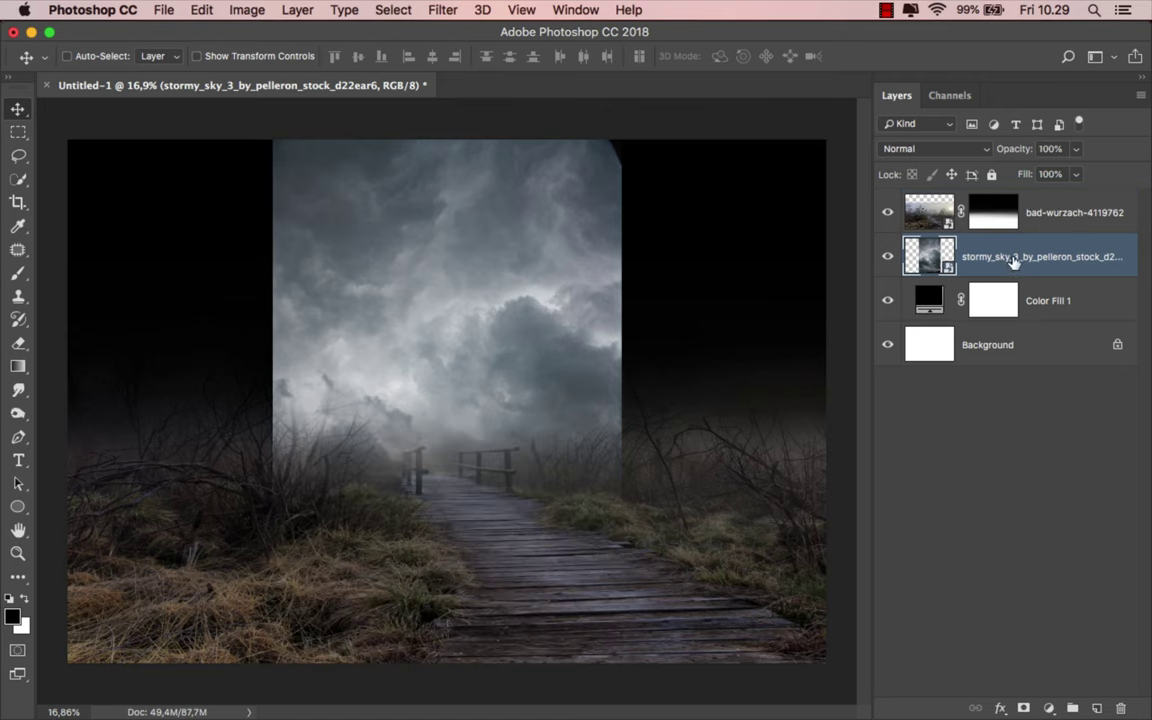
Free-transform the sky to span the canvas width and end above the boardwalk.
{"action": "key", "text": "ctrl"}
{"action": "key", "text": "ctrl+t"}
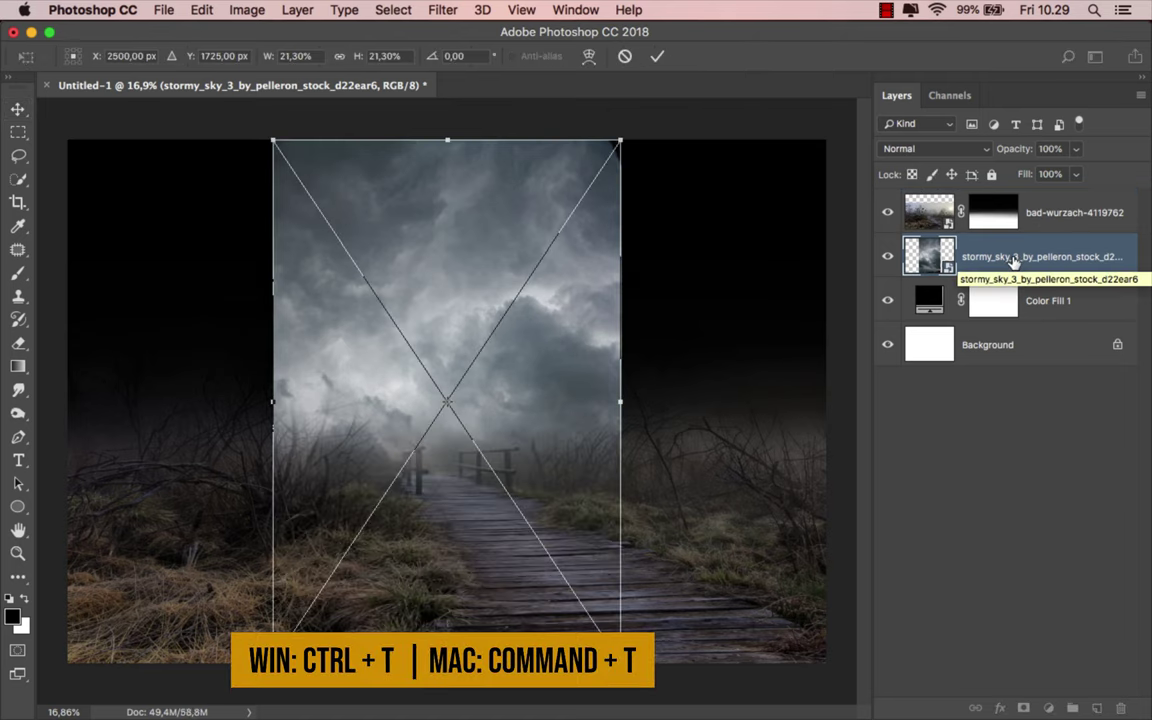
{"action": "key", "text": "ctrl+0"}
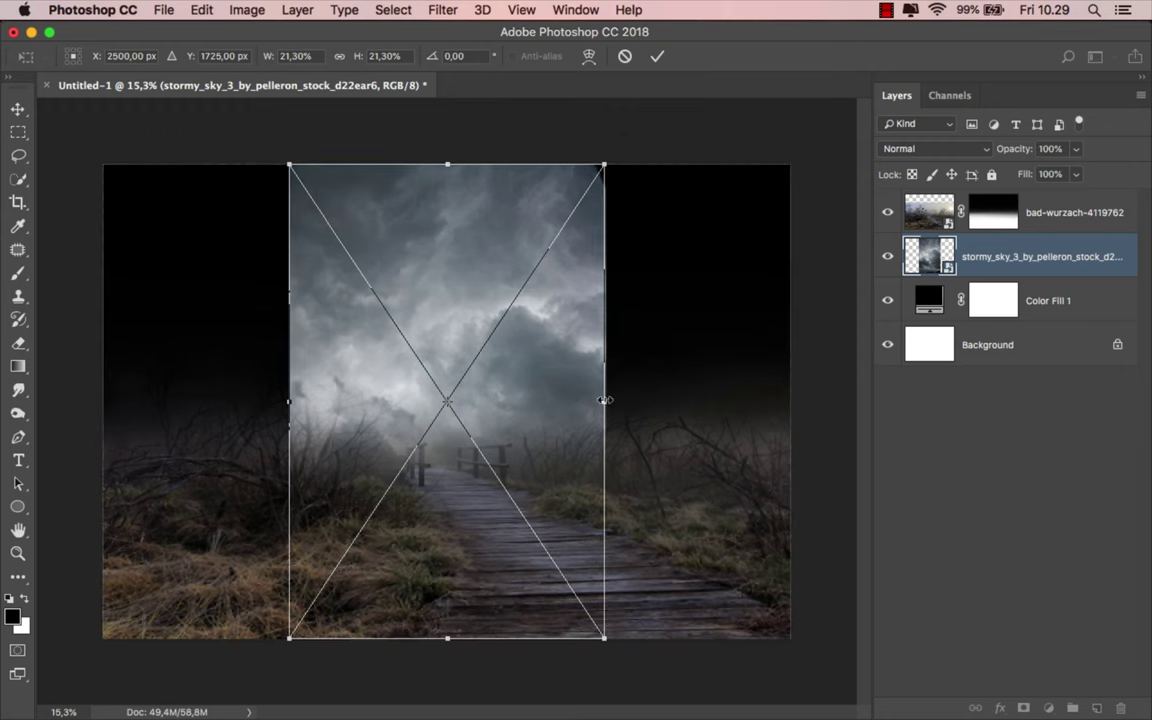
{"action": "left_click_drag", "start_coordinate": [604, 400], "coordinate": [785, 399]}
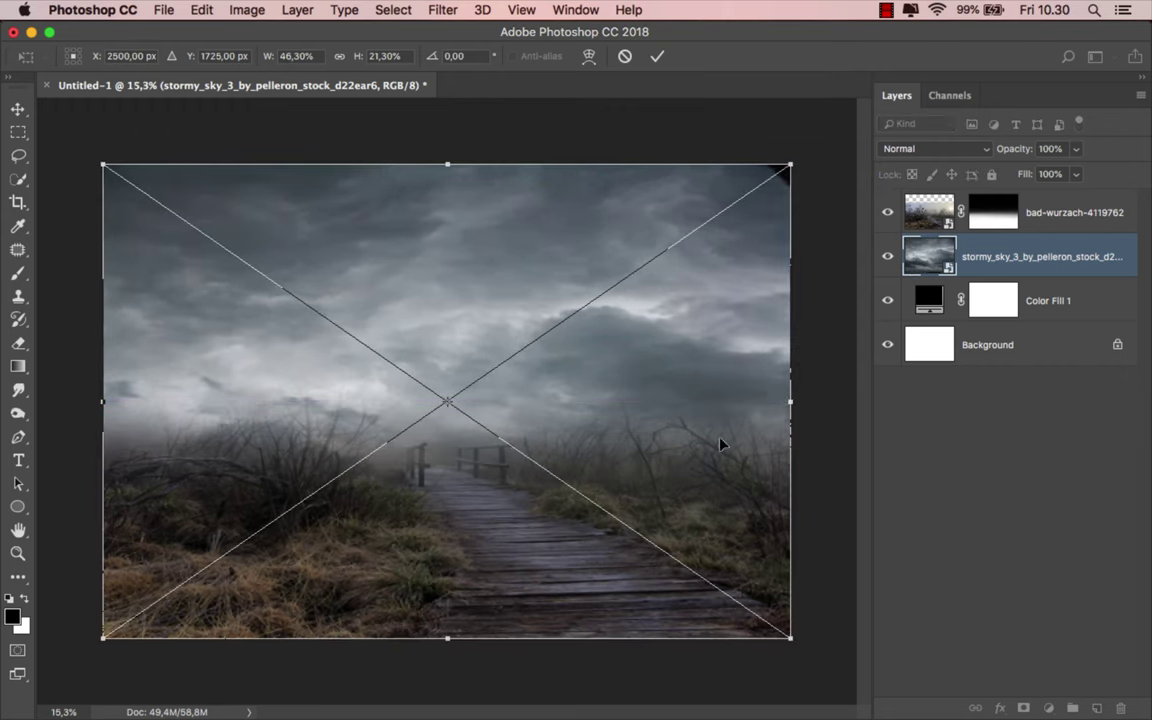
{"action": "mouse_move", "coordinate": [446, 638]}
{"action": "left_mouse_down"}
{"action": "mouse_move", "coordinate": [520, 576]}
{"action": "mouse_move", "coordinate": [544, 494]}
{"action": "left_mouse_up"}
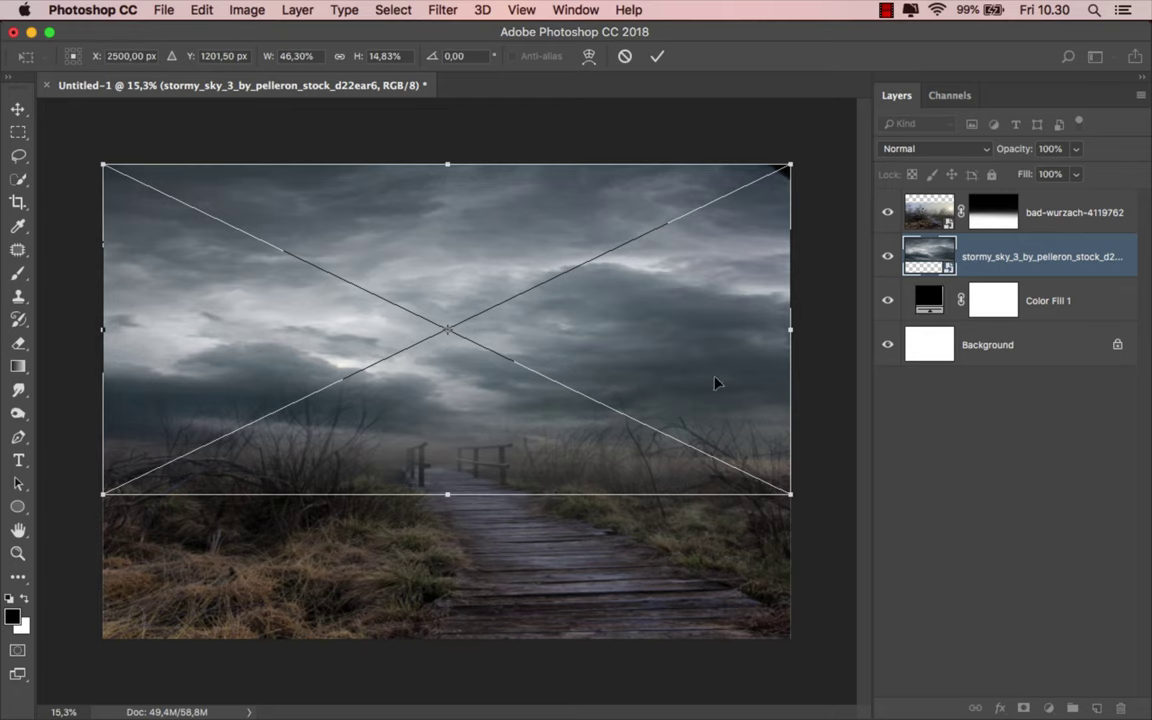
{"action": "left_click_drag", "start_coordinate": [795, 333], "coordinate": [822, 333]}
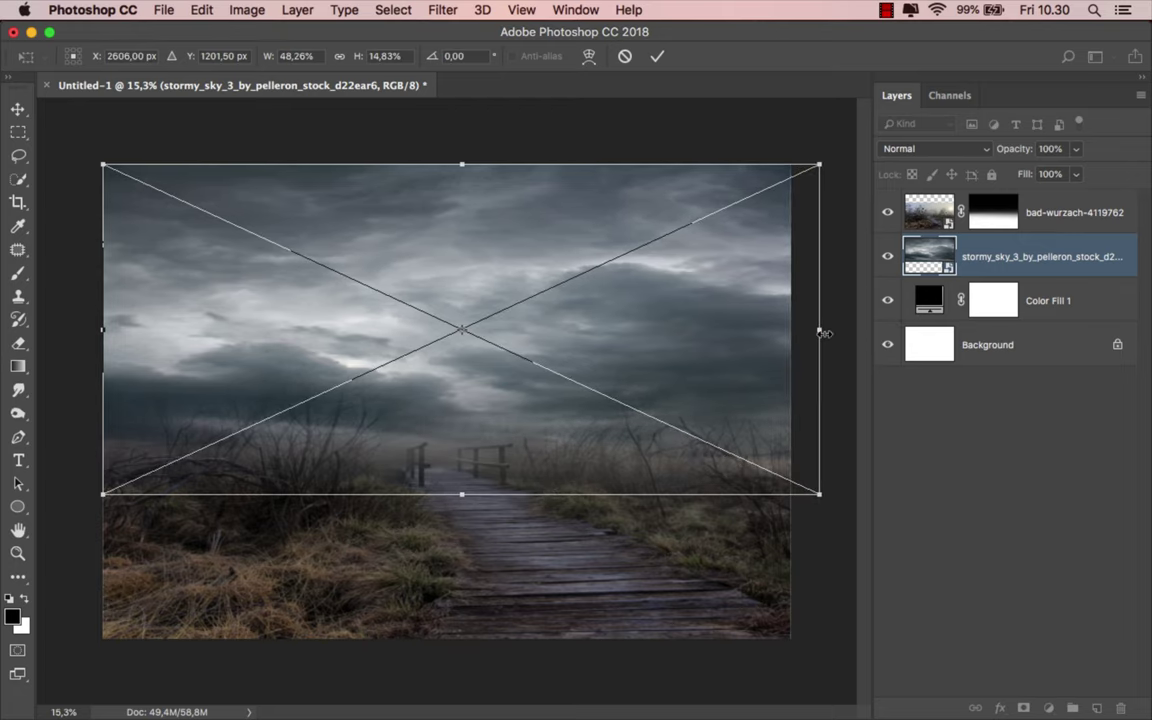
{"action": "left_click", "coordinate": [656, 58]}
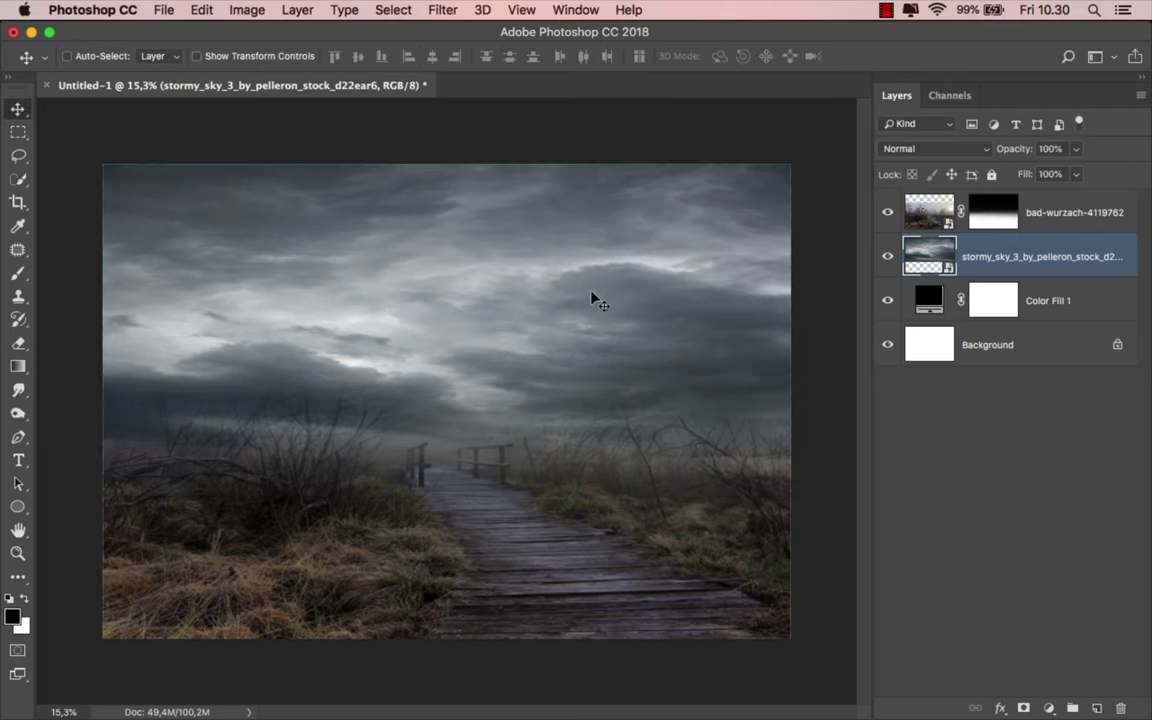
{"action": "scroll", "coordinate": [470, 428], "scroll_direction": "up", "scroll_amount": 2}
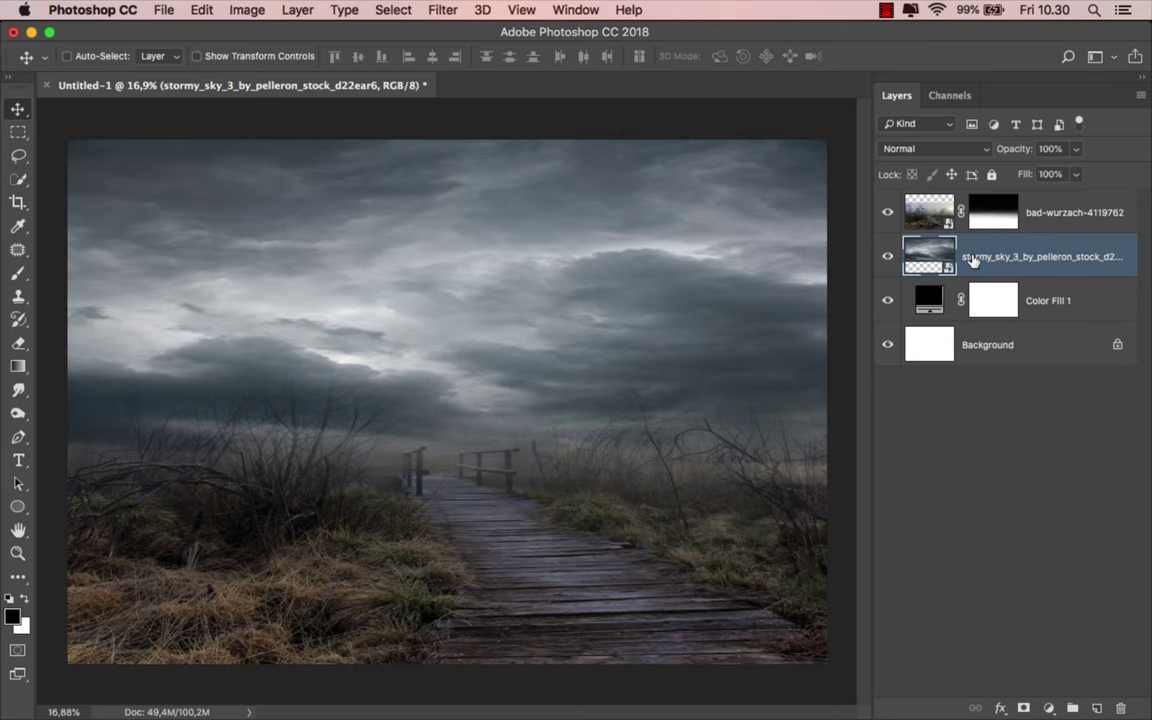
Add a Brightness/Contrast layer clipped to the boardwalk: Brightness 117, Contrast -48.
{"action": "left_click", "coordinate": [1048, 209]}
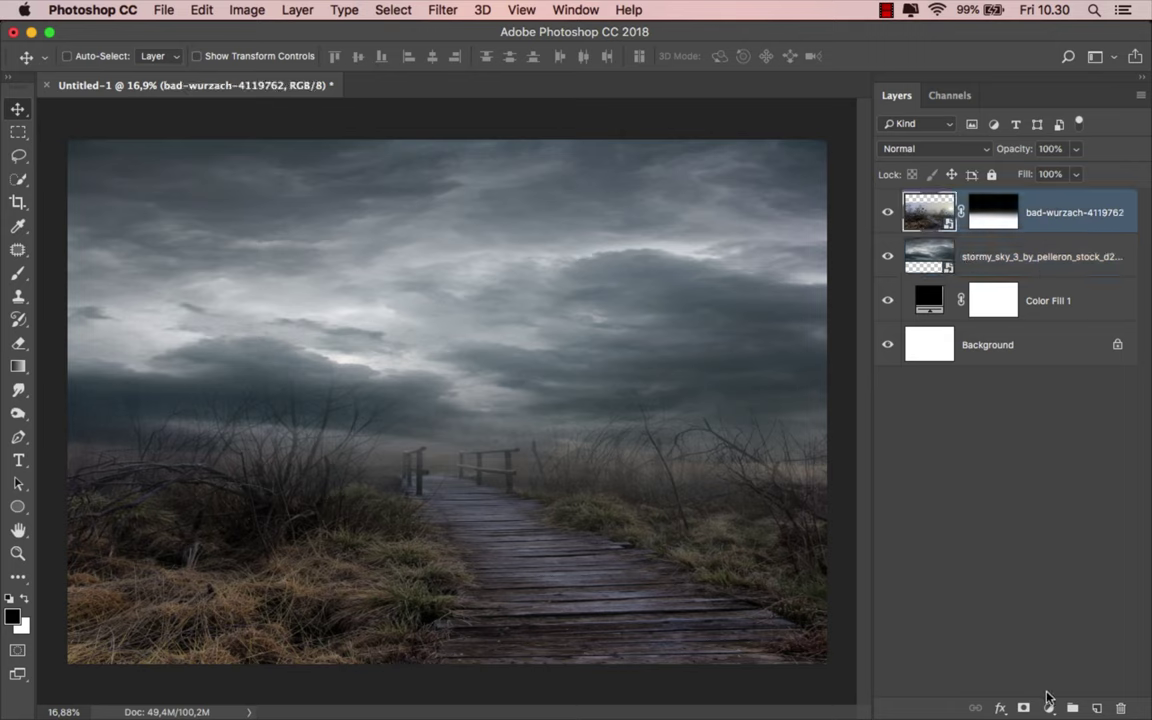
{"action": "left_click", "coordinate": [1047, 700]}
{"action": "left_click", "coordinate": [975, 409]}
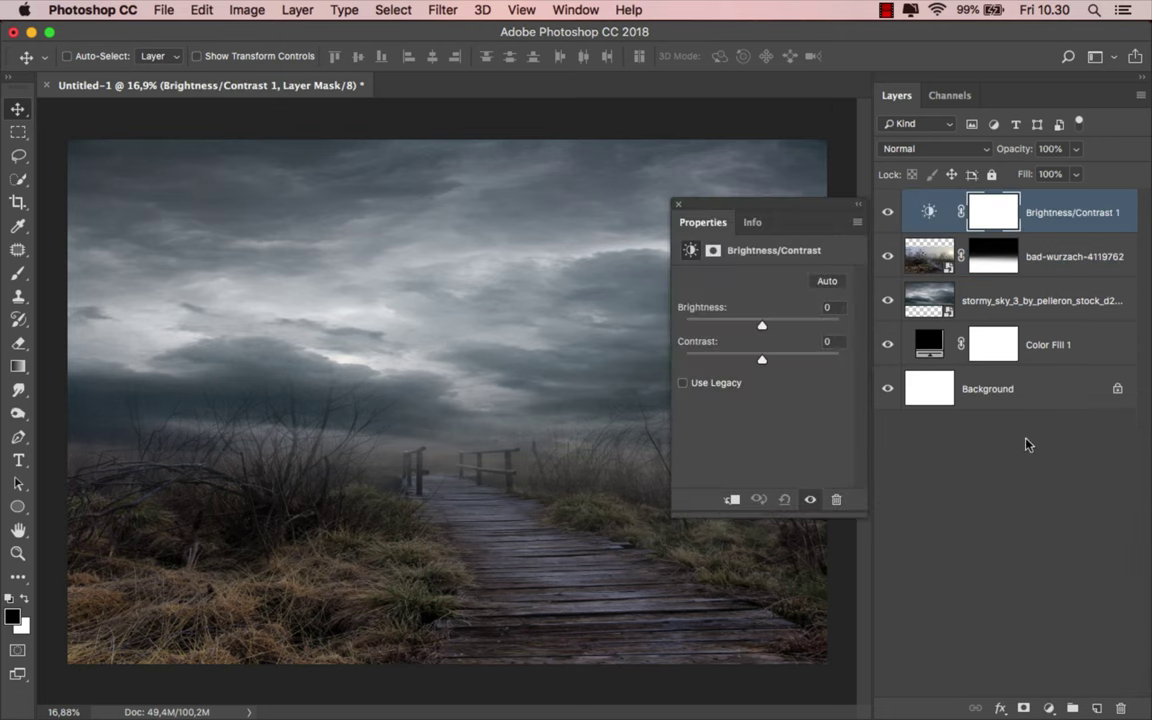
{"action": "left_click", "coordinate": [732, 499]}
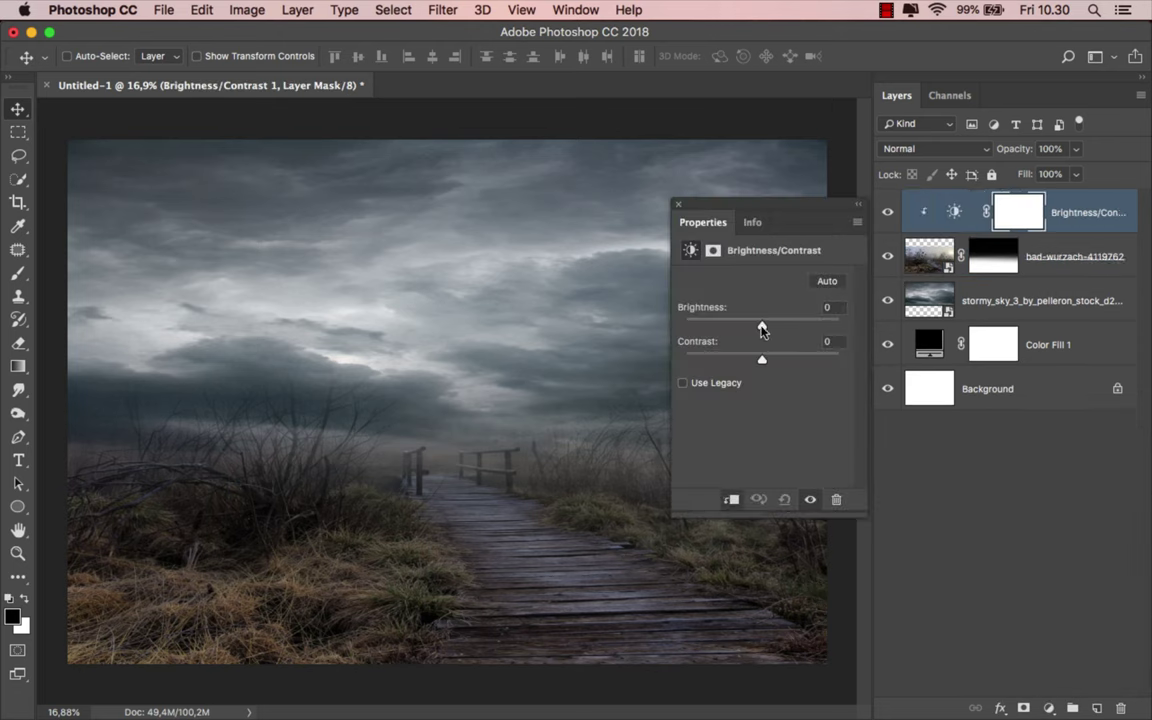
{"action": "left_click_drag", "start_coordinate": [762, 330], "coordinate": [823, 329]}
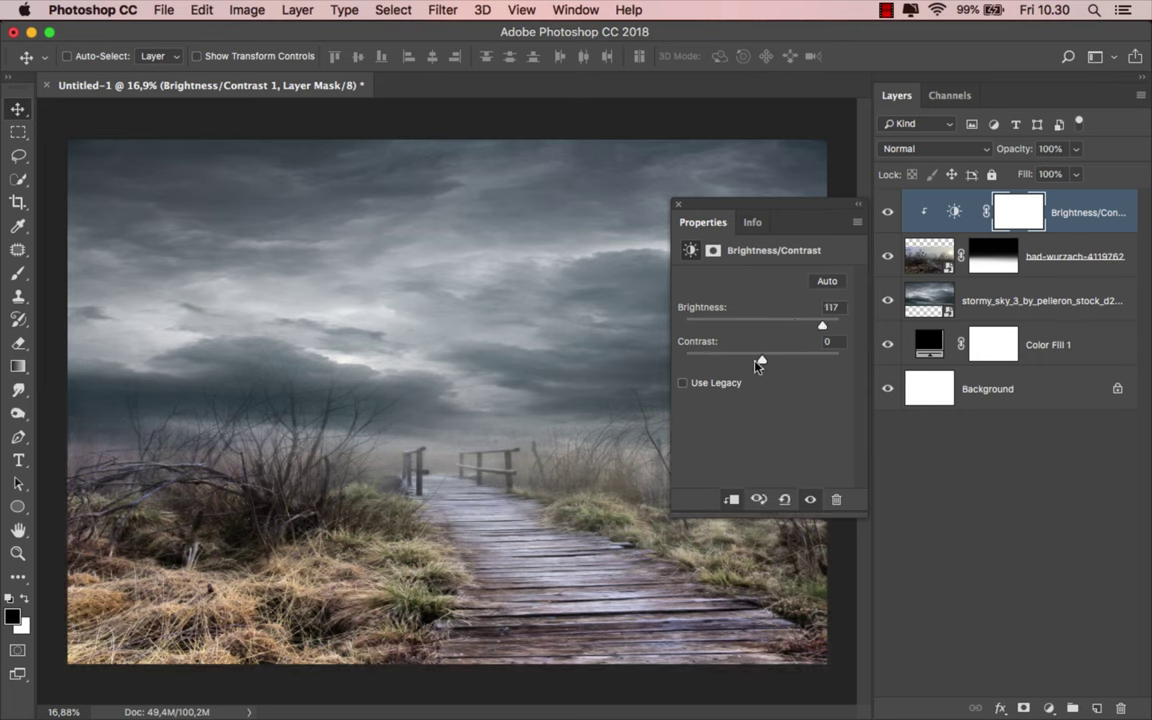
{"action": "left_click_drag", "start_coordinate": [762, 359], "coordinate": [689, 362]}
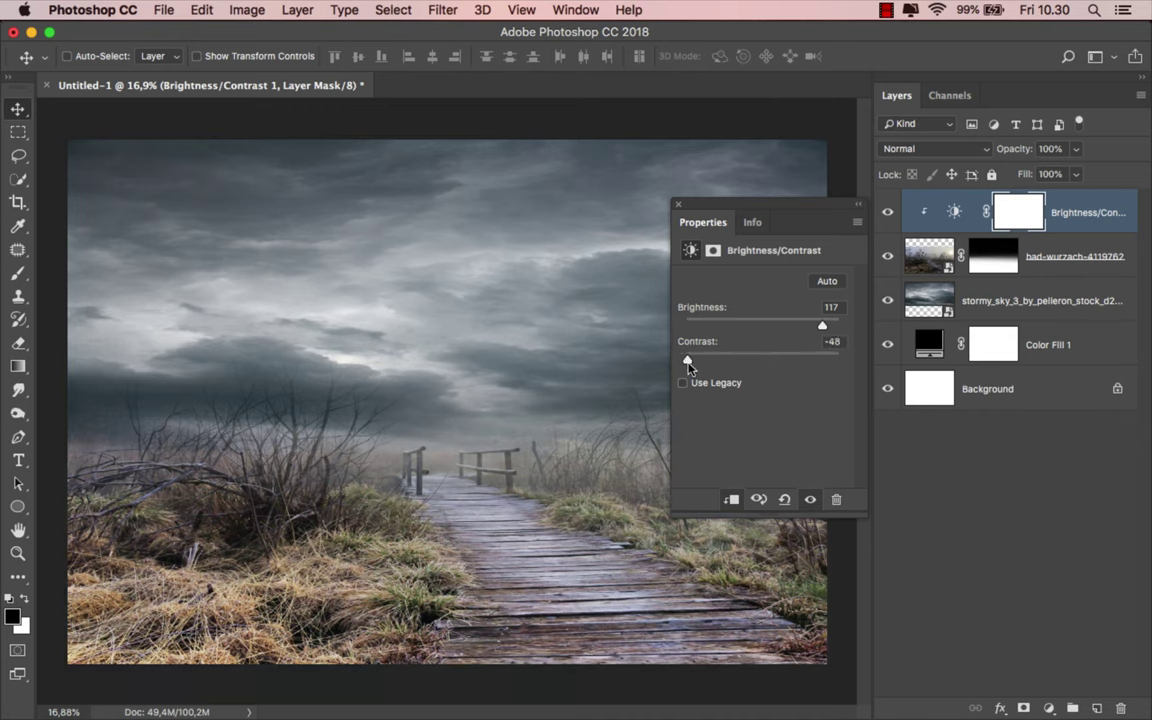
{"action": "left_click", "coordinate": [677, 206]}
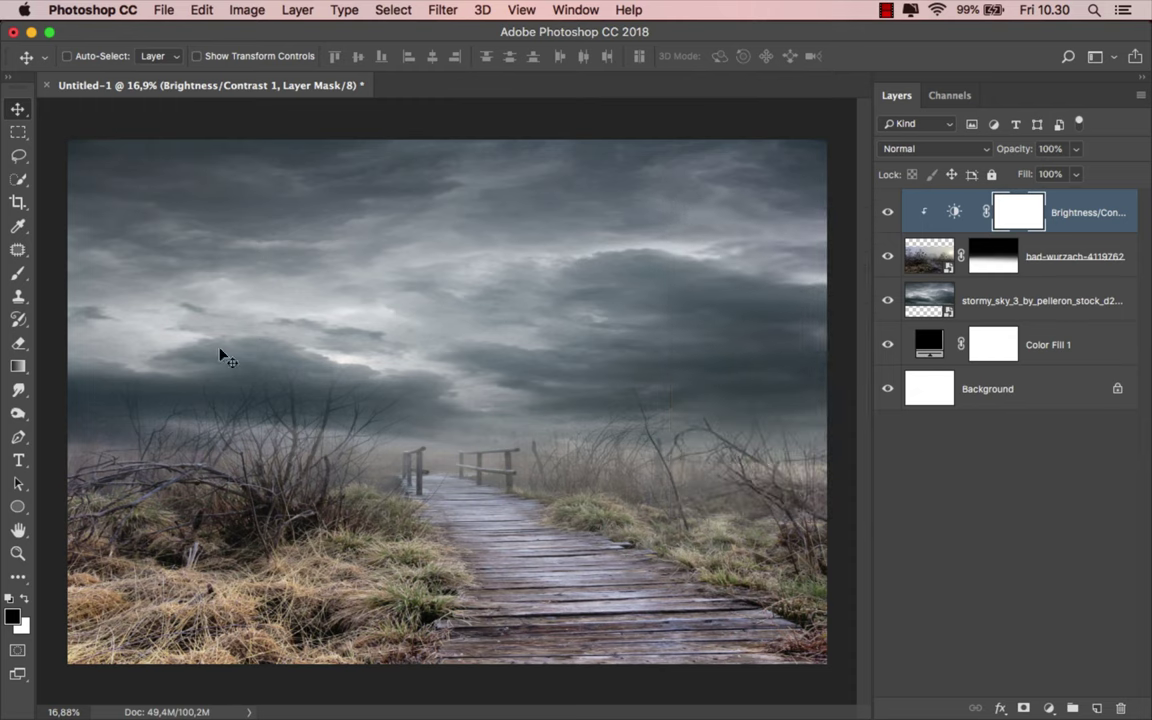
Gradient-mask the adjustment so the brightening fades out toward the bottom edge.
{"action": "left_click", "coordinate": [18, 366]}
{"action": "left_click", "coordinate": [52, 328]}
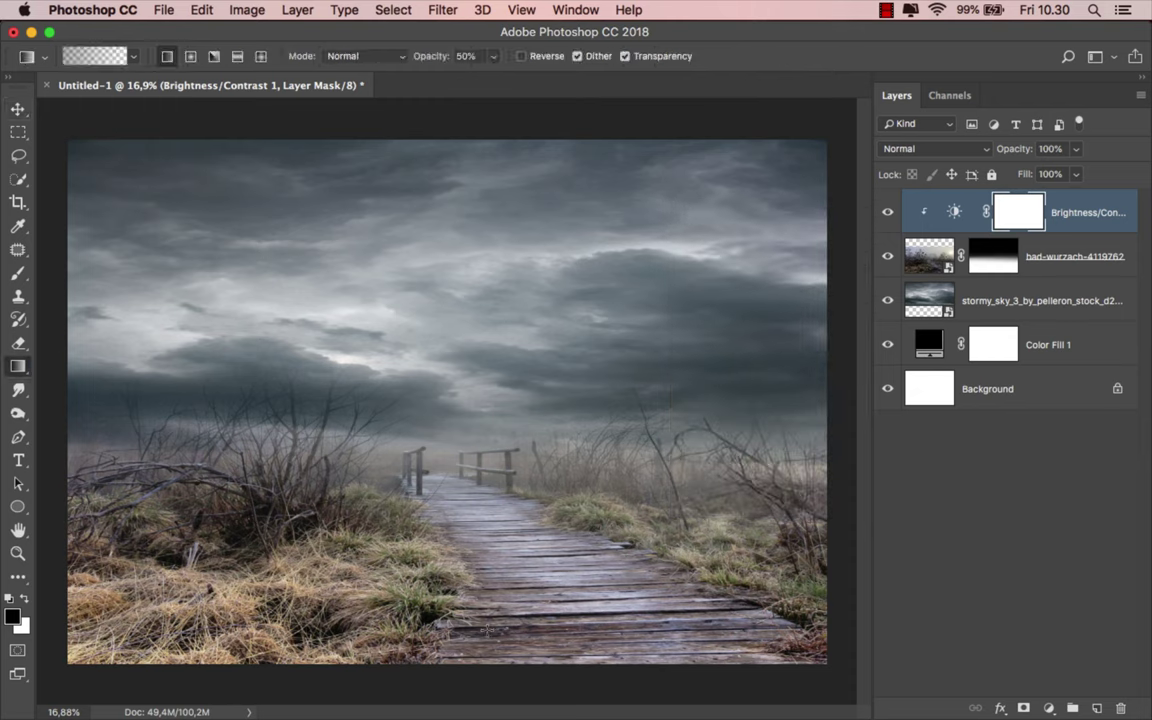
{"action": "left_click_drag", "start_coordinate": [452, 665], "coordinate": [448, 457]}
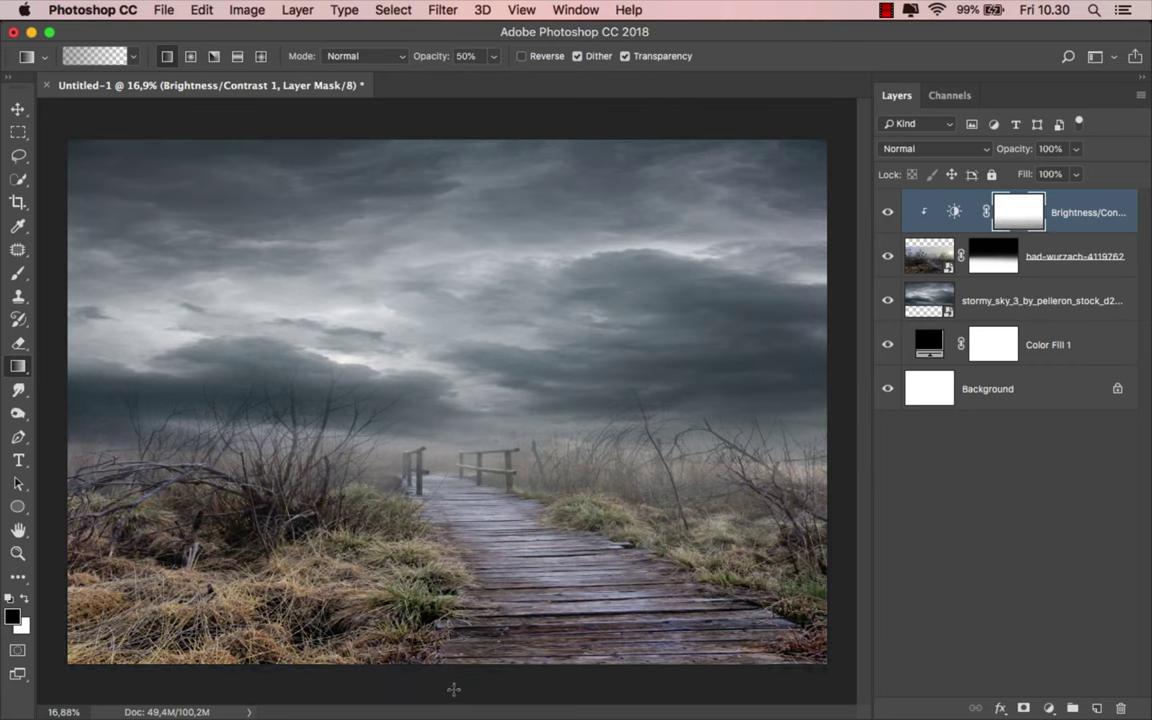
{"action": "left_click_drag", "start_coordinate": [453, 689], "coordinate": [447, 393]}
{"action": "left_click_drag", "start_coordinate": [452, 677], "coordinate": [449, 461]}
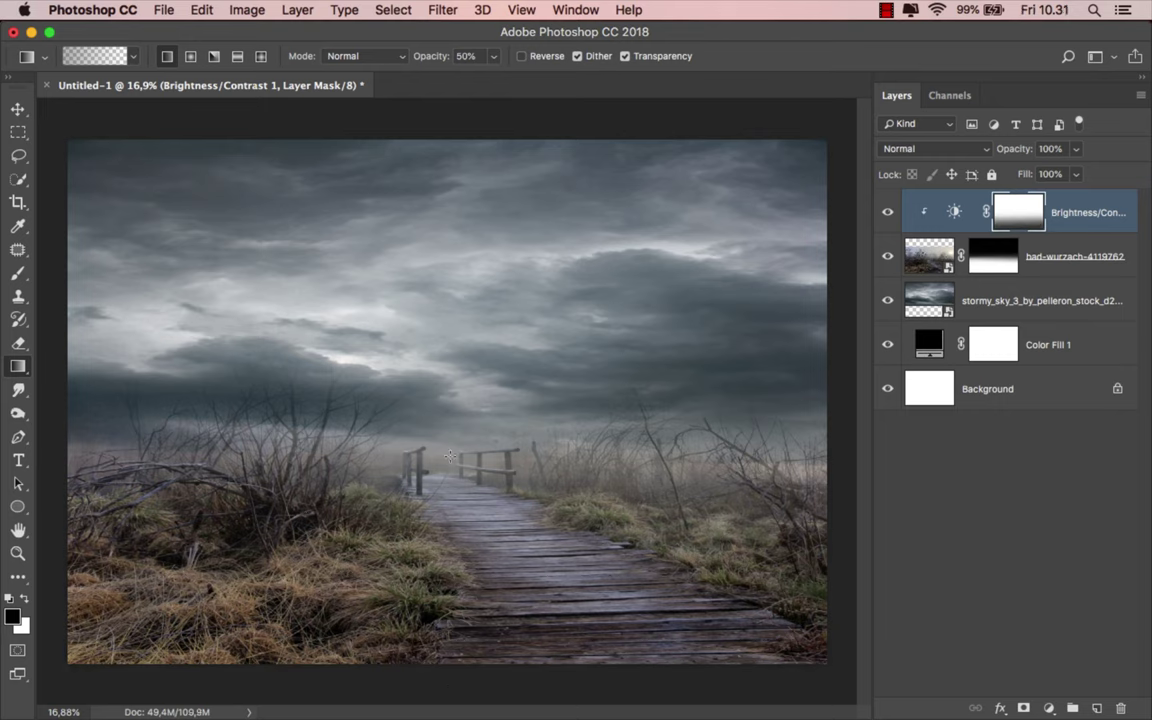
{"action": "left_click", "coordinate": [886, 212]}
{"action": "left_click", "coordinate": [955, 210]}
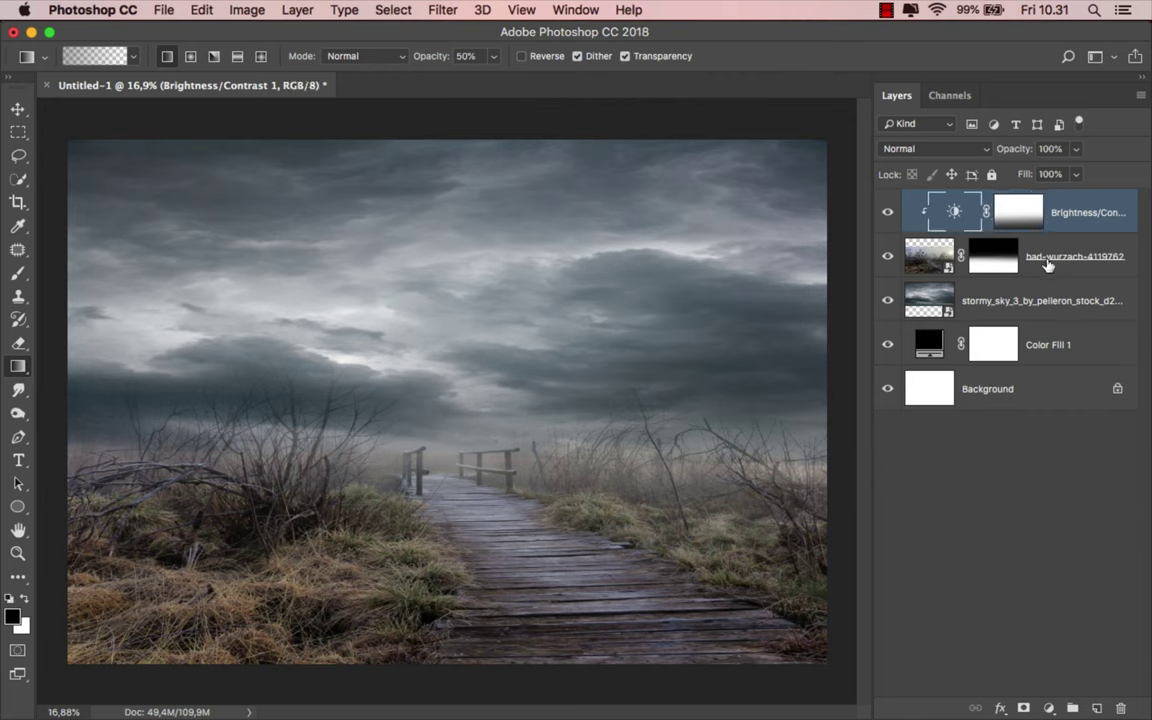
Duplicate the boardwalk layer, delete the lower copy's mask, and set it to Multiply.
{"action": "left_click", "coordinate": [1040, 264]}
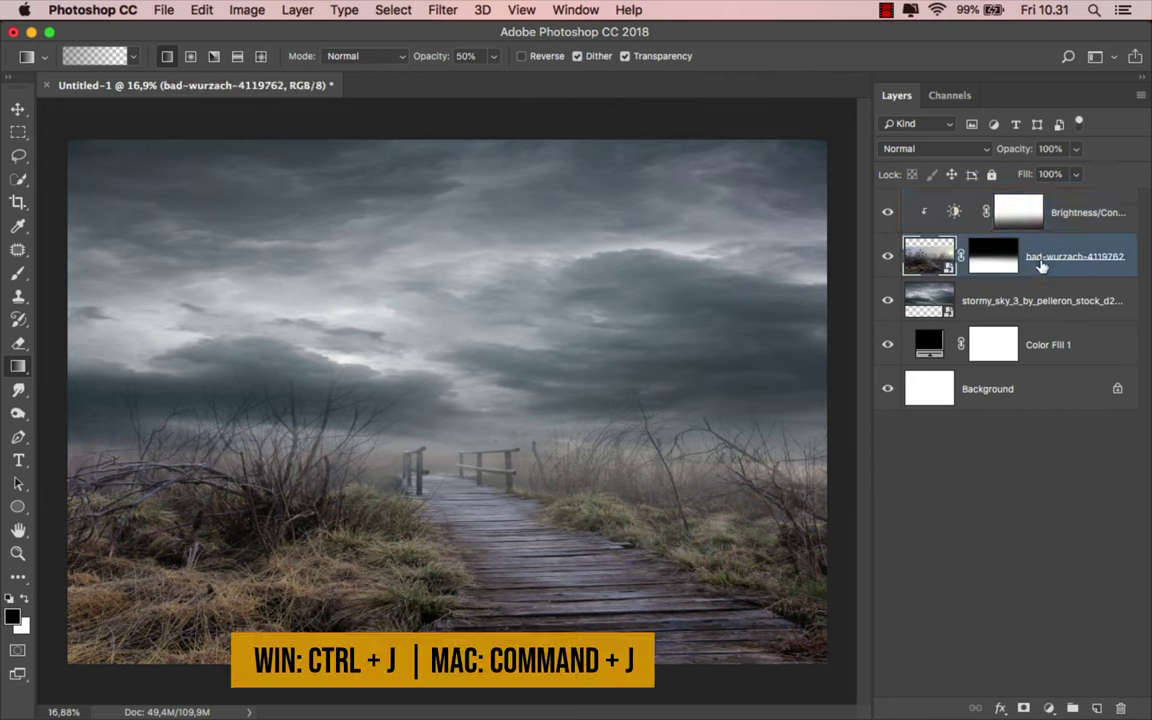
{"action": "key", "text": "super+j"}
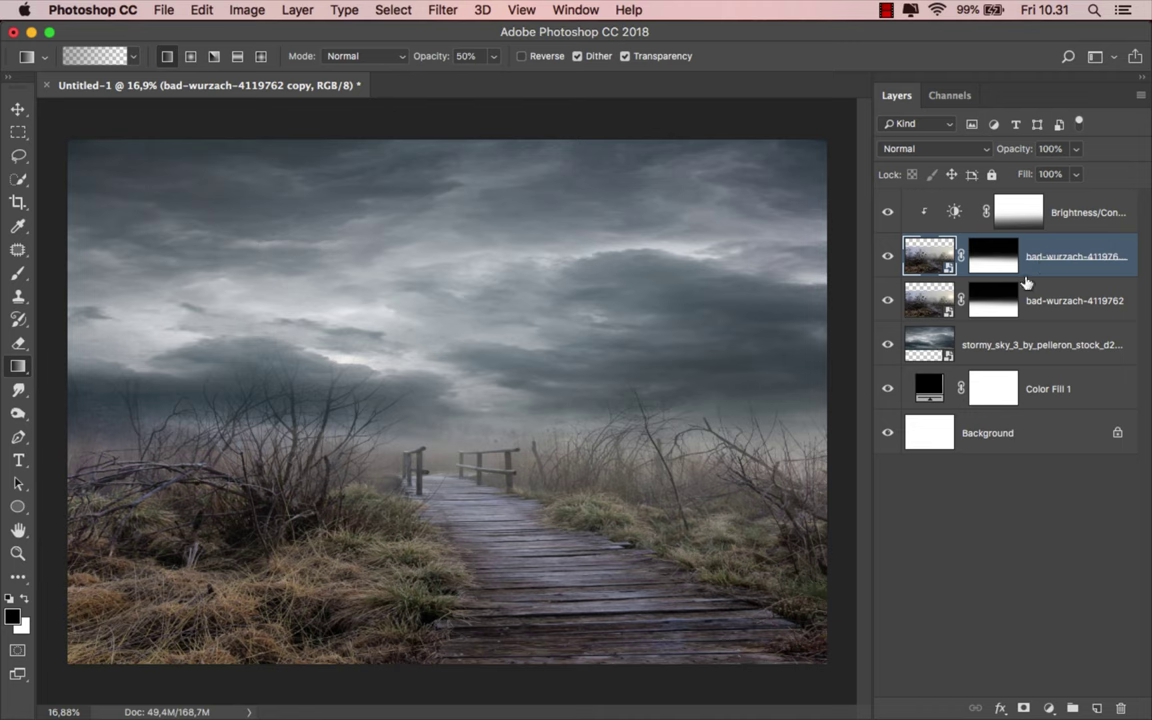
{"action": "left_click", "coordinate": [990, 302]}
{"action": "right_click", "coordinate": [990, 302]}
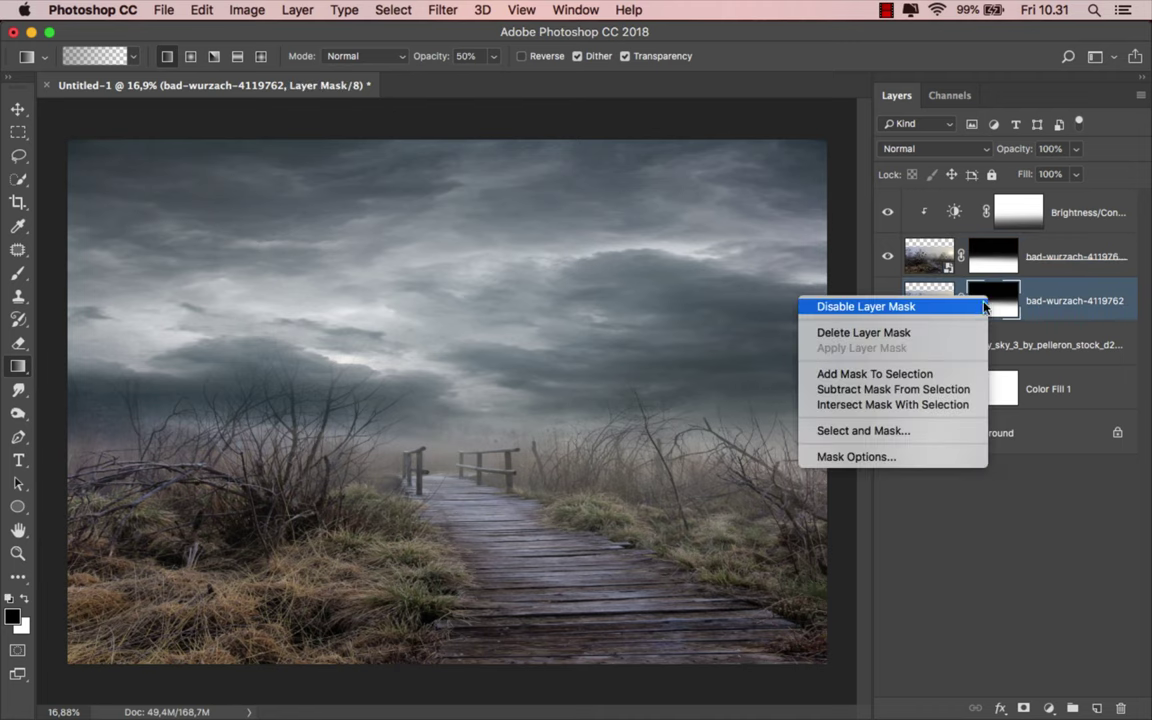
{"action": "left_click", "coordinate": [960, 330]}
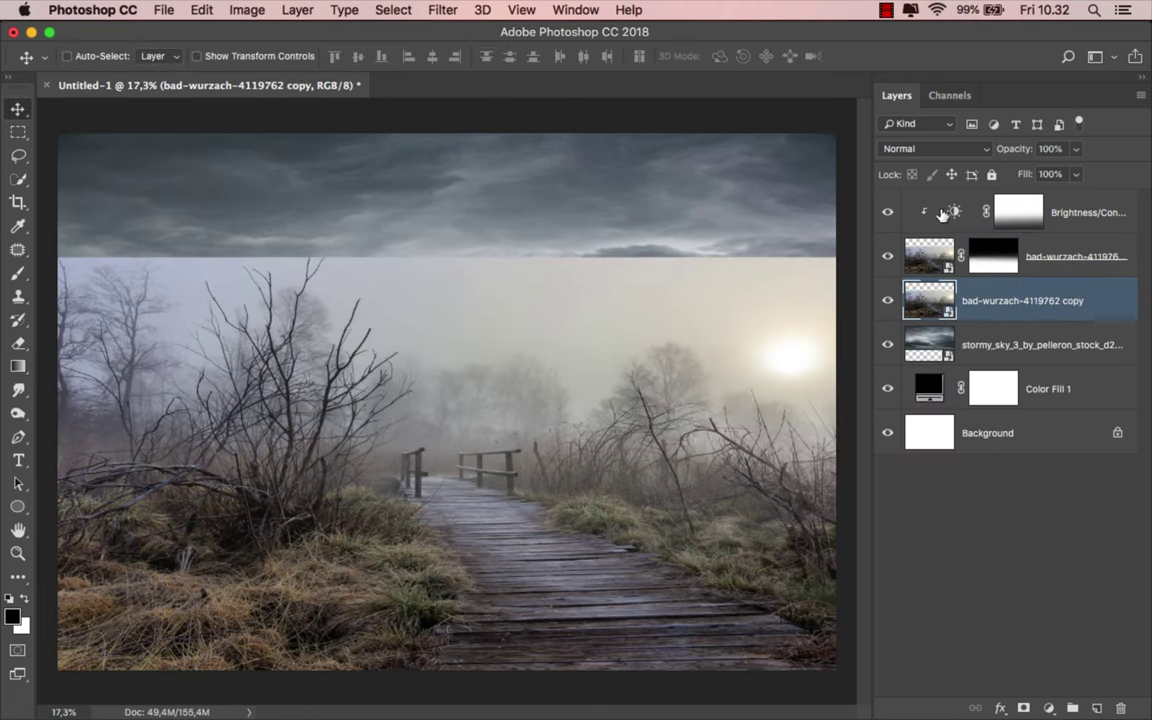
{"action": "left_click", "coordinate": [915, 148]}
{"action": "left_click", "coordinate": [919, 199]}
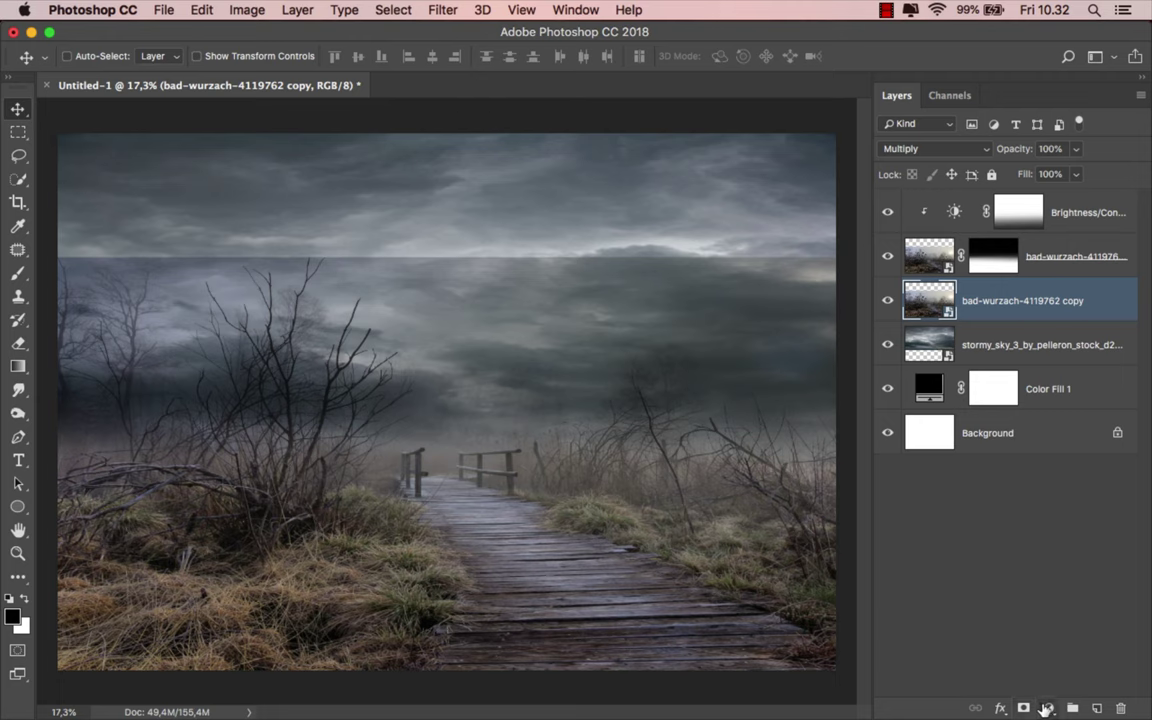
Add a Brightness/Contrast layer clipped to the boardwalk copy: Brightness 126, Contrast -48.
{"action": "left_click", "coordinate": [1048, 708]}
{"action": "left_click", "coordinate": [1057, 421]}
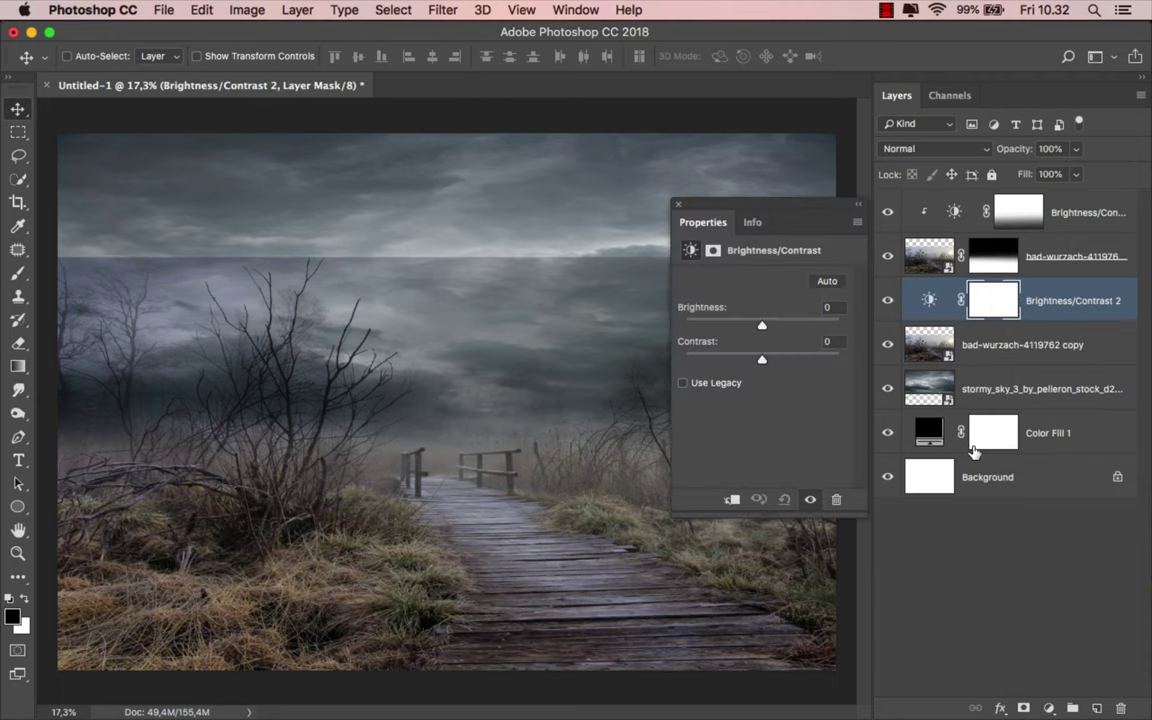
{"action": "left_click", "coordinate": [732, 499]}
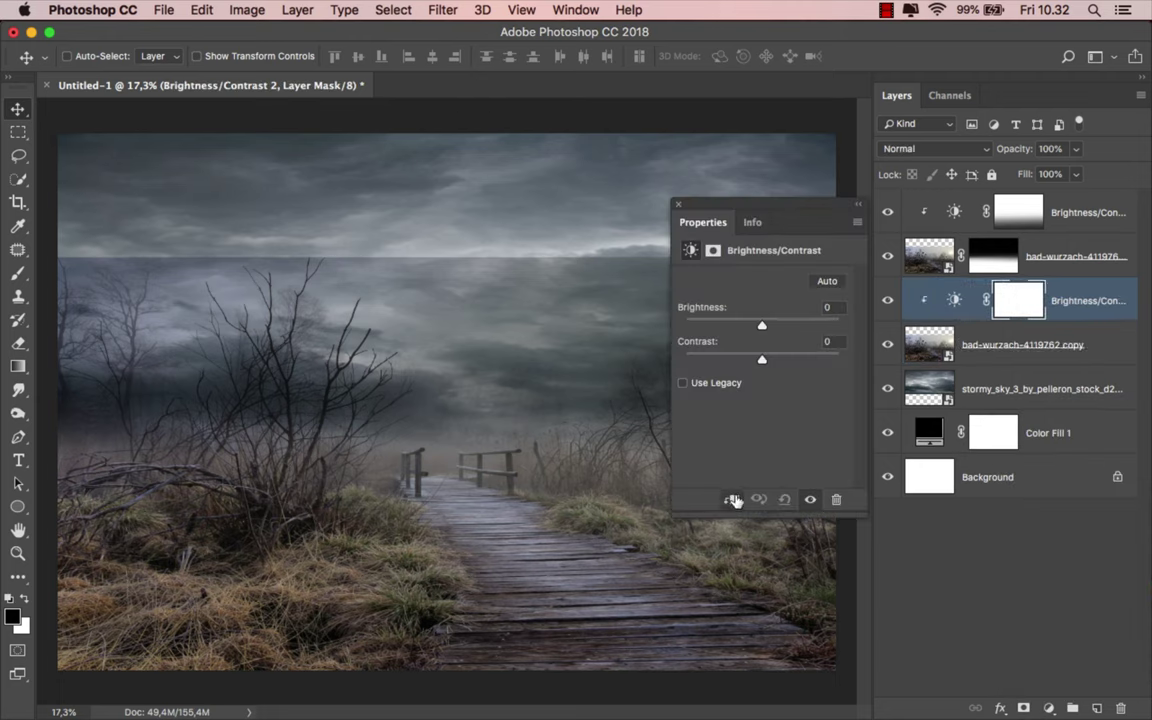
{"action": "left_click_drag", "start_coordinate": [762, 325], "coordinate": [827, 324]}
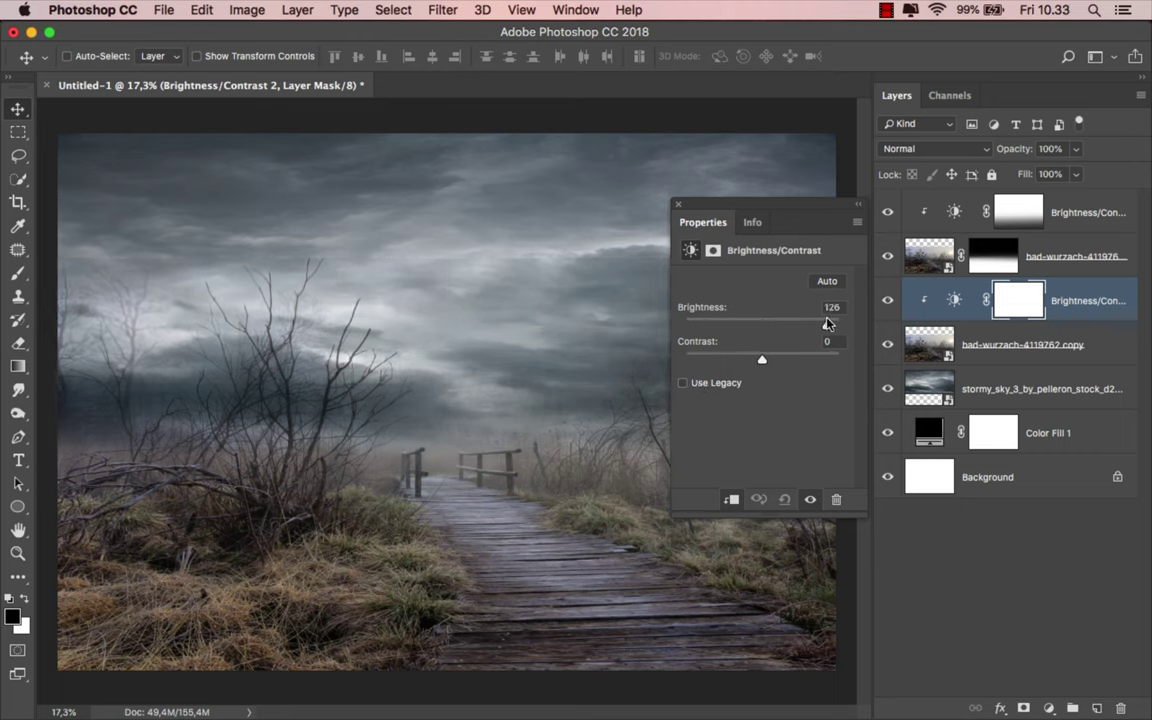
{"action": "left_click_drag", "start_coordinate": [760, 364], "coordinate": [688, 363]}
{"action": "left_click", "coordinate": [677, 204]}
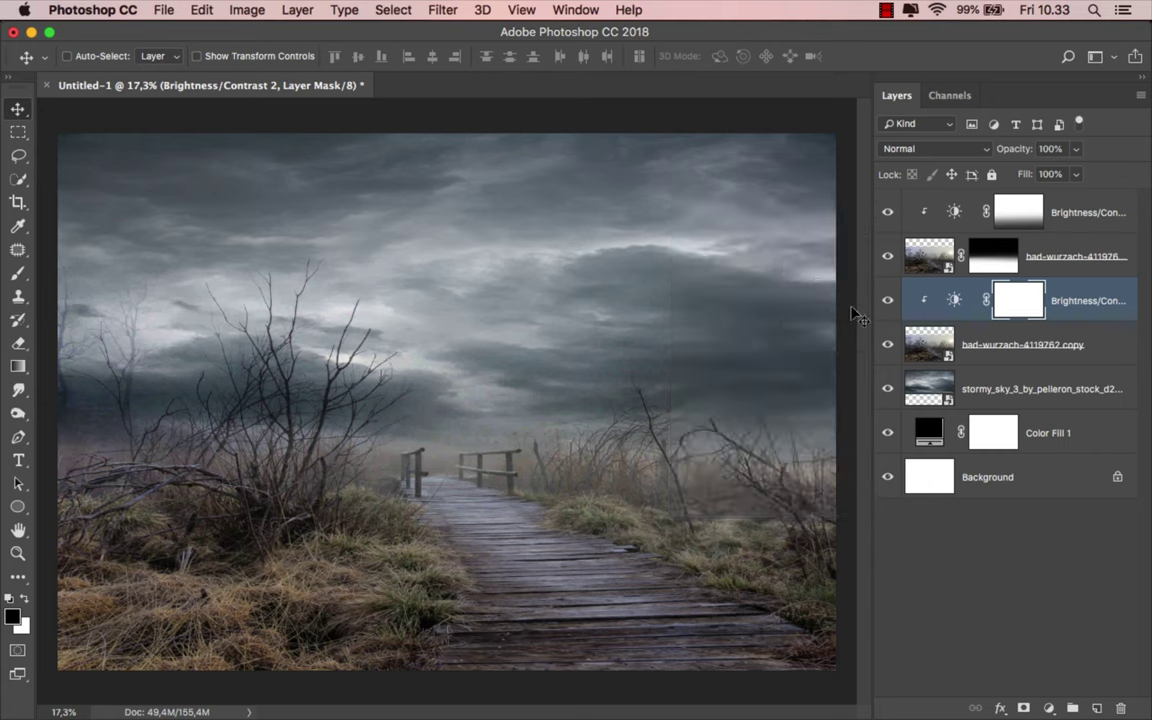
Toggle the boardwalk copy on and off to compare, then select the top adjustment.
{"action": "left_click", "coordinate": [889, 344]}
{"action": "left_click", "coordinate": [889, 344]}
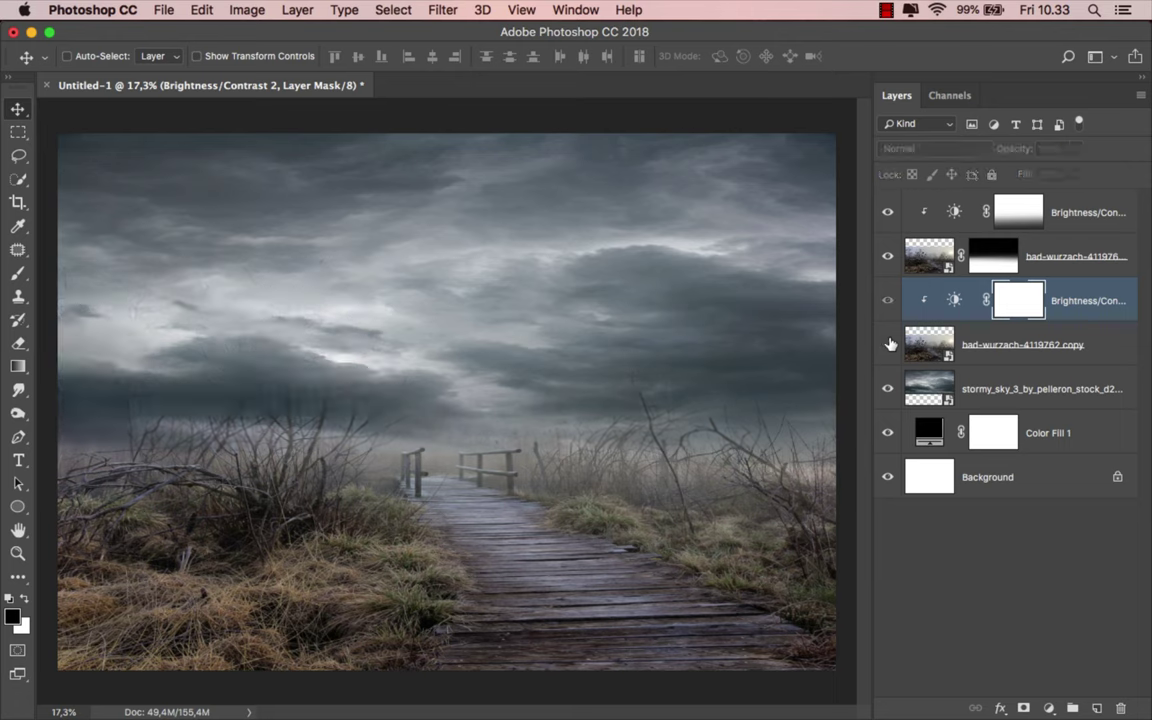
{"action": "left_click", "coordinate": [889, 344]}
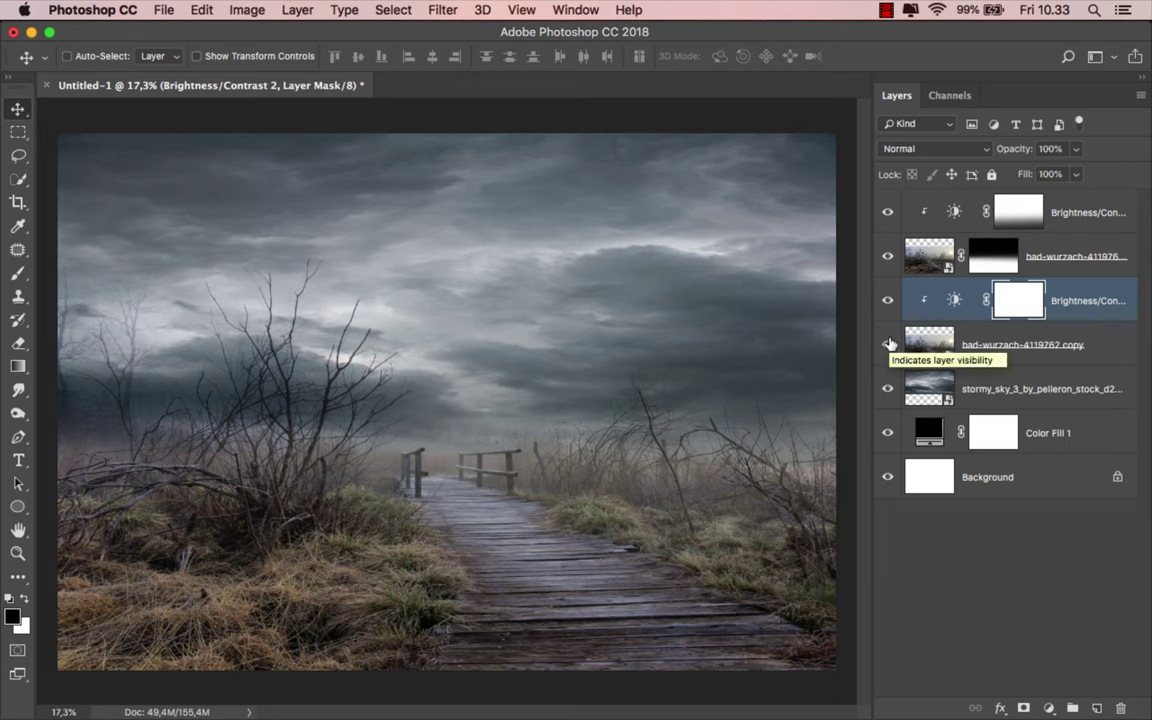
{"action": "left_click", "coordinate": [1081, 306]}
{"action": "left_click", "coordinate": [1072, 213]}
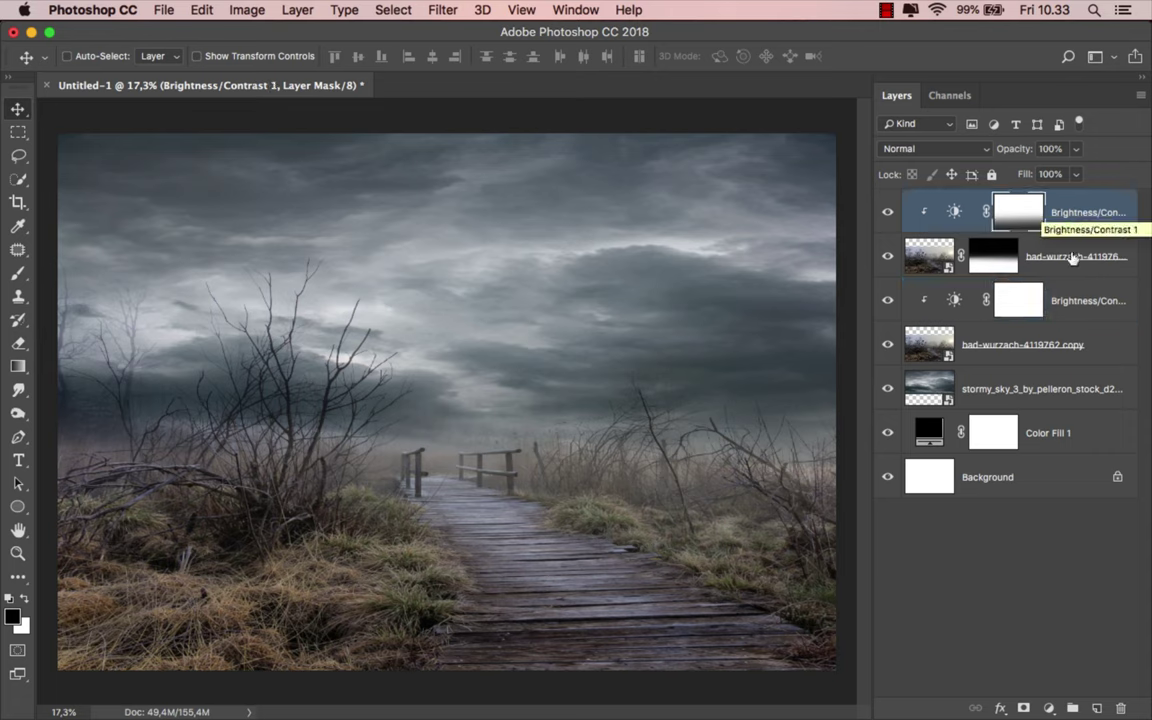
{"action": "left_click", "coordinate": [1048, 708]}
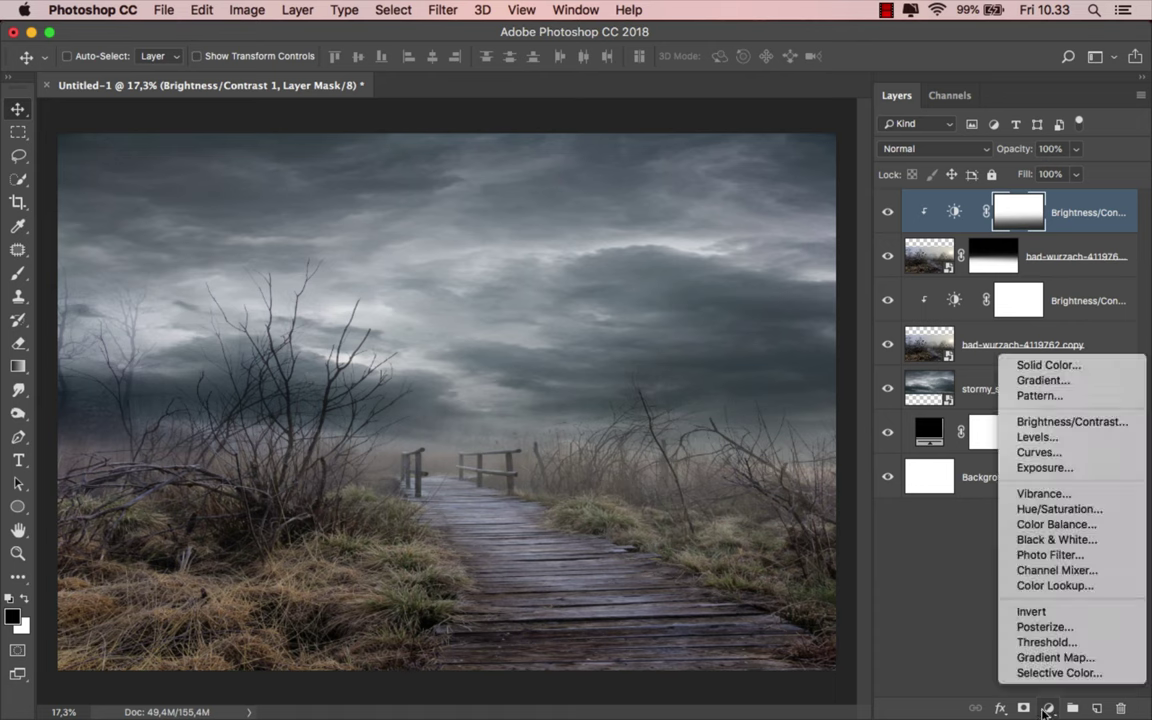
Add a Gradient Map and set its light stop to warm orange #ffc66d.
{"action": "left_click", "coordinate": [1058, 658]}
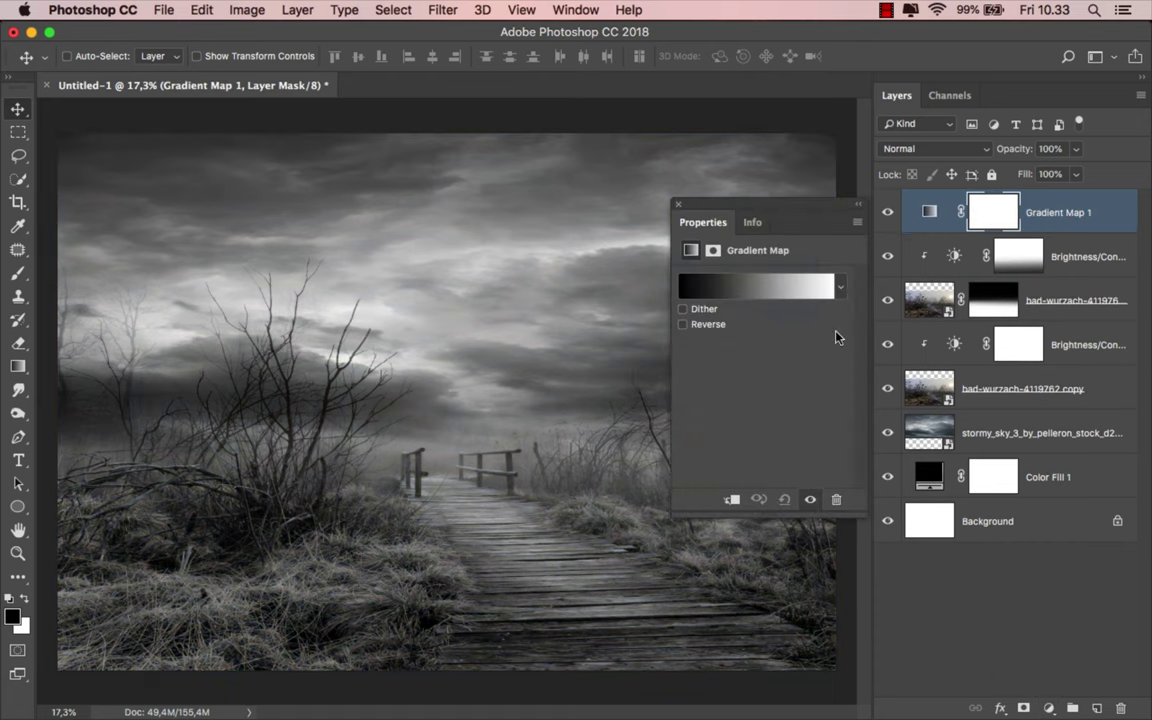
{"action": "left_click", "coordinate": [820, 291]}
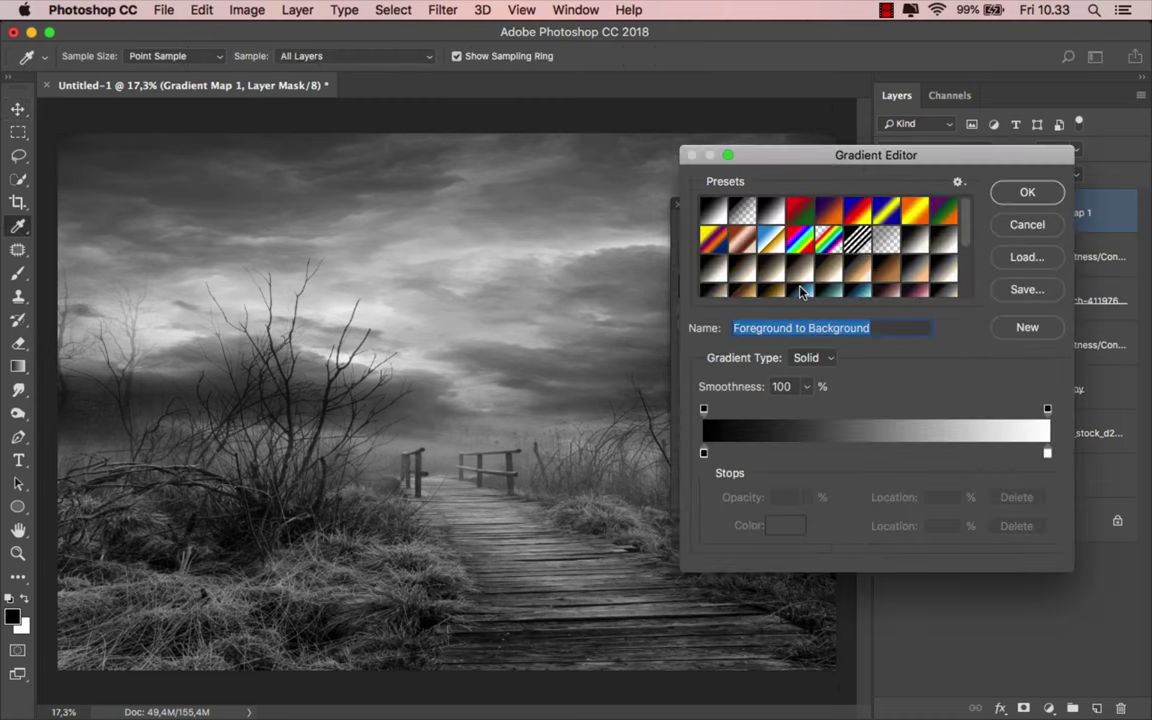
{"action": "left_click", "coordinate": [1048, 455]}
{"action": "left_click", "coordinate": [785, 525]}
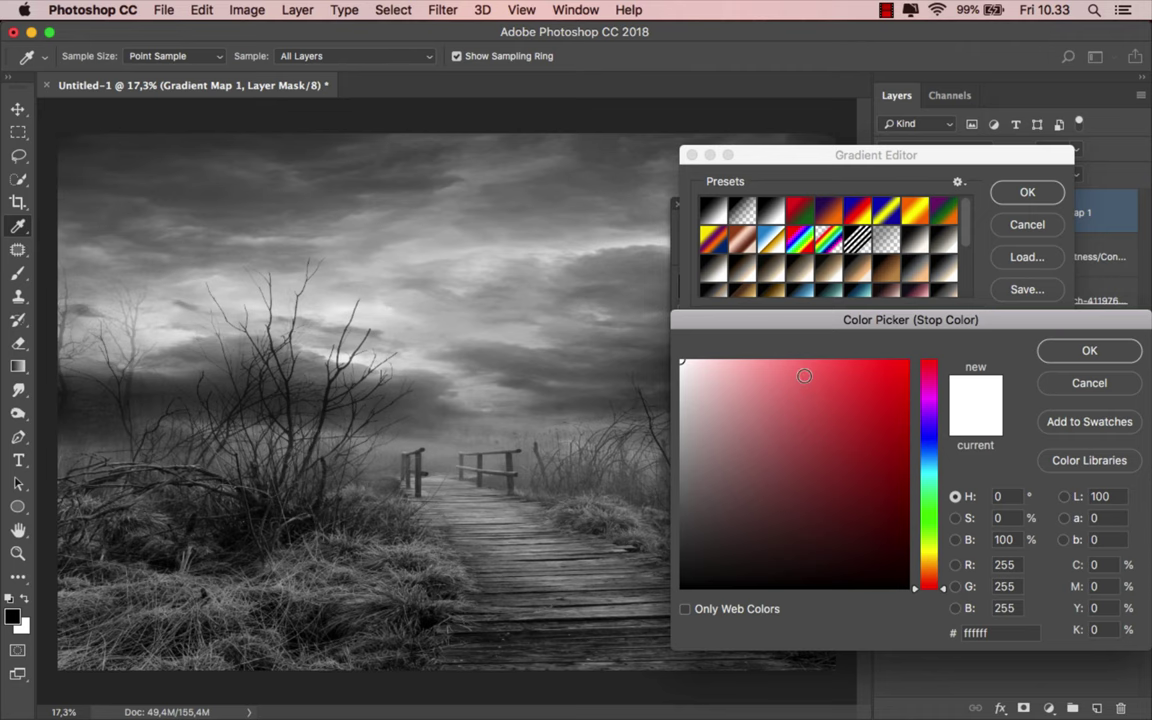
{"action": "left_click", "coordinate": [811, 360]}
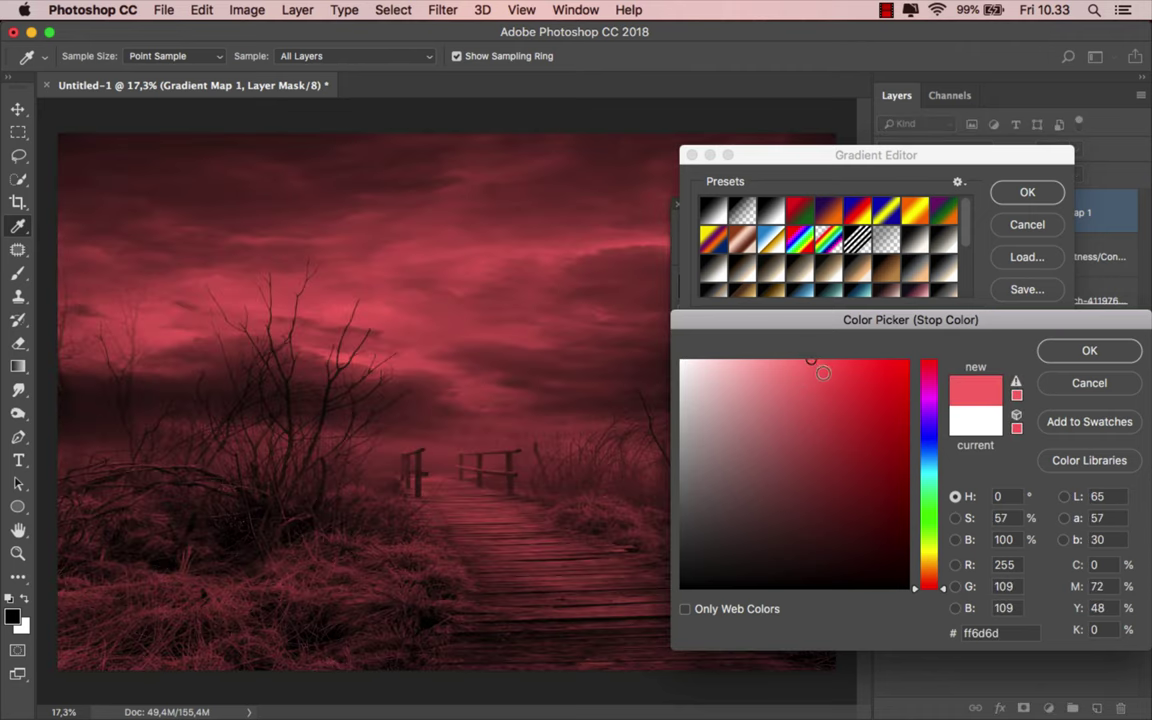
{"action": "left_click", "coordinate": [933, 568]}
{"action": "left_click_drag", "start_coordinate": [938, 569], "coordinate": [939, 567]}
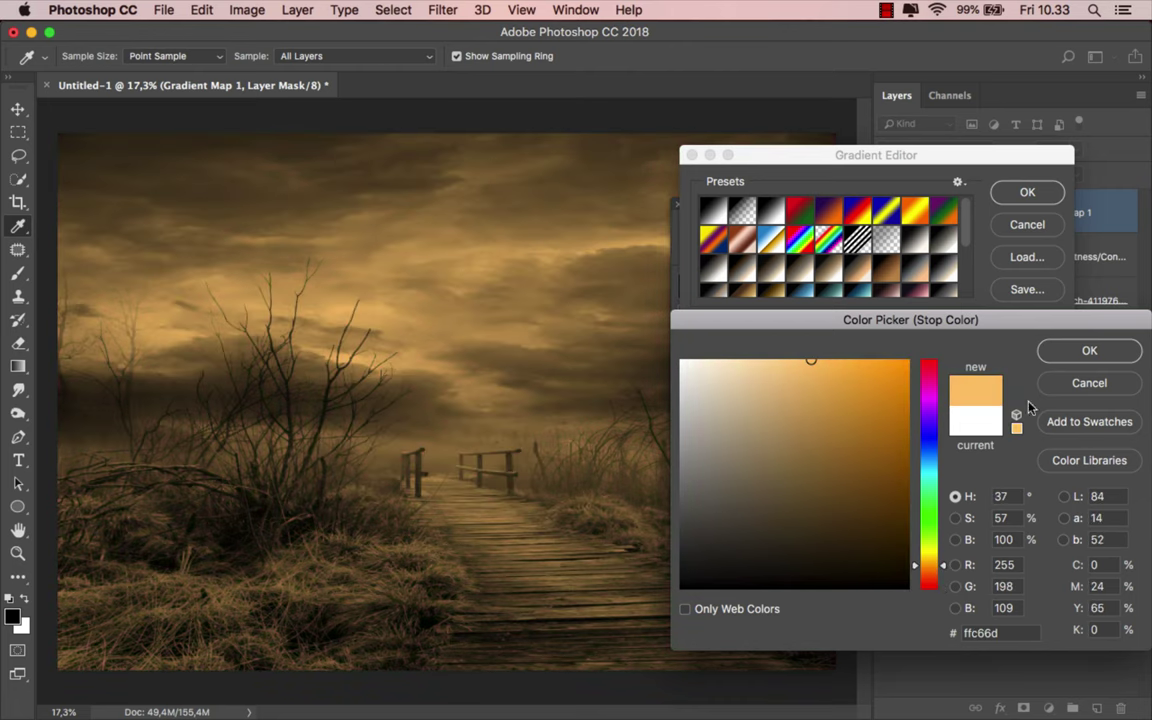
{"action": "left_click", "coordinate": [1060, 351]}
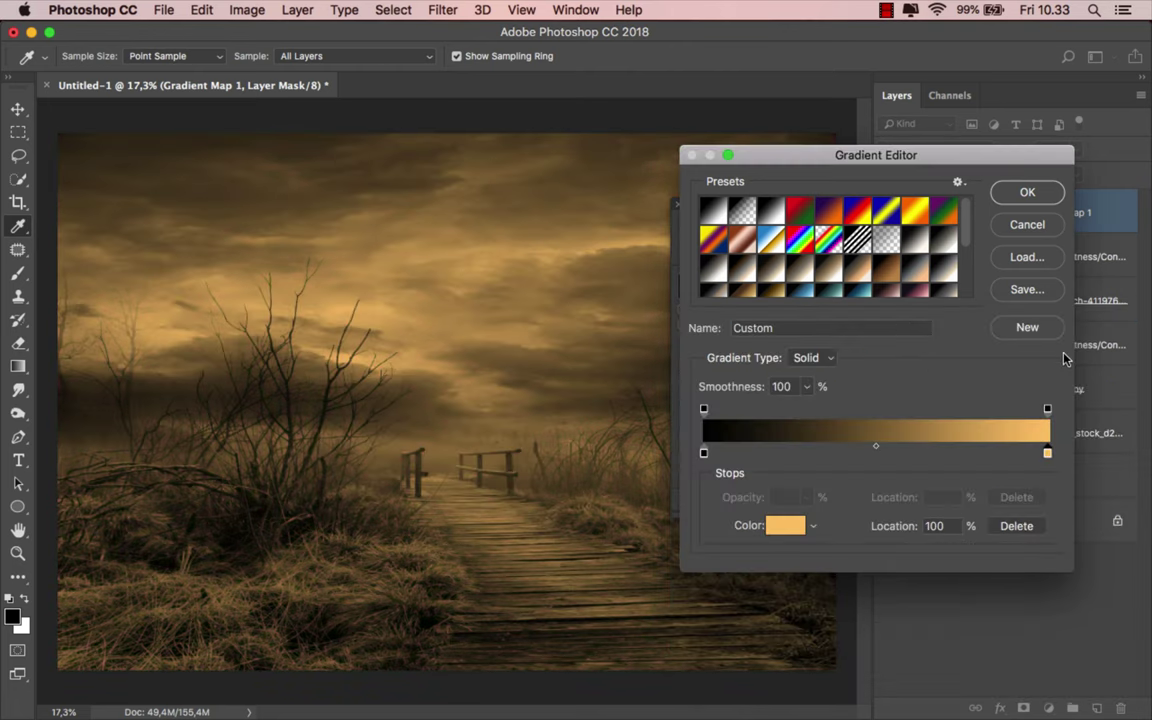
Apply the sepia gradient, compare it on and off, and fit the image on screen.
{"action": "left_click", "coordinate": [1022, 195]}
{"action": "left_click", "coordinate": [678, 204]}
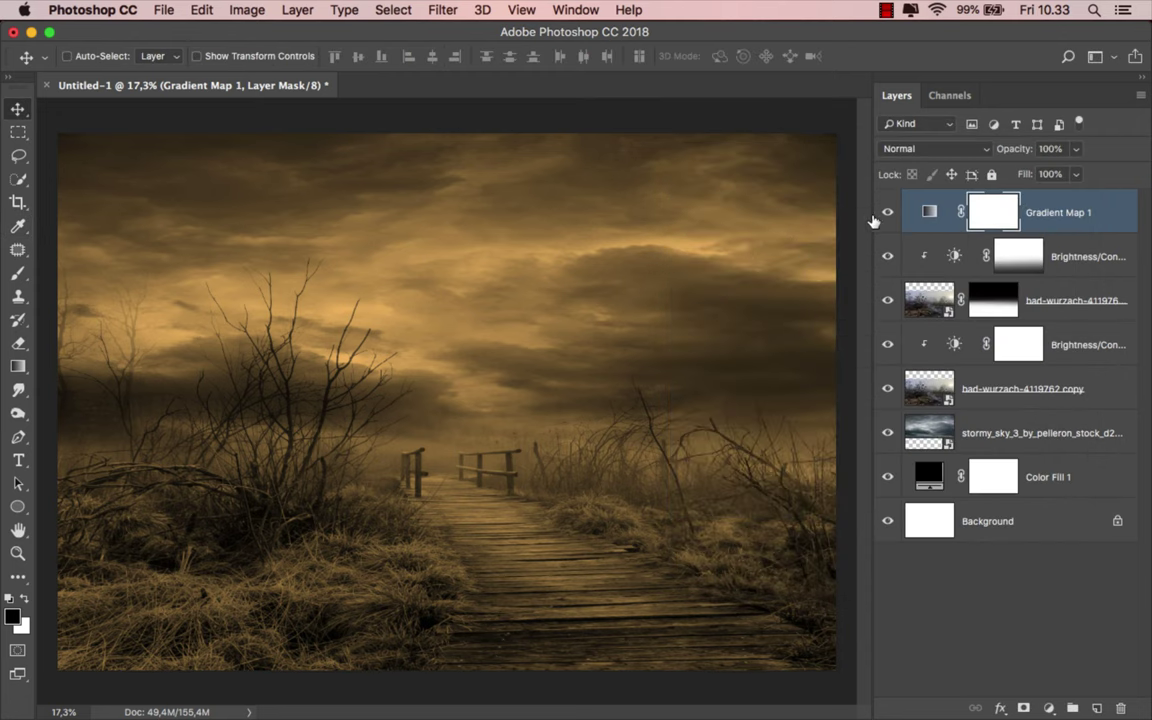
{"action": "left_click", "coordinate": [887, 214]}
{"action": "left_click", "coordinate": [930, 210]}
{"action": "key", "text": "ctrl+0"}
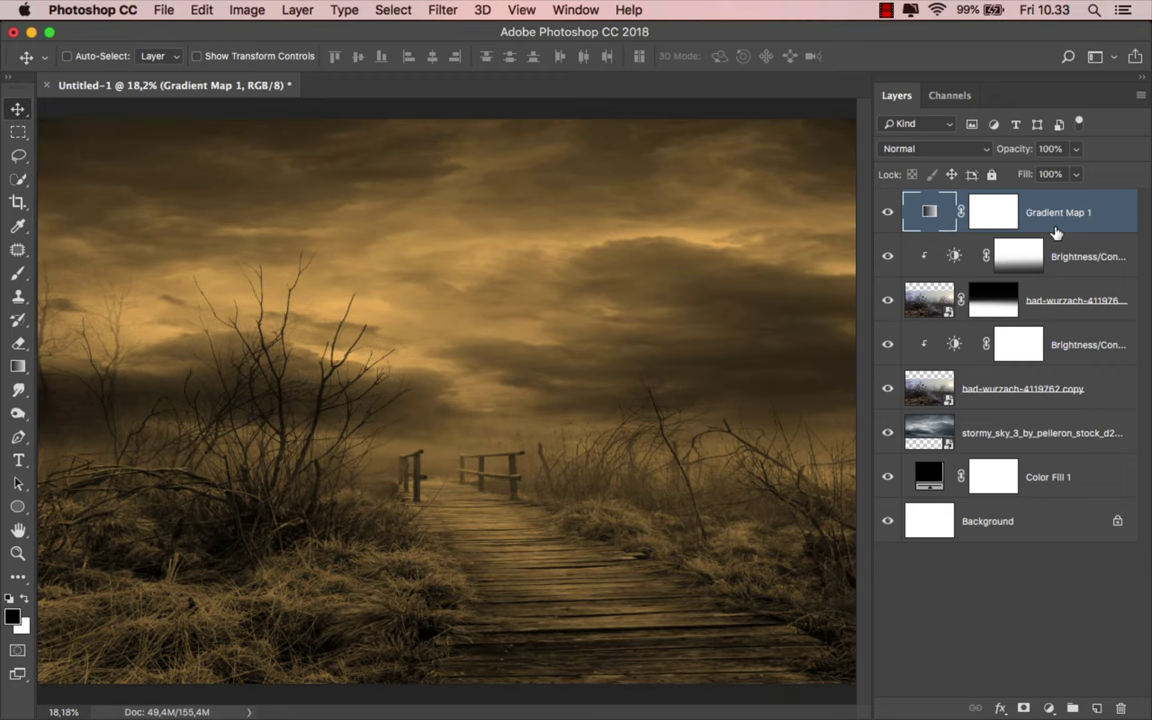
Add a colorized Hue/Saturation layer at Hue 207 and Saturation 52.
{"action": "left_click", "coordinate": [1048, 708]}
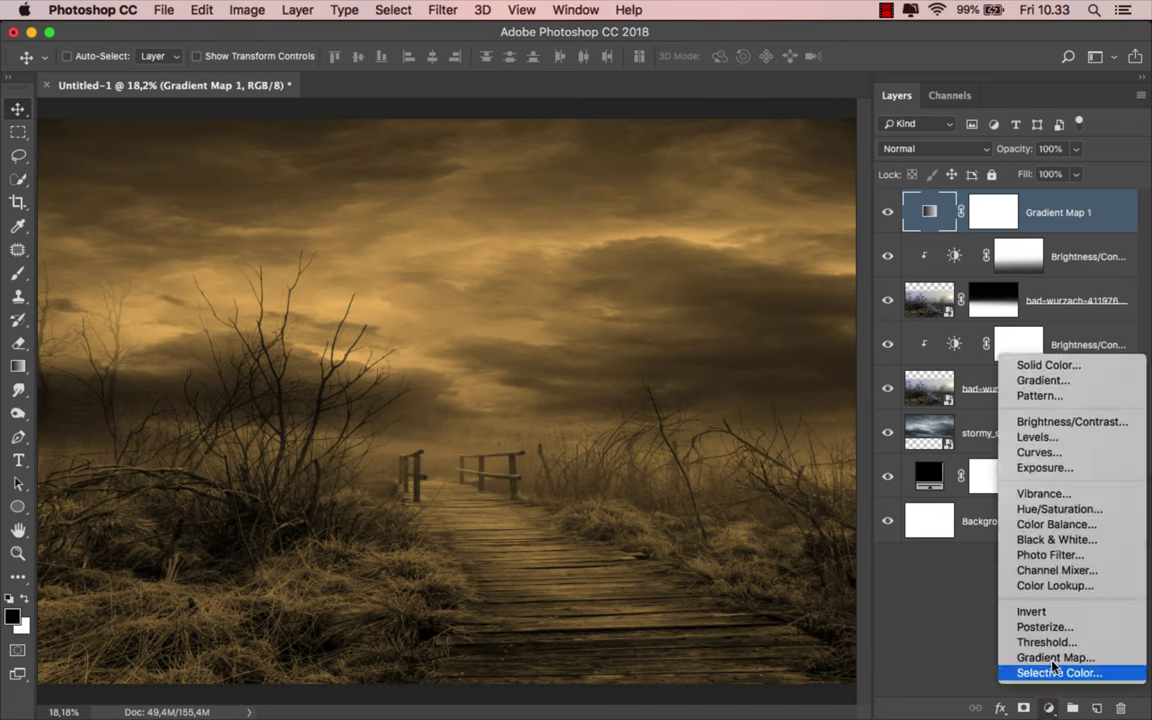
{"action": "left_click", "coordinate": [1060, 509]}
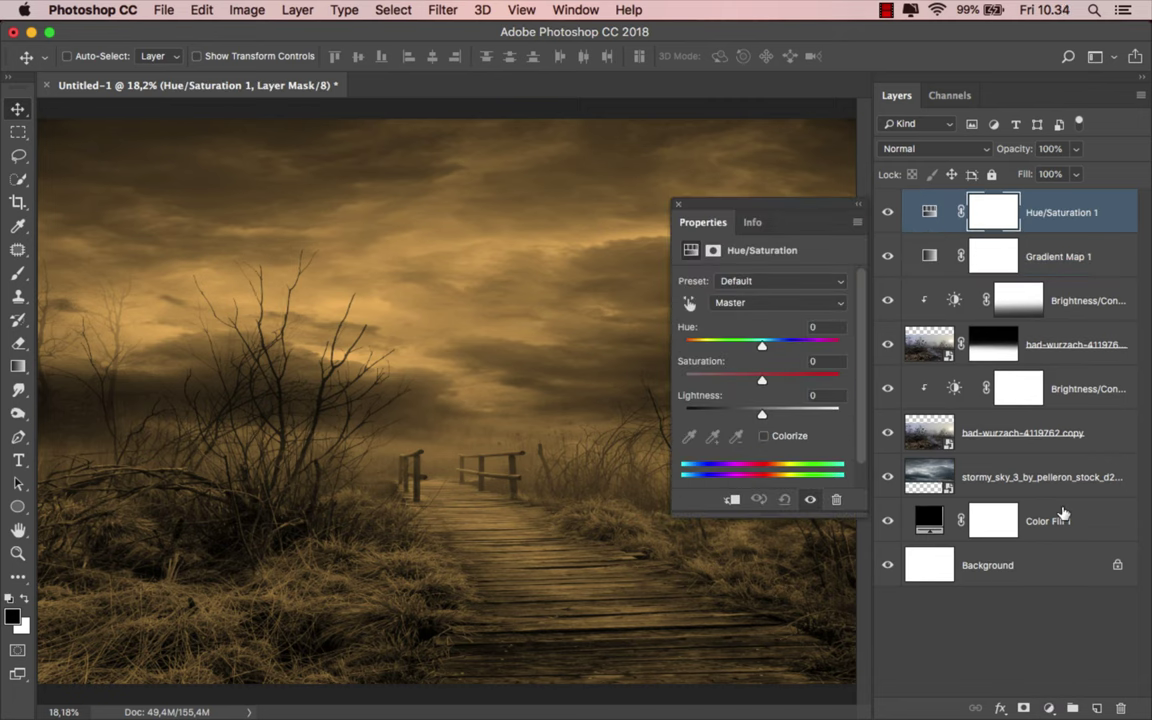
{"action": "left_click", "coordinate": [765, 437]}
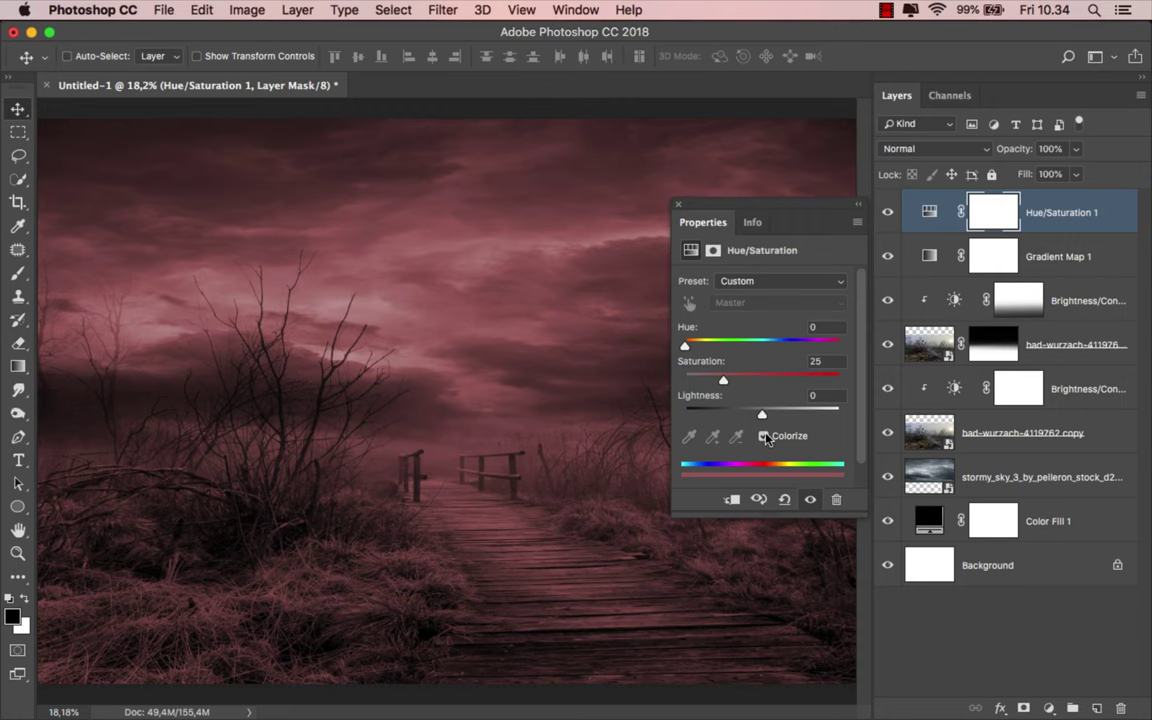
{"action": "left_click", "coordinate": [764, 379]}
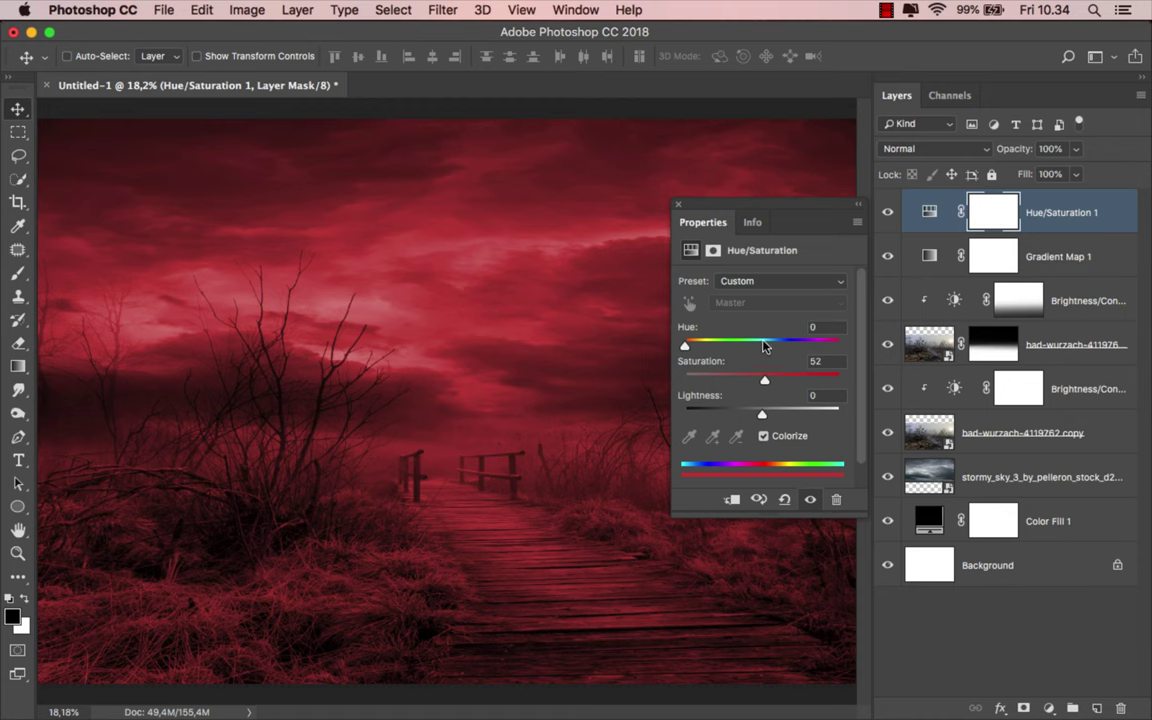
{"action": "left_click_drag", "start_coordinate": [764, 342], "coordinate": [775, 345]}
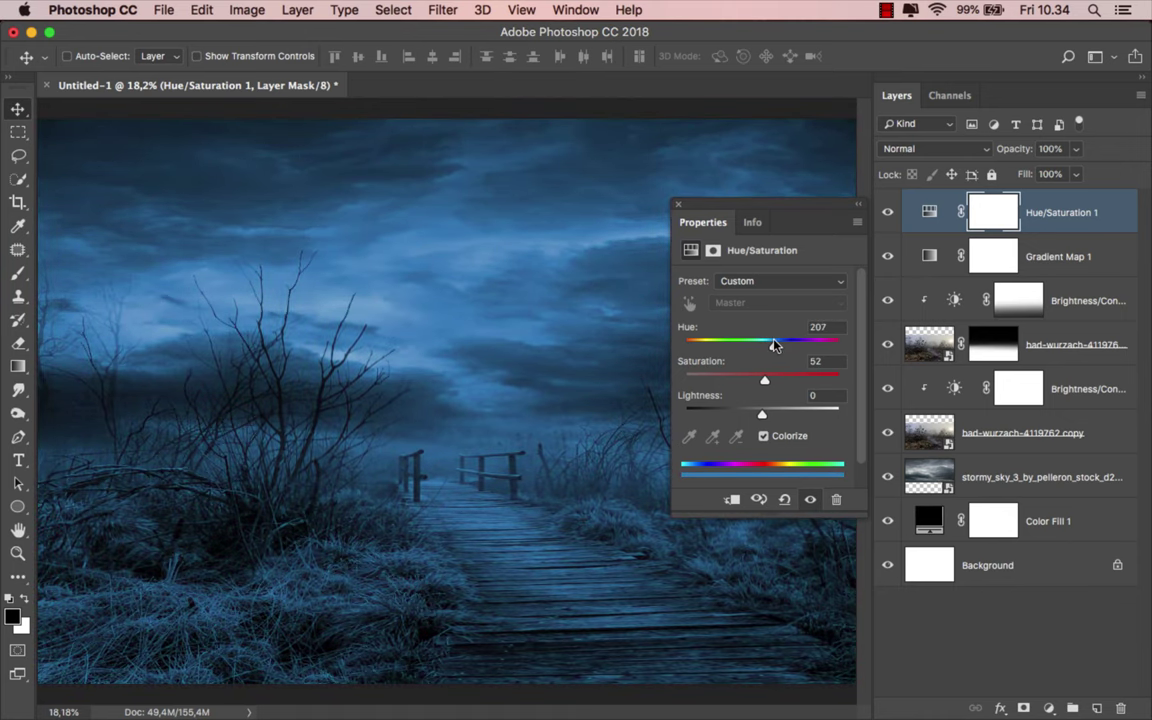
{"action": "left_click", "coordinate": [678, 204]}
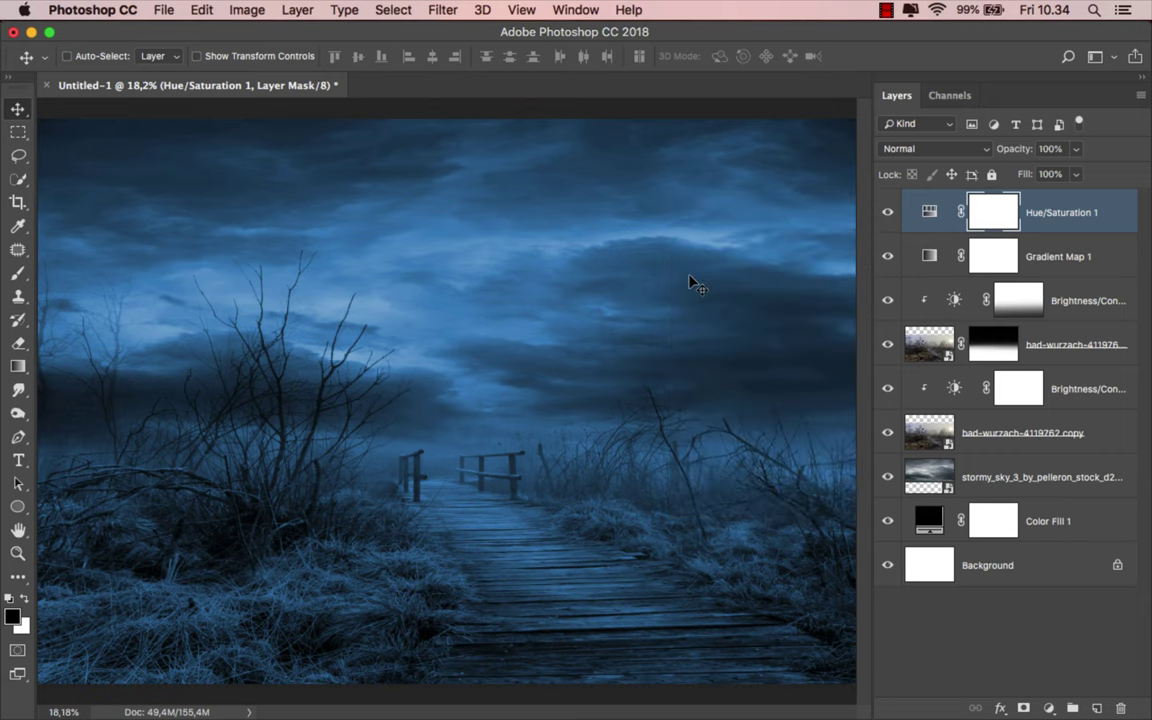
Split the tint layer's Blend If sliders to 127 and 95 and set Fill to 52%.
{"action": "right_click", "coordinate": [1066, 229]}
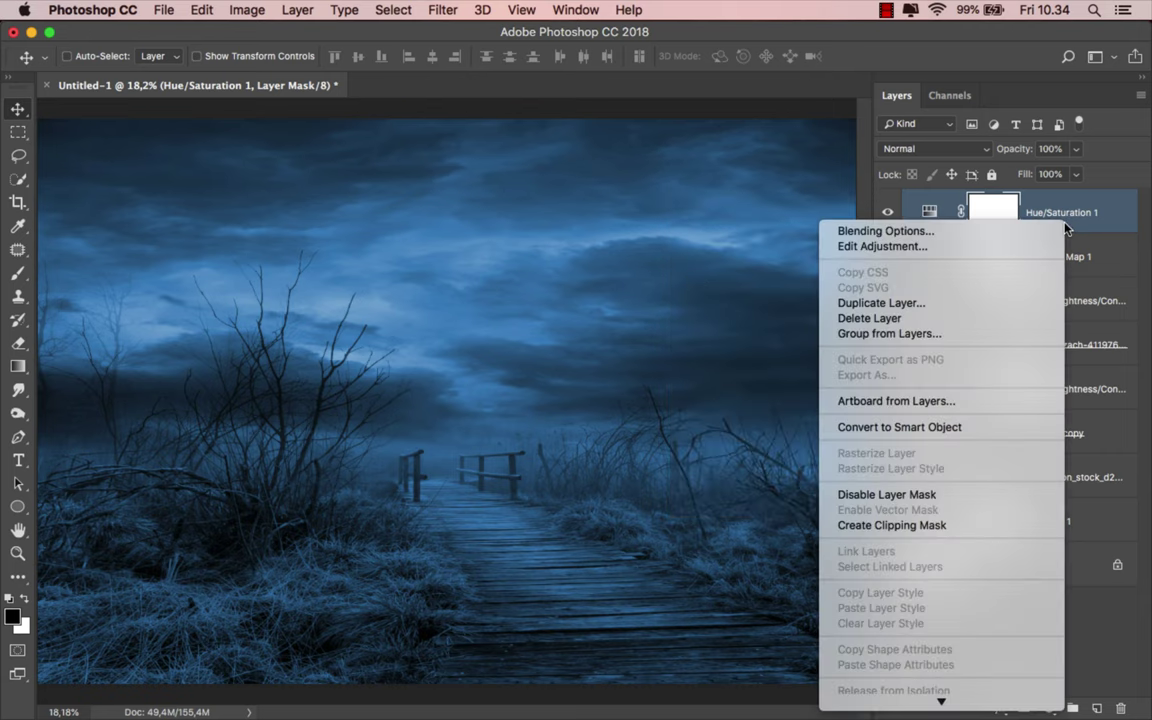
{"action": "left_click", "coordinate": [1031, 231]}
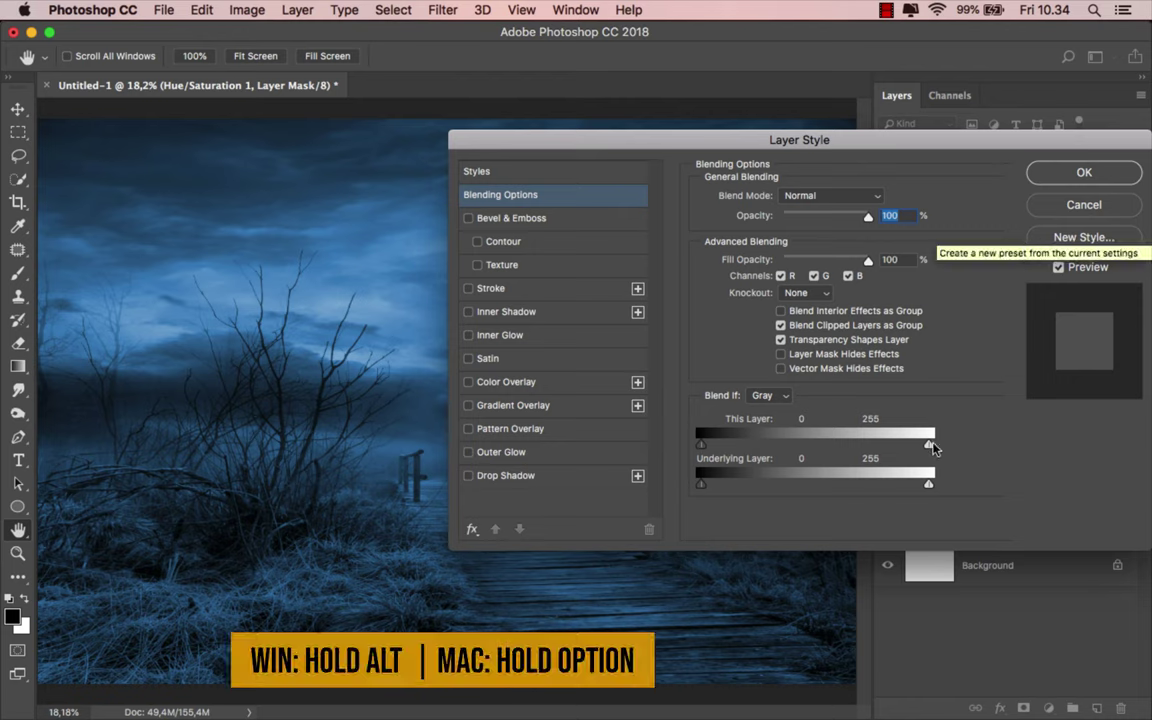
{"action": "key", "text": "alt"}
{"action": "left_click_drag", "start_coordinate": [929, 445], "coordinate": [814, 446]}
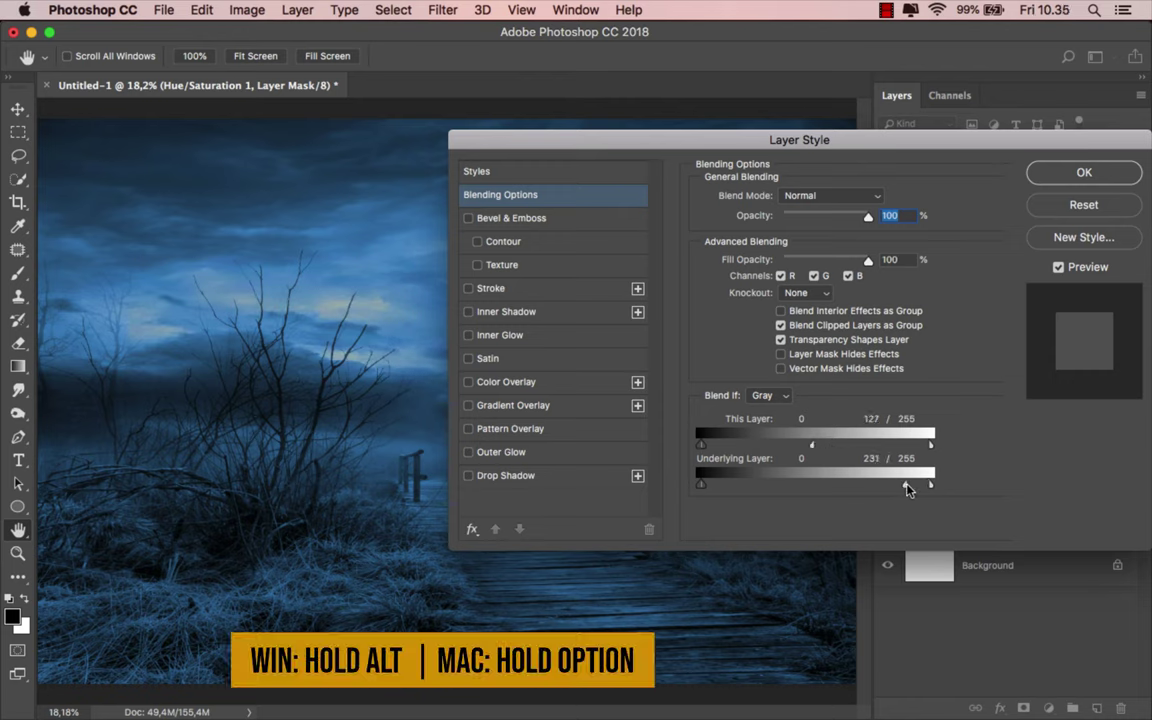
{"action": "mouse_move", "coordinate": [884, 486]}
{"action": "left_mouse_down"}
{"action": "mouse_move", "coordinate": [769, 487]}
{"action": "mouse_move", "coordinate": [787, 489]}
{"action": "left_mouse_up"}
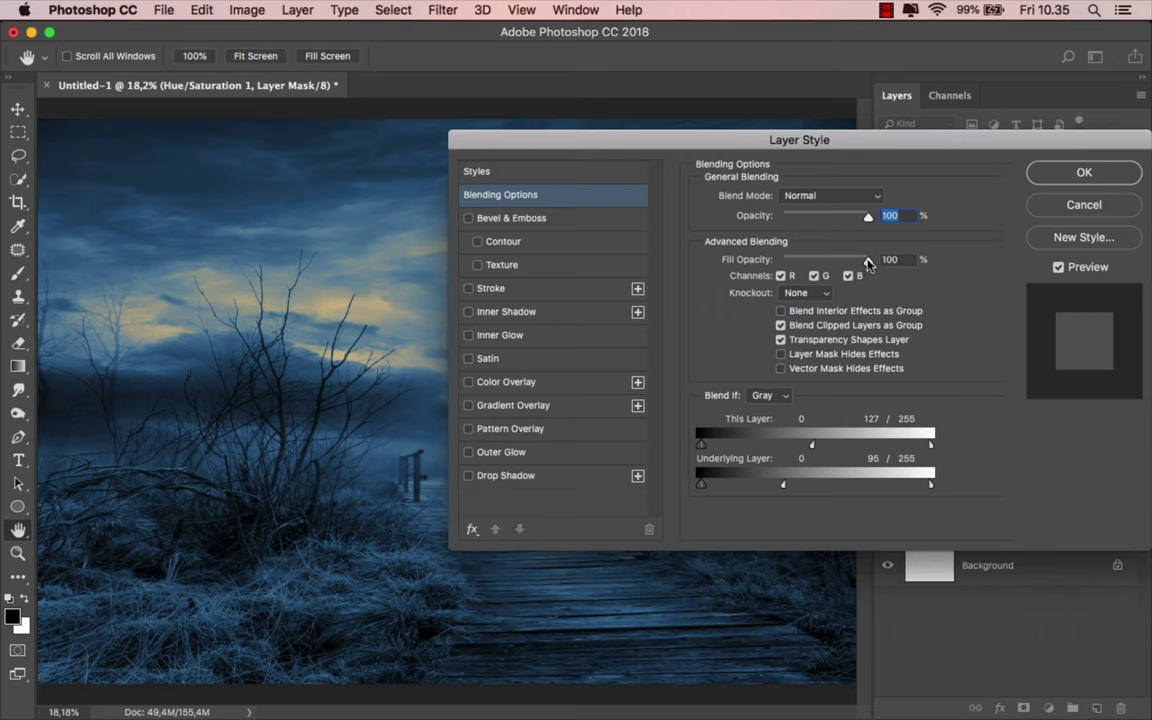
{"action": "left_click_drag", "start_coordinate": [868, 262], "coordinate": [827, 265]}
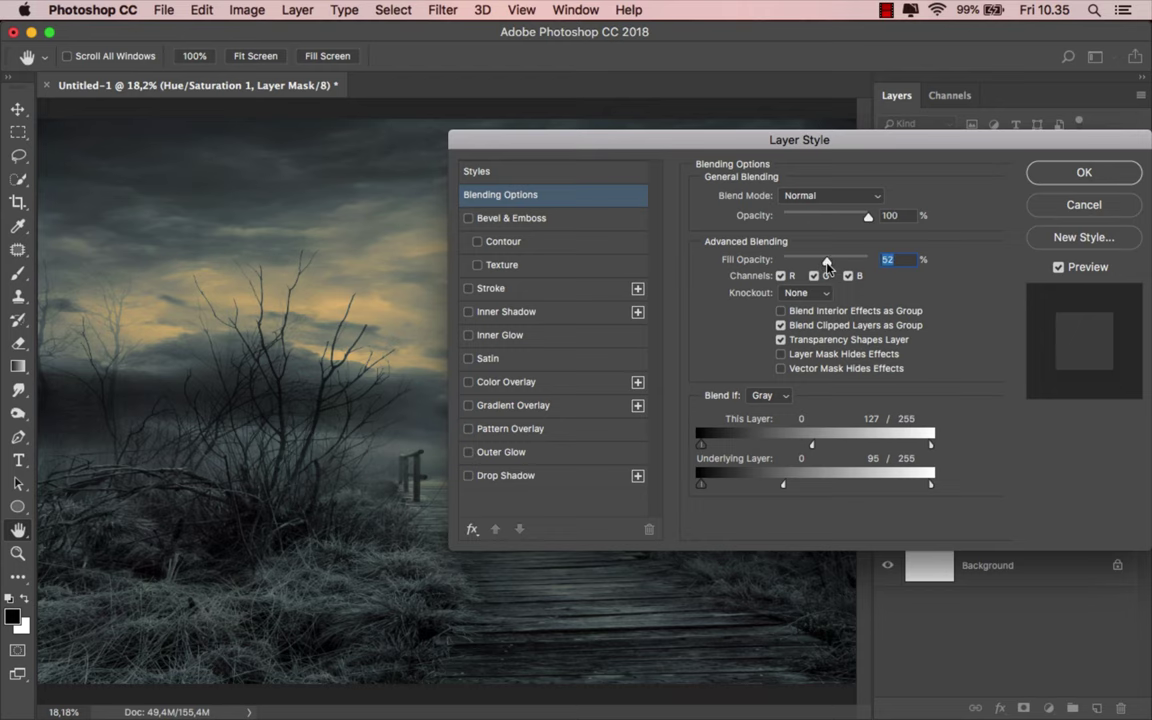
{"action": "left_click", "coordinate": [1058, 267]}
{"action": "key", "text": "Return"}
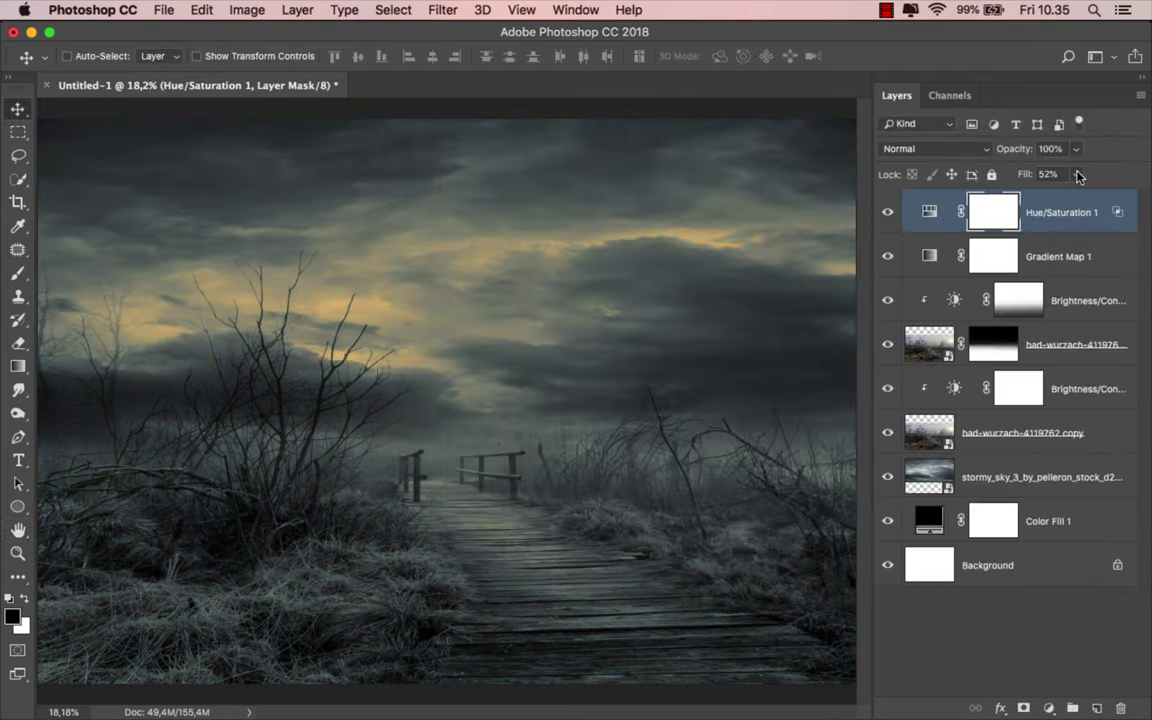
Toggle the blue tint on and off to compare, then reselect the Hue/Saturation adjustment.
{"action": "left_click", "coordinate": [886, 213]}
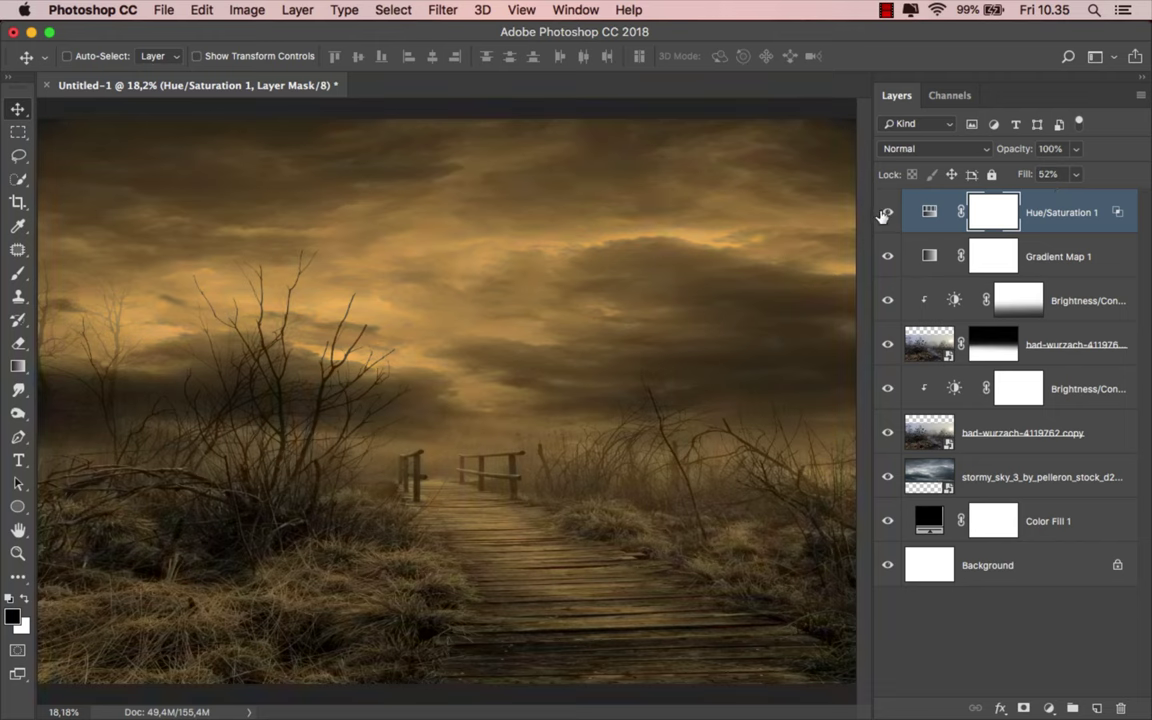
{"action": "left_click", "coordinate": [886, 213]}
{"action": "left_click", "coordinate": [1050, 228]}
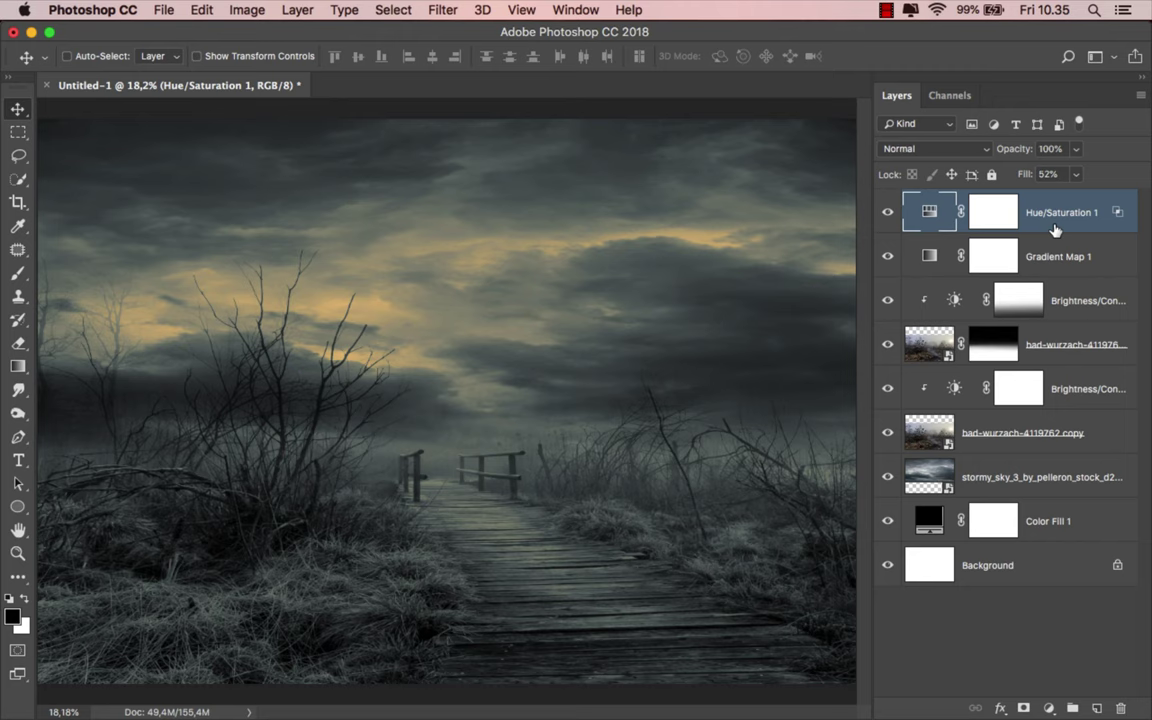
{"action": "left_click", "coordinate": [1049, 708]}
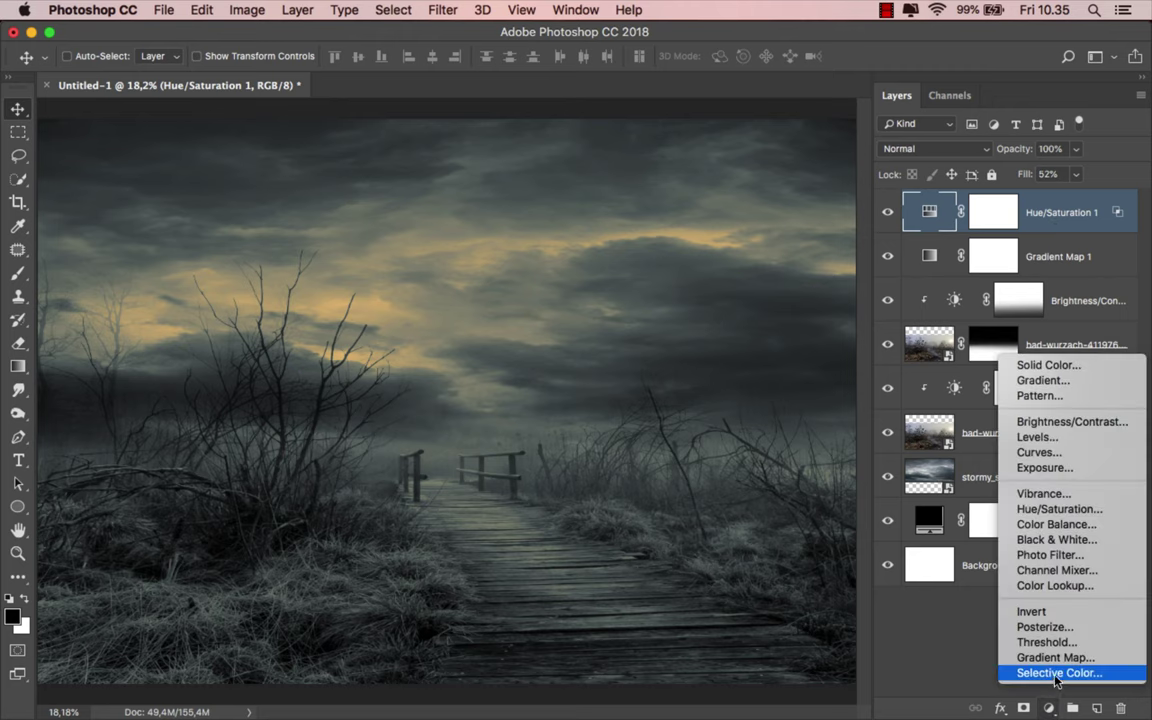
Add a Selective Color layer: Blacks black -10; Neutrals magenta -10, yellow -10, black +15.
{"action": "left_click", "coordinate": [1056, 673]}
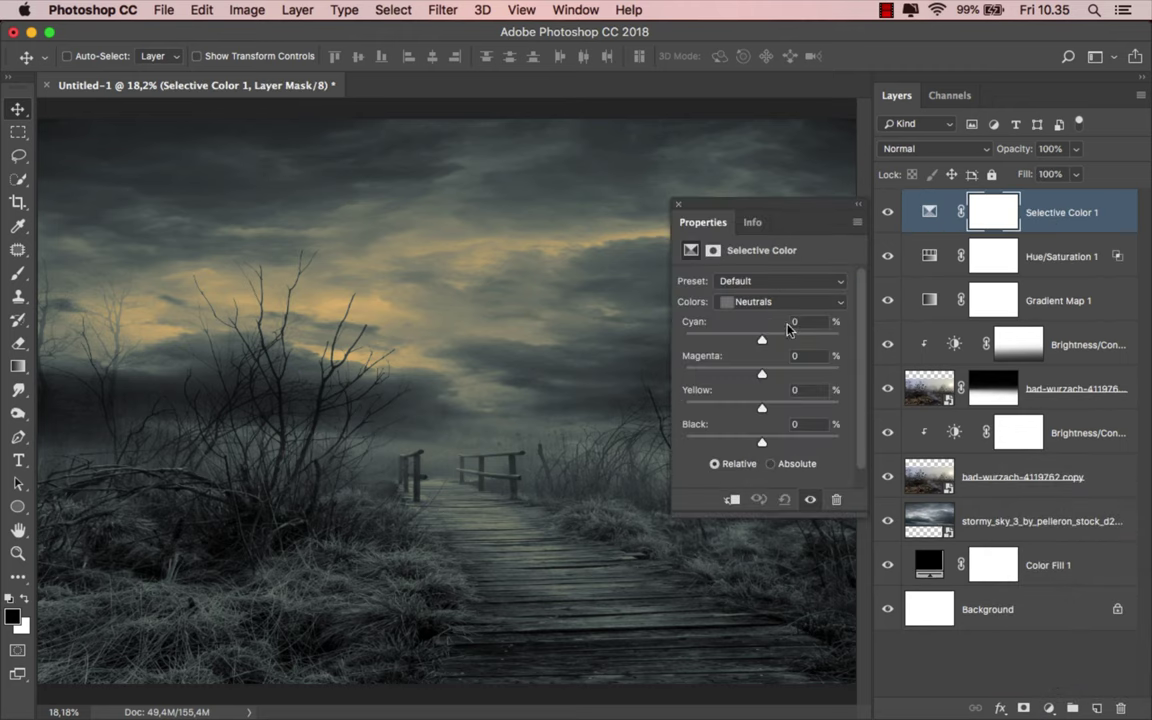
{"action": "left_click", "coordinate": [780, 301]}
{"action": "left_click", "coordinate": [772, 315]}
{"action": "left_click_drag", "start_coordinate": [761, 438], "coordinate": [754, 444]}
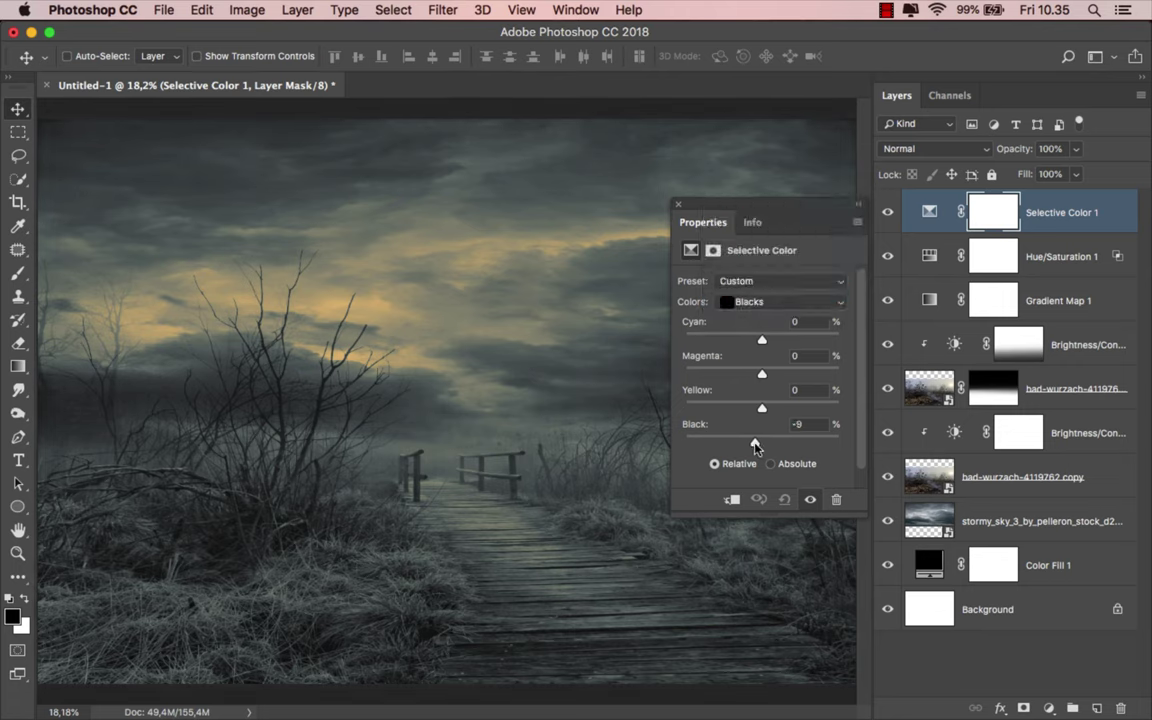
{"action": "left_click", "coordinate": [775, 301]}
{"action": "left_click", "coordinate": [773, 287]}
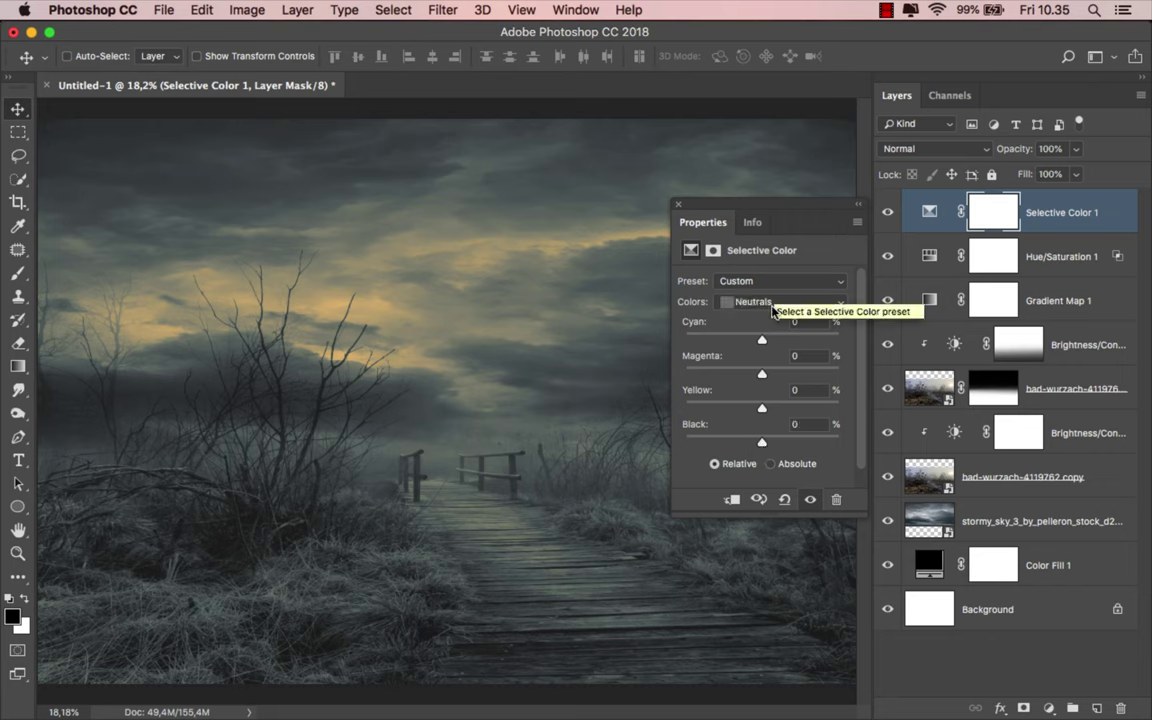
{"action": "left_click_drag", "start_coordinate": [762, 374], "coordinate": [752, 371]}
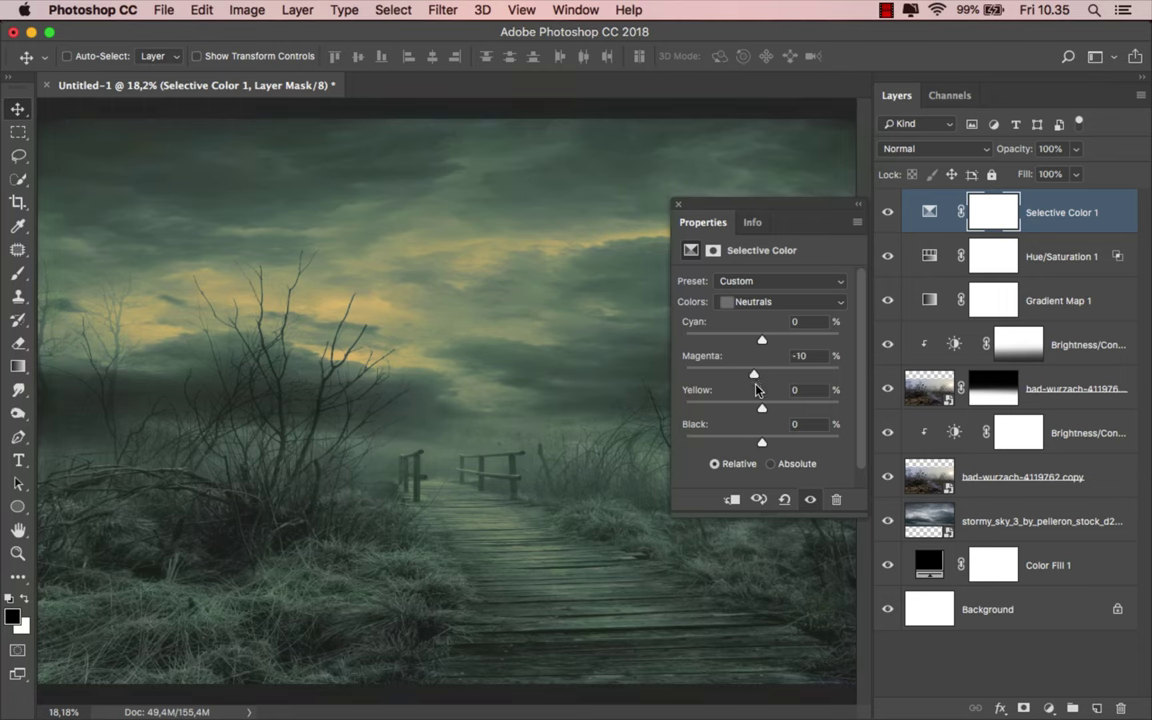
{"action": "left_click_drag", "start_coordinate": [762, 408], "coordinate": [776, 449]}
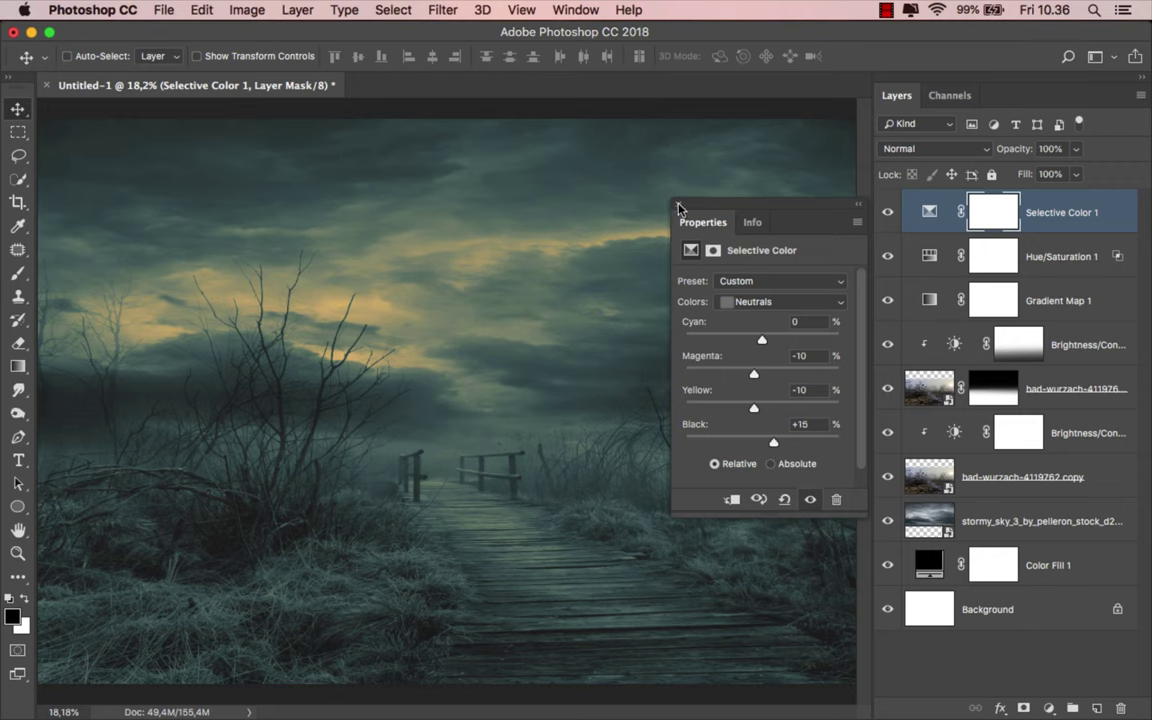
Close Properties and toggle Selective Color 1's visibility to compare before and after.
{"action": "left_click", "coordinate": [678, 204]}
{"action": "left_click", "coordinate": [888, 212]}
{"action": "left_click", "coordinate": [888, 213]}
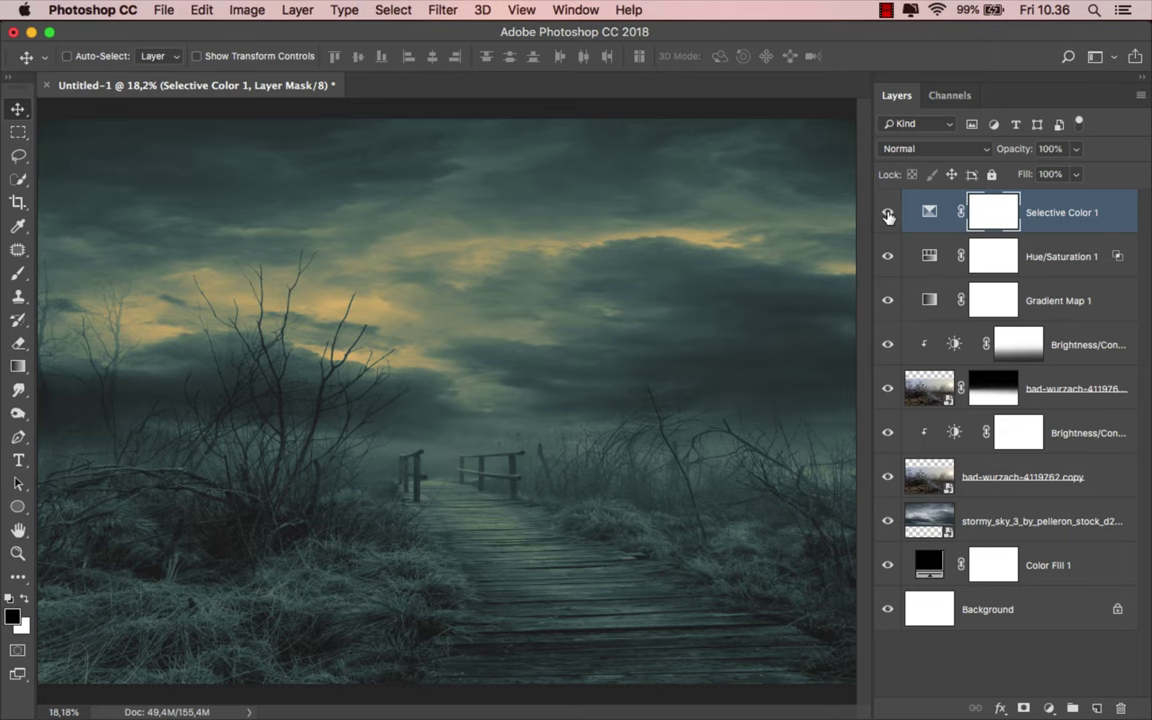
{"action": "left_click", "coordinate": [1068, 228]}
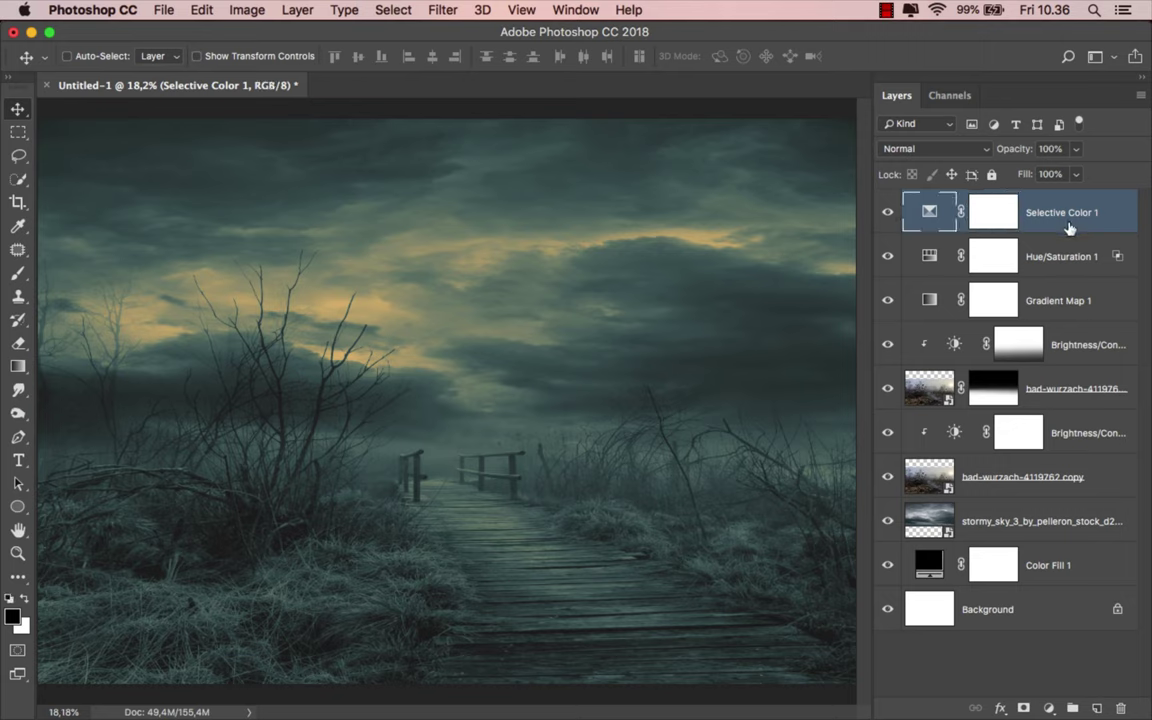
Add a new empty Layer 1 above the upper Brightness/Contrast layer.
{"action": "left_click", "coordinate": [1065, 342]}
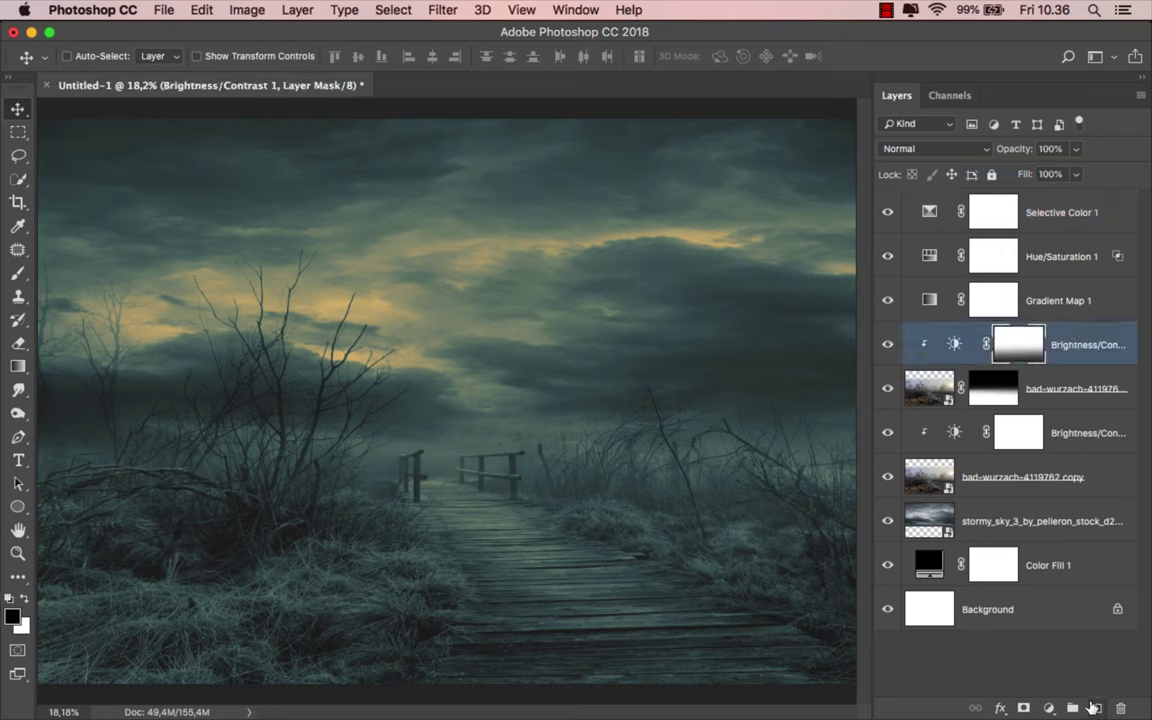
{"action": "left_click", "coordinate": [1094, 708]}
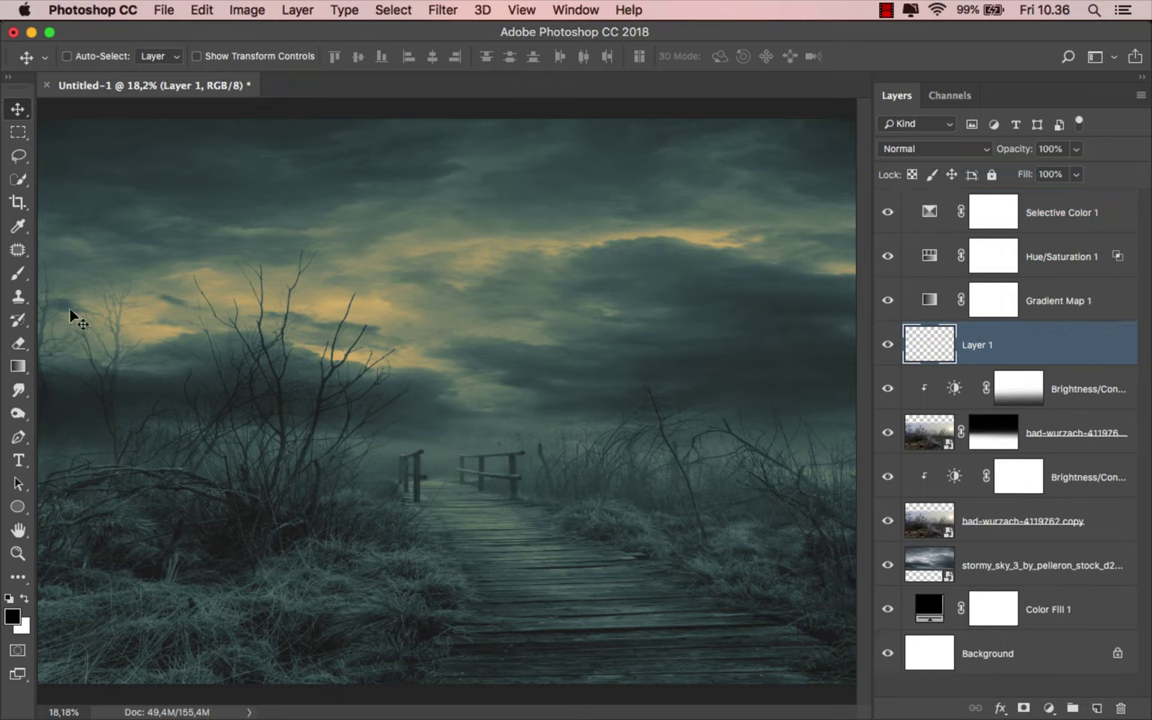
{"action": "left_click_drag", "start_coordinate": [18, 272], "coordinate": [70, 248]}
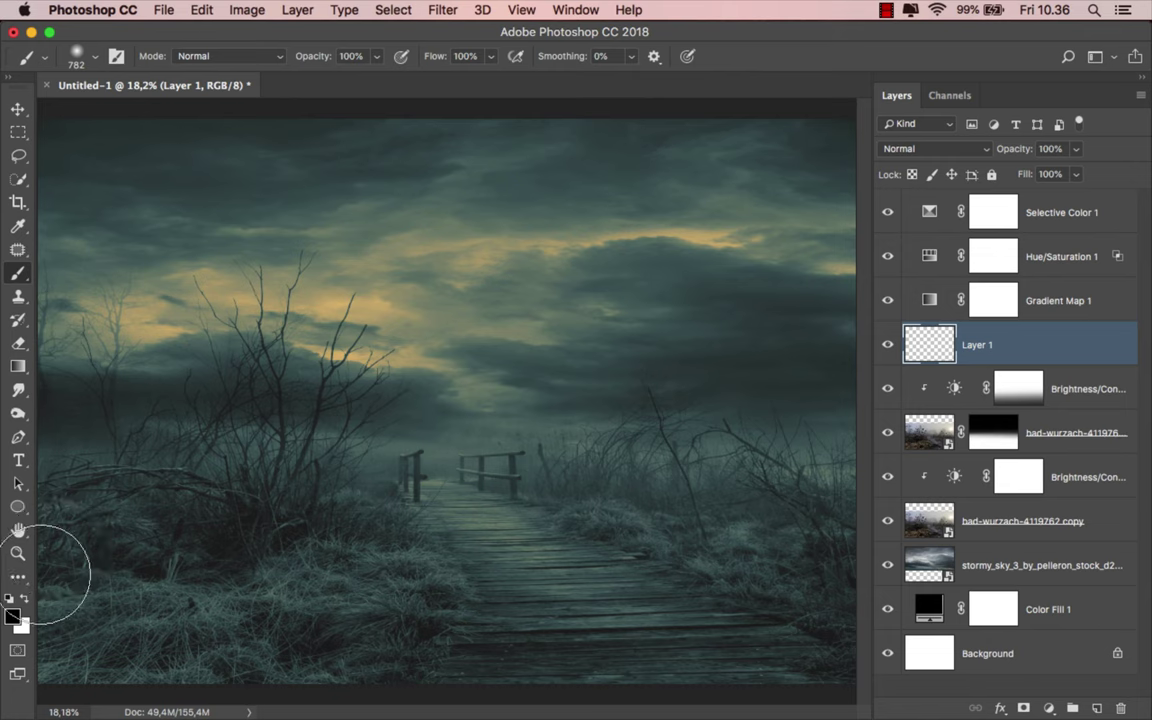
Paint a single dark olive (#3f3f21) dab mid-sky with a 1500 px brush.
{"action": "left_click", "coordinate": [12, 614]}
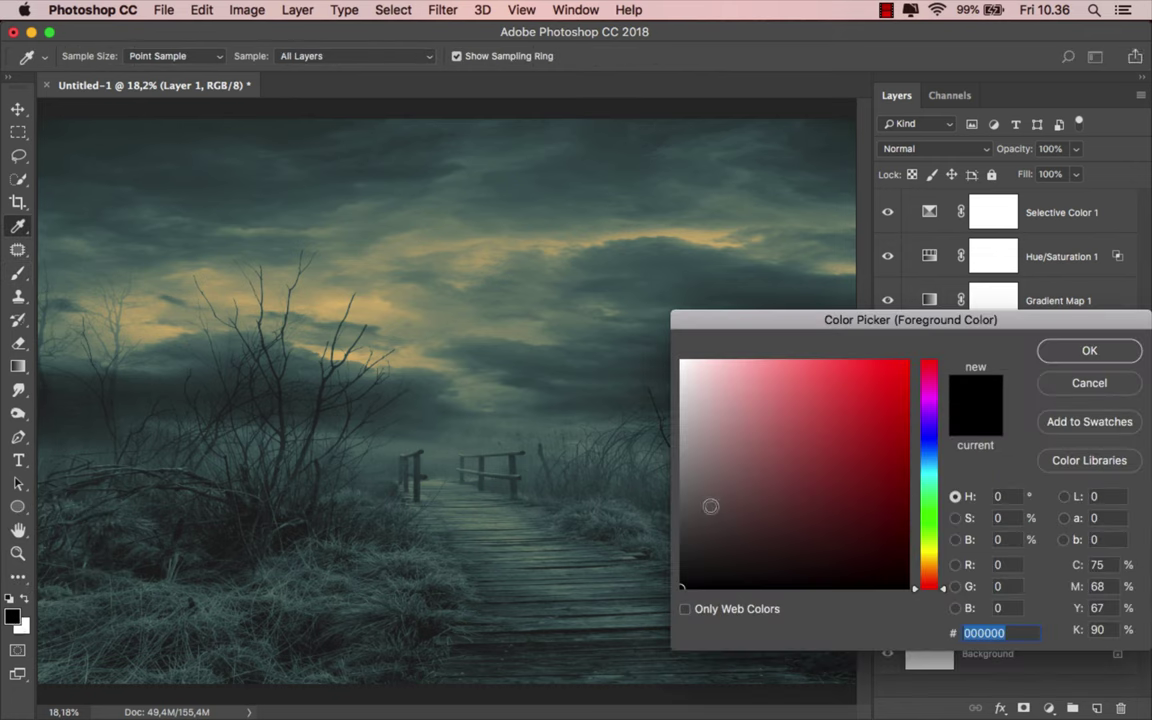
{"action": "left_click", "coordinate": [793, 521]}
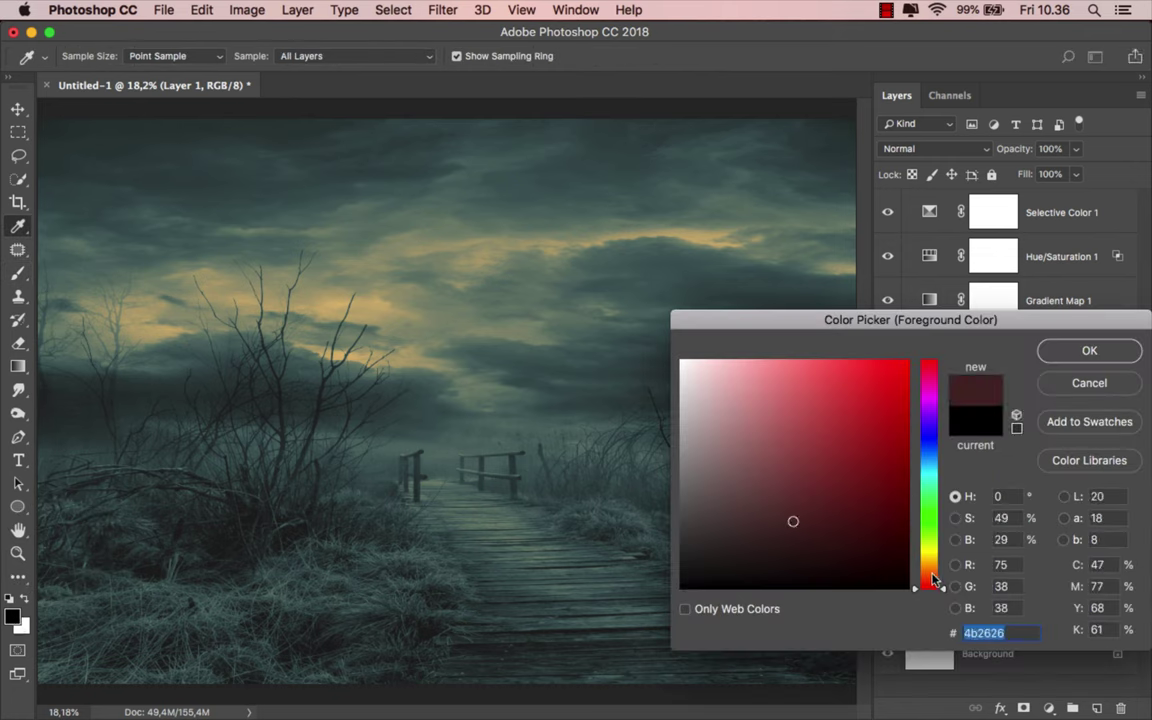
{"action": "left_click_drag", "start_coordinate": [932, 580], "coordinate": [940, 553]}
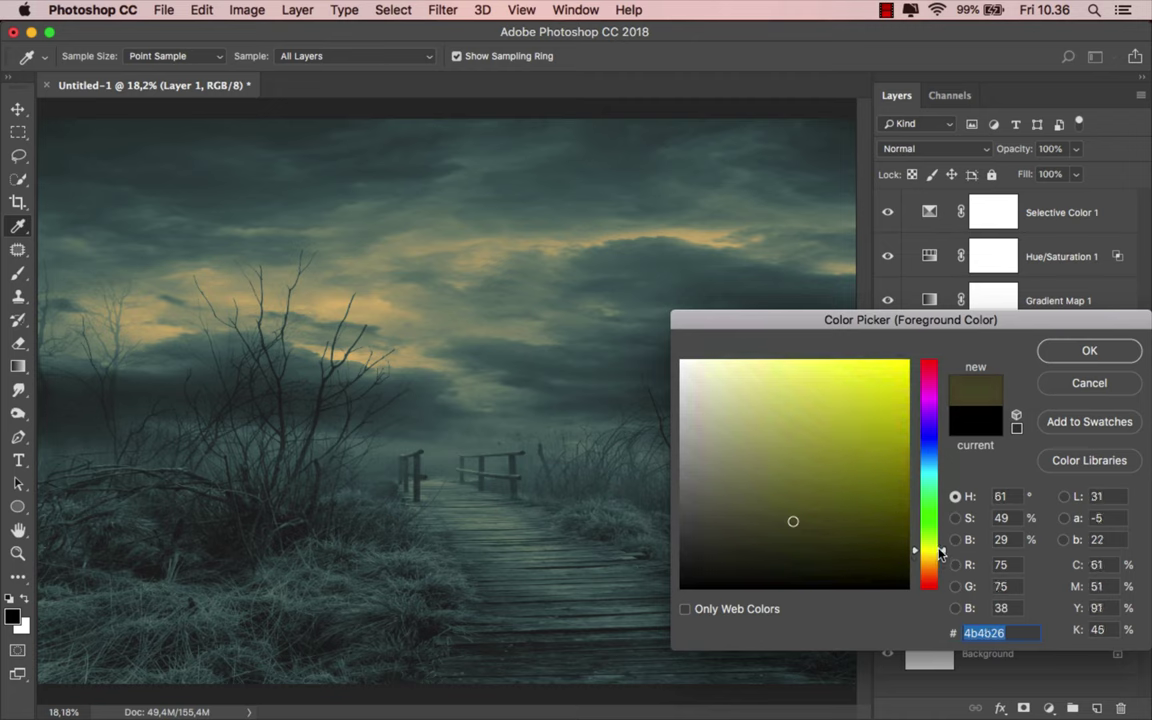
{"action": "left_click", "coordinate": [940, 553]}
{"action": "left_click", "coordinate": [781, 527]}
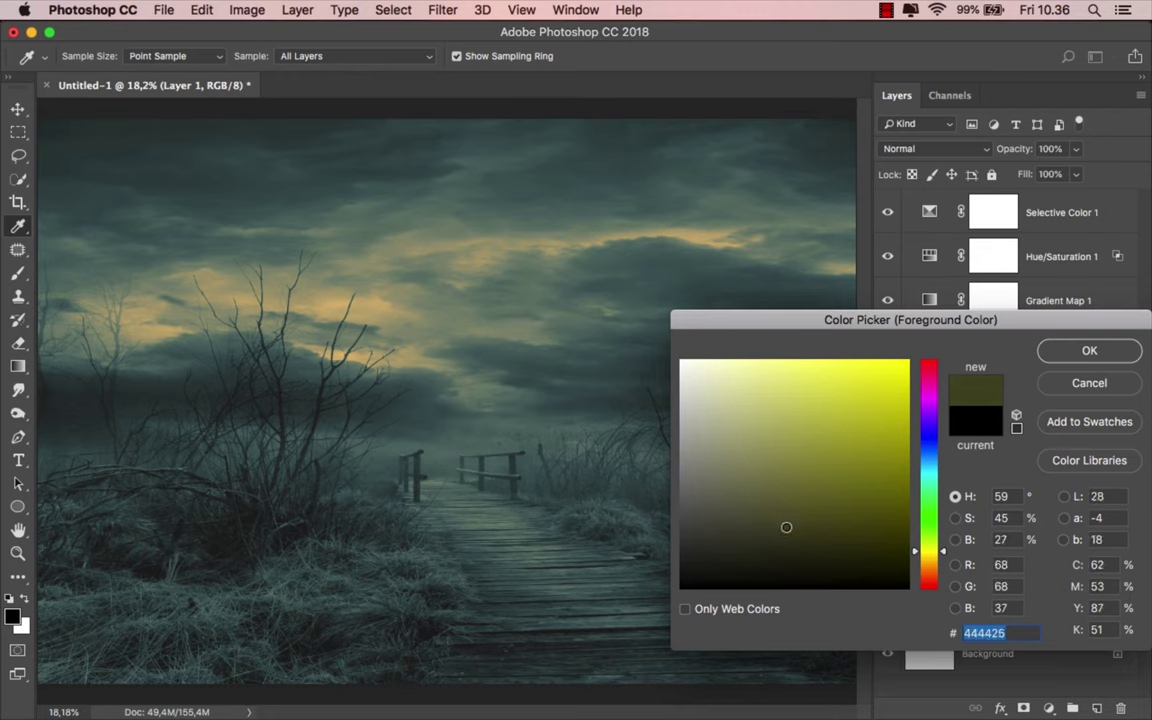
{"action": "left_click", "coordinate": [791, 529]}
{"action": "left_click_drag", "start_coordinate": [791, 529], "coordinate": [790, 532]}
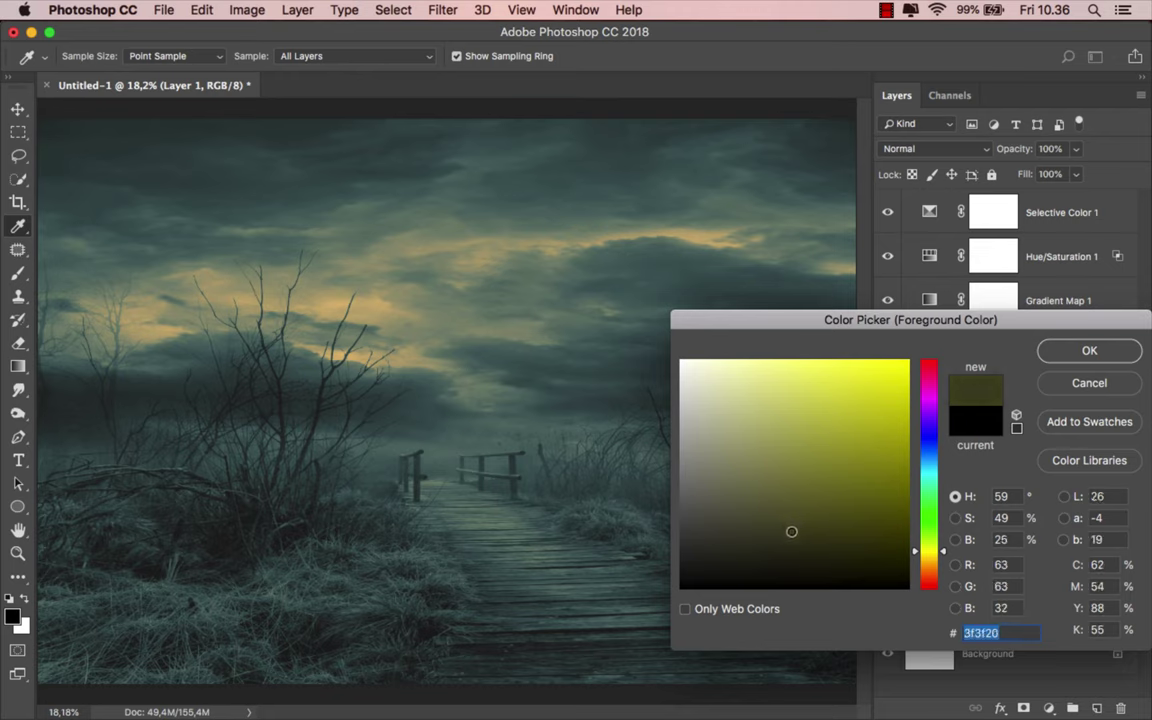
{"action": "left_click", "coordinate": [1085, 350]}
{"action": "key", "text": "b"}
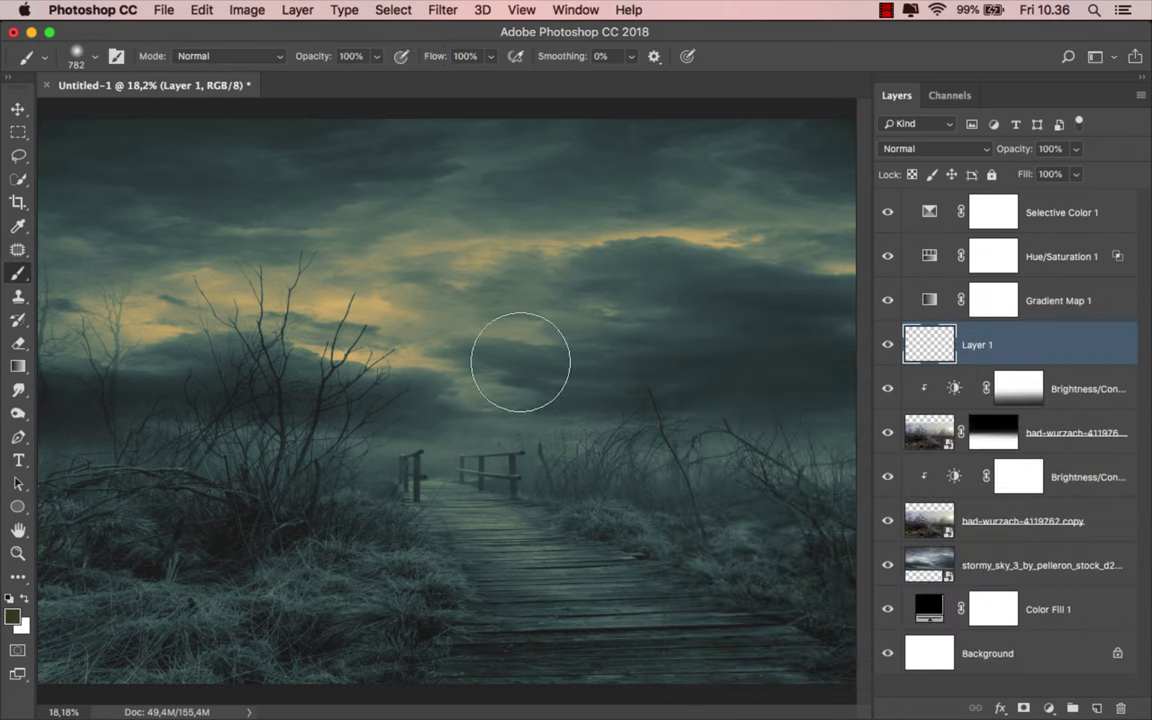
{"action": "key", "text": "bracketright"}
{"action": "key", "text": "bracketright"}
{"action": "key", "text": "bracketright"}
{"action": "key", "text": "bracketright"}
{"action": "key", "text": "bracketright"}
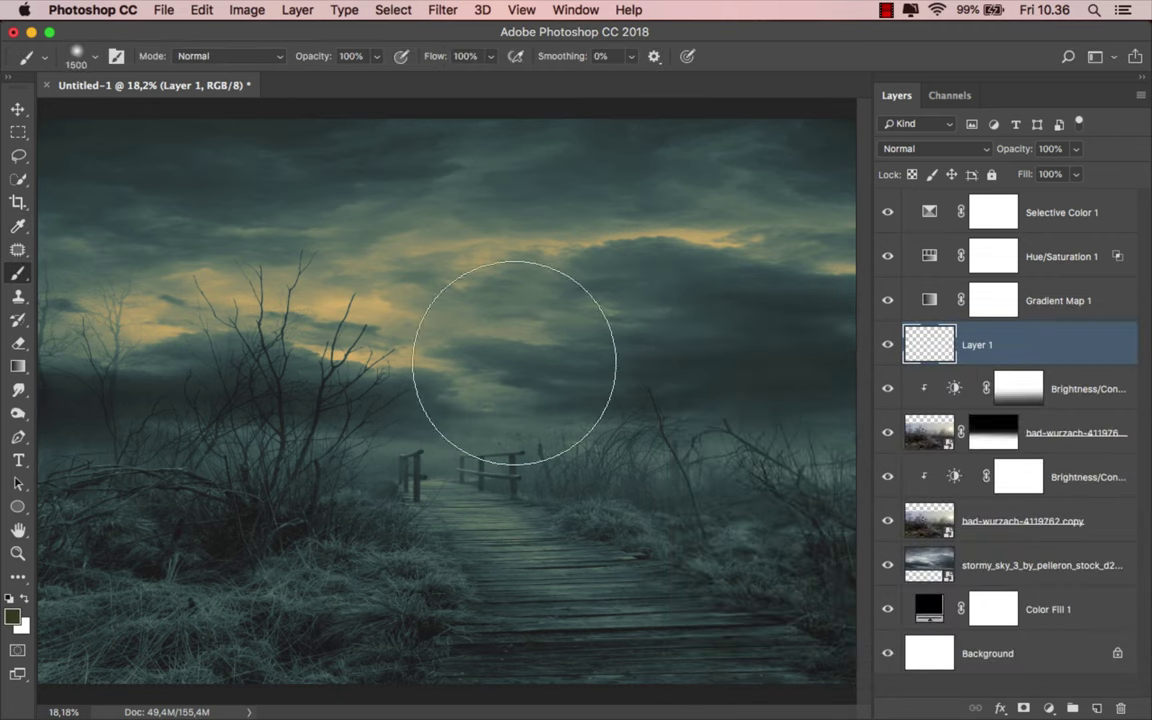
{"action": "left_click", "coordinate": [436, 426]}
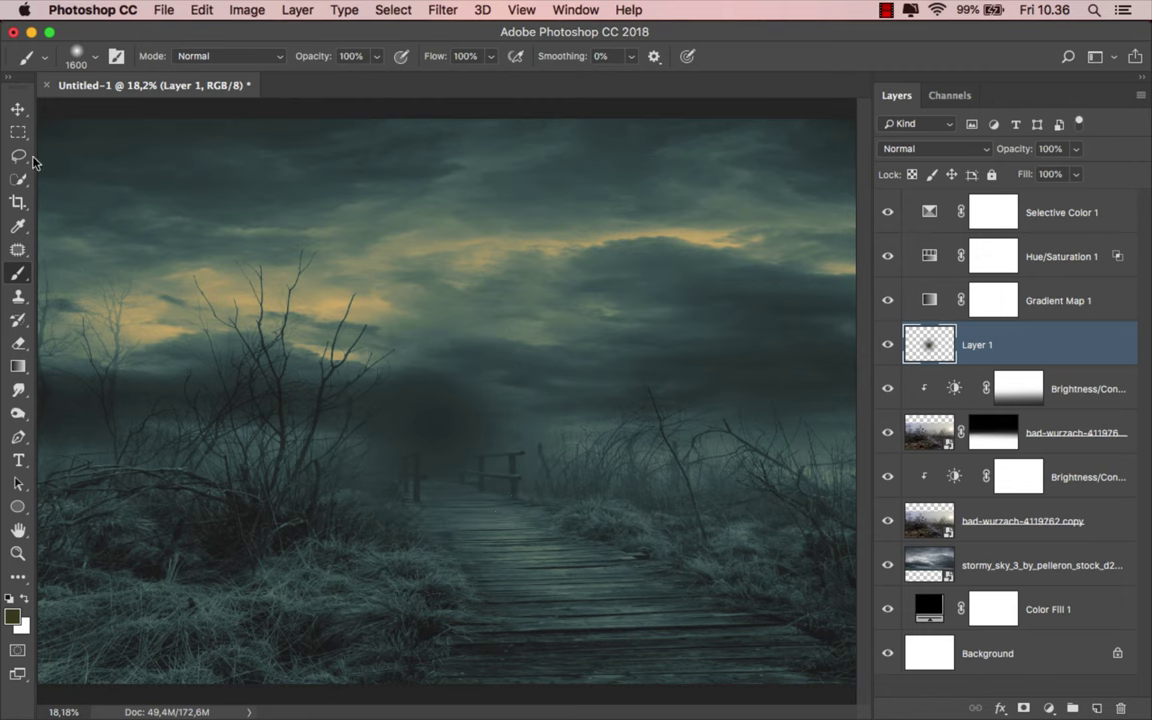
Stack Layer 1 above Gradient Map 1 in Color Dodge mode, moved toward the railing.
{"action": "key", "text": "v"}
{"action": "mouse_move", "coordinate": [436, 393]}
{"action": "left_mouse_down"}
{"action": "mouse_move", "coordinate": [478, 303]}
{"action": "mouse_move", "coordinate": [458, 301]}
{"action": "left_mouse_up"}
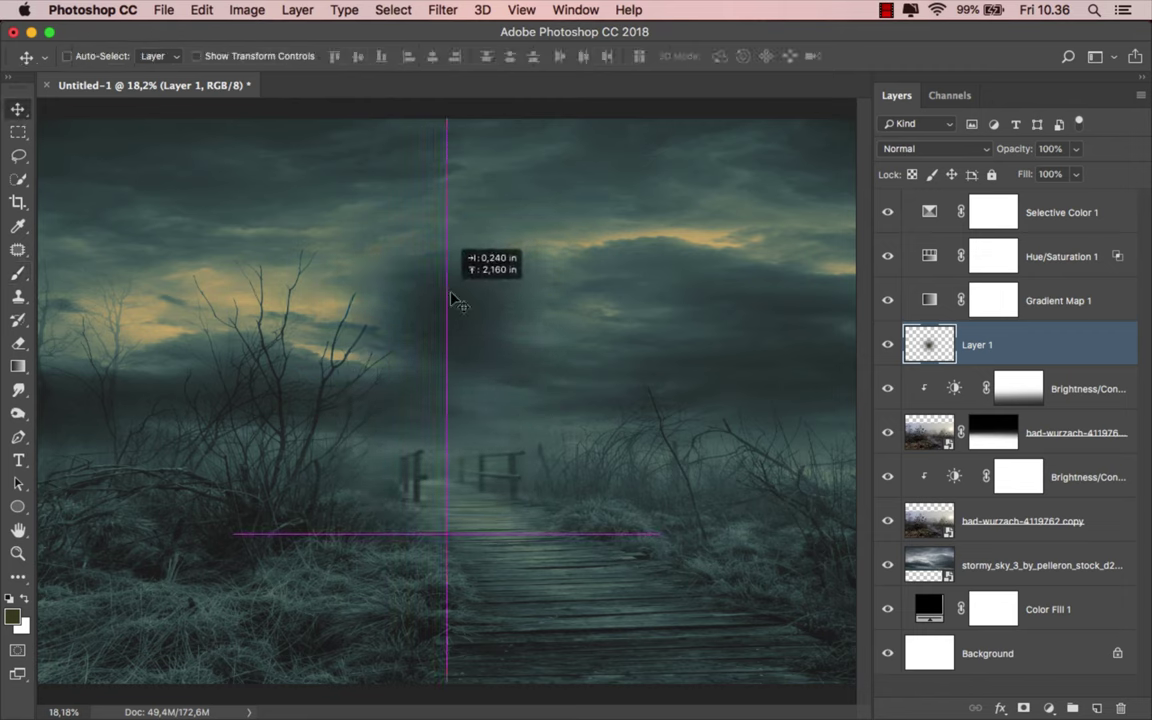
{"action": "left_click_drag", "start_coordinate": [936, 340], "coordinate": [950, 285]}
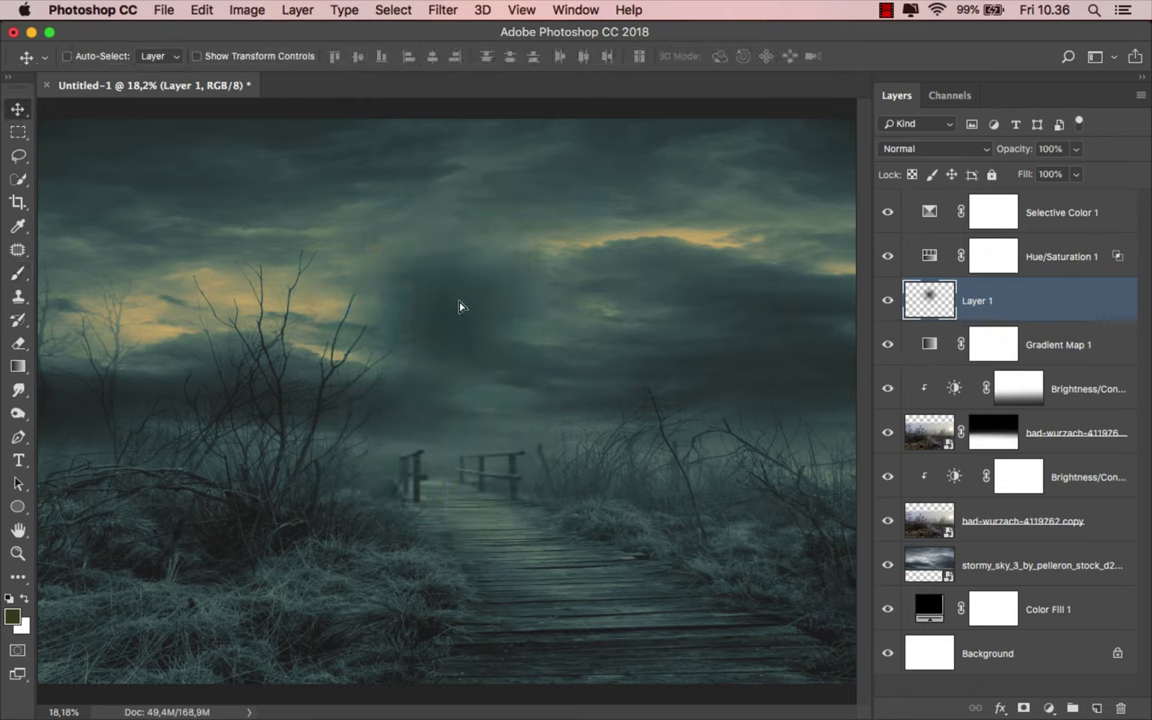
{"action": "left_click_drag", "start_coordinate": [460, 309], "coordinate": [368, 318]}
{"action": "left_click", "coordinate": [944, 150]}
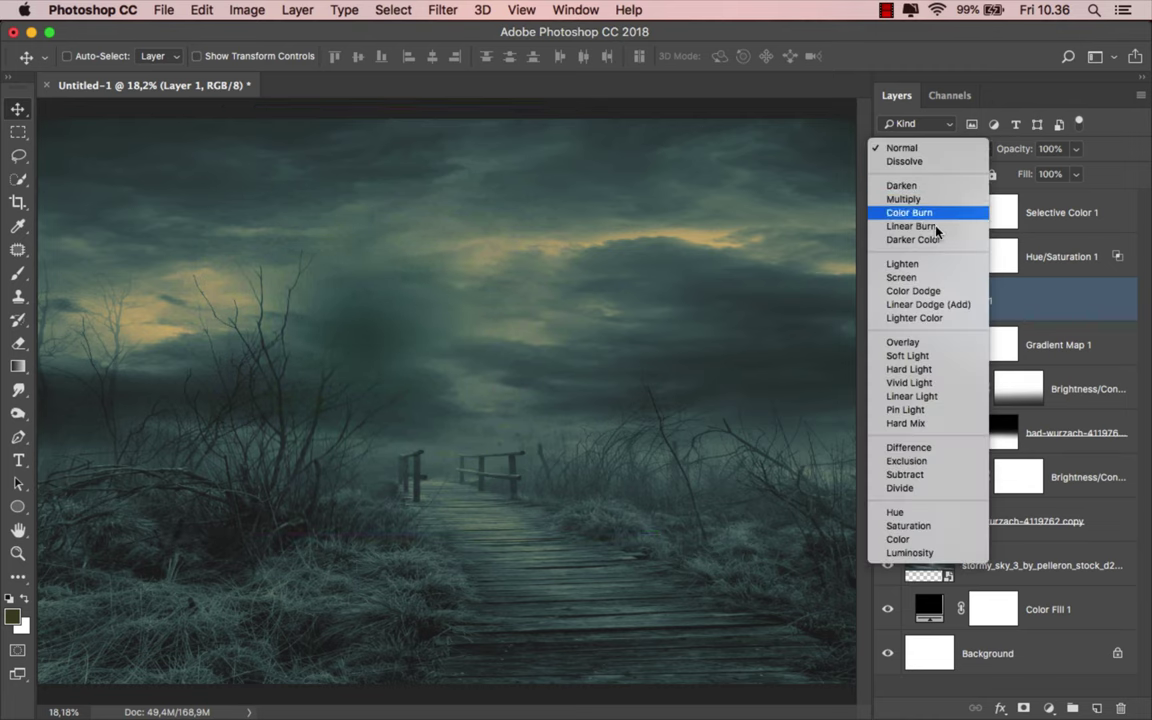
{"action": "left_click", "coordinate": [938, 292]}
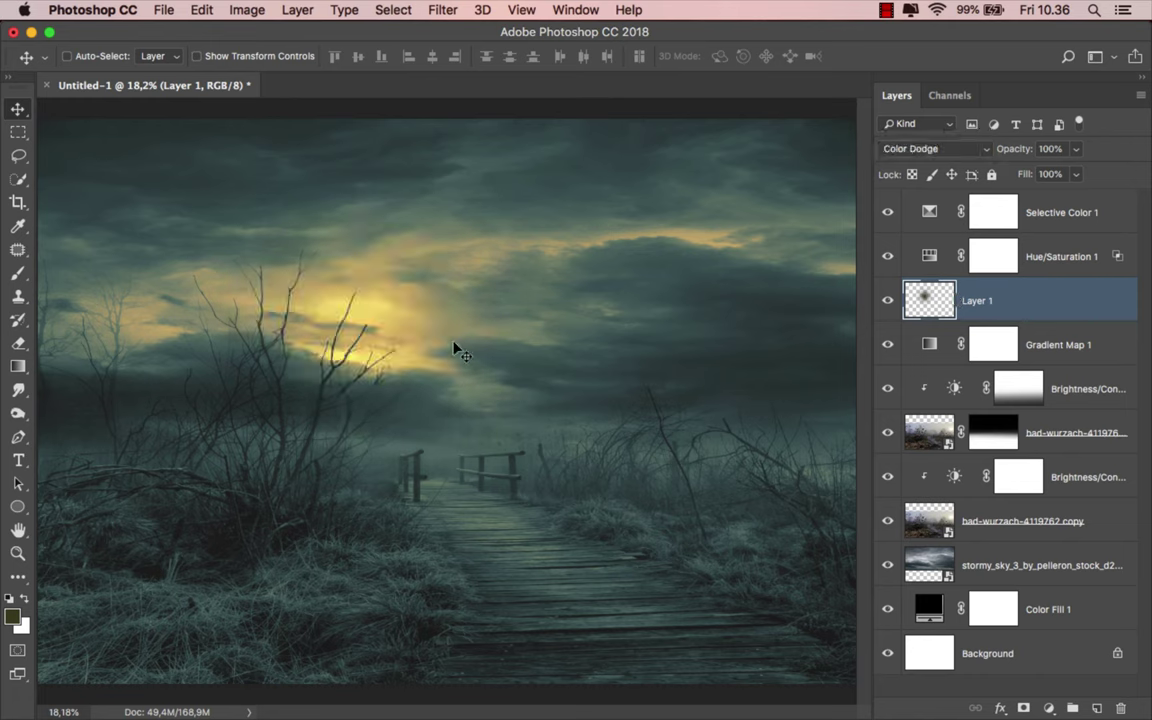
{"action": "mouse_move", "coordinate": [453, 347]}
{"action": "left_mouse_down"}
{"action": "mouse_move", "coordinate": [543, 476]}
{"action": "mouse_move", "coordinate": [537, 494]}
{"action": "left_mouse_up"}
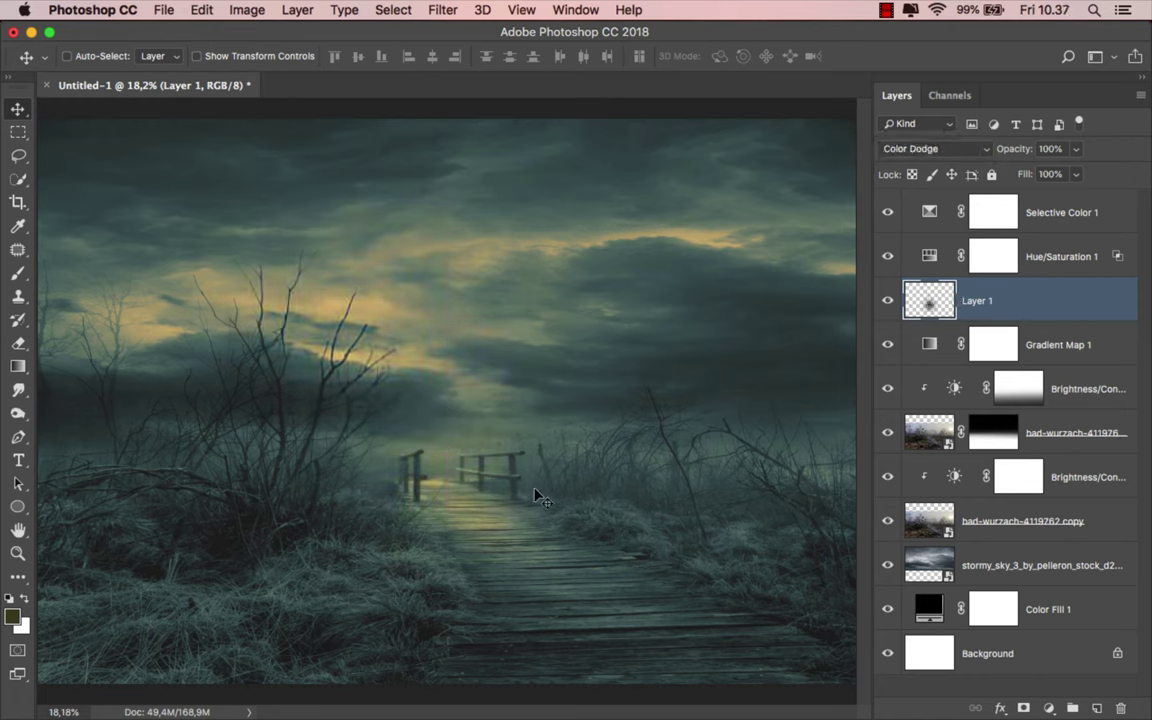
Enlarge the glow to roughly 200% × 145% and nudge it behind the railing.
{"action": "key", "text": "super+t"}
{"action": "scroll", "coordinate": [535, 488], "scroll_direction": "down", "scroll_amount": 2}
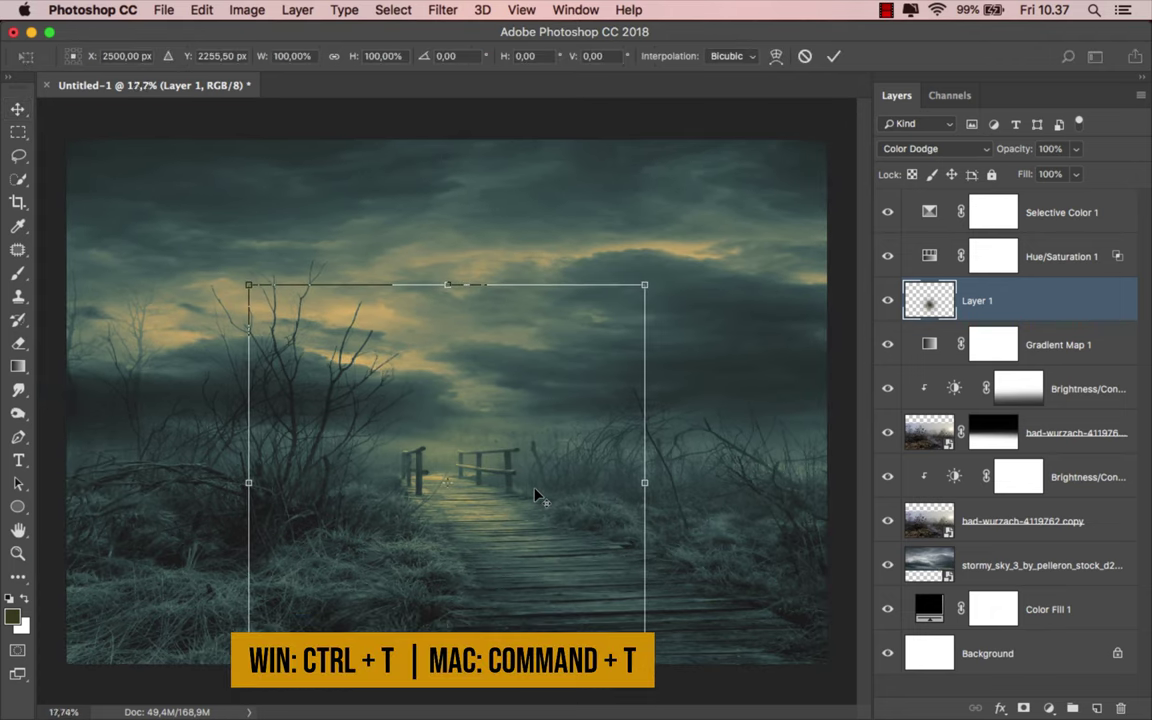
{"action": "left_click_drag", "start_coordinate": [644, 285], "coordinate": [694, 237]}
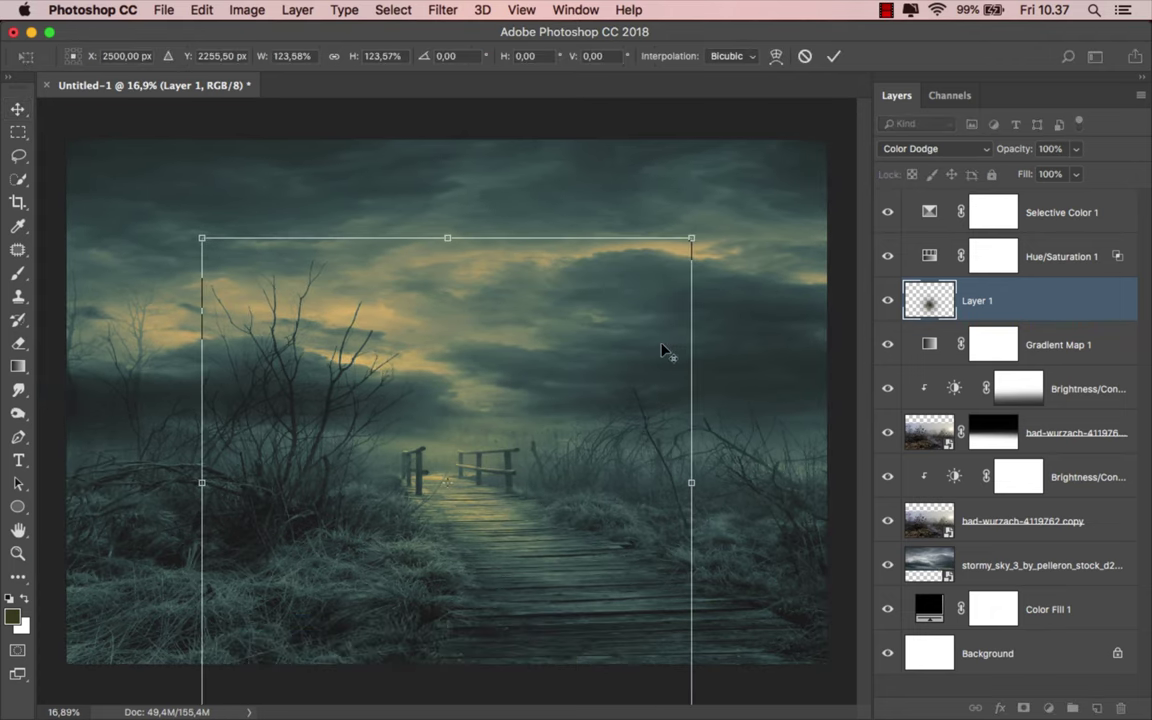
{"action": "scroll", "coordinate": [660, 400], "scroll_direction": "down", "scroll_amount": 2}
{"action": "left_click_drag", "start_coordinate": [653, 471], "coordinate": [733, 471]}
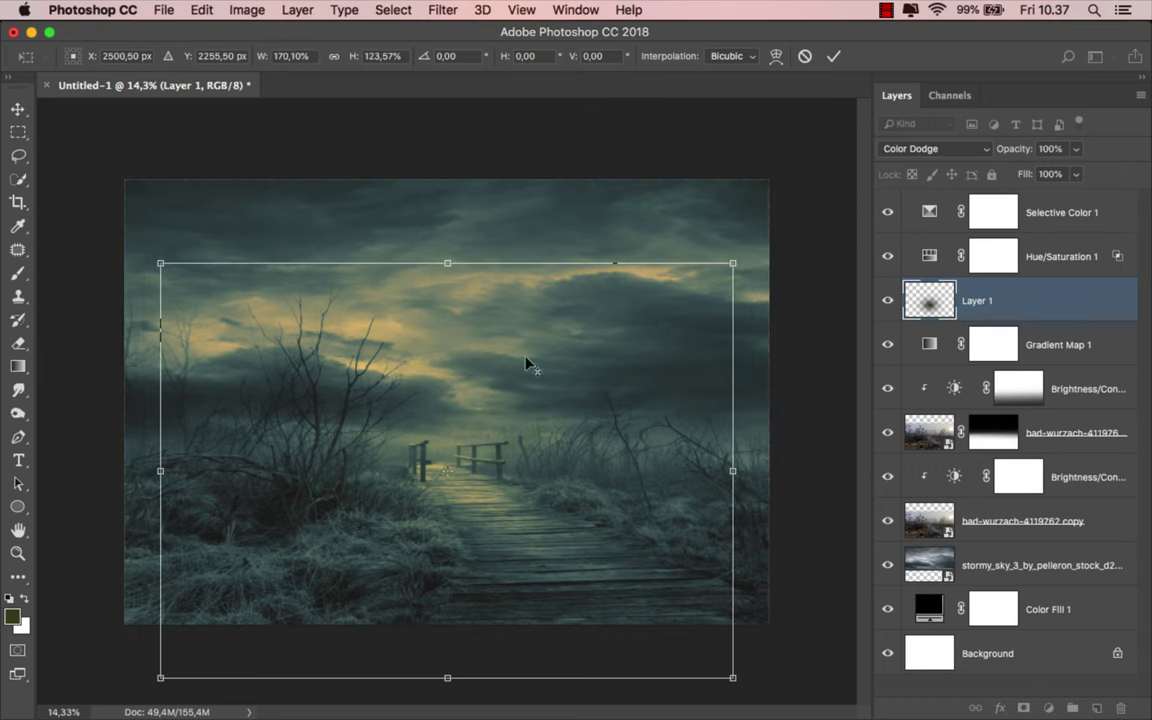
{"action": "left_click_drag", "start_coordinate": [731, 266], "coordinate": [784, 227]}
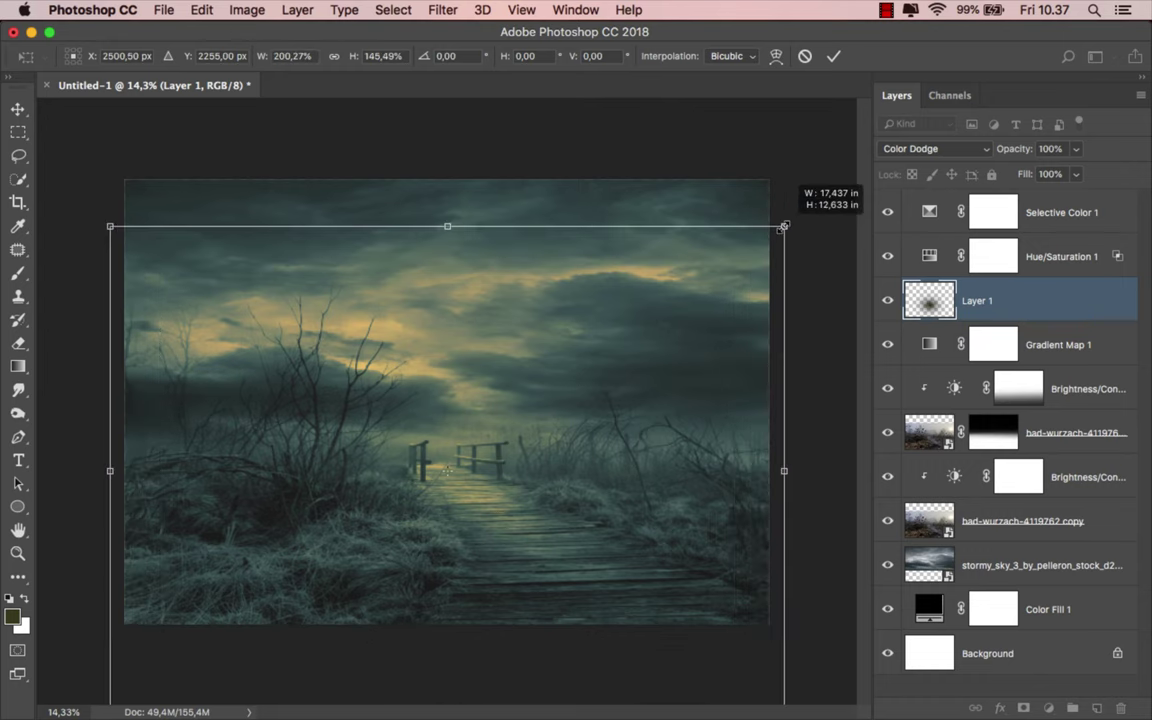
{"action": "left_click", "coordinate": [832, 56]}
{"action": "scroll", "coordinate": [477, 420], "scroll_direction": "up", "scroll_amount": 1}
{"action": "scroll", "coordinate": [477, 430], "scroll_direction": "up", "scroll_amount": 1}
{"action": "scroll", "coordinate": [475, 435], "scroll_direction": "up", "scroll_amount": 2}
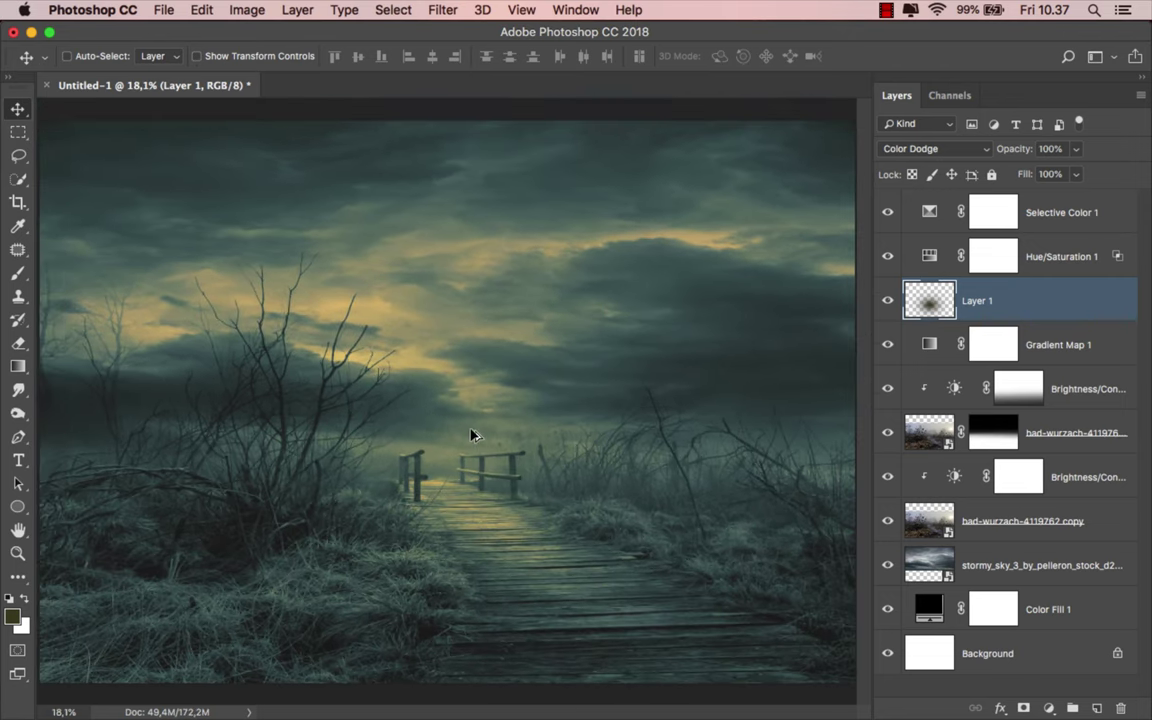
{"action": "scroll", "coordinate": [474, 434], "scroll_direction": "down", "scroll_amount": 1}
{"action": "left_click_drag", "start_coordinate": [476, 404], "coordinate": [519, 470]}
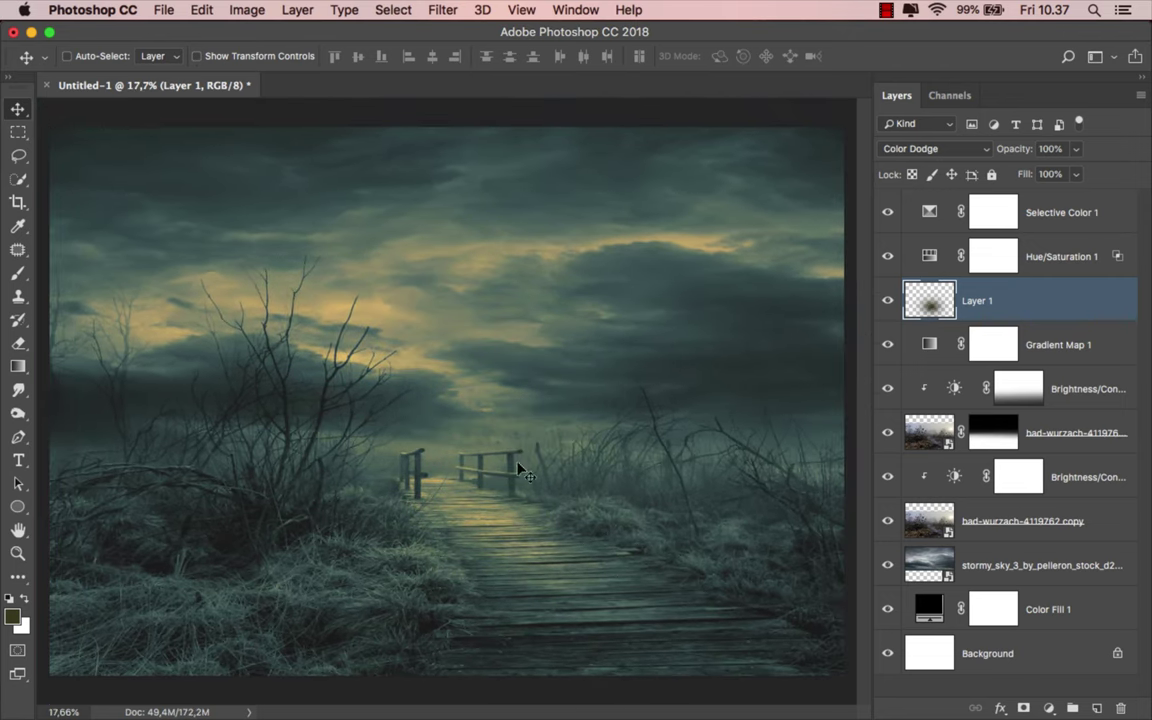
Duplicate the glow twice, shifting one copy up-right and the other up into the sky.
{"action": "key", "text": "ctrl+j"}
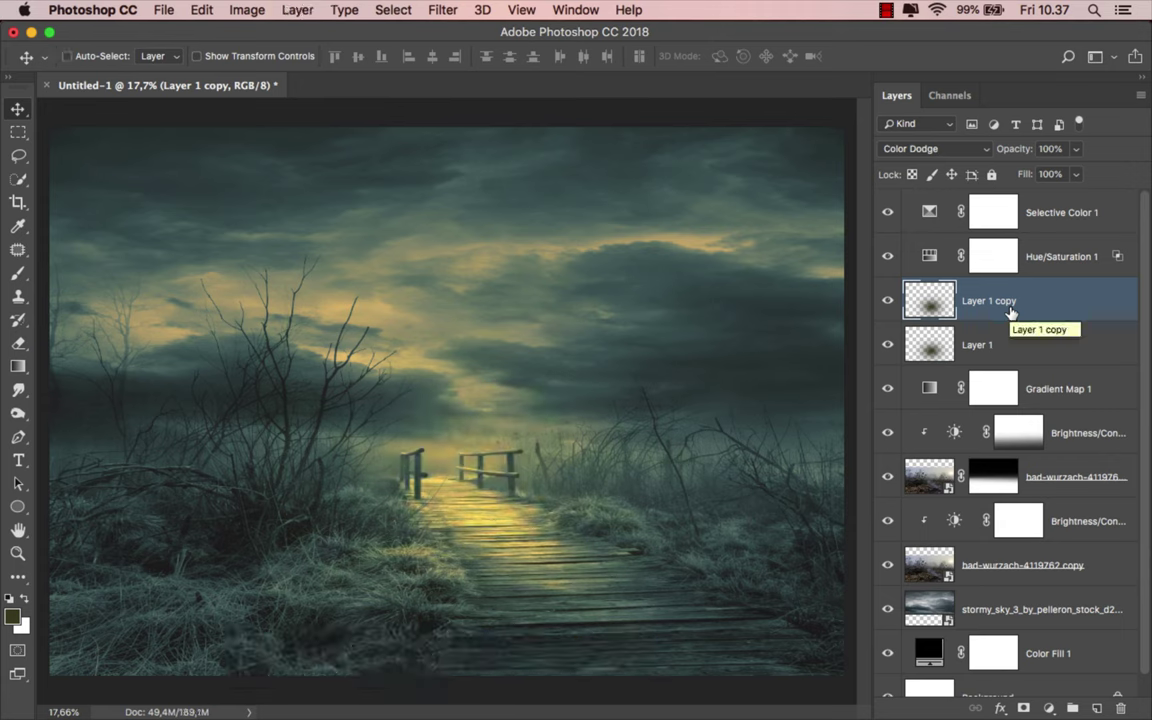
{"action": "left_click_drag", "start_coordinate": [482, 450], "coordinate": [617, 378]}
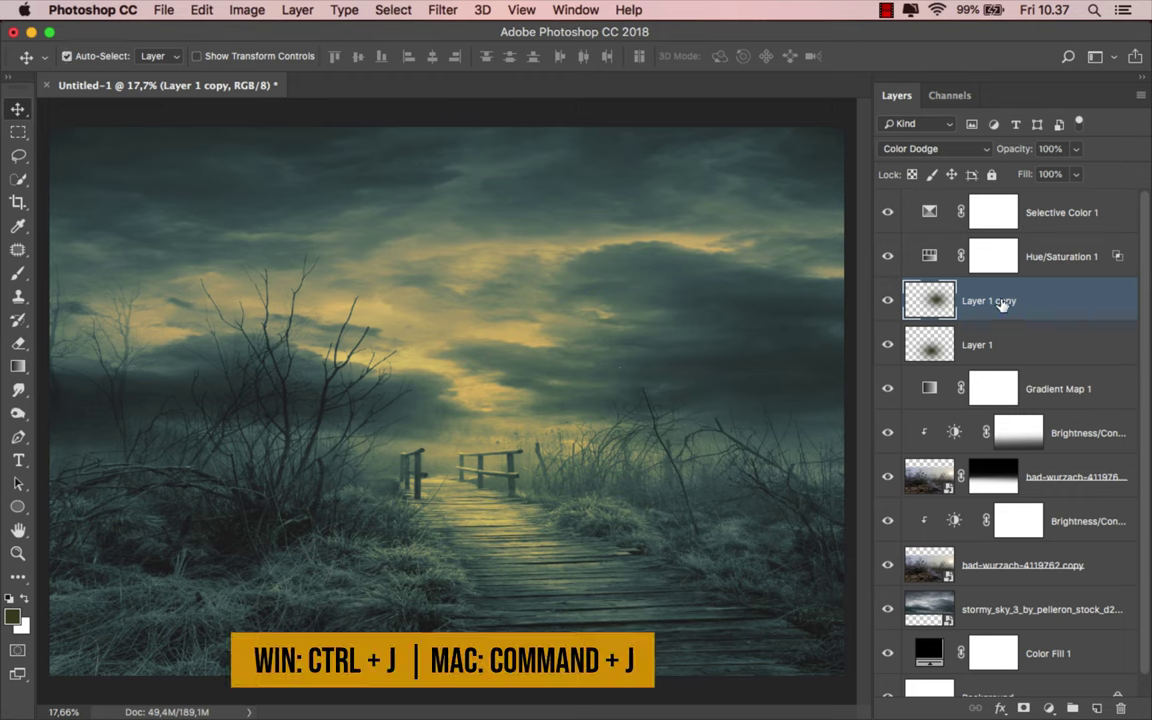
{"action": "key", "text": "ctrl+j"}
{"action": "mouse_move", "coordinate": [514, 419]}
{"action": "left_mouse_down"}
{"action": "mouse_move", "coordinate": [290, 312]}
{"action": "mouse_move", "coordinate": [282, 340]}
{"action": "left_mouse_up"}
{"action": "left_click_drag", "start_coordinate": [282, 339], "coordinate": [297, 355]}
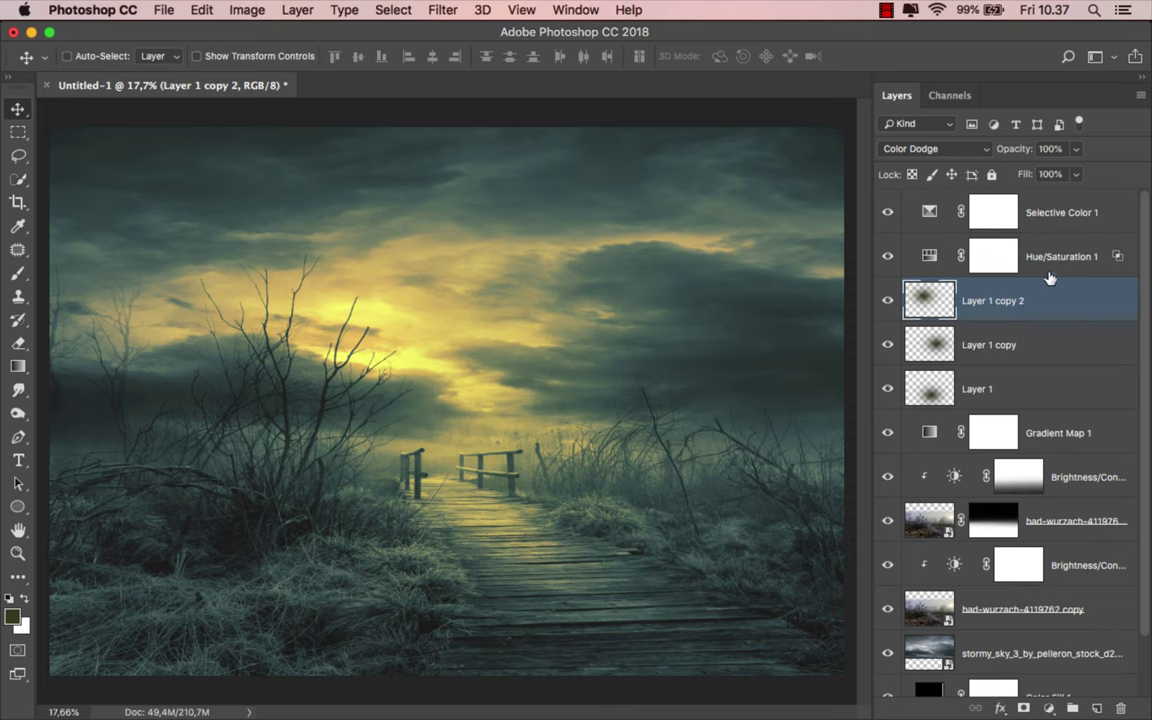
{"action": "left_click", "coordinate": [956, 198]}
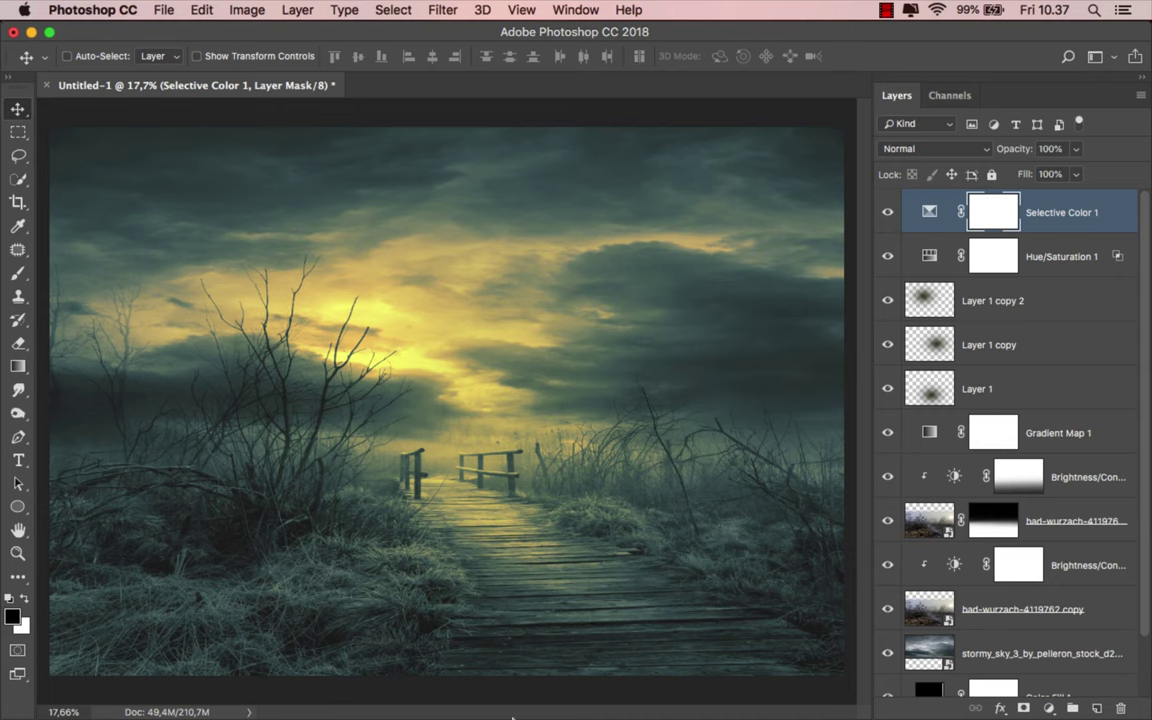
Place the wedding couple photo, flip it horizontally and shrink it onto the boardwalk.
{"action": "left_click", "coordinate": [442, 680]}
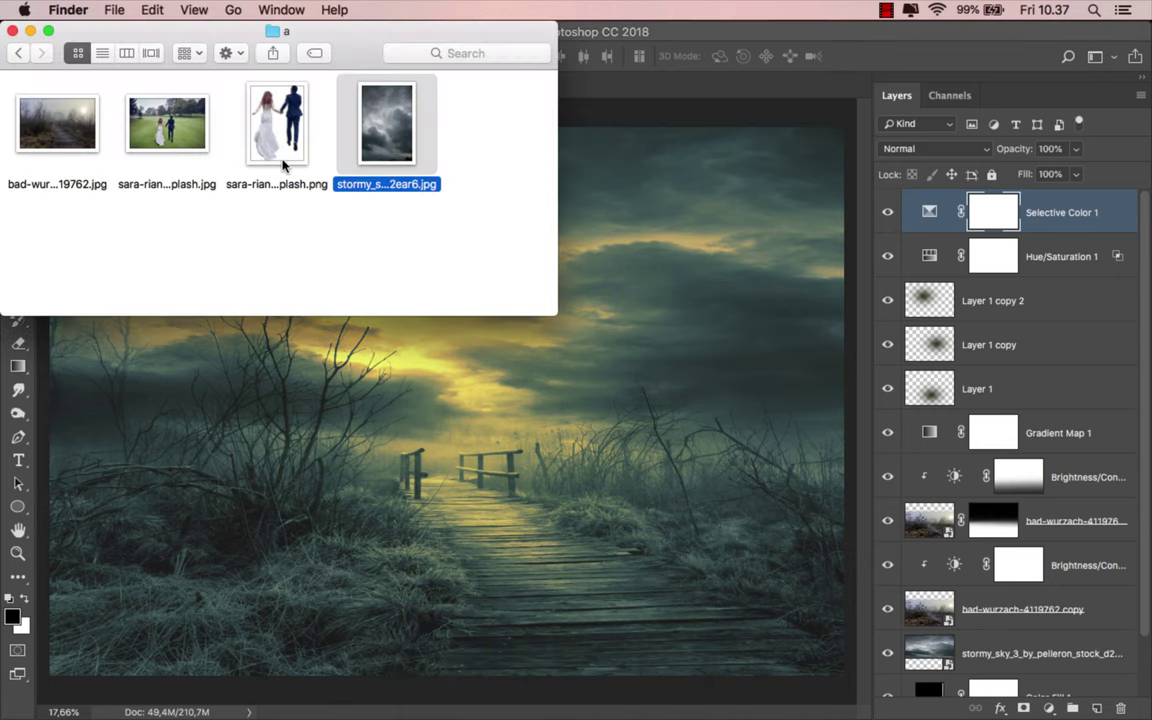
{"action": "left_click_drag", "start_coordinate": [283, 165], "coordinate": [522, 457]}
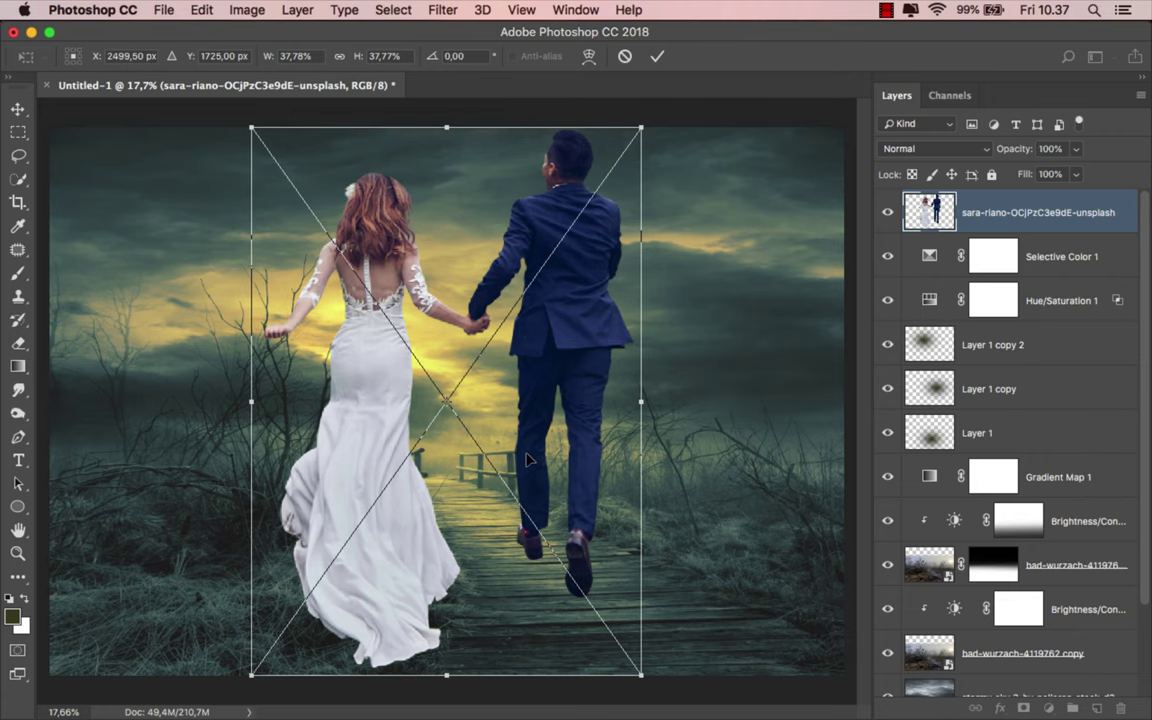
{"action": "right_click", "coordinate": [528, 459]}
{"action": "left_click", "coordinate": [578, 598]}
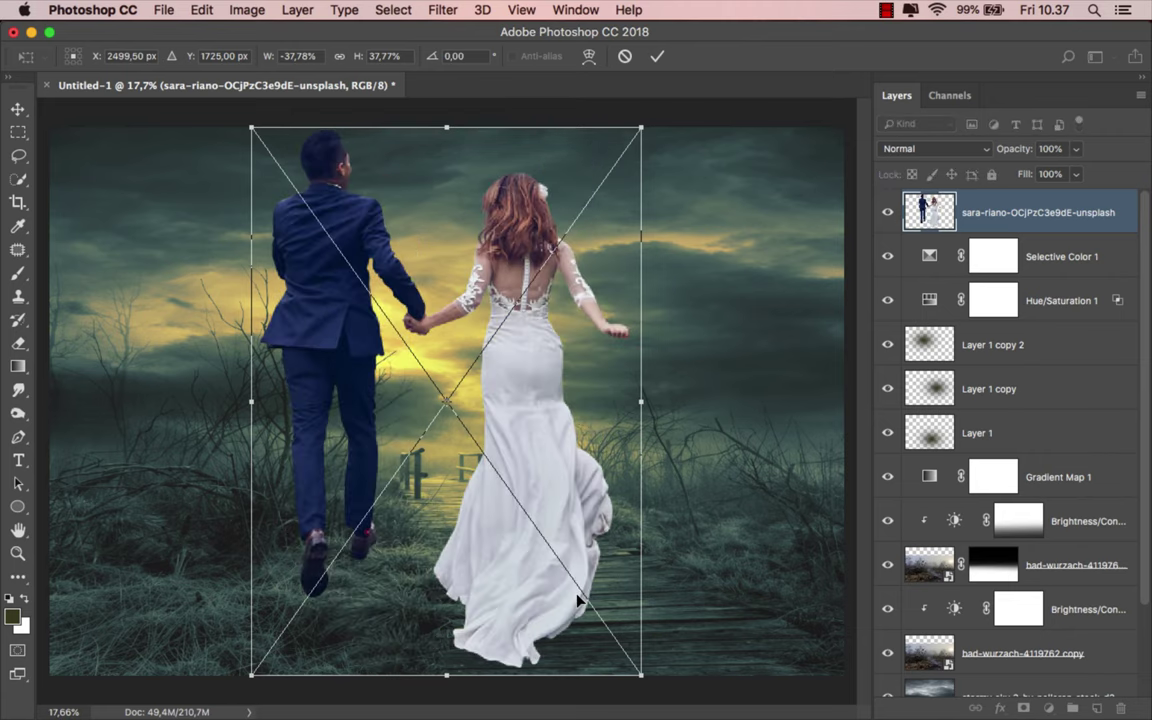
{"action": "left_click_drag", "start_coordinate": [248, 125], "coordinate": [447, 386]}
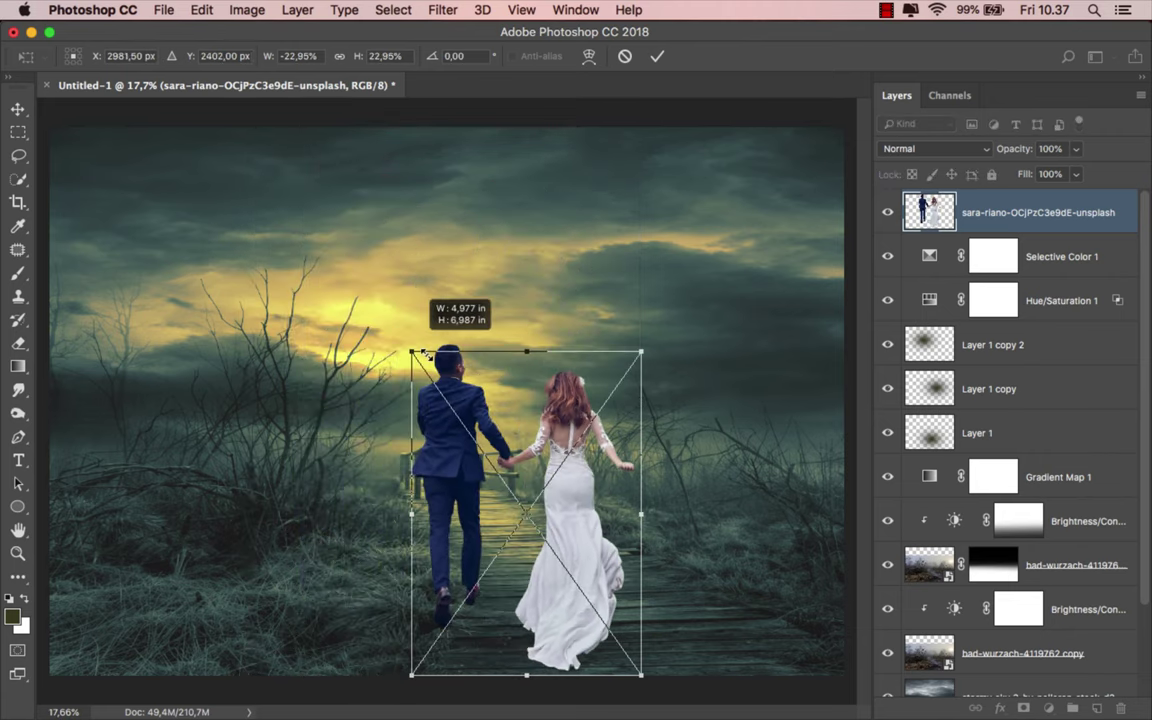
Raise the couple slightly, scale them a bit larger, commit, and nudge right.
{"action": "left_click_drag", "start_coordinate": [557, 460], "coordinate": [549, 410]}
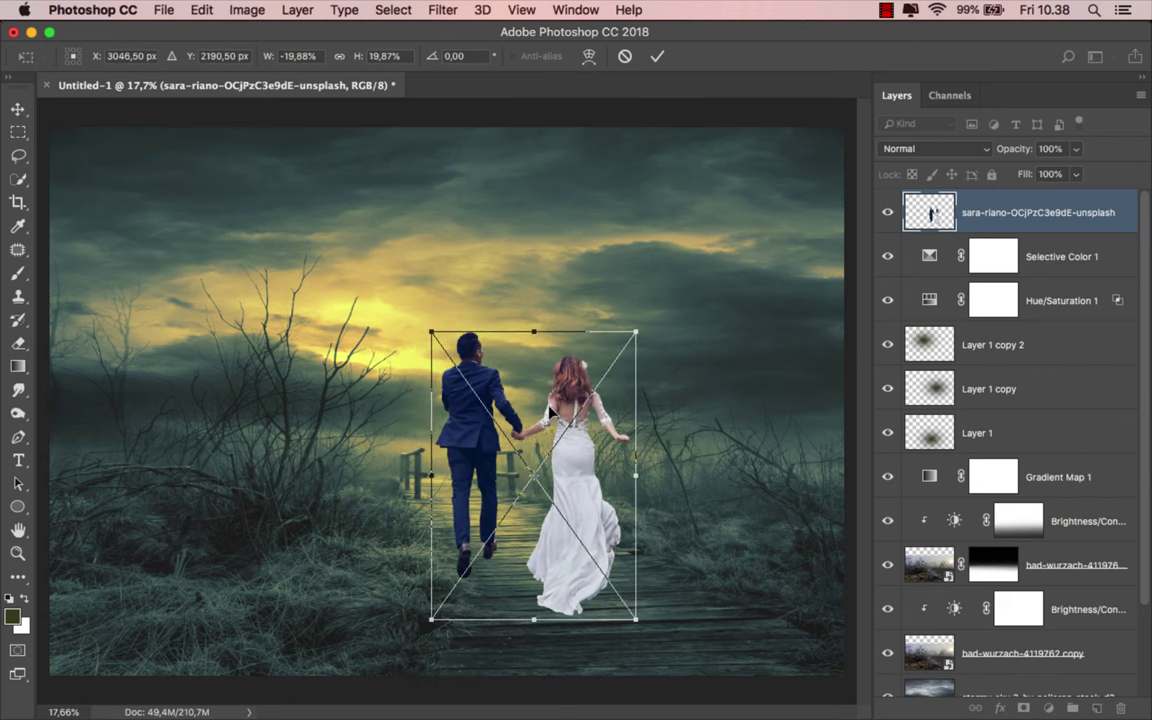
{"action": "left_click_drag", "start_coordinate": [550, 411], "coordinate": [545, 382]}
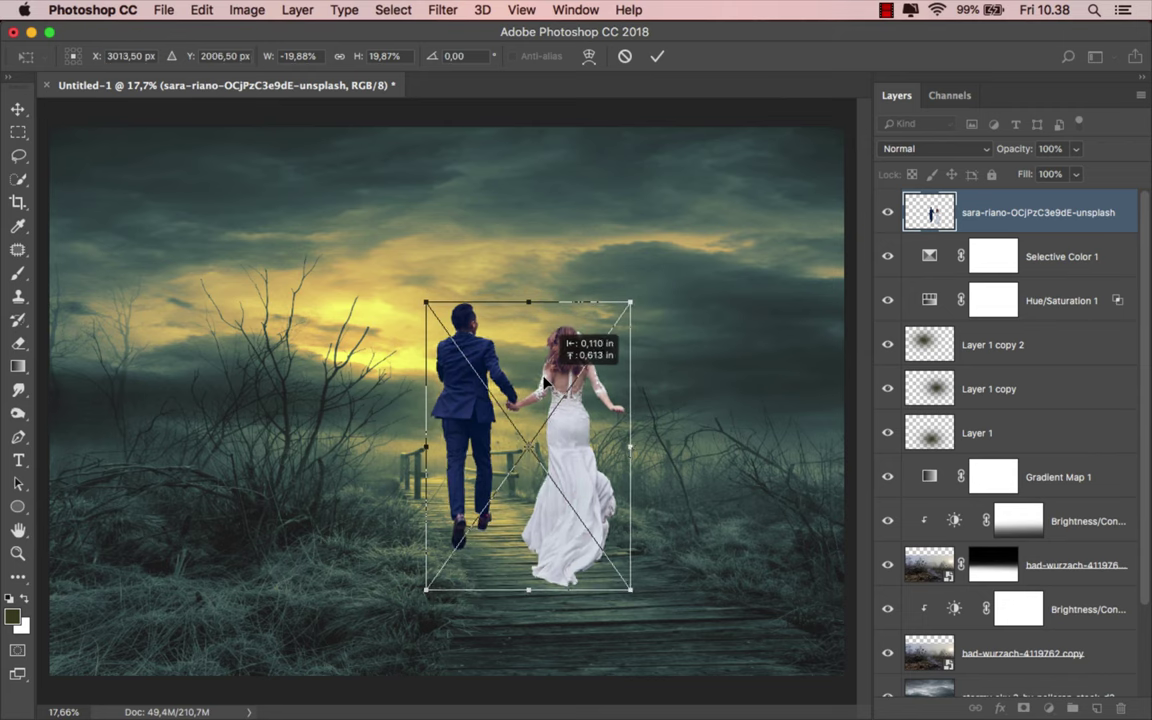
{"action": "left_click_drag", "start_coordinate": [545, 382], "coordinate": [544, 380]}
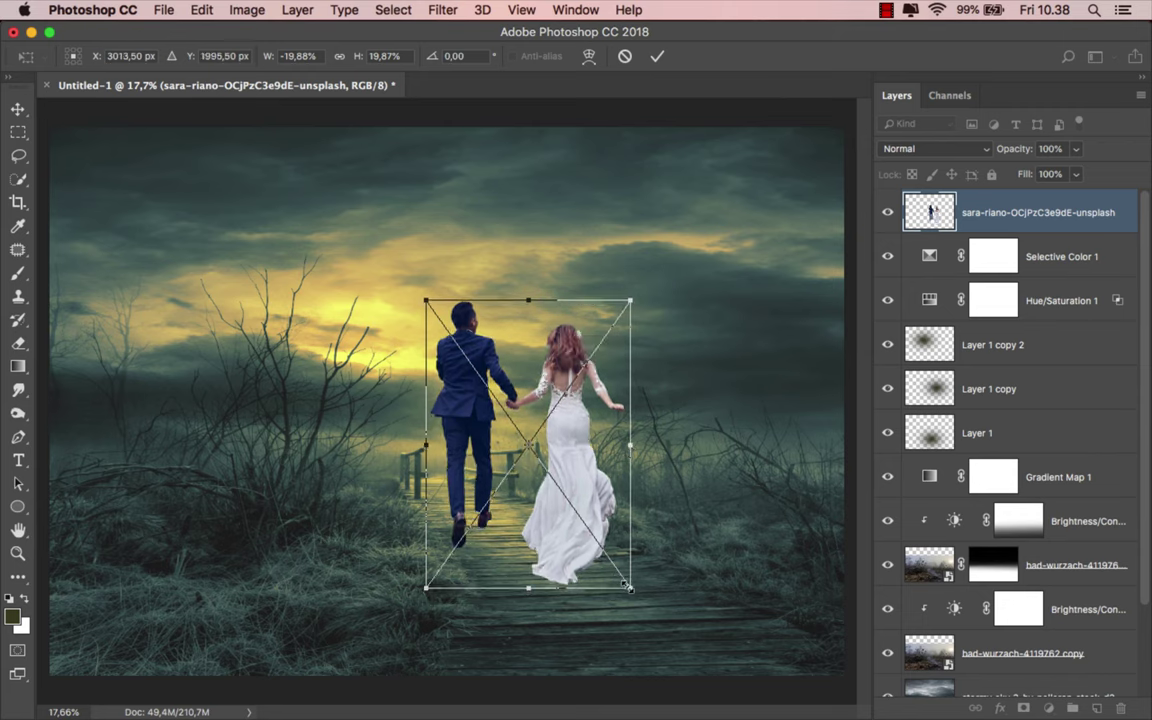
{"action": "left_click_drag", "start_coordinate": [628, 588], "coordinate": [648, 604]}
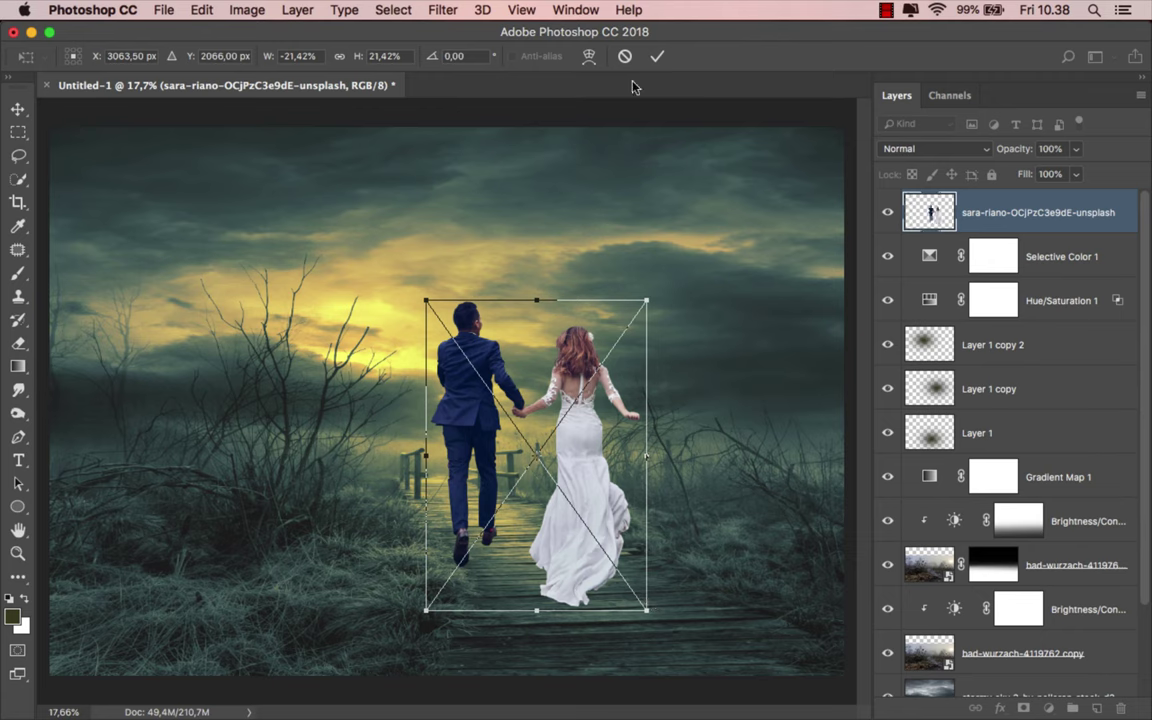
{"action": "left_click", "coordinate": [656, 56]}
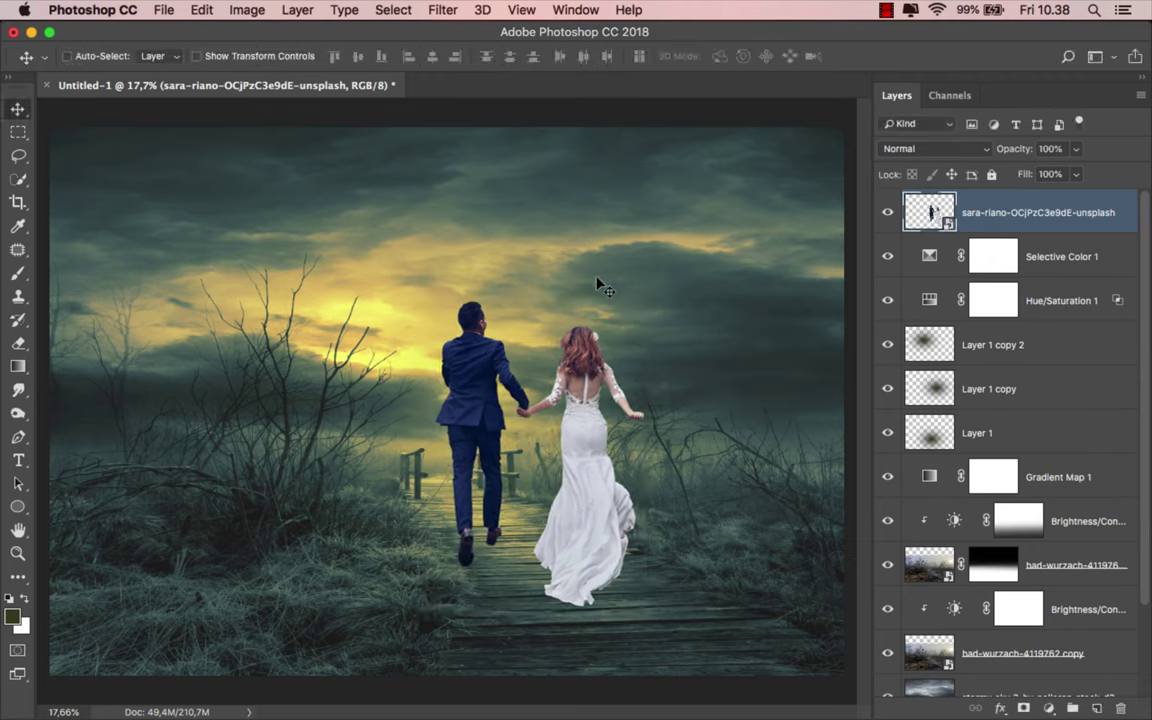
{"action": "key", "text": "shift+Right"}
{"action": "key", "text": "shift+Right"}
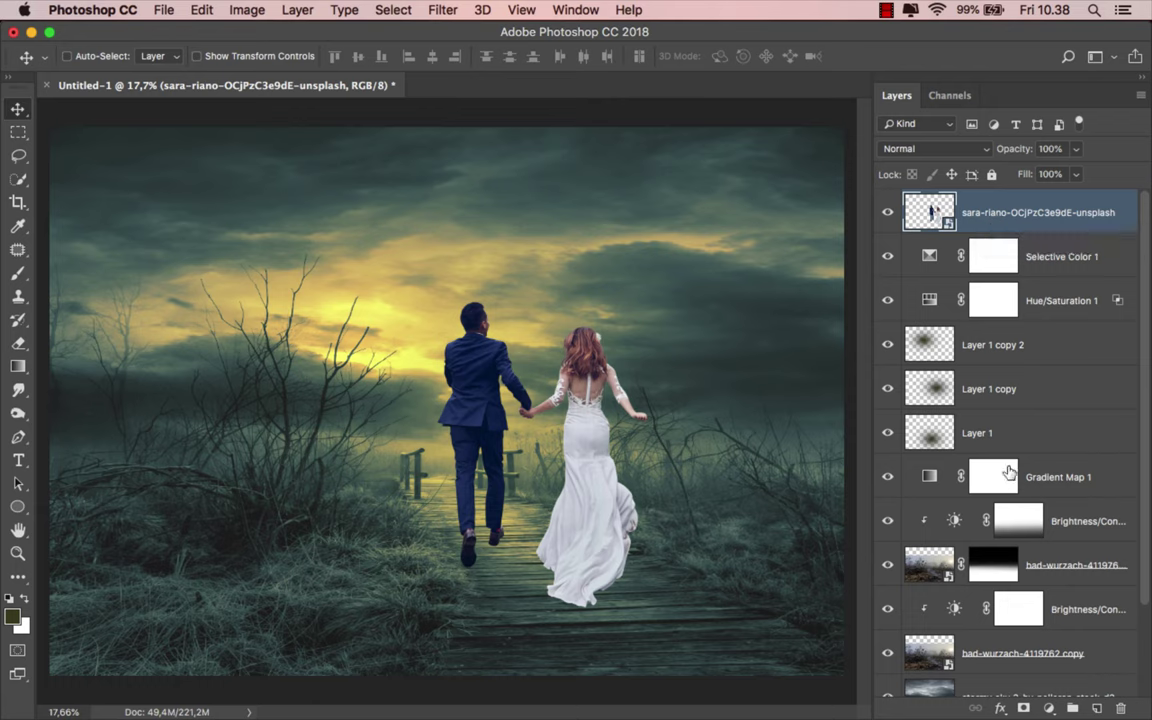
Add a Hue/Saturation layer clipped to the couple photo with Saturation at -77.
{"action": "left_click", "coordinate": [1048, 708]}
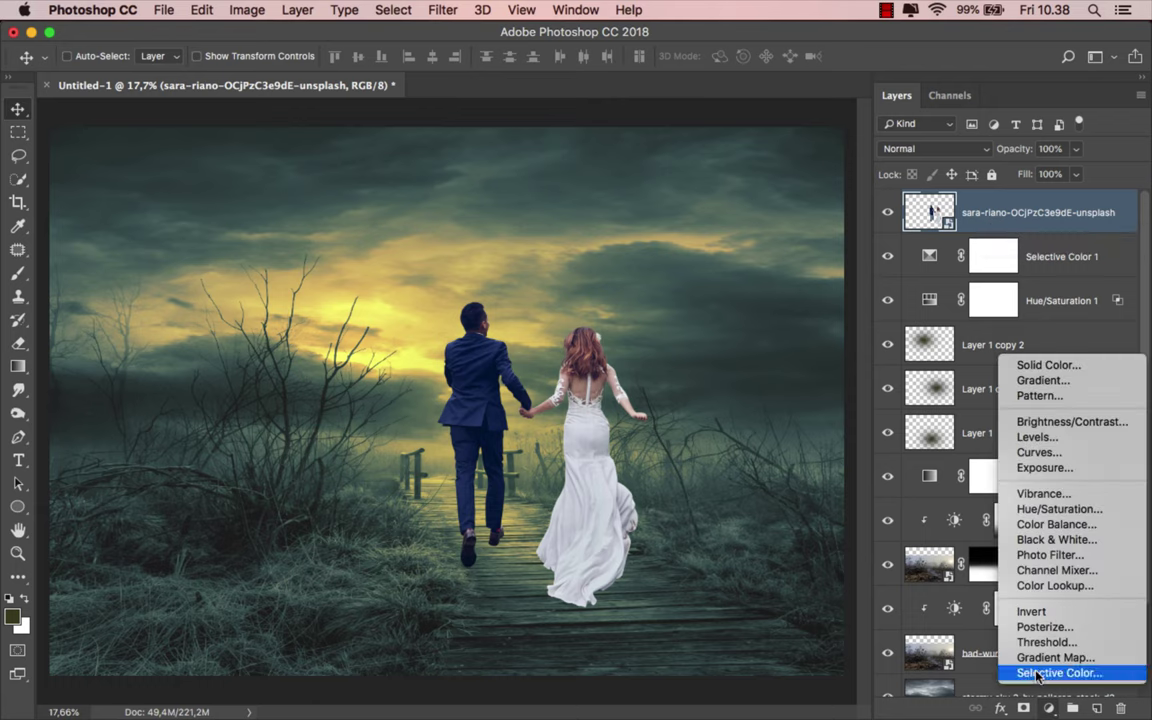
{"action": "left_click", "coordinate": [1045, 509]}
{"action": "left_click", "coordinate": [732, 501]}
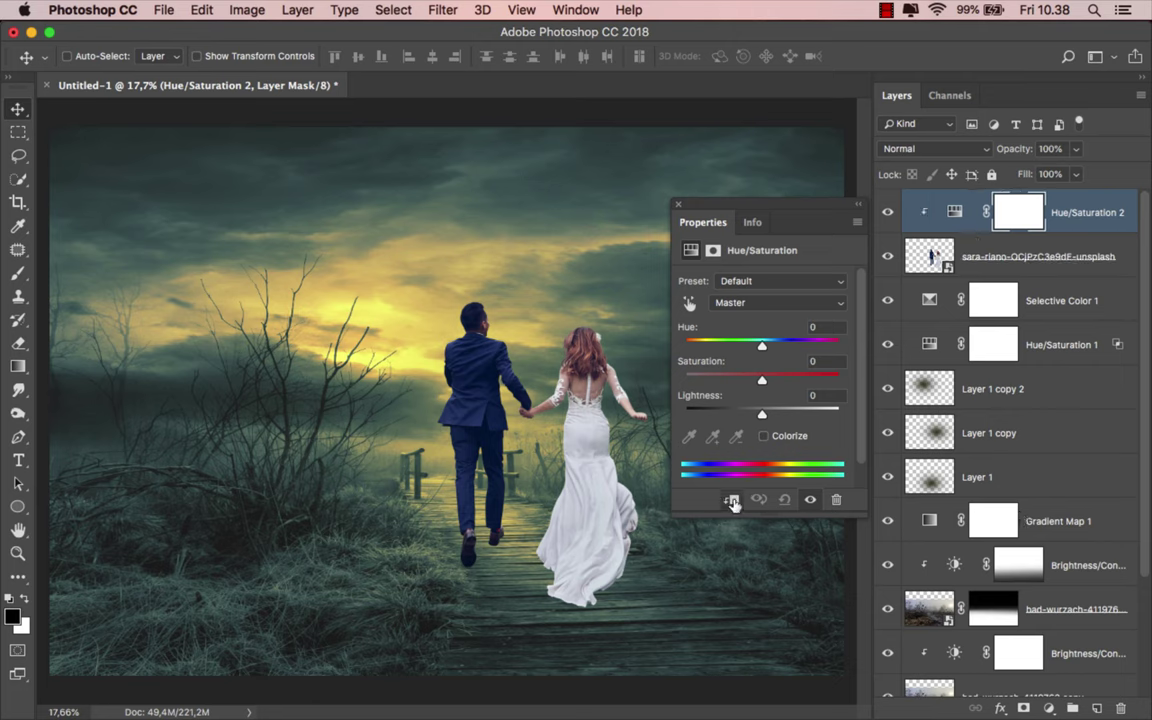
{"action": "left_click_drag", "start_coordinate": [761, 380], "coordinate": [706, 384]}
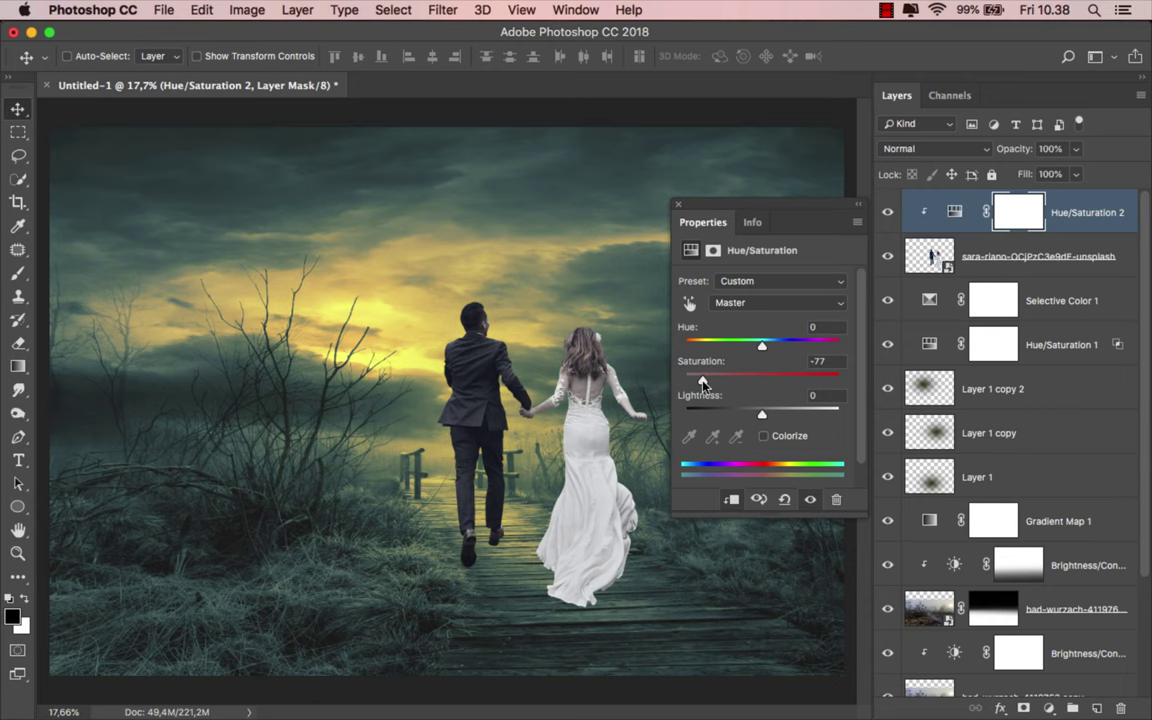
{"action": "left_click", "coordinate": [679, 205]}
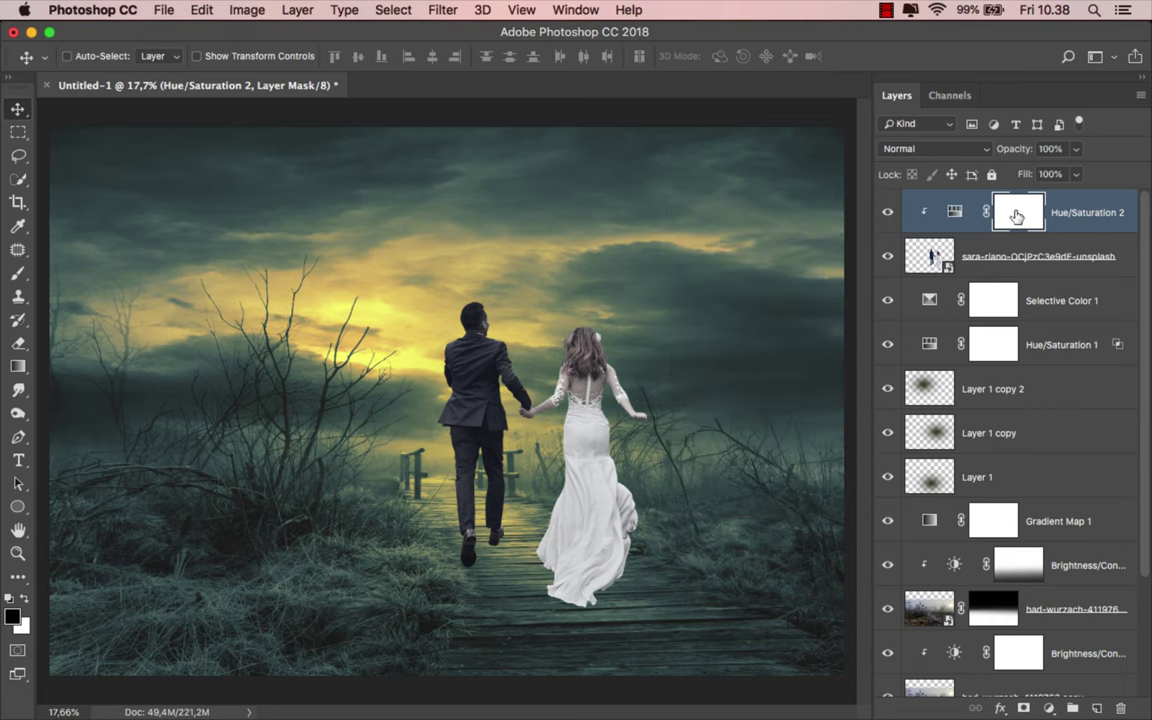
Invert the Hue/Saturation 2 mask and set a 160 px soft round brush to white.
{"action": "key", "text": "super+i"}
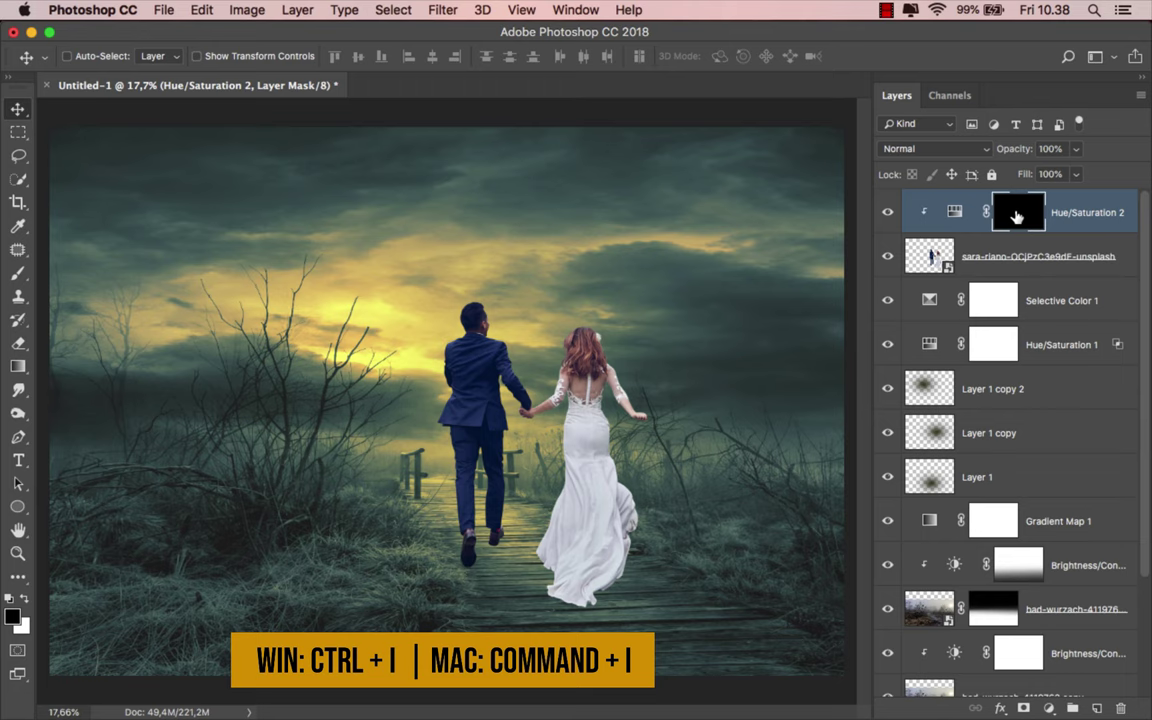
{"action": "left_click", "coordinate": [18, 273]}
{"action": "right_click", "coordinate": [441, 340]}
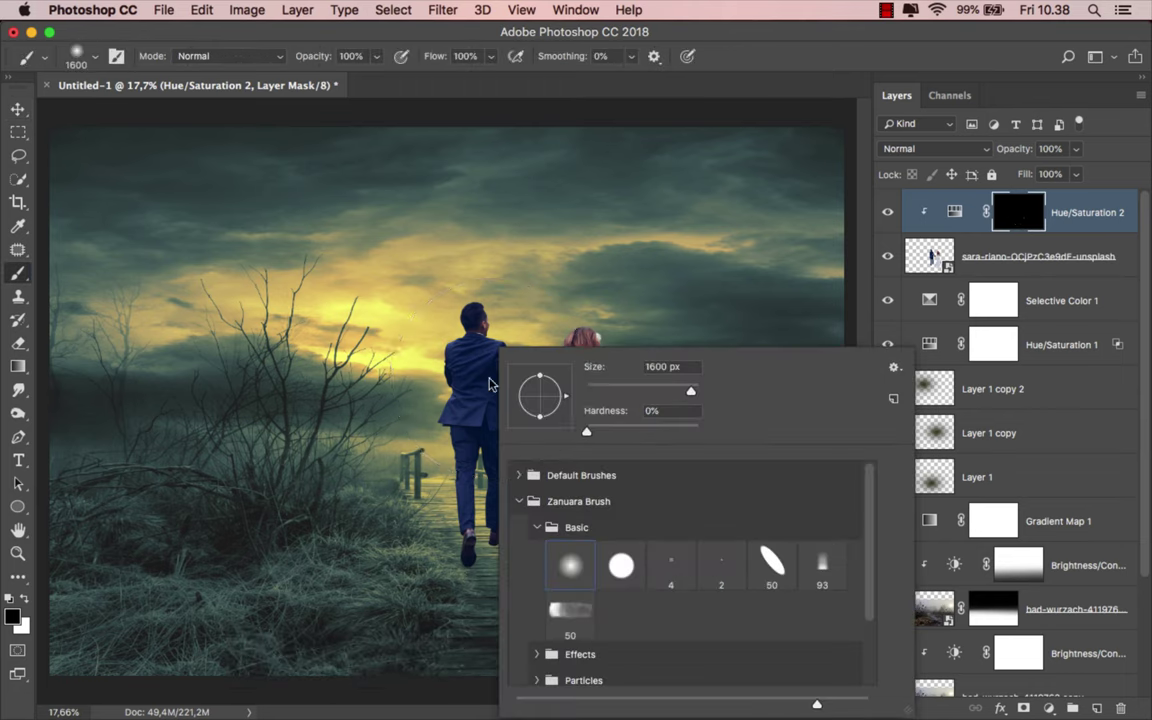
{"action": "left_click", "coordinate": [610, 386]}
{"action": "left_click_drag", "start_coordinate": [424, 324], "coordinate": [440, 324]}
{"action": "scroll", "coordinate": [420, 320], "scroll_direction": "up", "scroll_amount": 2}
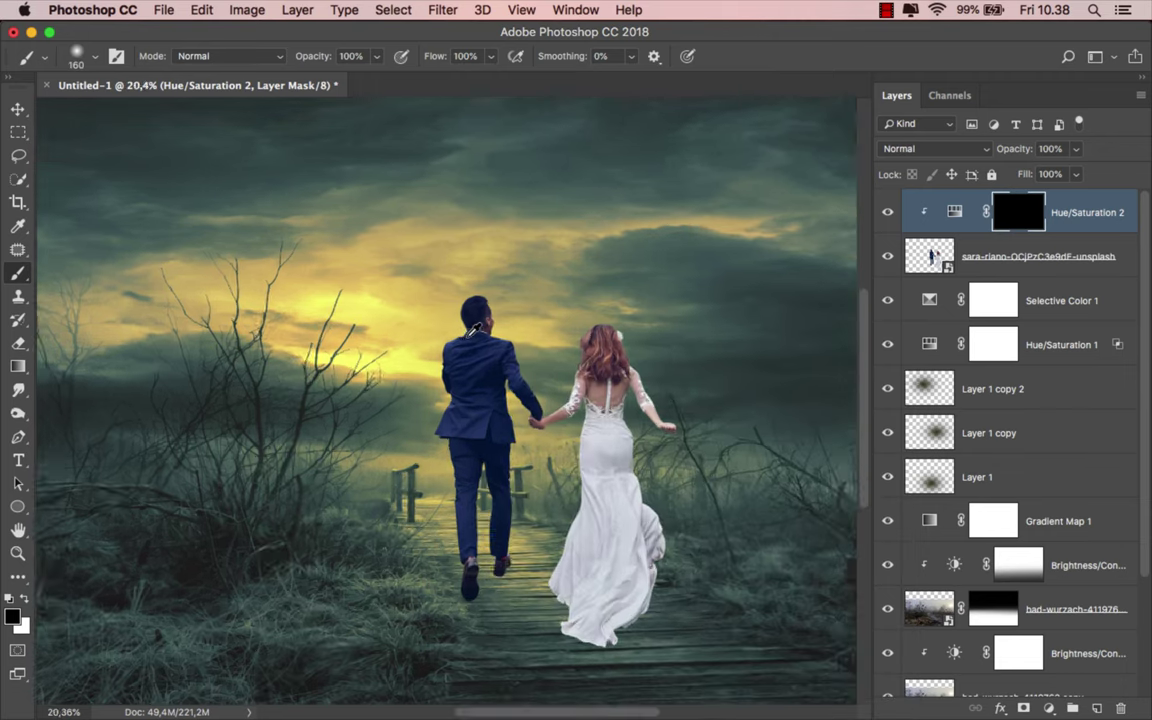
{"action": "scroll", "coordinate": [420, 320], "scroll_direction": "up", "scroll_amount": 2}
{"action": "scroll", "coordinate": [450, 330], "scroll_direction": "up", "scroll_amount": 2}
{"action": "scroll", "coordinate": [473, 335], "scroll_direction": "up", "scroll_amount": 1}
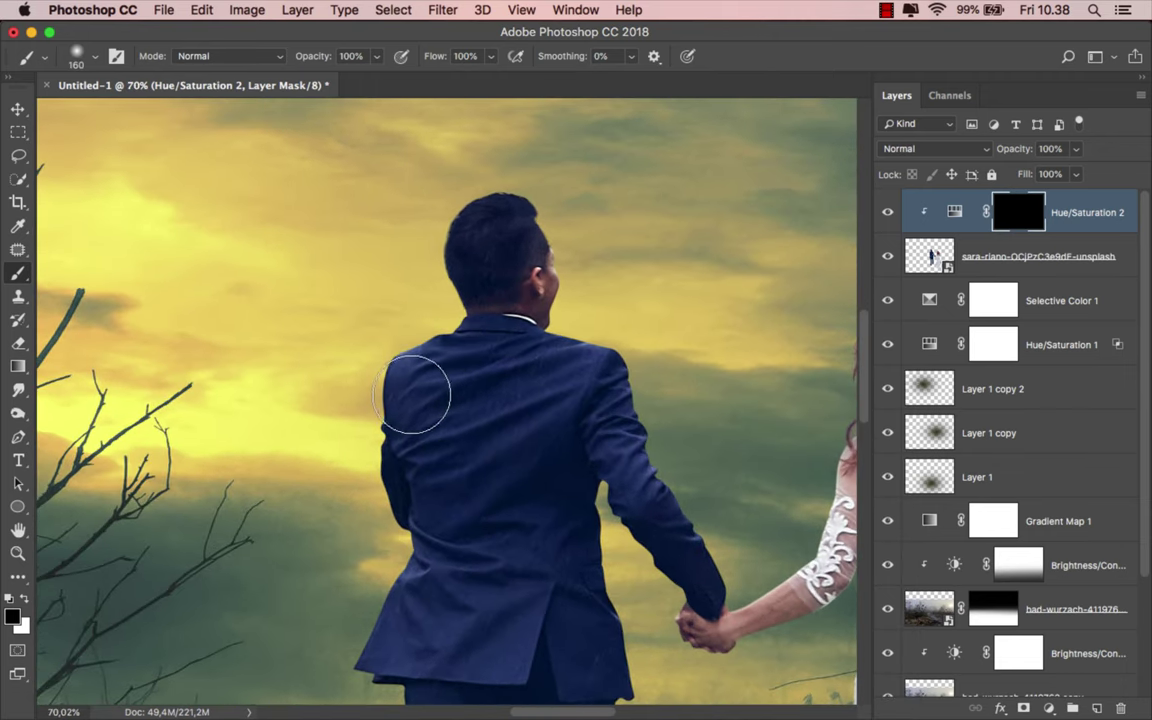
{"action": "key", "text": "x"}
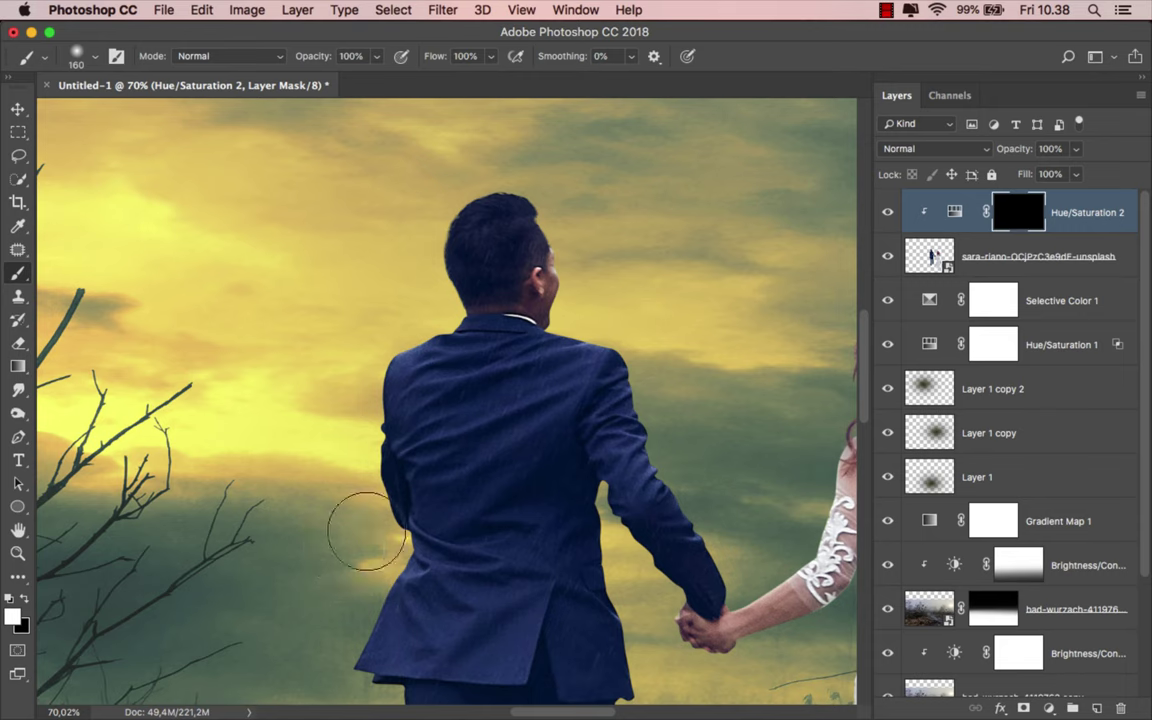
Paint the groom's jacket, shoulder, back and upper trousers into the mask.
{"action": "left_click_drag", "start_coordinate": [411, 360], "coordinate": [432, 356]}
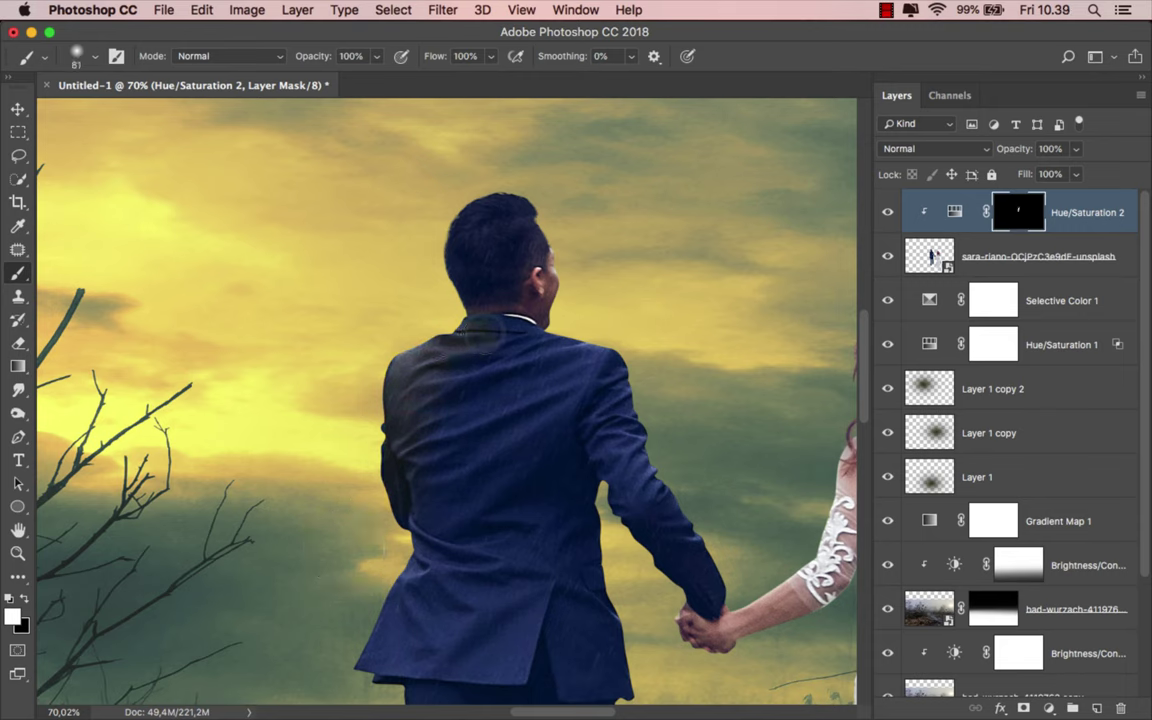
{"action": "mouse_move", "coordinate": [470, 305]}
{"action": "left_mouse_down"}
{"action": "mouse_move", "coordinate": [632, 365]}
{"action": "mouse_move", "coordinate": [647, 425]}
{"action": "mouse_move", "coordinate": [605, 470]}
{"action": "left_mouse_up"}
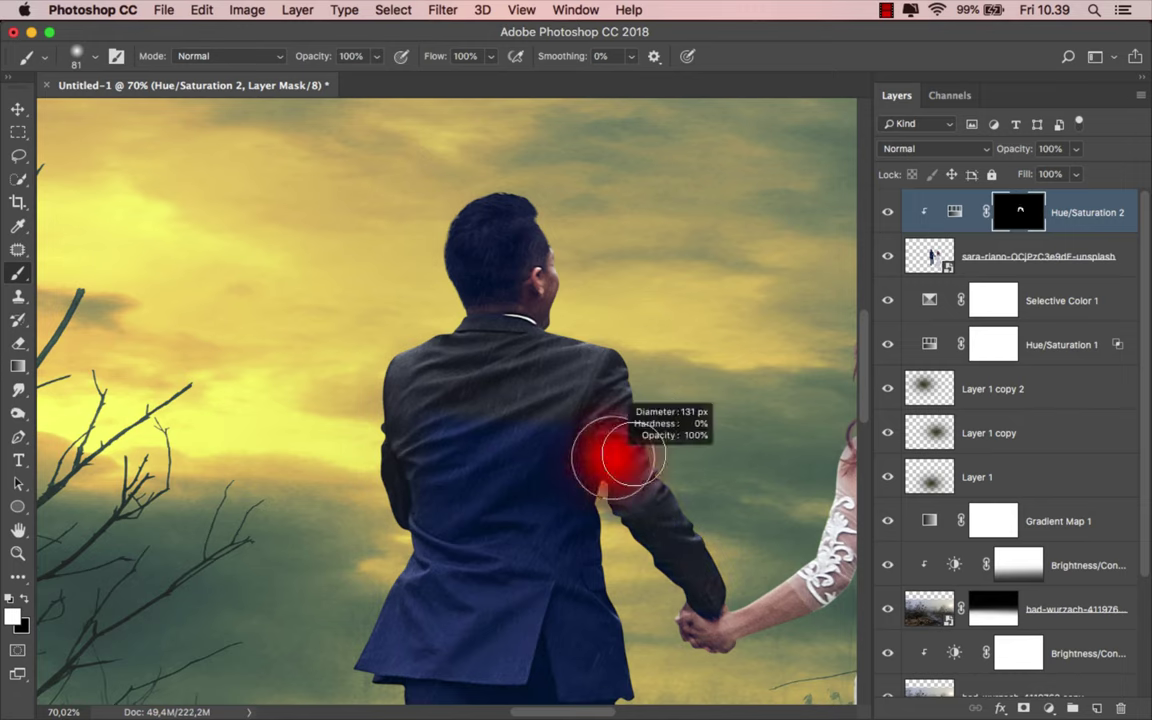
{"action": "mouse_move", "coordinate": [370, 395]}
{"action": "left_mouse_down"}
{"action": "mouse_move", "coordinate": [569, 438]}
{"action": "mouse_move", "coordinate": [589, 489]}
{"action": "mouse_move", "coordinate": [499, 602]}
{"action": "mouse_move", "coordinate": [391, 597]}
{"action": "mouse_move", "coordinate": [364, 608]}
{"action": "mouse_move", "coordinate": [316, 498]}
{"action": "left_mouse_up"}
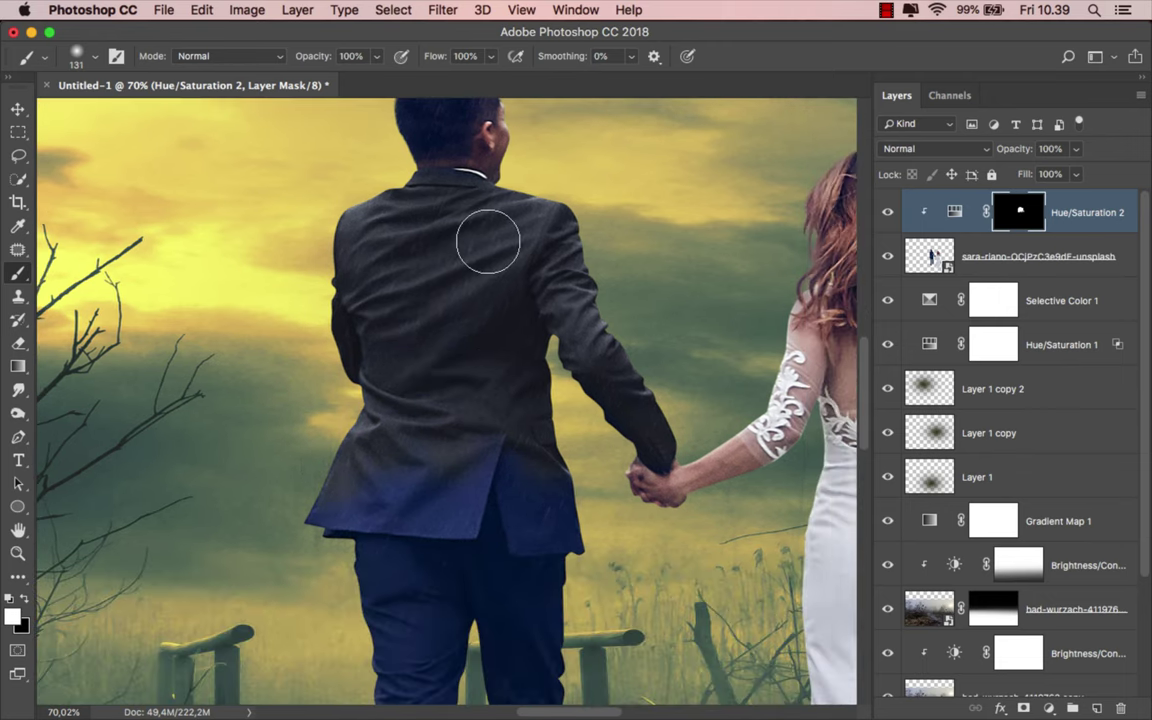
{"action": "left_click_drag", "start_coordinate": [489, 239], "coordinate": [445, 211]}
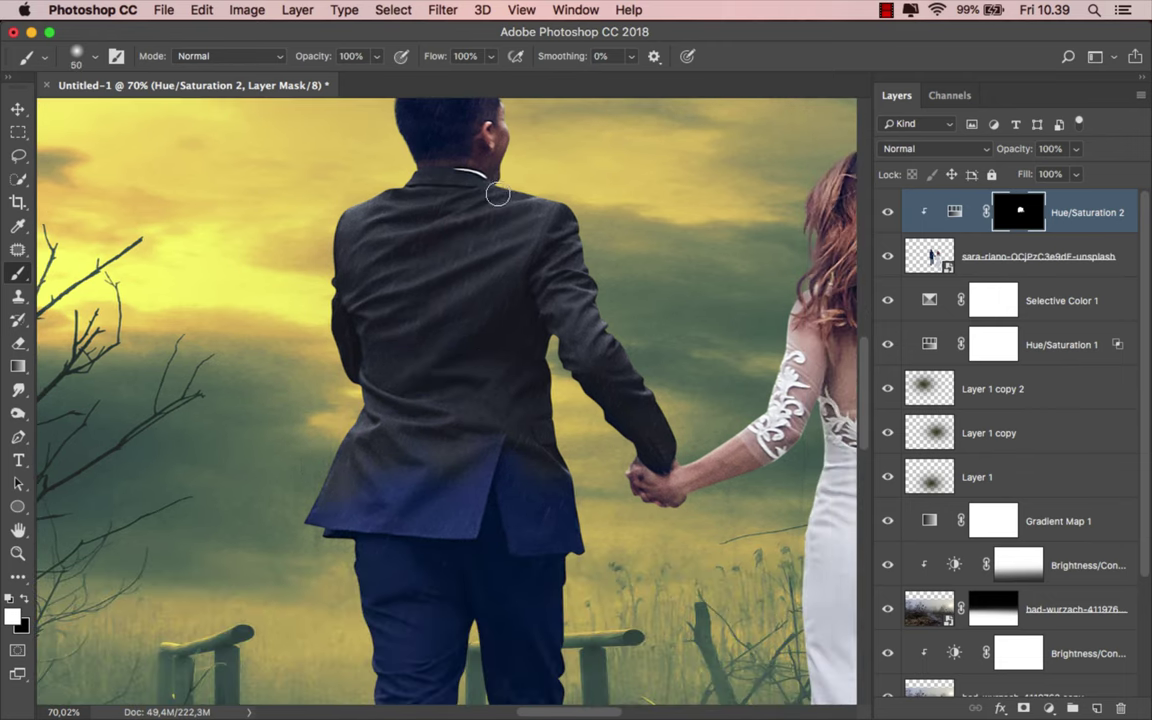
{"action": "scroll", "coordinate": [455, 300], "scroll_direction": "down", "scroll_amount": 5}
{"action": "left_click_drag", "start_coordinate": [422, 345], "coordinate": [470, 348]}
{"action": "scroll", "coordinate": [455, 300], "scroll_direction": "down", "scroll_amount": 2}
{"action": "mouse_move", "coordinate": [334, 257]}
{"action": "left_mouse_down"}
{"action": "mouse_move", "coordinate": [373, 239]}
{"action": "mouse_move", "coordinate": [483, 288]}
{"action": "mouse_move", "coordinate": [579, 390]}
{"action": "mouse_move", "coordinate": [535, 399]}
{"action": "mouse_move", "coordinate": [501, 483]}
{"action": "left_mouse_up"}
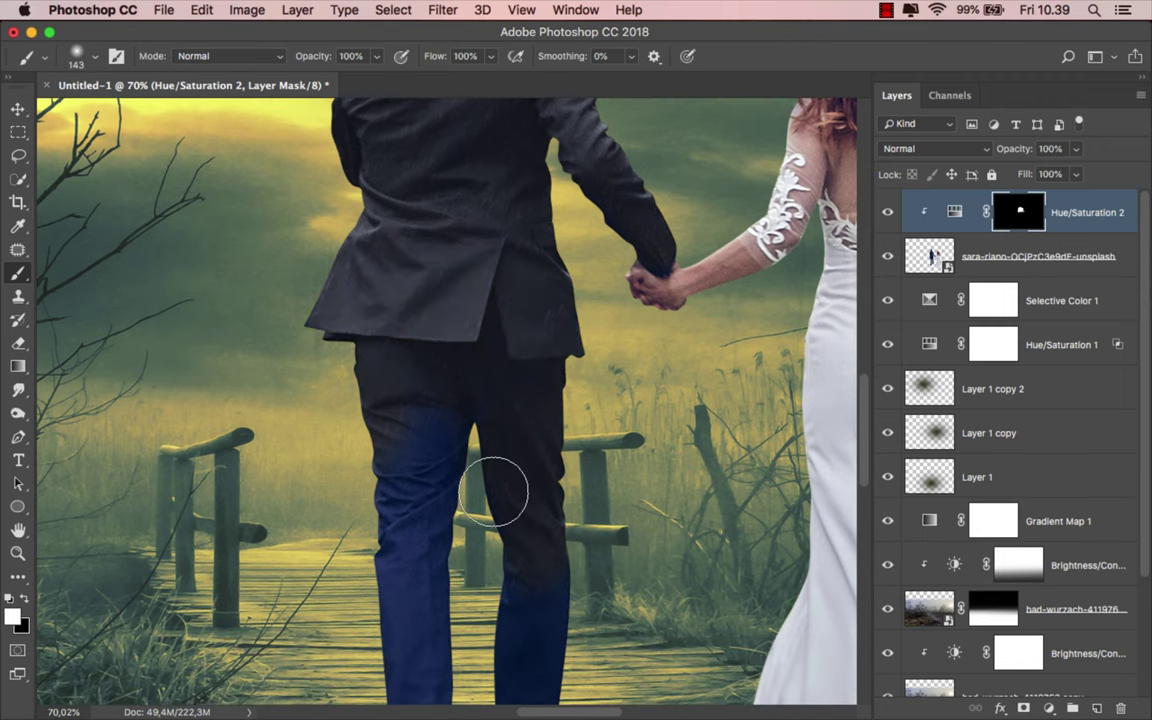
{"action": "scroll", "coordinate": [501, 483], "scroll_direction": "down", "scroll_amount": 5}
{"action": "mouse_move", "coordinate": [380, 340]}
{"action": "left_mouse_down"}
{"action": "mouse_move", "coordinate": [411, 460]}
{"action": "mouse_move", "coordinate": [398, 442]}
{"action": "left_mouse_up"}
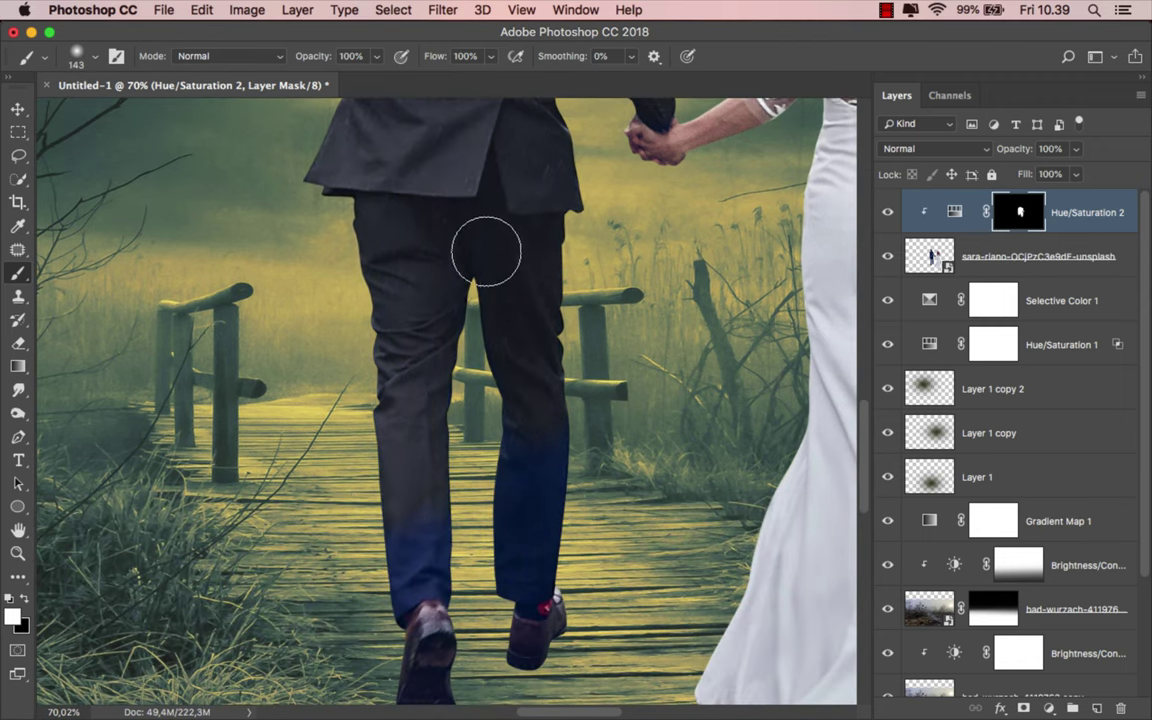
{"action": "mouse_move", "coordinate": [508, 553]}
{"action": "left_mouse_down"}
{"action": "mouse_move", "coordinate": [480, 553]}
{"action": "mouse_move", "coordinate": [543, 566]}
{"action": "mouse_move", "coordinate": [555, 498]}
{"action": "left_mouse_up"}
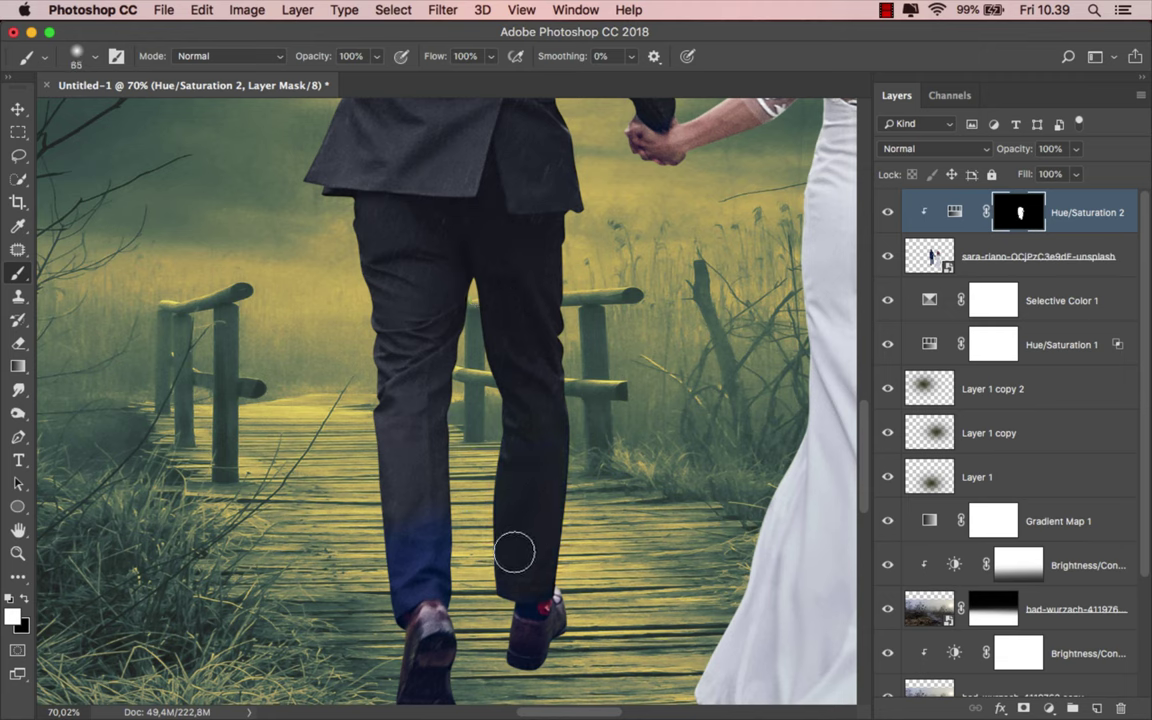
Paint the lower trouser legs at 69 px, then the shoes at 24% opacity.
{"action": "left_click_drag", "start_coordinate": [514, 552], "coordinate": [498, 552]}
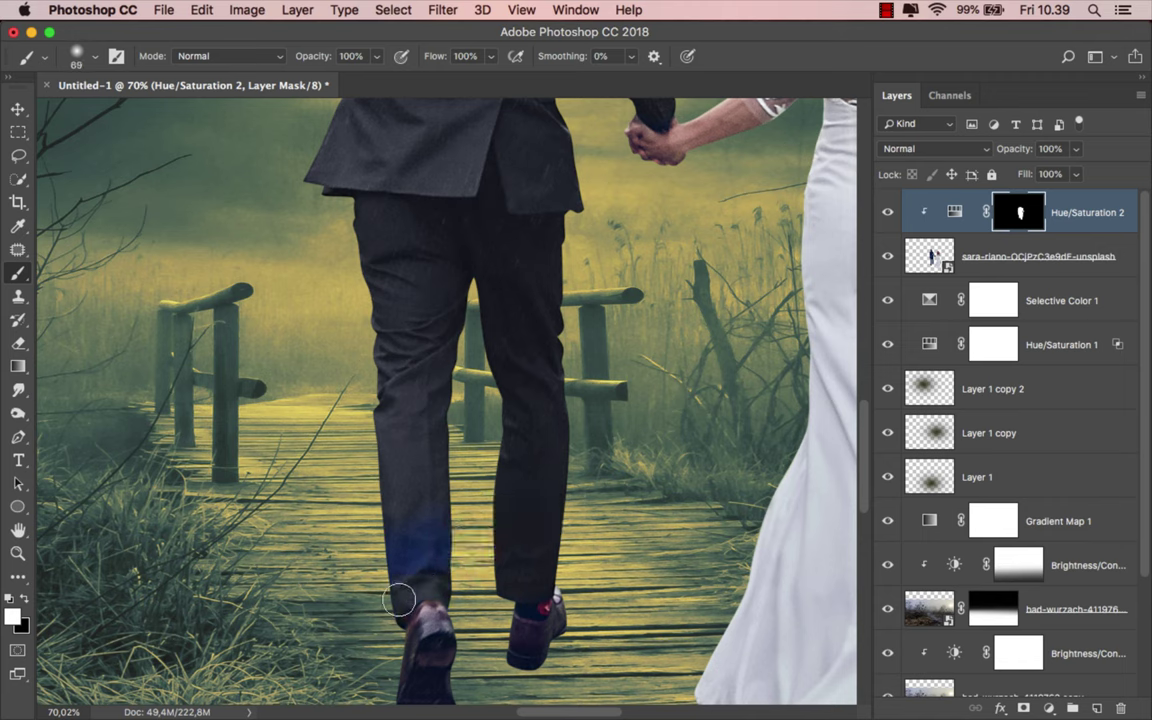
{"action": "mouse_move", "coordinate": [404, 597]}
{"action": "left_mouse_down"}
{"action": "mouse_move", "coordinate": [437, 567]}
{"action": "mouse_move", "coordinate": [383, 582]}
{"action": "left_mouse_up"}
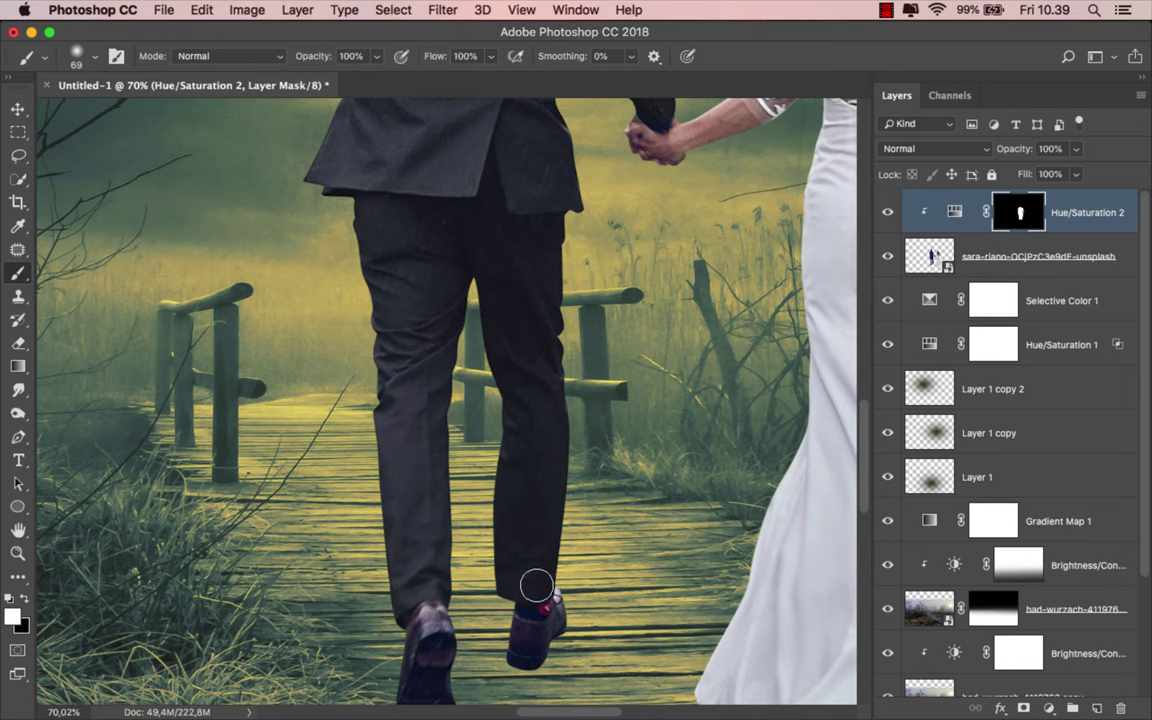
{"action": "scroll", "coordinate": [545, 574], "scroll_direction": "down", "scroll_amount": 2}
{"action": "scroll", "coordinate": [545, 574], "scroll_direction": "down", "scroll_amount": 3}
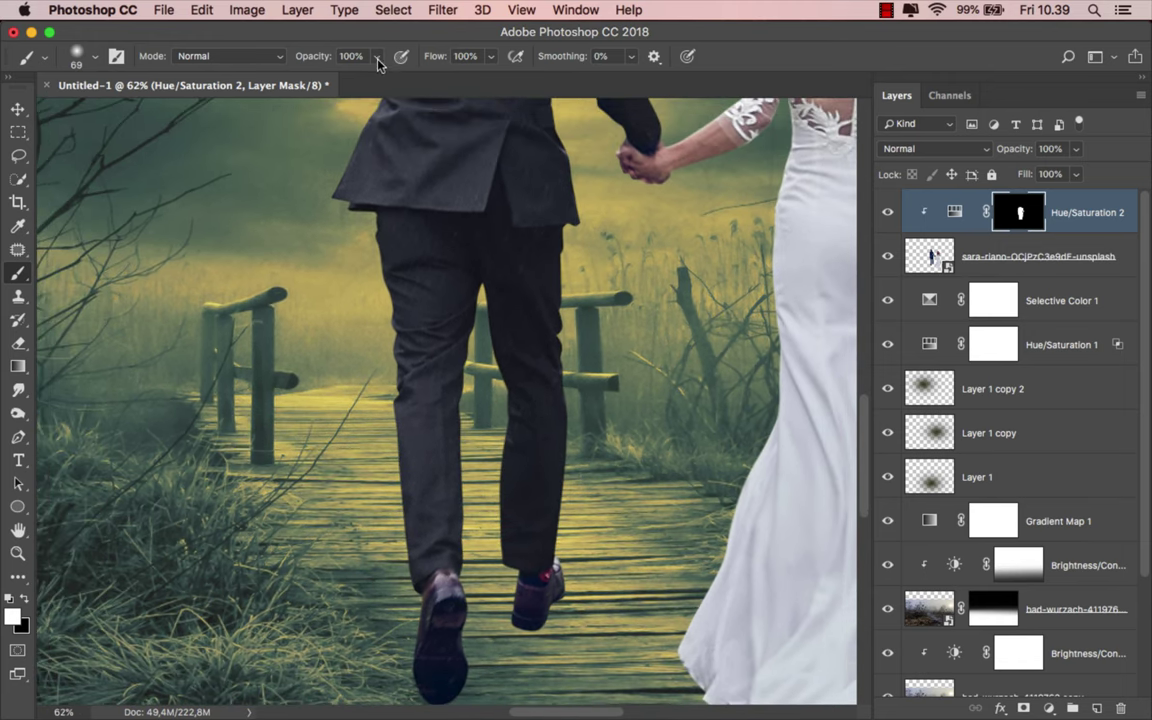
{"action": "left_click", "coordinate": [376, 56]}
{"action": "scroll", "coordinate": [507, 403], "scroll_direction": "down", "scroll_amount": 1}
{"action": "left_click_drag", "start_coordinate": [507, 403], "coordinate": [560, 403]}
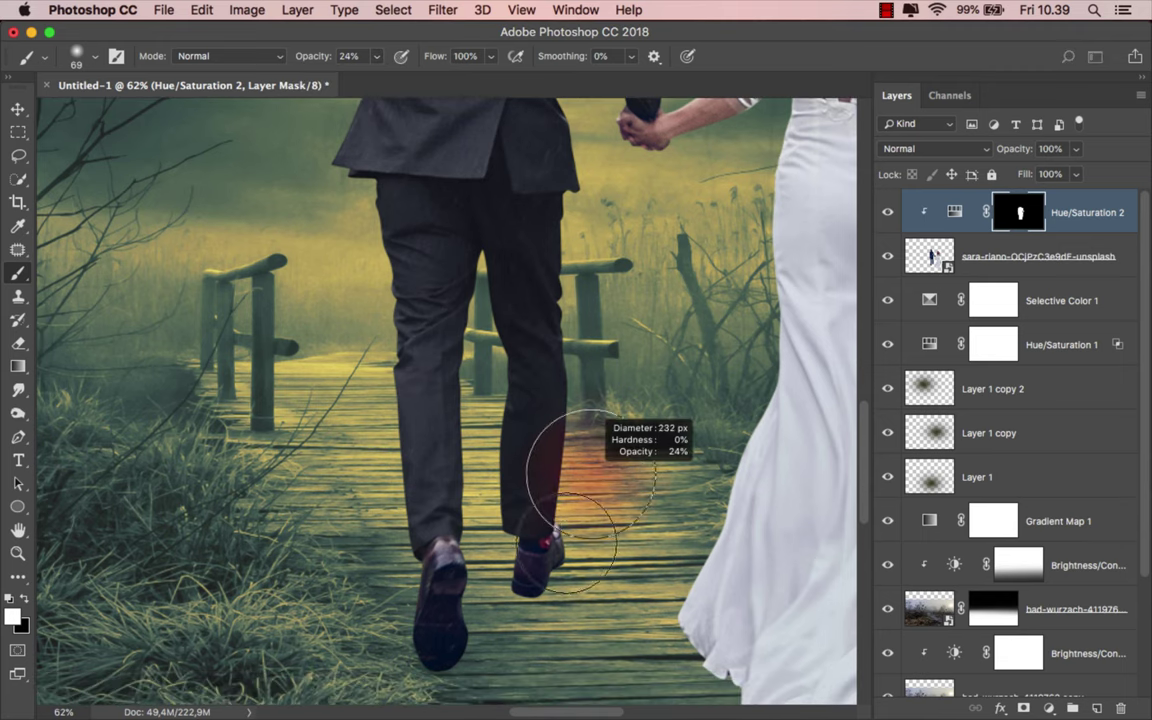
{"action": "left_click_drag", "start_coordinate": [442, 612], "coordinate": [437, 579]}
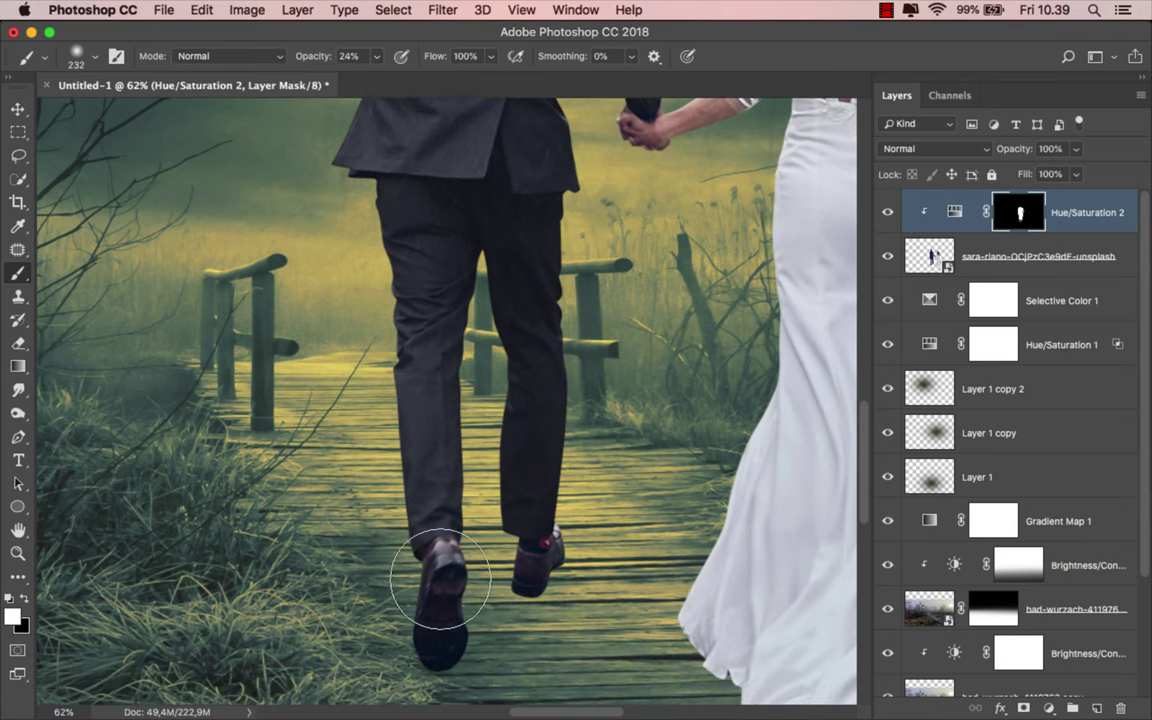
{"action": "scroll", "coordinate": [534, 577], "scroll_direction": "down", "scroll_amount": 1}
{"action": "scroll", "coordinate": [494, 553], "scroll_direction": "up", "scroll_amount": 3}
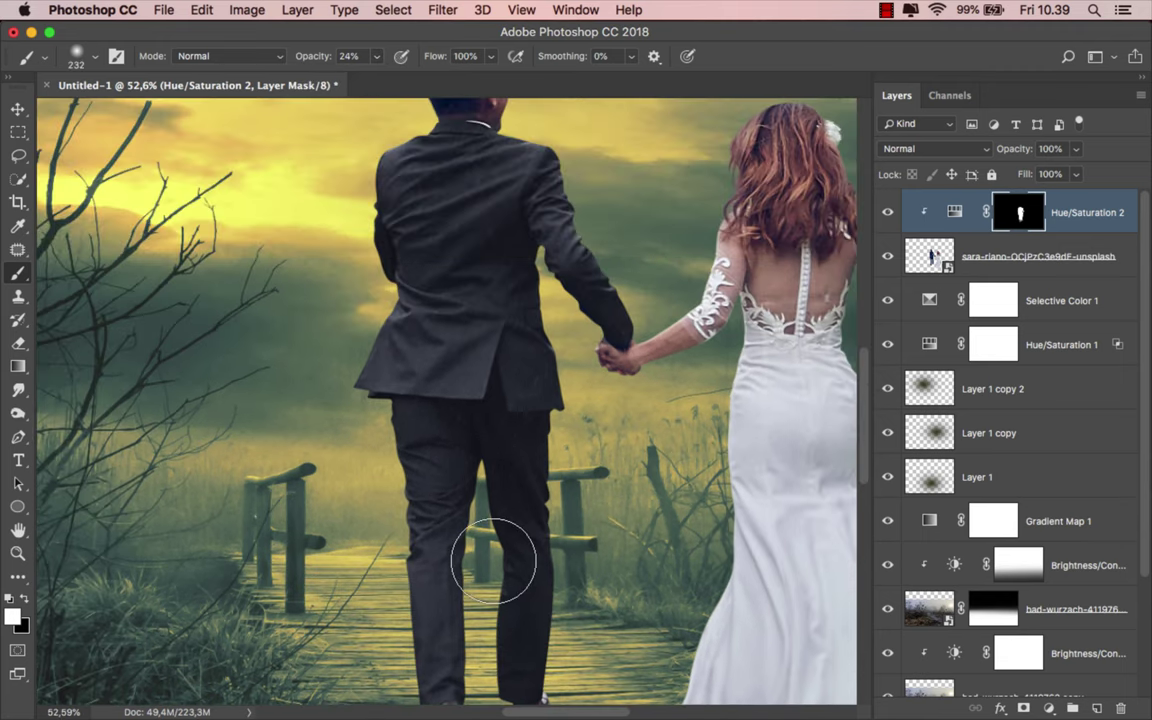
{"action": "scroll", "coordinate": [501, 550], "scroll_direction": "up", "scroll_amount": 3}
{"action": "scroll", "coordinate": [489, 149], "scroll_direction": "up", "scroll_amount": 2}
{"action": "scroll", "coordinate": [470, 190], "scroll_direction": "up", "scroll_amount": 1}
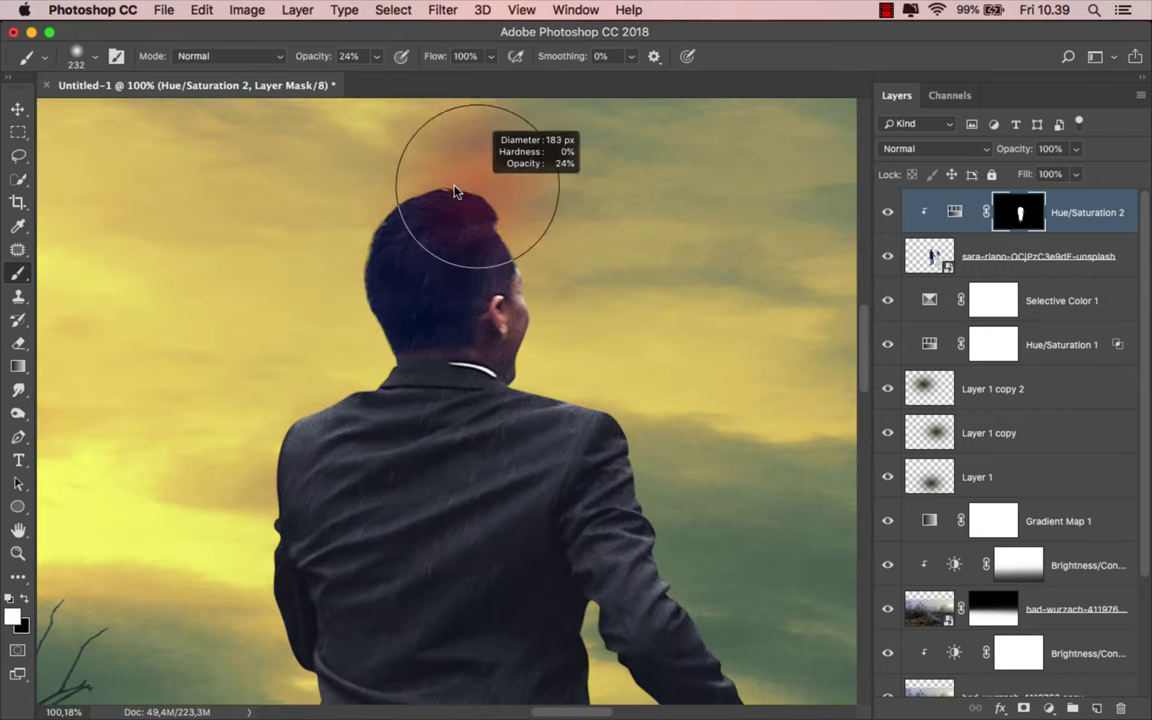
Paint the groom's hair with a ~180 px brush and toggle the layer to compare.
{"action": "mouse_move", "coordinate": [458, 190]}
{"action": "left_mouse_down"}
{"action": "mouse_move", "coordinate": [420, 190]}
{"action": "mouse_move", "coordinate": [481, 231]}
{"action": "mouse_move", "coordinate": [414, 233]}
{"action": "left_mouse_up"}
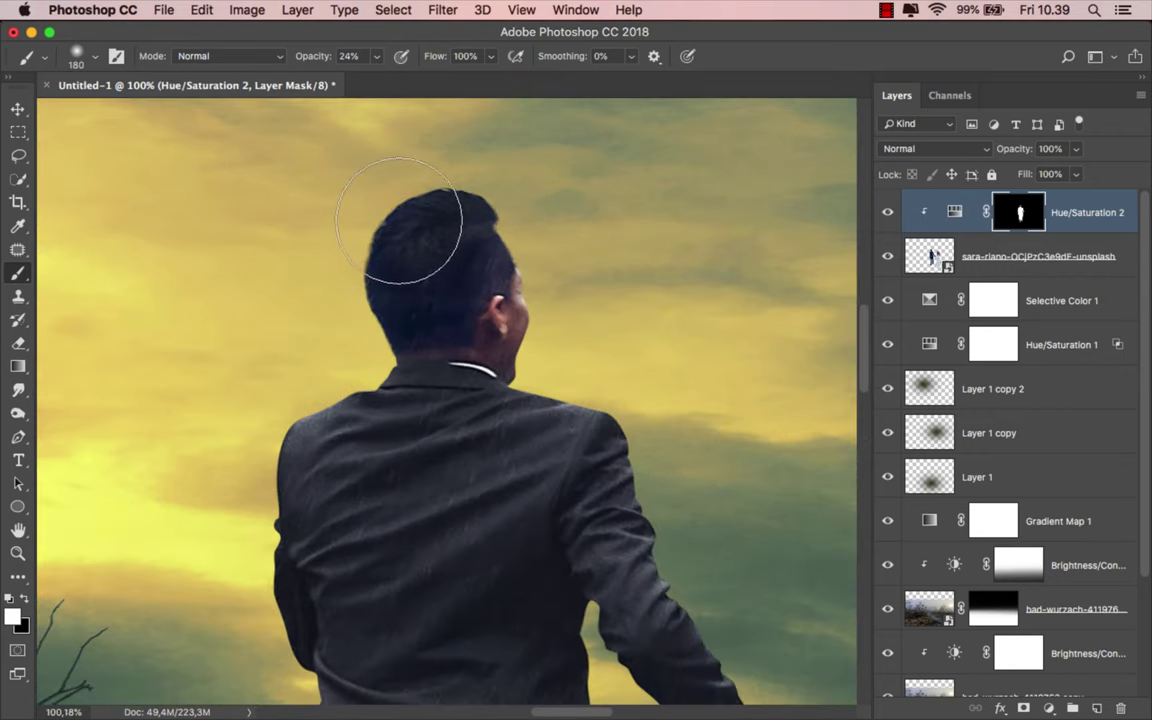
{"action": "left_click_drag", "start_coordinate": [446, 318], "coordinate": [386, 327]}
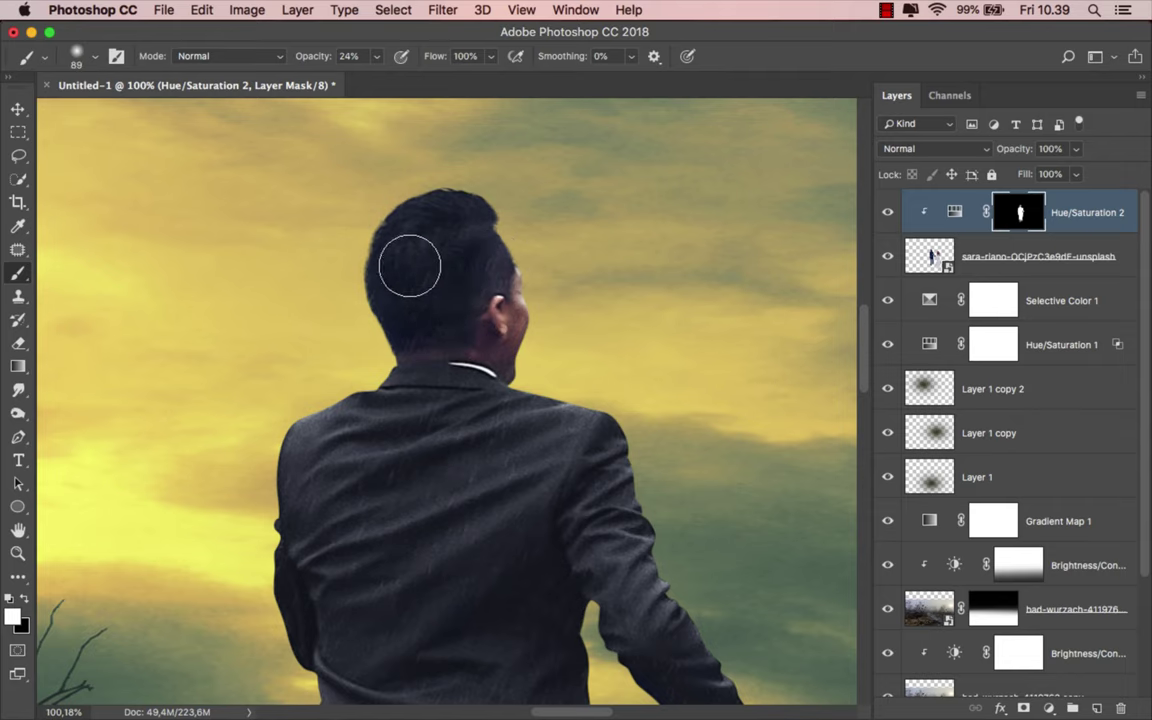
{"action": "scroll", "coordinate": [452, 352], "scroll_direction": "down", "scroll_amount": 3}
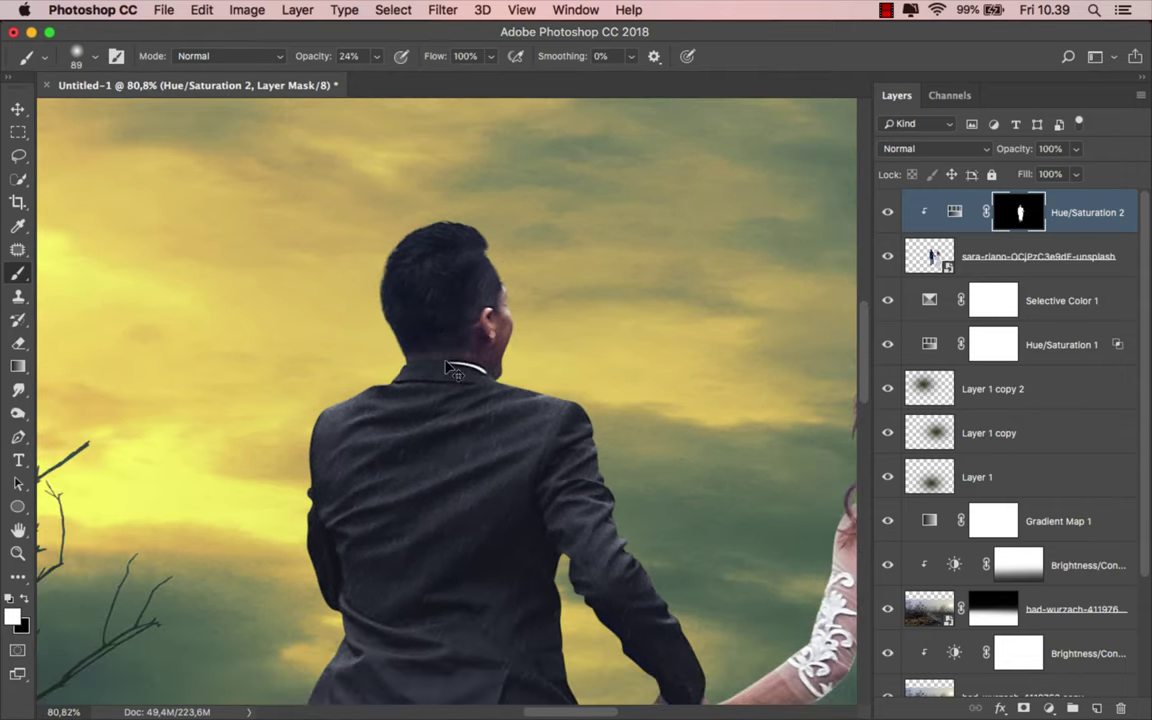
{"action": "scroll", "coordinate": [450, 355], "scroll_direction": "down", "scroll_amount": 2}
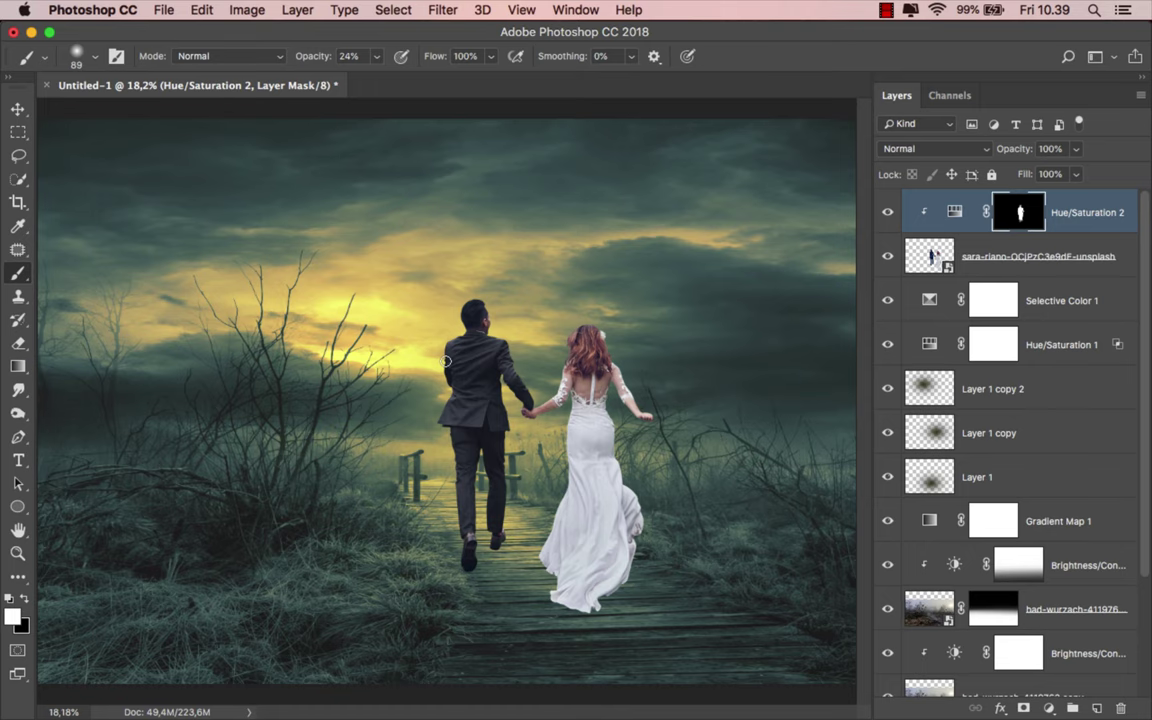
{"action": "left_click", "coordinate": [887, 214]}
Add a Selective Color layer clipped to the couple, lowering neutral magenta and lightening blacks.
{"action": "key", "text": "super+2"}
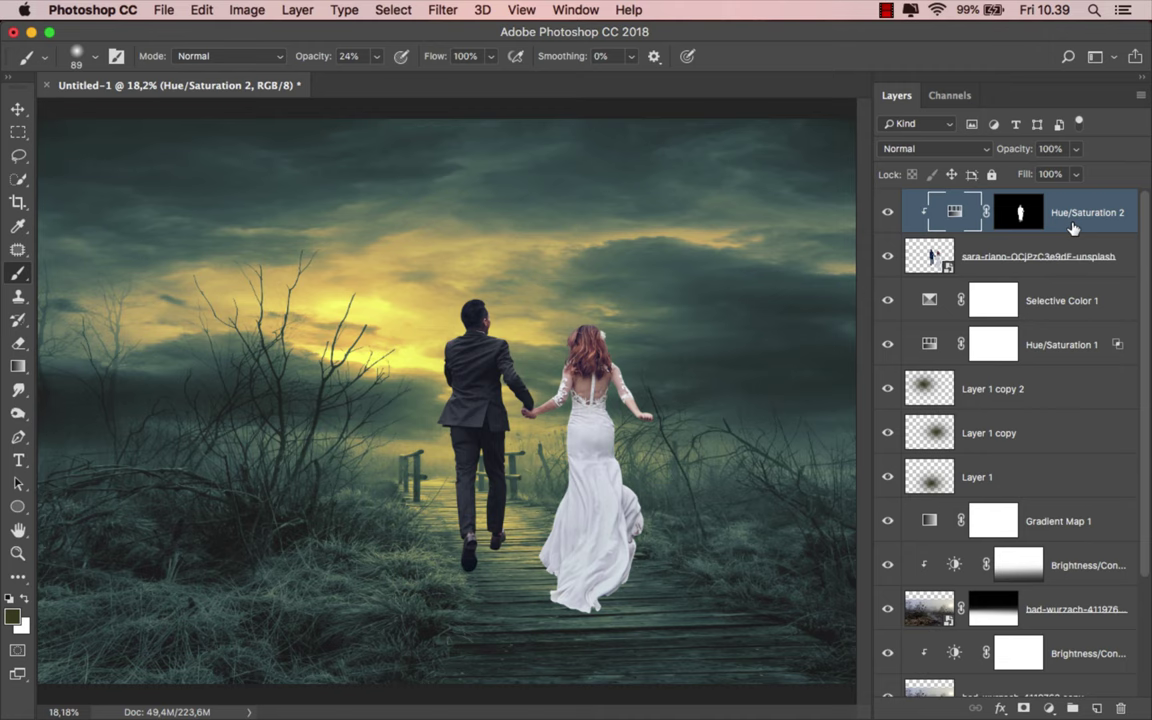
{"action": "left_click", "coordinate": [1048, 708]}
{"action": "left_click", "coordinate": [1055, 666]}
{"action": "left_click", "coordinate": [731, 500]}
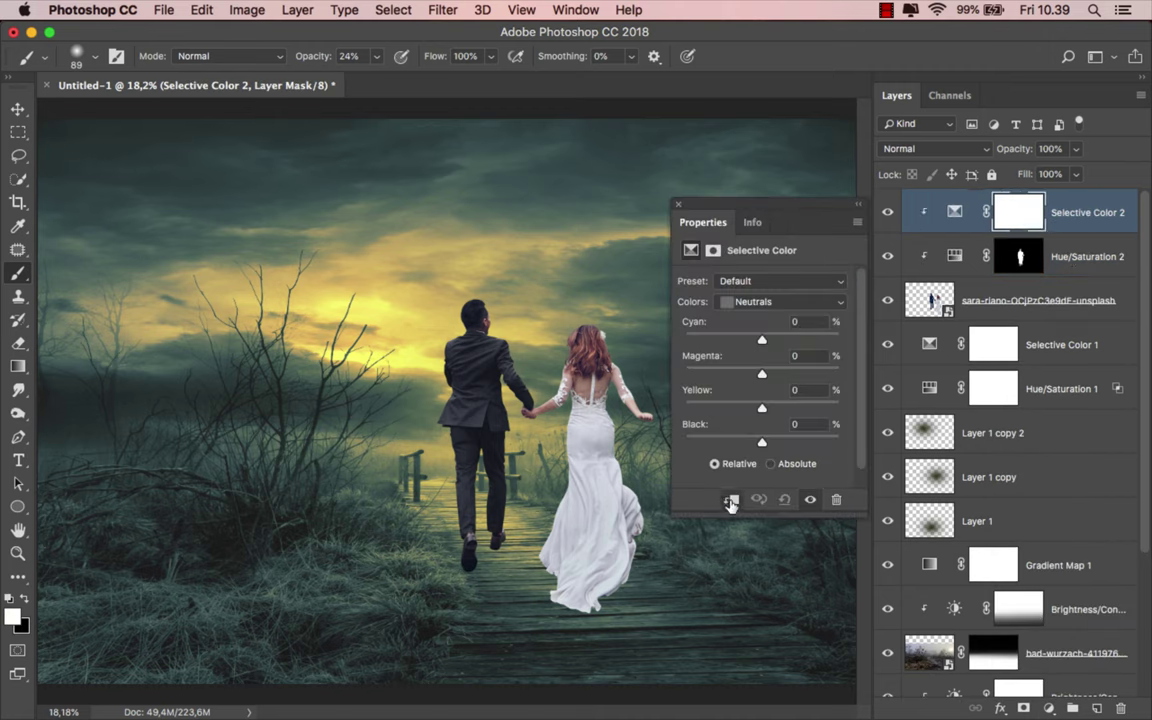
{"action": "mouse_move", "coordinate": [762, 374]}
{"action": "left_mouse_down"}
{"action": "mouse_move", "coordinate": [754, 409]}
{"action": "mouse_move", "coordinate": [771, 443]}
{"action": "left_mouse_up"}
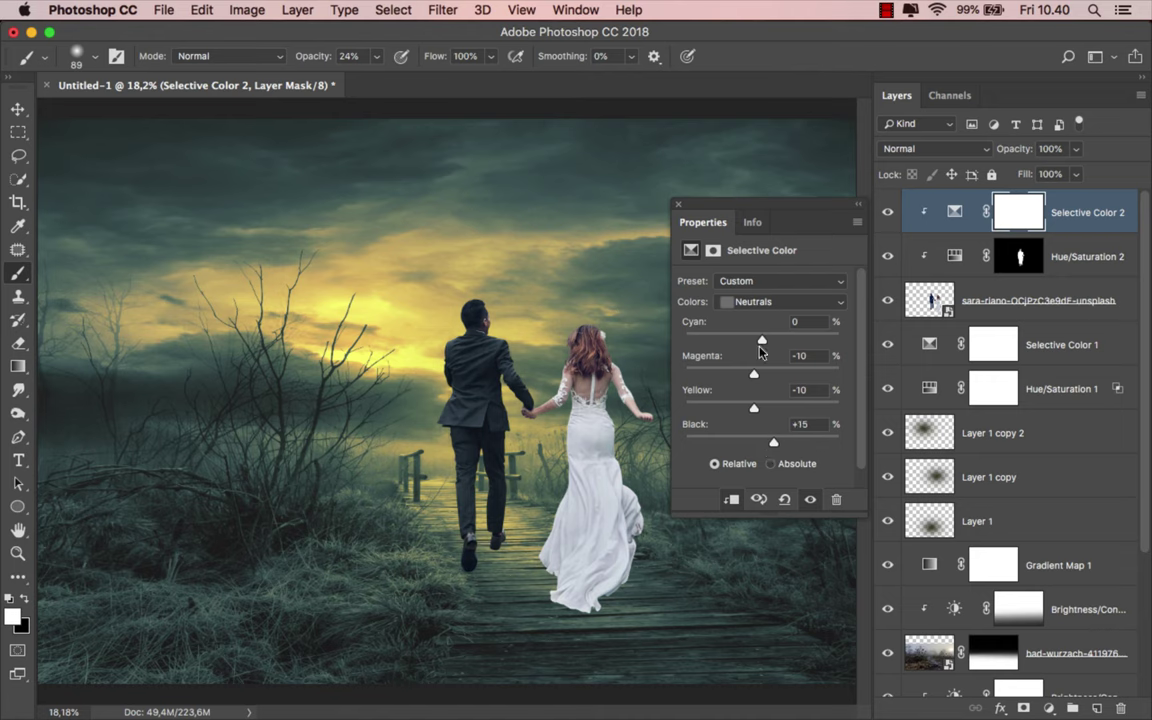
{"action": "left_click", "coordinate": [760, 305]}
{"action": "left_click_drag", "start_coordinate": [762, 442], "coordinate": [754, 445]}
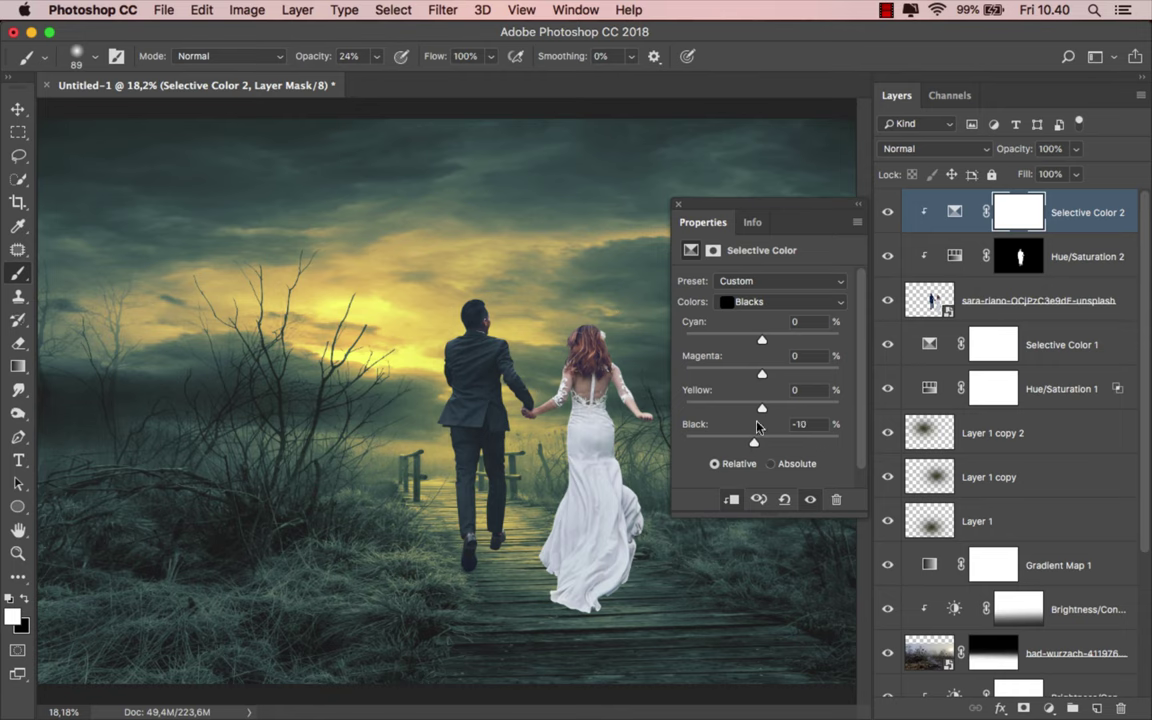
Adjust the Whites: add black, reduce magenta and add a little cyan.
{"action": "left_click", "coordinate": [763, 300]}
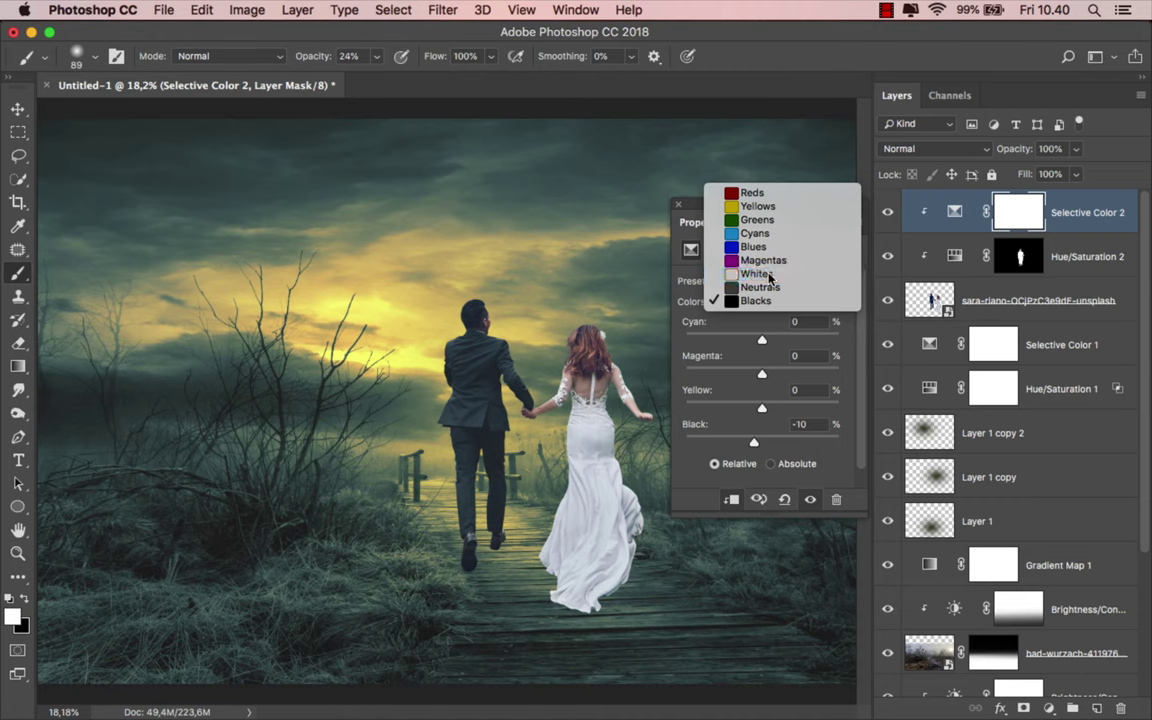
{"action": "left_click", "coordinate": [781, 279]}
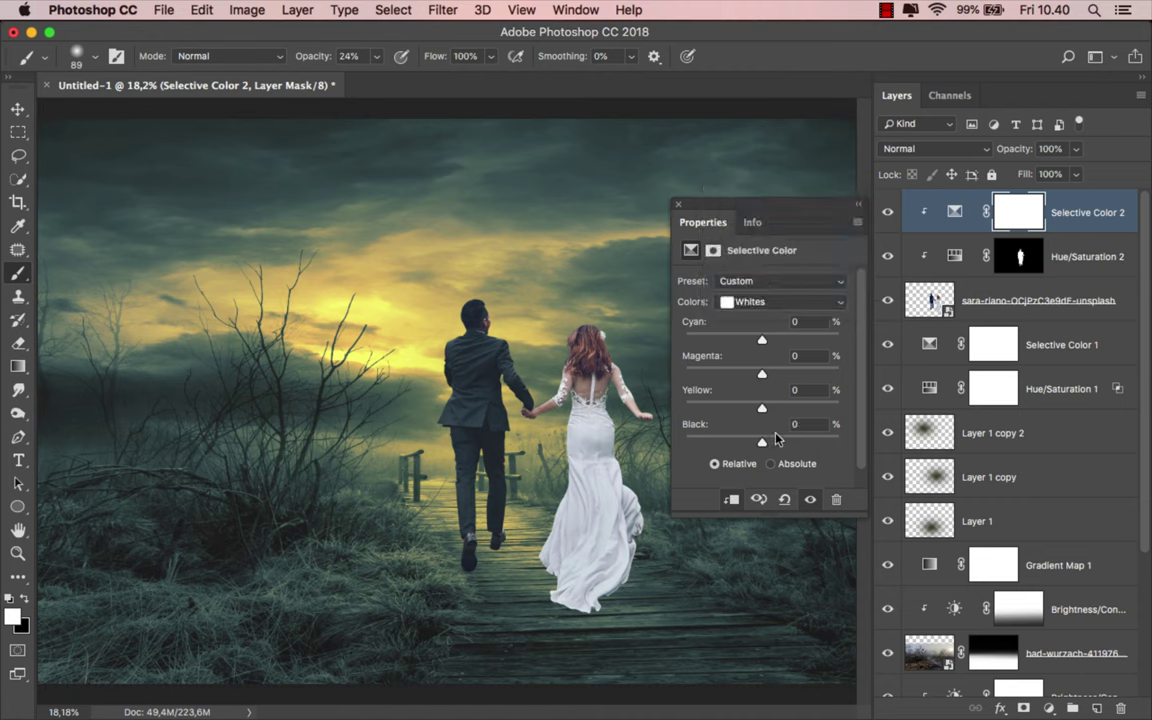
{"action": "left_click_drag", "start_coordinate": [775, 437], "coordinate": [805, 446]}
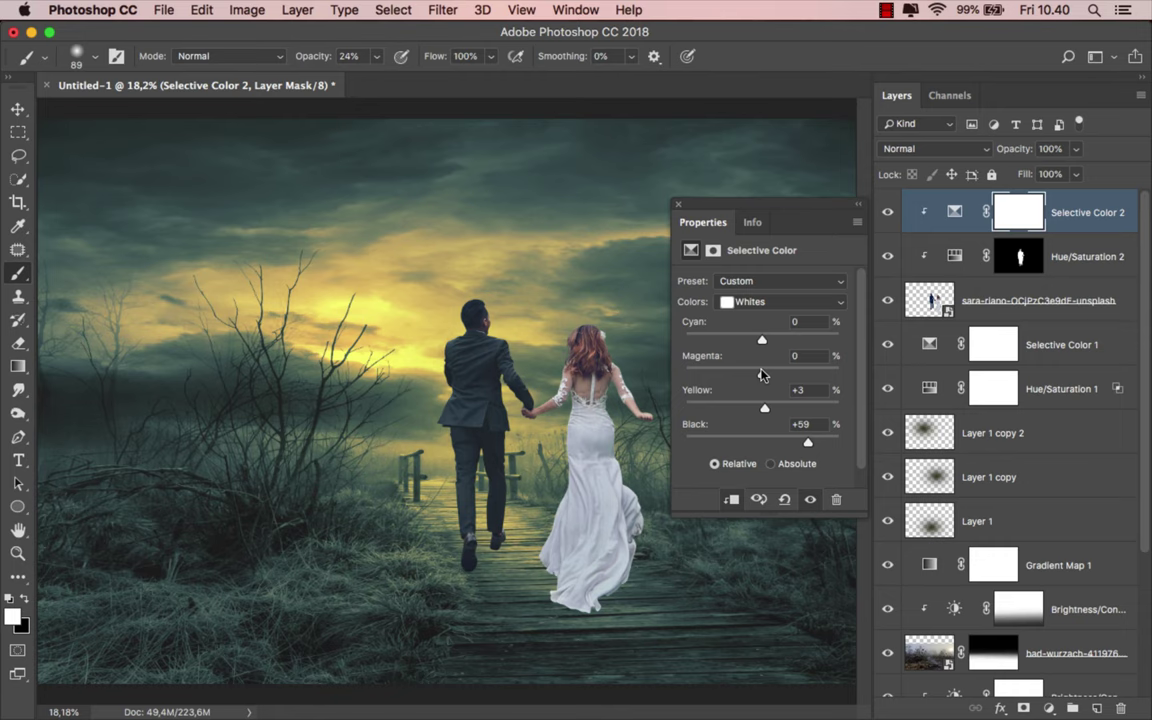
{"action": "left_click_drag", "start_coordinate": [757, 374], "coordinate": [752, 374]}
{"action": "left_click_drag", "start_coordinate": [758, 341], "coordinate": [767, 342]}
Set the Reds to Cyan -19, Magenta -15, Yellow +10, Black +10 and close Properties.
{"action": "left_click", "coordinate": [775, 301]}
{"action": "left_click", "coordinate": [770, 219]}
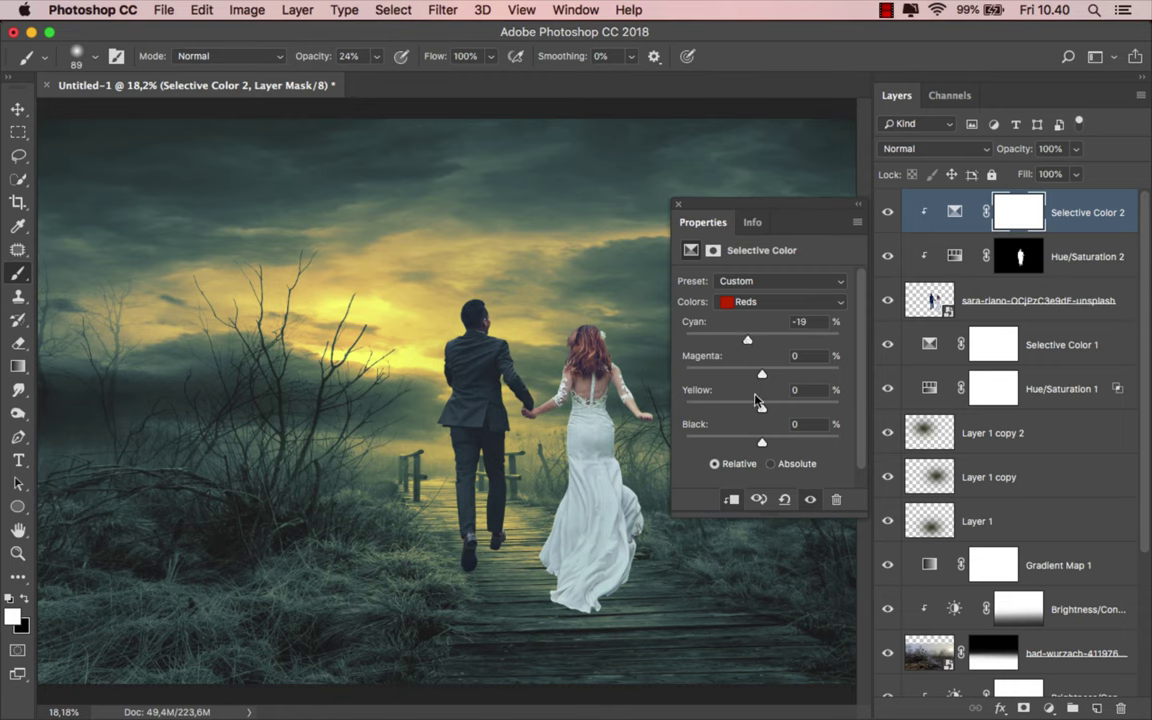
{"action": "left_click_drag", "start_coordinate": [765, 443], "coordinate": [767, 446]}
{"action": "left_click_drag", "start_coordinate": [768, 411], "coordinate": [747, 370]}
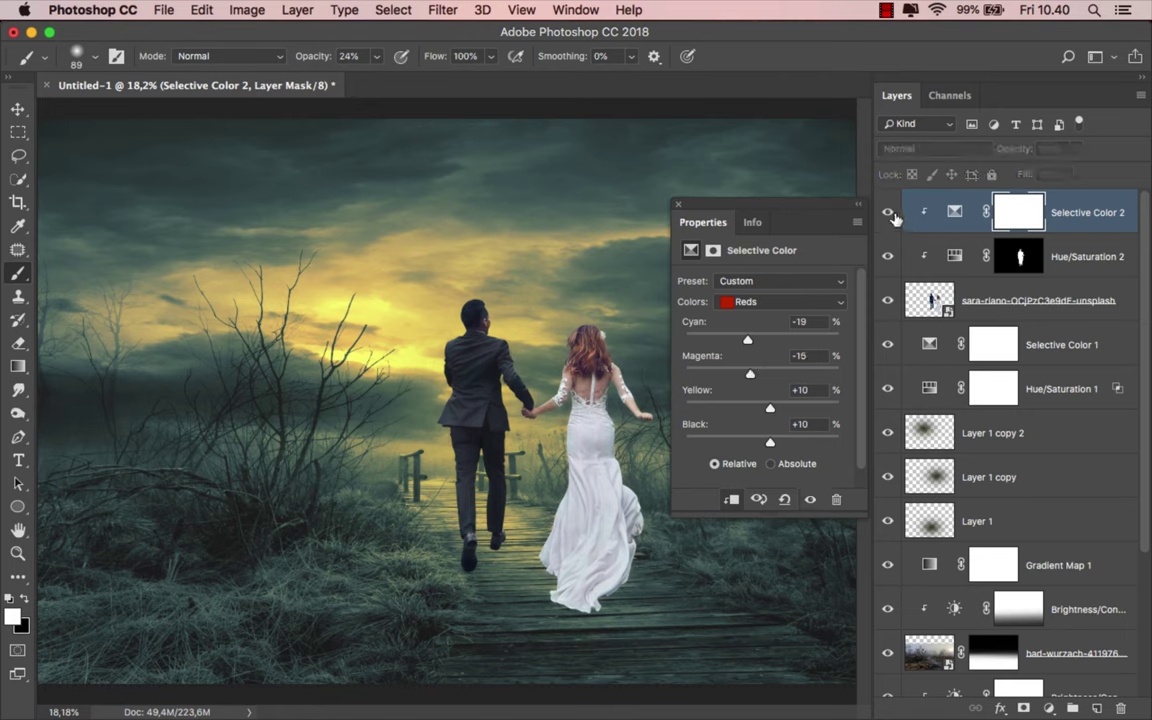
{"action": "left_click", "coordinate": [682, 204]}
{"action": "left_click", "coordinate": [944, 204]}
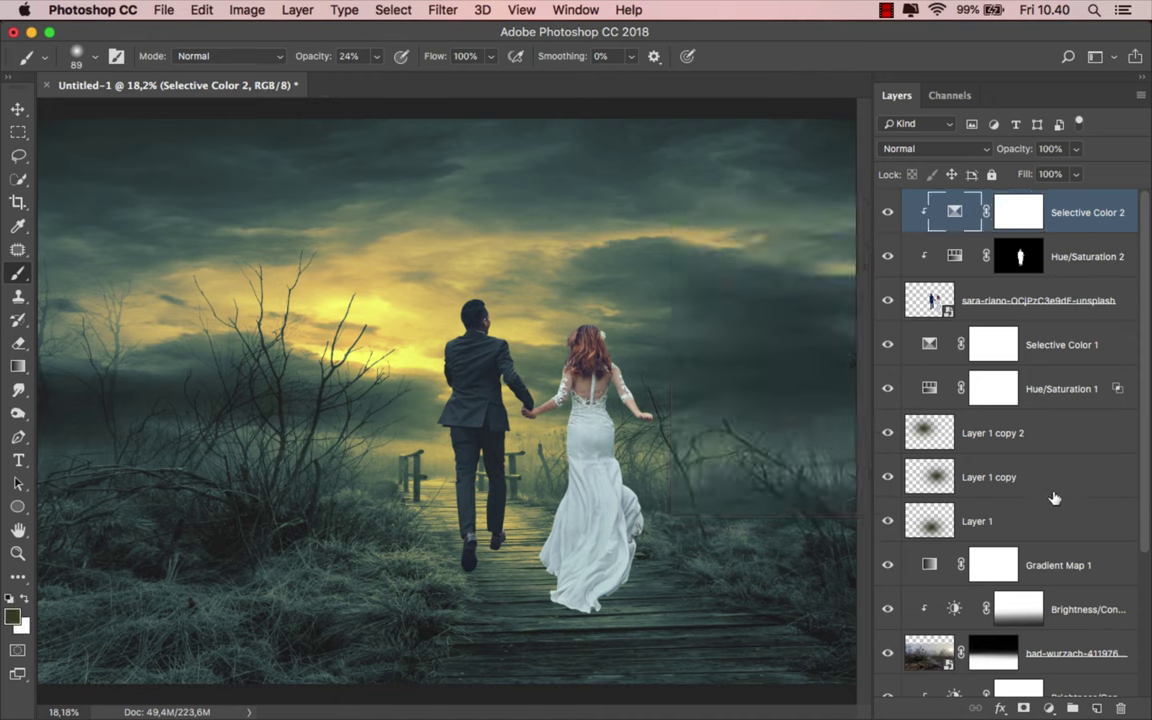
Add a Levels layer clipped to the couple with input black 25 and output white 222.
{"action": "left_click", "coordinate": [1048, 707]}
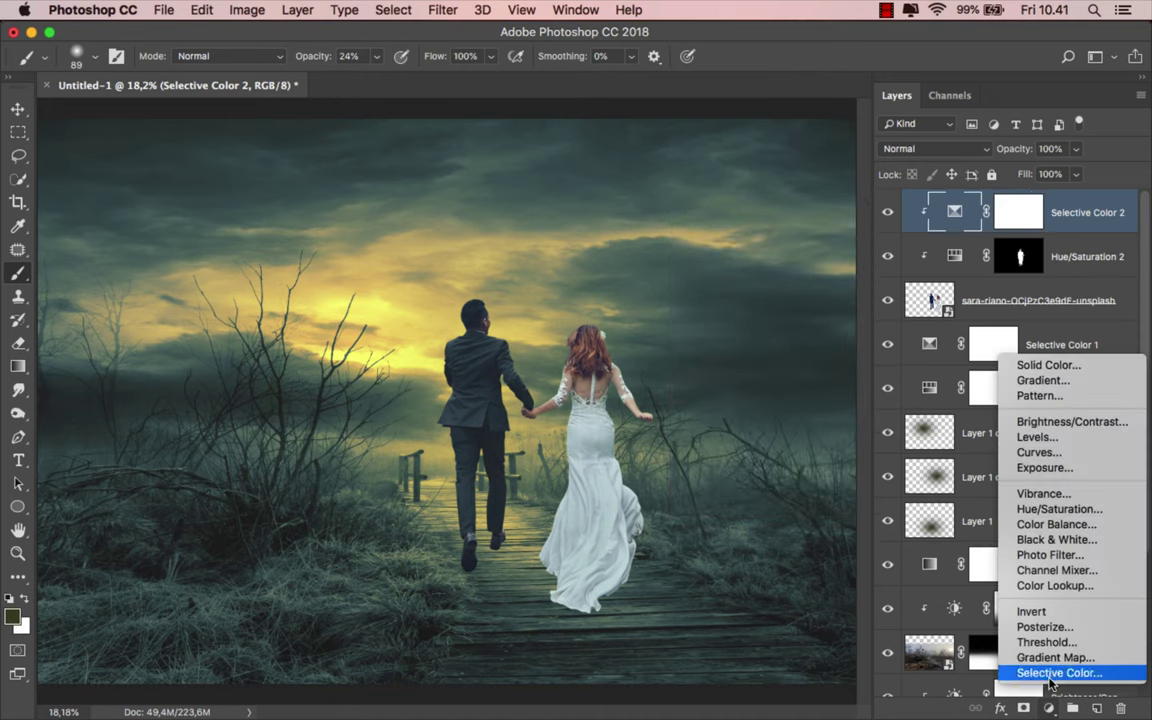
{"action": "left_click", "coordinate": [1062, 443]}
{"action": "left_click", "coordinate": [733, 500]}
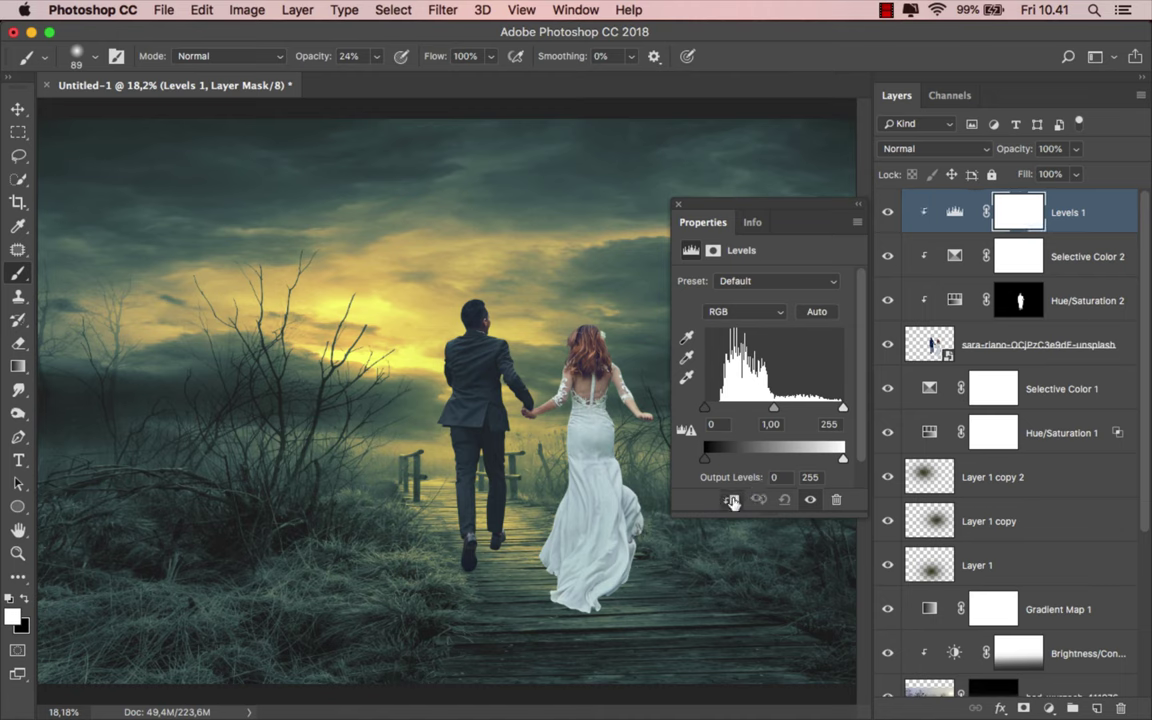
{"action": "left_click_drag", "start_coordinate": [705, 418], "coordinate": [712, 411]}
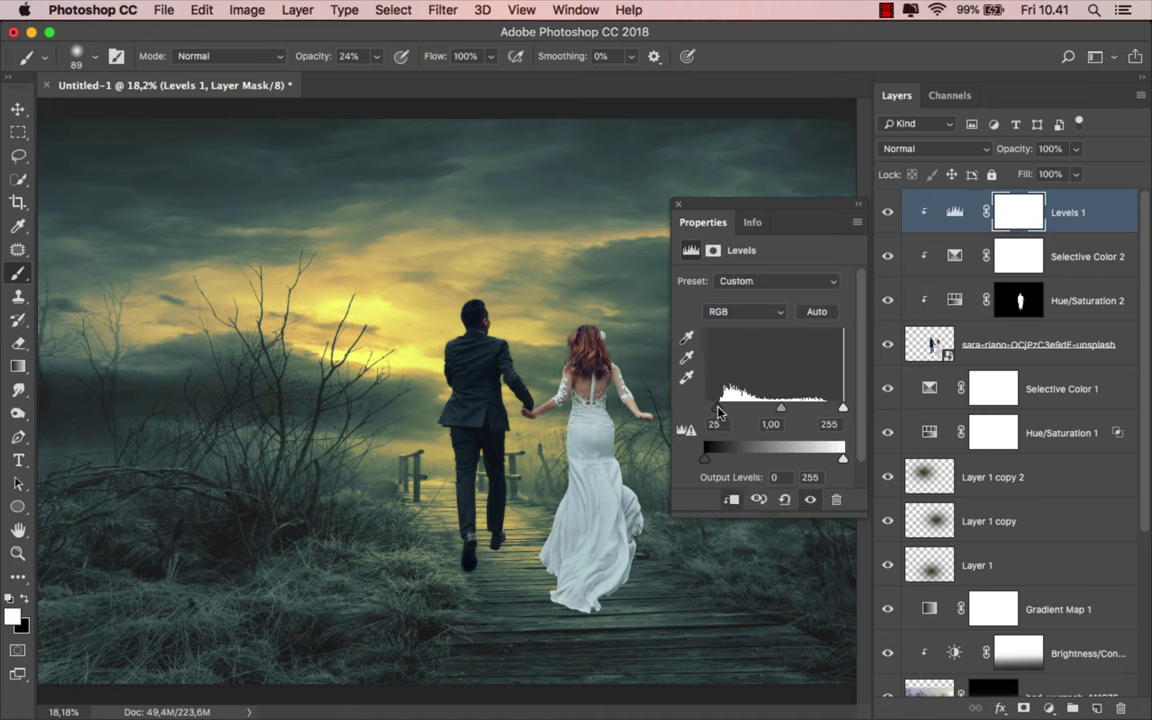
{"action": "left_click_drag", "start_coordinate": [845, 464], "coordinate": [824, 462]}
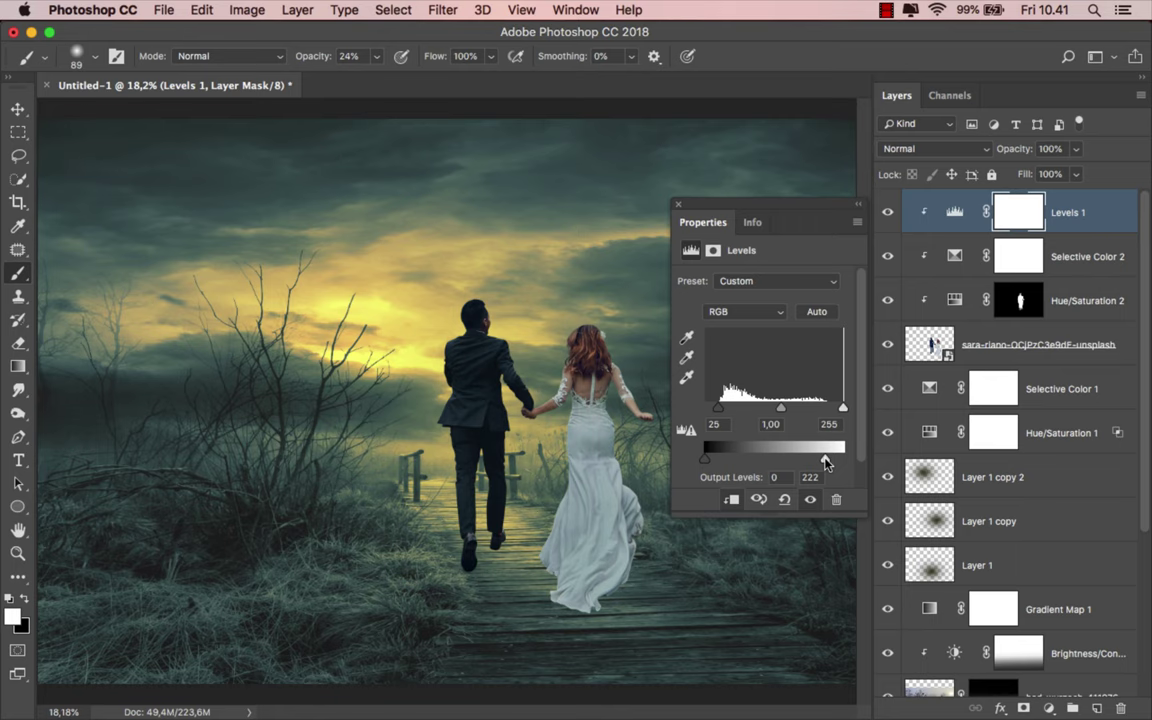
{"action": "left_click", "coordinate": [676, 207]}
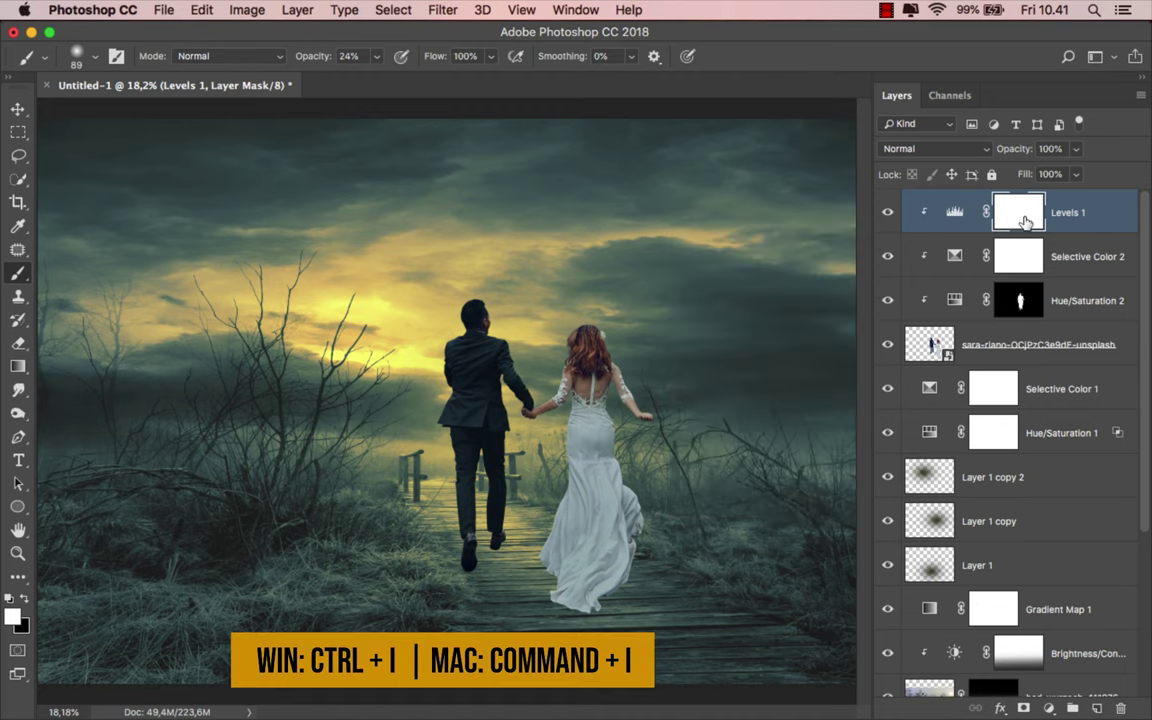
Invert the Levels 1 mask to black and set the brush opacity to 20%.
{"action": "key", "text": "ctrl+i"}
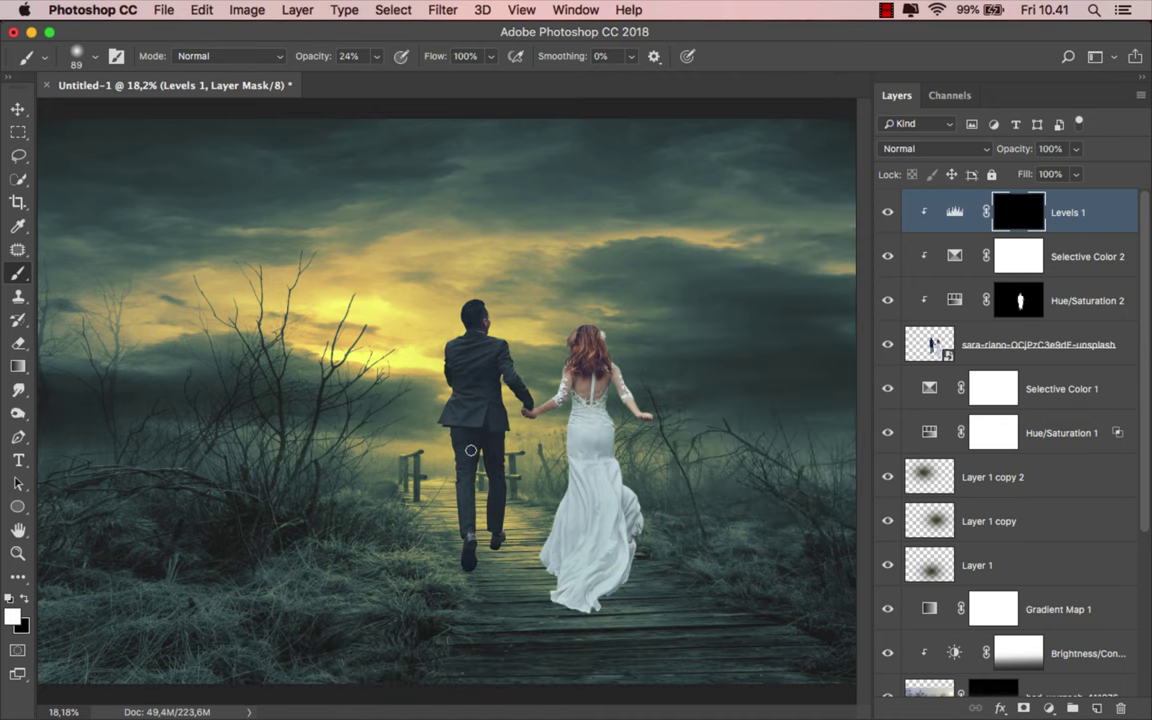
{"action": "scroll", "coordinate": [648, 553], "scroll_direction": "up", "scroll_amount": 2}
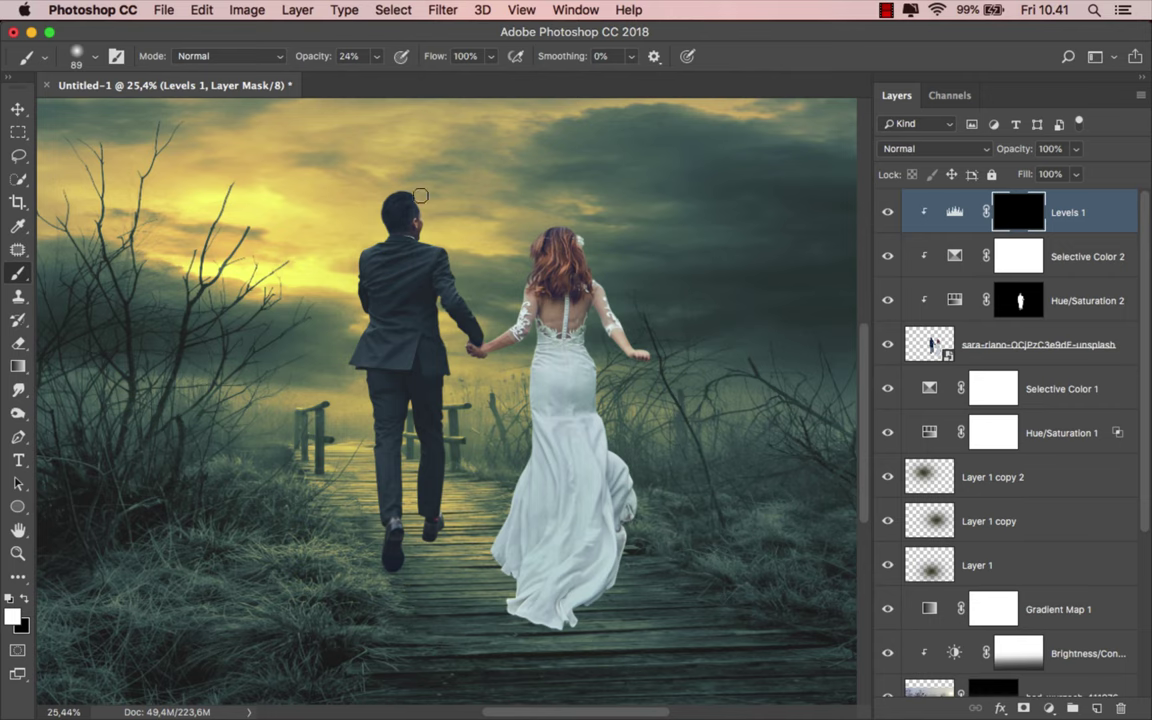
{"action": "left_click", "coordinate": [377, 58]}
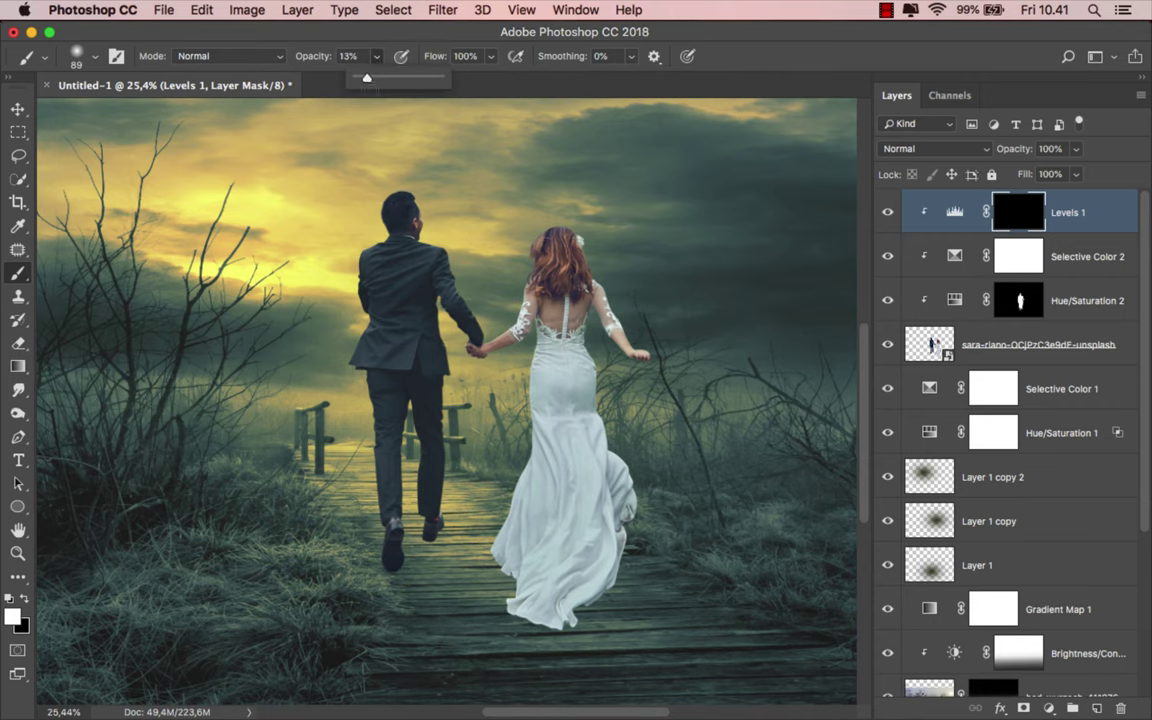
{"action": "scroll", "coordinate": [586, 550], "scroll_direction": "up", "scroll_amount": 1}
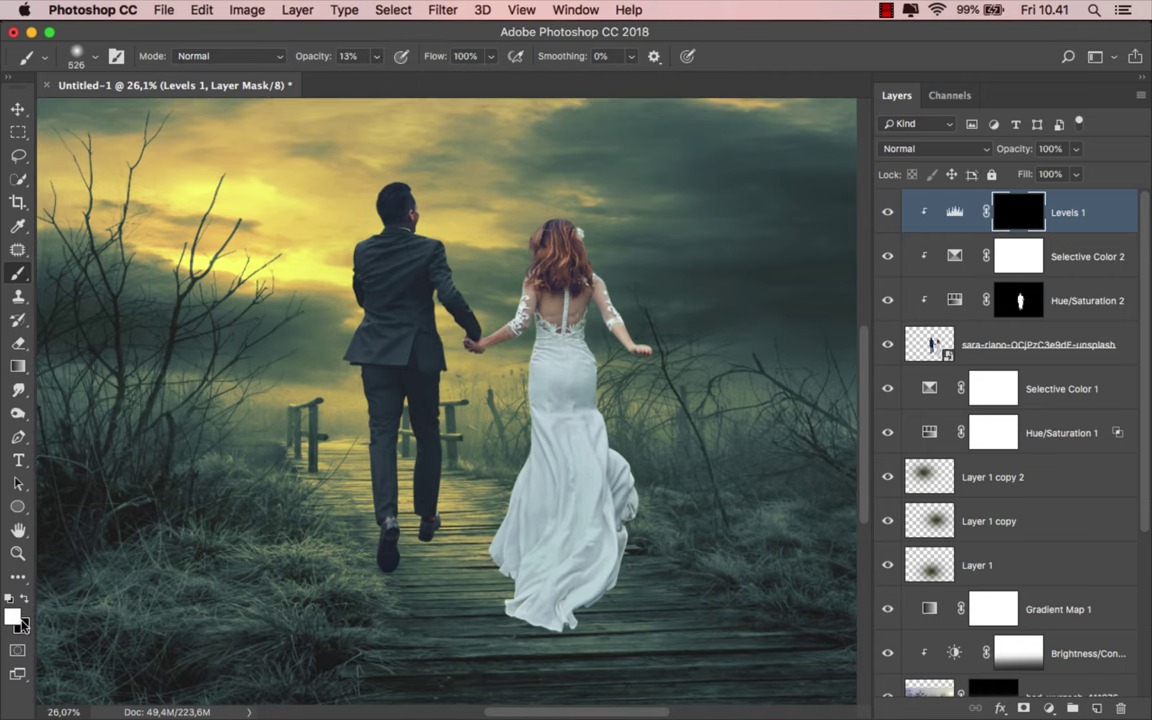
{"action": "scroll", "coordinate": [600, 610], "scroll_direction": "up", "scroll_amount": 1}
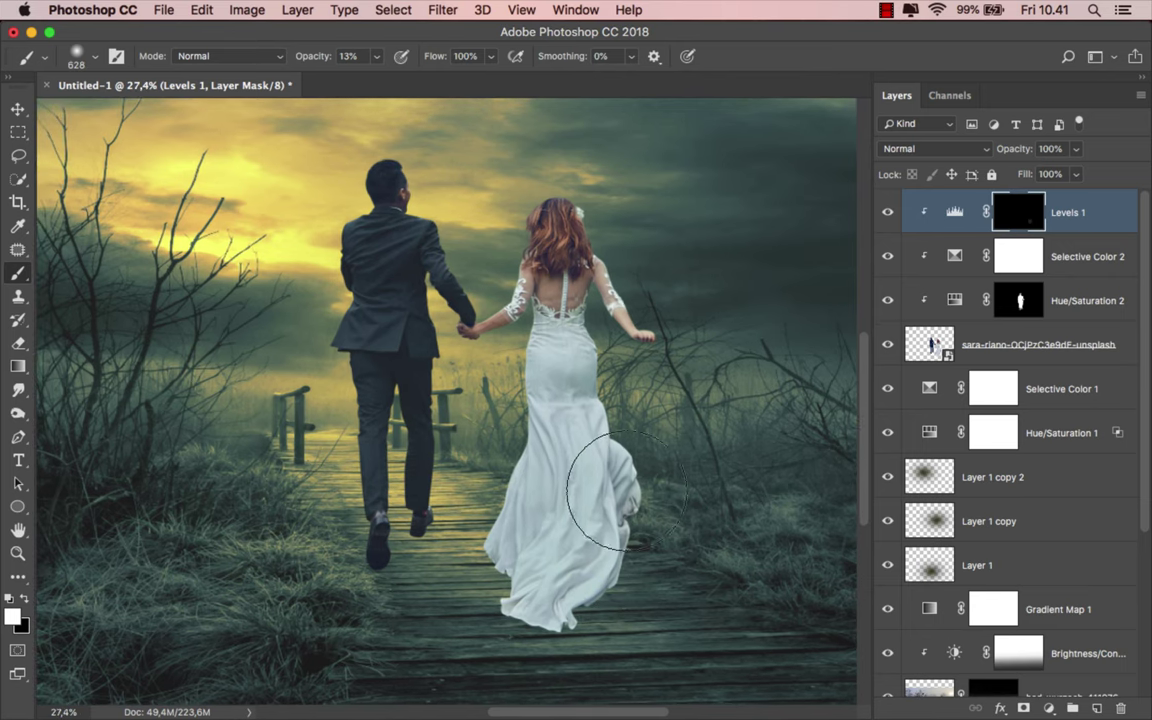
{"action": "scroll", "coordinate": [560, 340], "scroll_direction": "up", "scroll_amount": 2}
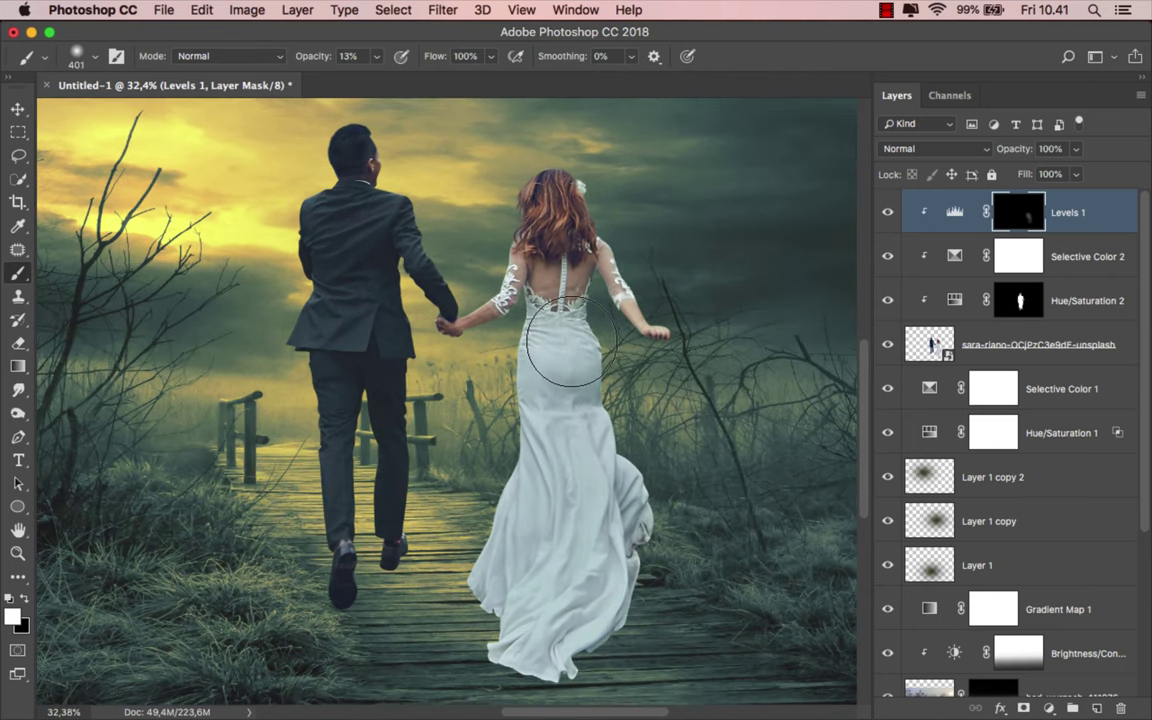
{"action": "key", "text": "2"}
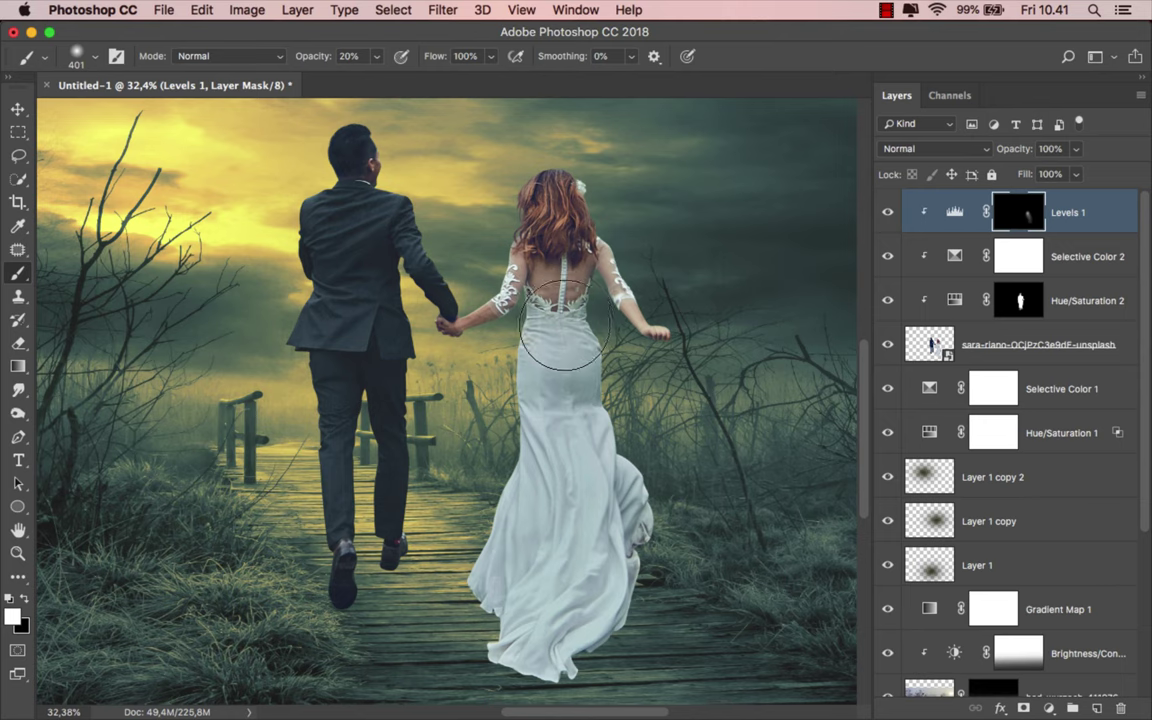
Paint the mask over the bride's dress: hips, bottom, middle, upper back and right edge.
{"action": "left_click_drag", "start_coordinate": [505, 300], "coordinate": [560, 405]}
{"action": "left_click_drag", "start_coordinate": [540, 522], "coordinate": [566, 524]}
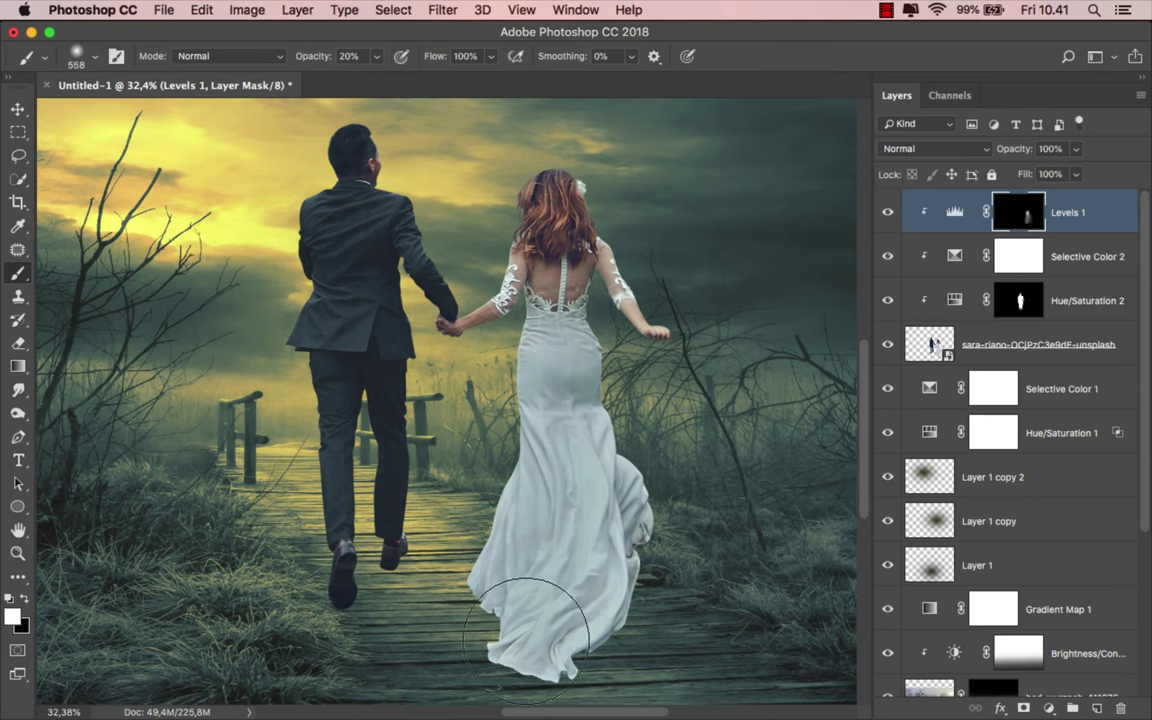
{"action": "left_click_drag", "start_coordinate": [553, 424], "coordinate": [515, 424]}
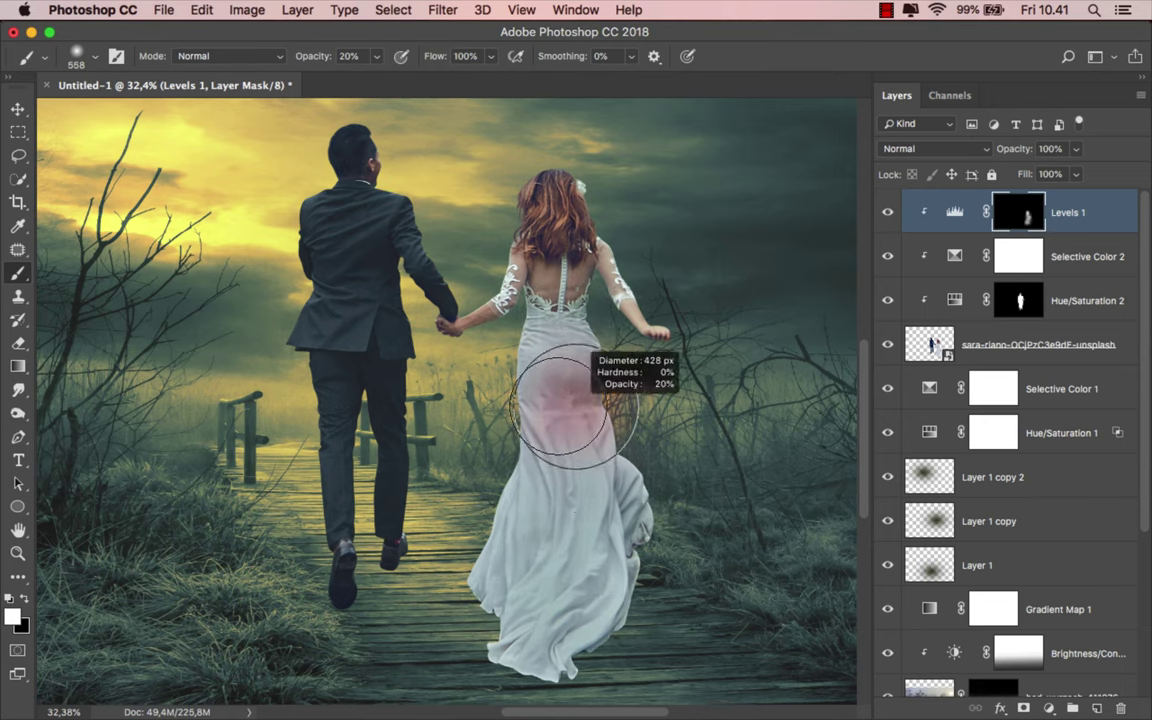
{"action": "mouse_move", "coordinate": [559, 249]}
{"action": "left_mouse_down"}
{"action": "mouse_move", "coordinate": [532, 249]}
{"action": "mouse_move", "coordinate": [530, 180]}
{"action": "mouse_move", "coordinate": [603, 295]}
{"action": "left_mouse_up"}
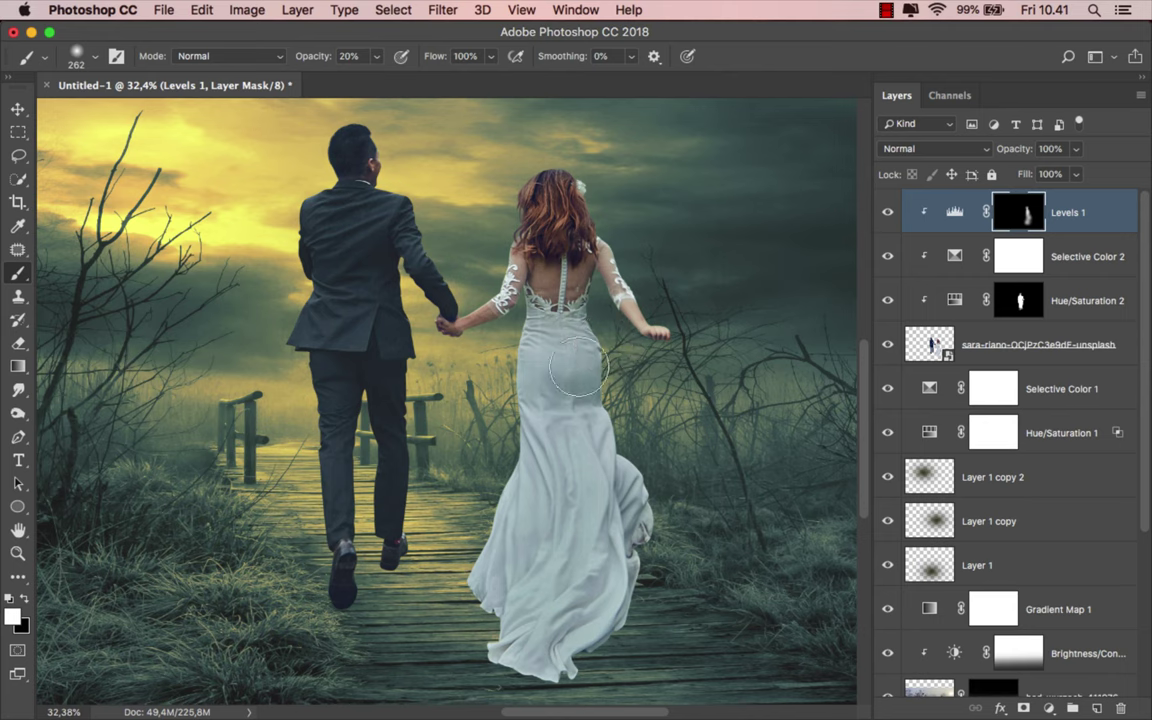
{"action": "left_click_drag", "start_coordinate": [578, 367], "coordinate": [540, 411]}
{"action": "scroll", "coordinate": [514, 480], "scroll_direction": "down", "scroll_amount": 2}
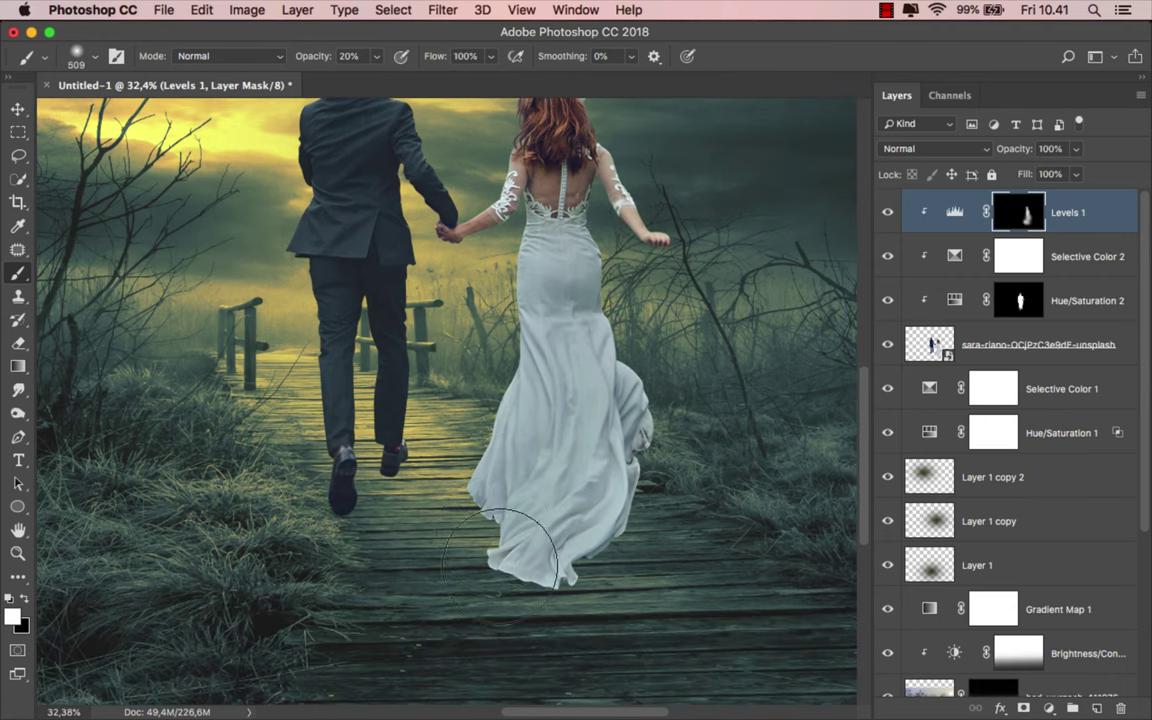
{"action": "left_click_drag", "start_coordinate": [500, 556], "coordinate": [624, 402]}
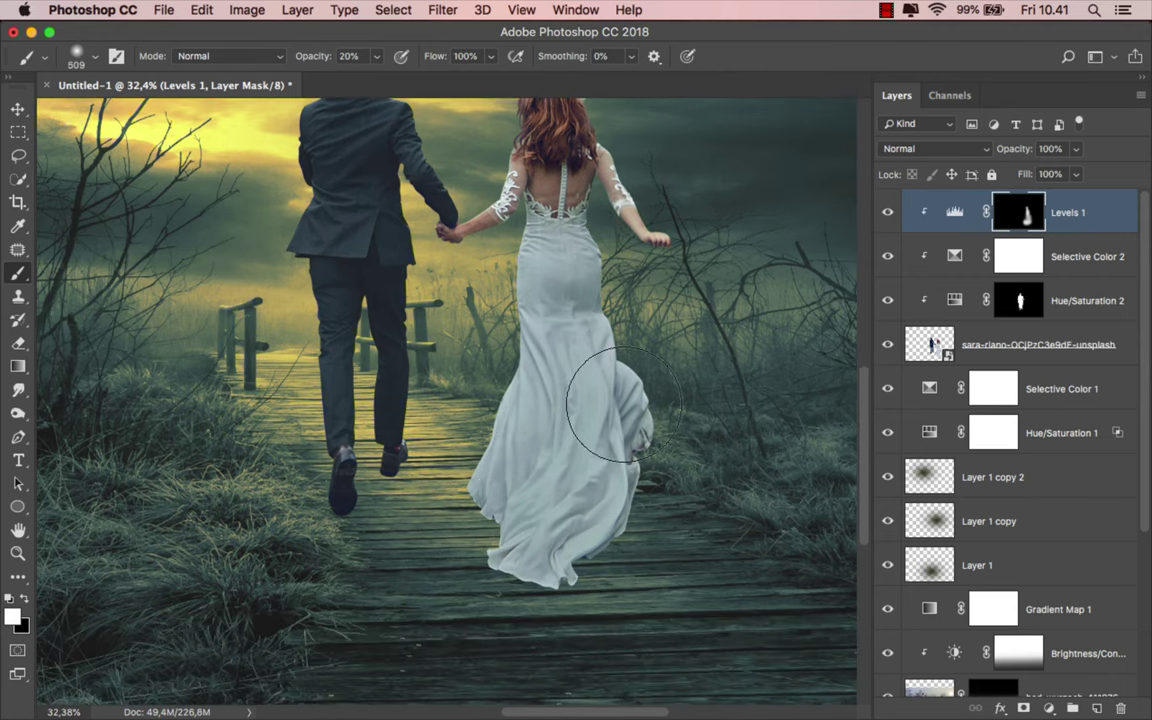
{"action": "scroll", "coordinate": [680, 420], "scroll_direction": "down", "scroll_amount": 2}
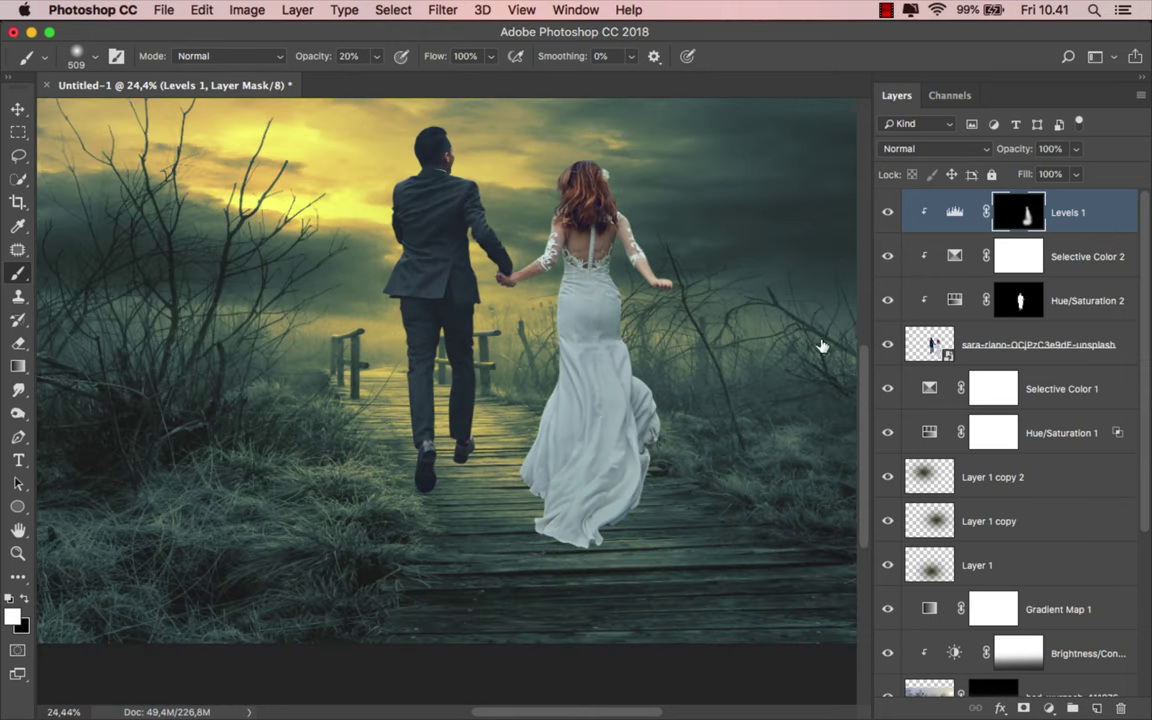
Toggle Levels 1 off and on to compare the couple, and fit the whole image on screen.
{"action": "left_click", "coordinate": [889, 217]}
{"action": "scroll", "coordinate": [637, 412], "scroll_direction": "down", "scroll_amount": 1}
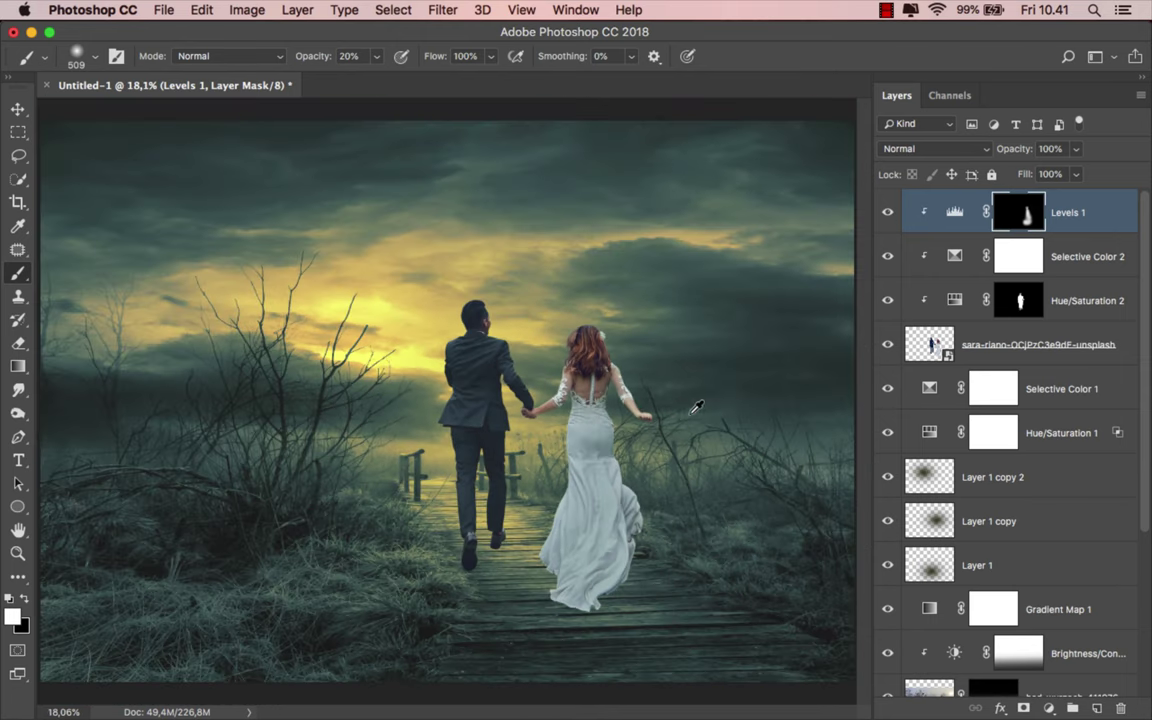
{"action": "key", "text": "super+0"}
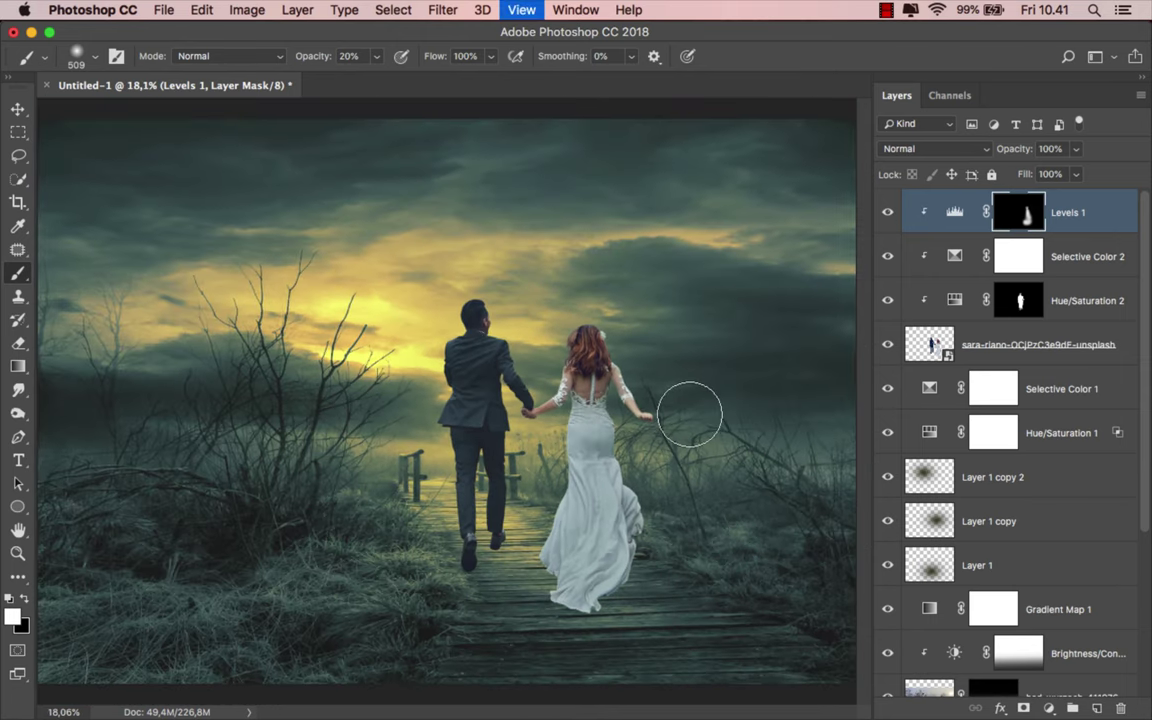
{"action": "key", "text": "super+2"}
{"action": "key", "text": "v"}
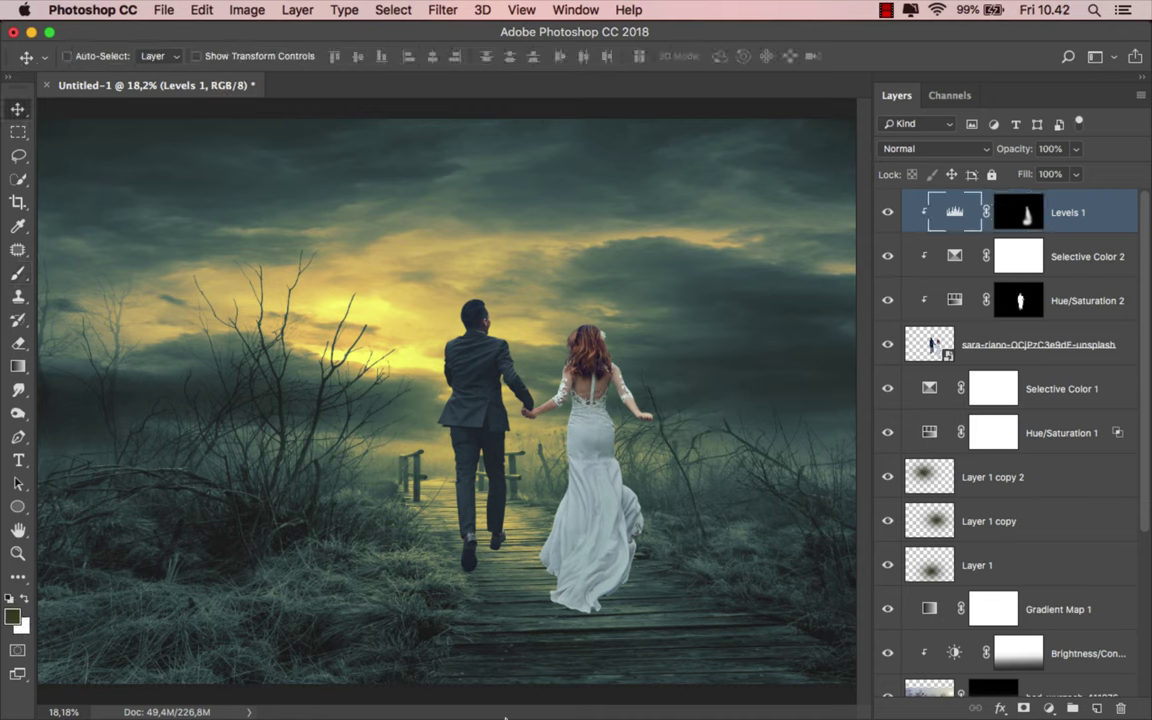
Place the cut-out couple PNG into the composite and rasterize the layer.
{"action": "left_click", "coordinate": [432, 681]}
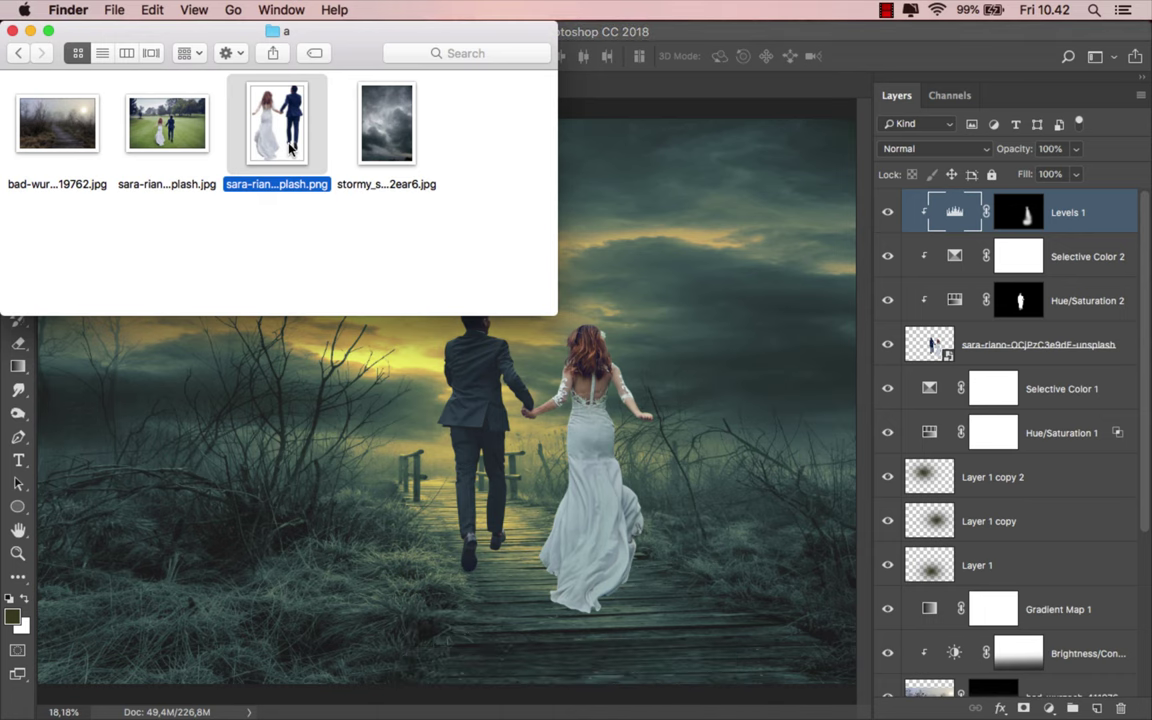
{"action": "left_click_drag", "start_coordinate": [290, 148], "coordinate": [548, 418]}
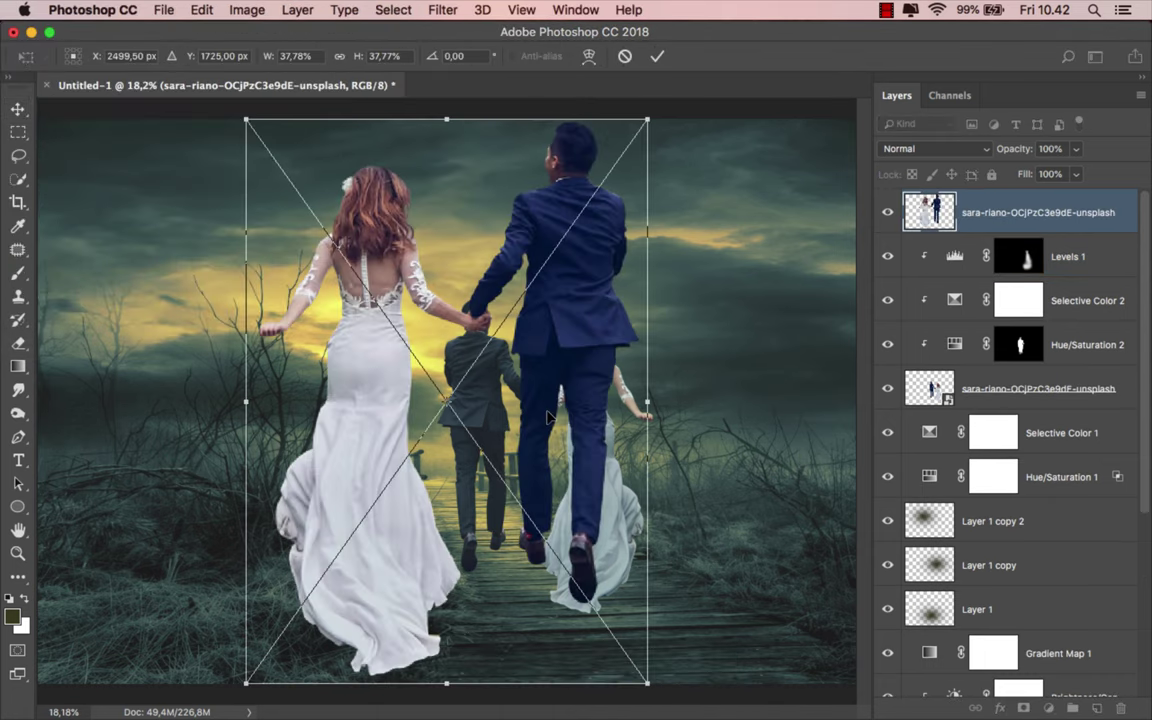
{"action": "left_click", "coordinate": [656, 59]}
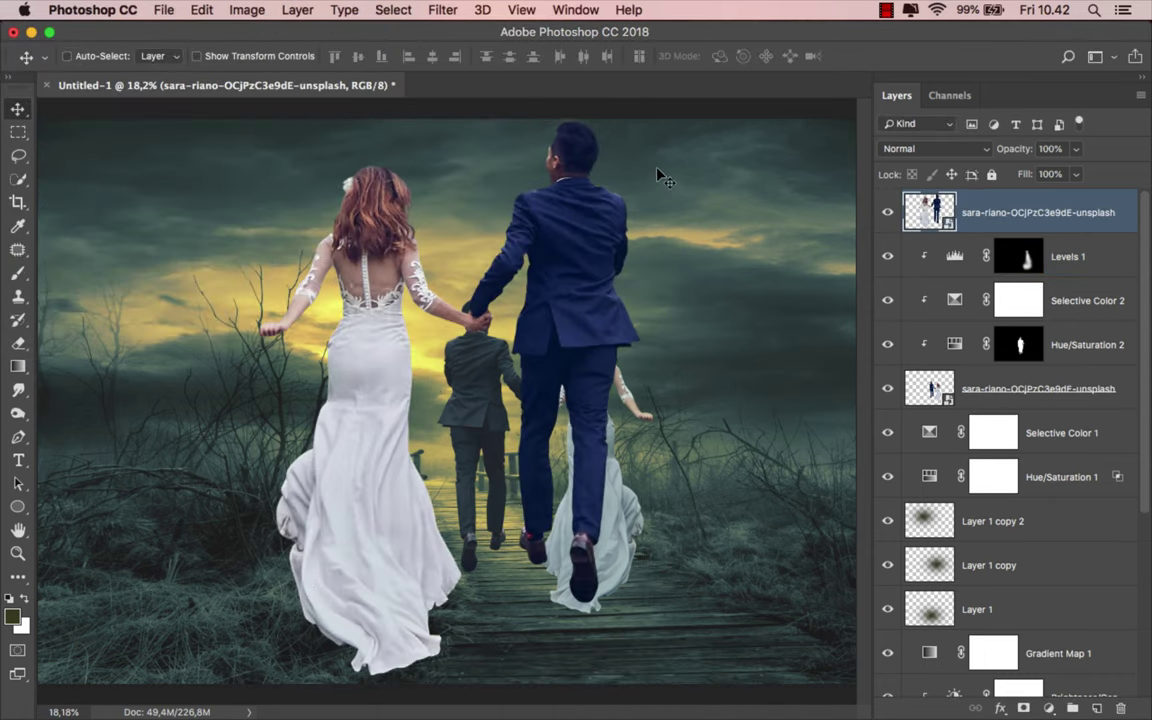
{"action": "right_click", "coordinate": [907, 200]}
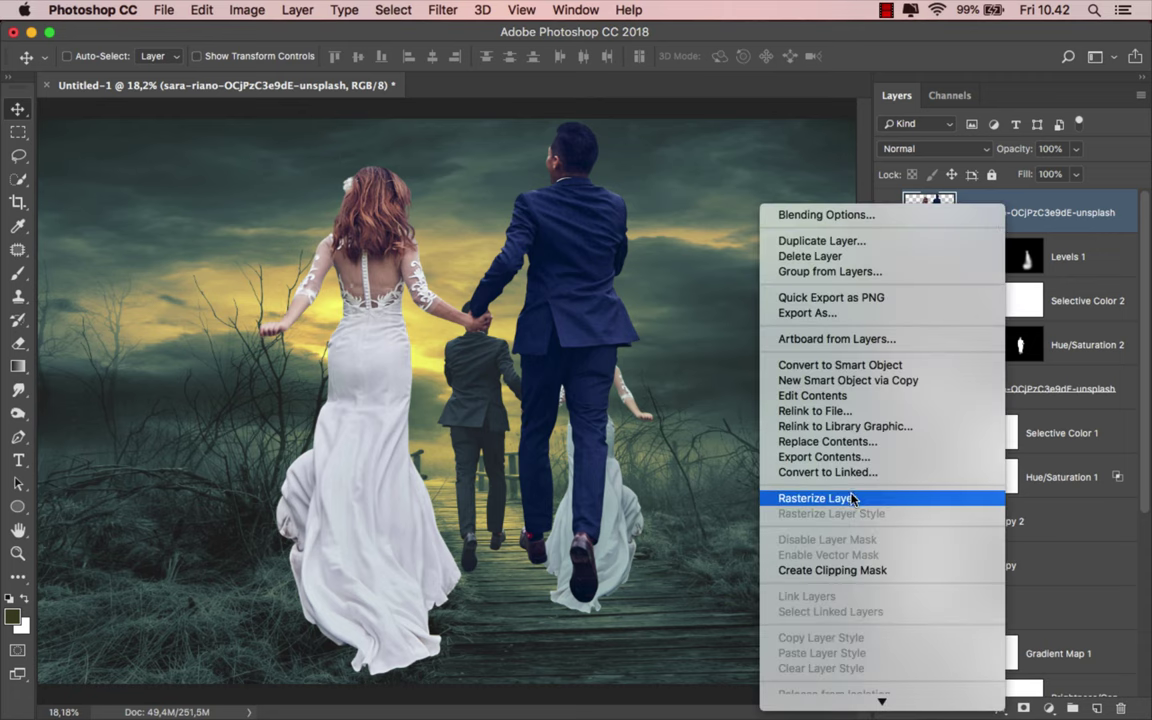
{"action": "left_click", "coordinate": [770, 449]}
Lasso the front bride's skirt, apply it as a mask, and move the skirt onto the bride.
{"action": "left_click", "coordinate": [19, 157]}
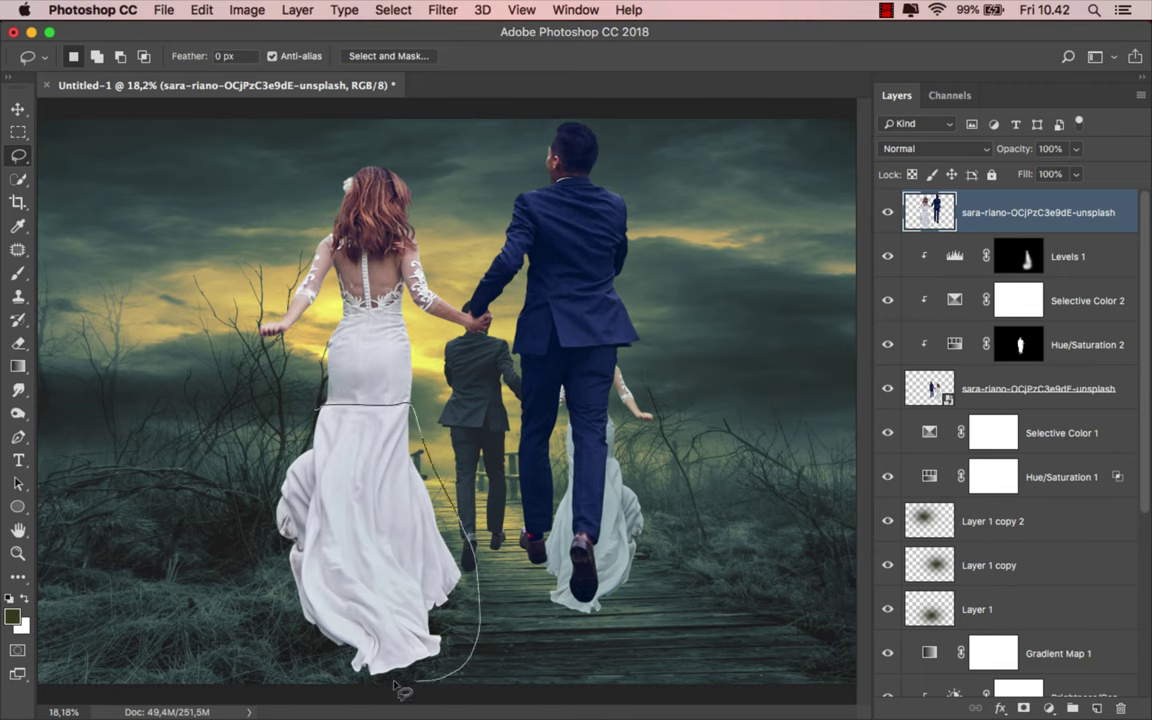
{"action": "left_click_drag", "start_coordinate": [283, 470], "coordinate": [310, 410]}
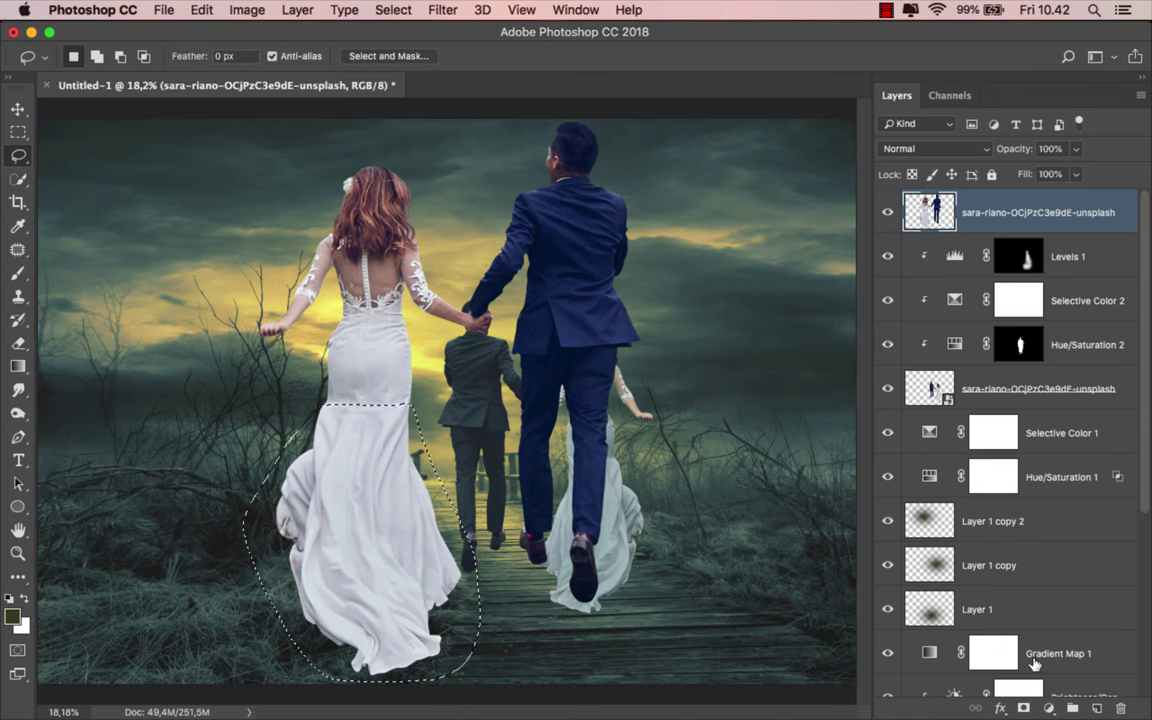
{"action": "left_click", "coordinate": [1024, 708]}
{"action": "right_click", "coordinate": [993, 212]}
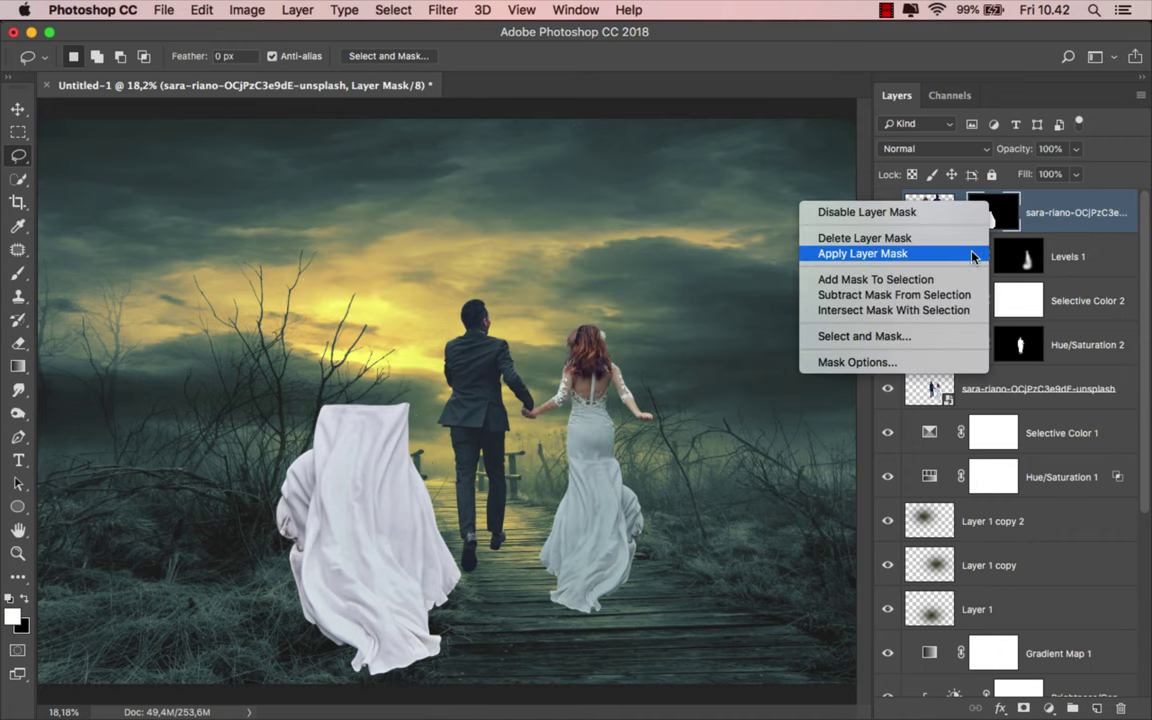
{"action": "left_click", "coordinate": [900, 253]}
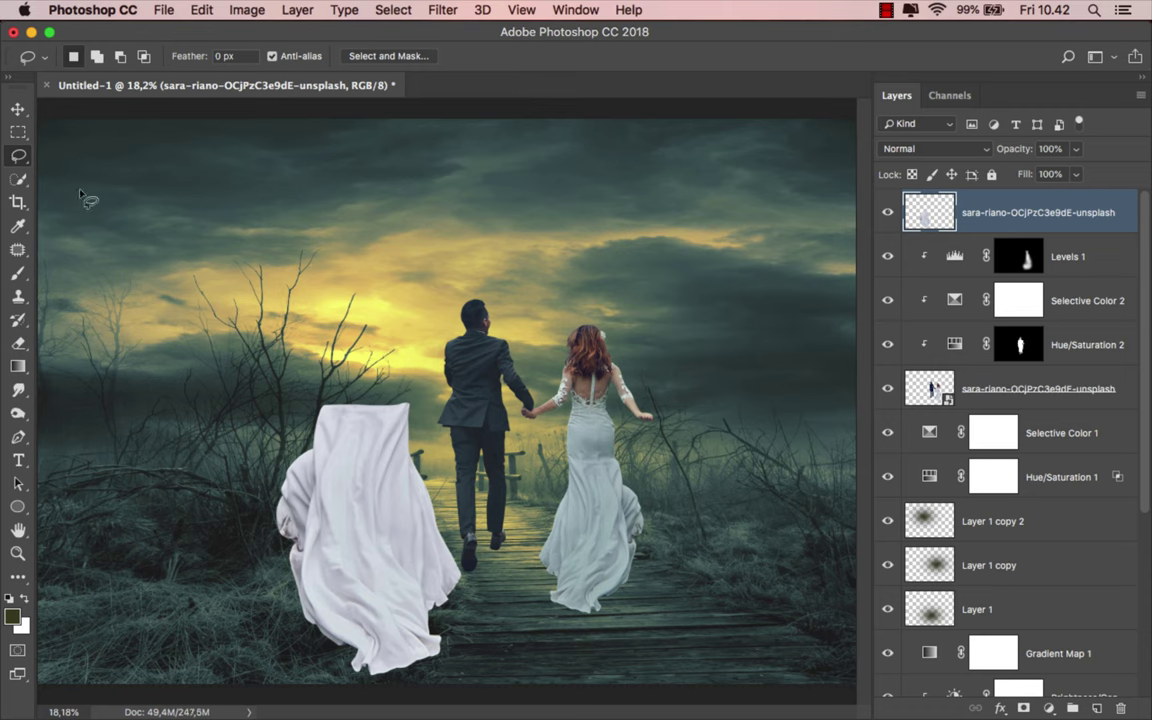
{"action": "left_click", "coordinate": [16, 110]}
{"action": "left_click_drag", "start_coordinate": [330, 485], "coordinate": [560, 492]}
Scale the borrowed skirt down, flip it horizontally, and fit it under the bride's hips.
{"action": "key", "text": "super+t"}
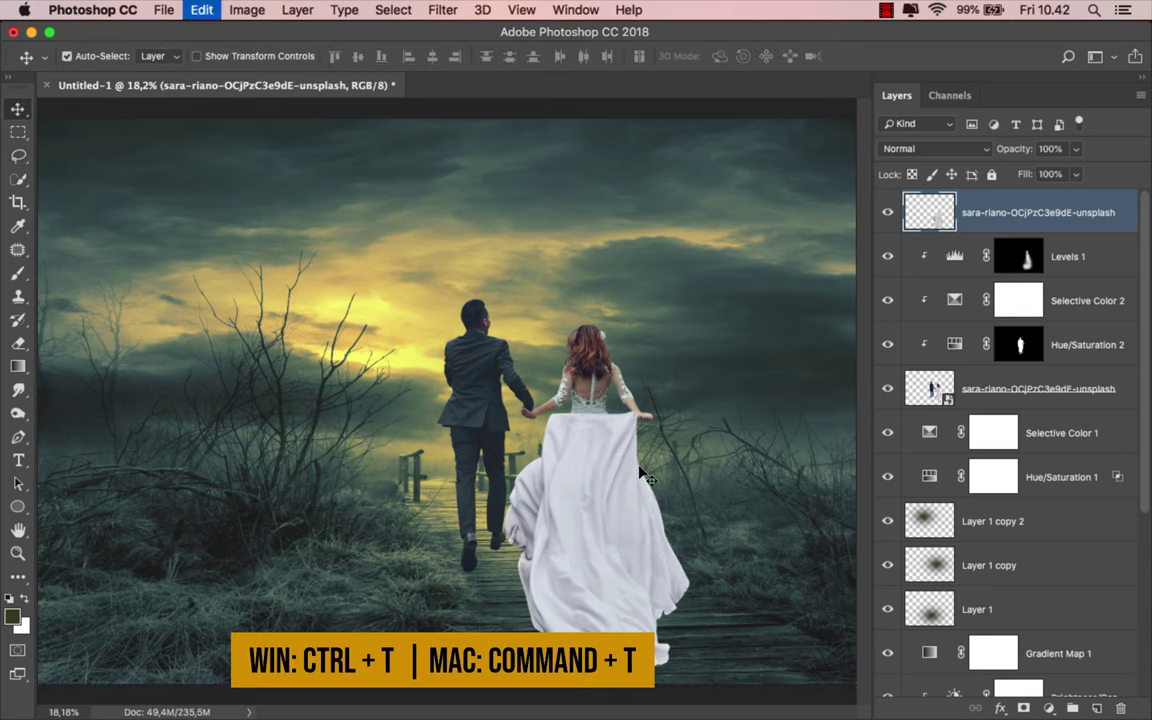
{"action": "left_click_drag", "start_coordinate": [692, 409], "coordinate": [651, 465]}
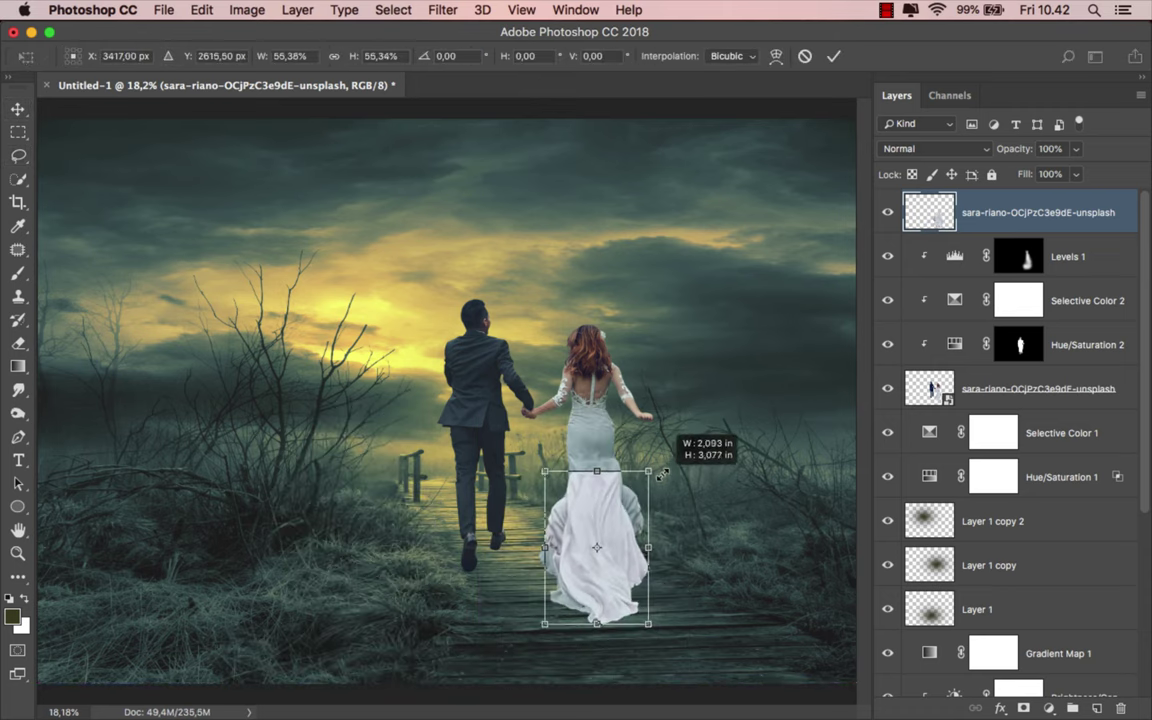
{"action": "scroll", "coordinate": [651, 515], "scroll_direction": "up", "scroll_amount": 2}
{"action": "scroll", "coordinate": [651, 518], "scroll_direction": "up", "scroll_amount": 2}
{"action": "left_click_drag", "start_coordinate": [634, 513], "coordinate": [609, 398]}
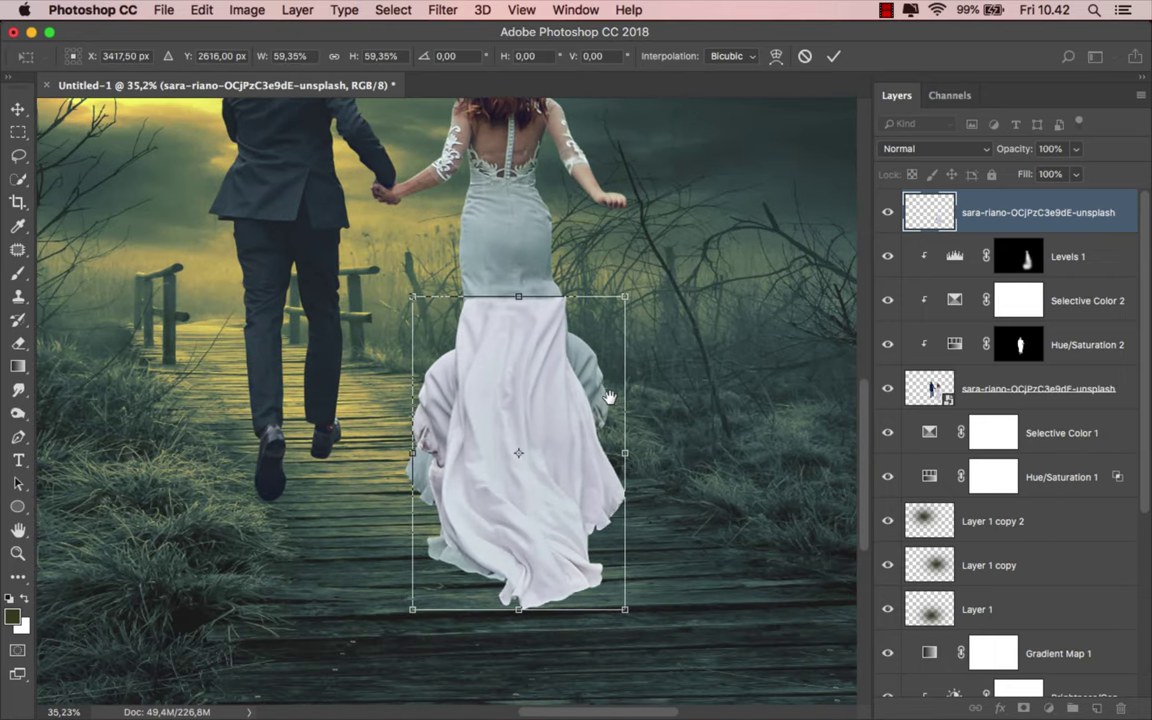
{"action": "right_click", "coordinate": [572, 393]}
{"action": "left_click", "coordinate": [630, 620]}
{"action": "left_click_drag", "start_coordinate": [555, 449], "coordinate": [546, 430]}
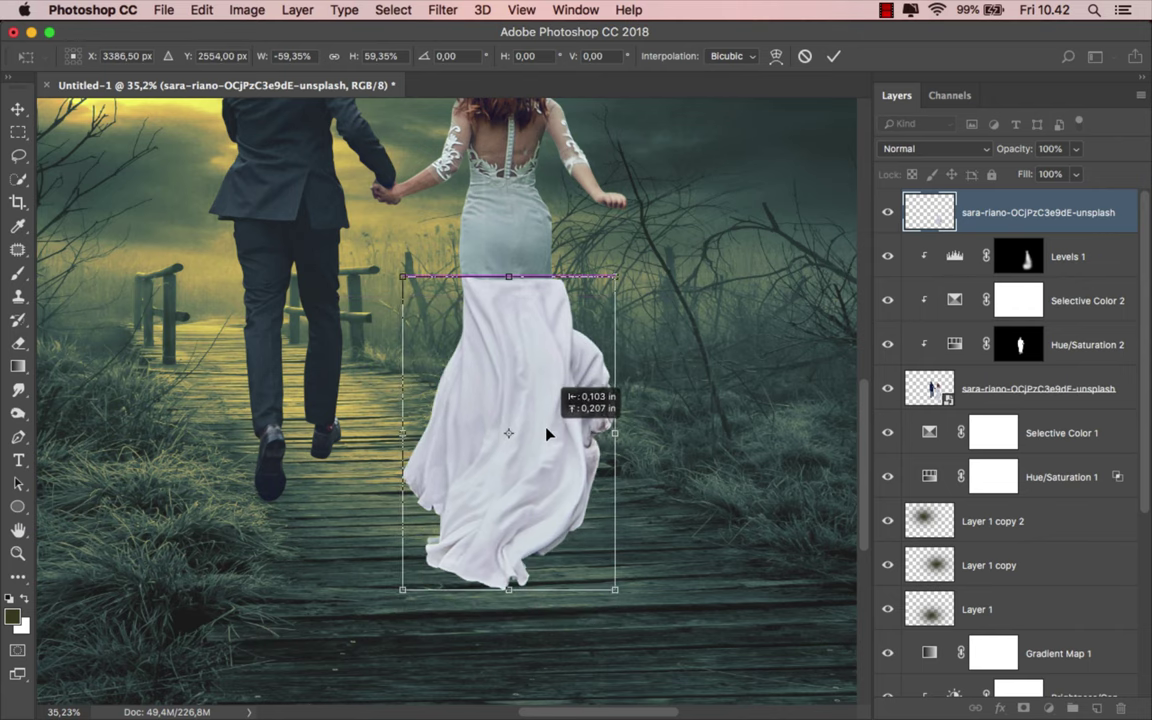
{"action": "mouse_move", "coordinate": [619, 288]}
{"action": "left_mouse_down"}
{"action": "mouse_move", "coordinate": [600, 286]}
{"action": "mouse_move", "coordinate": [609, 271]}
{"action": "left_mouse_up"}
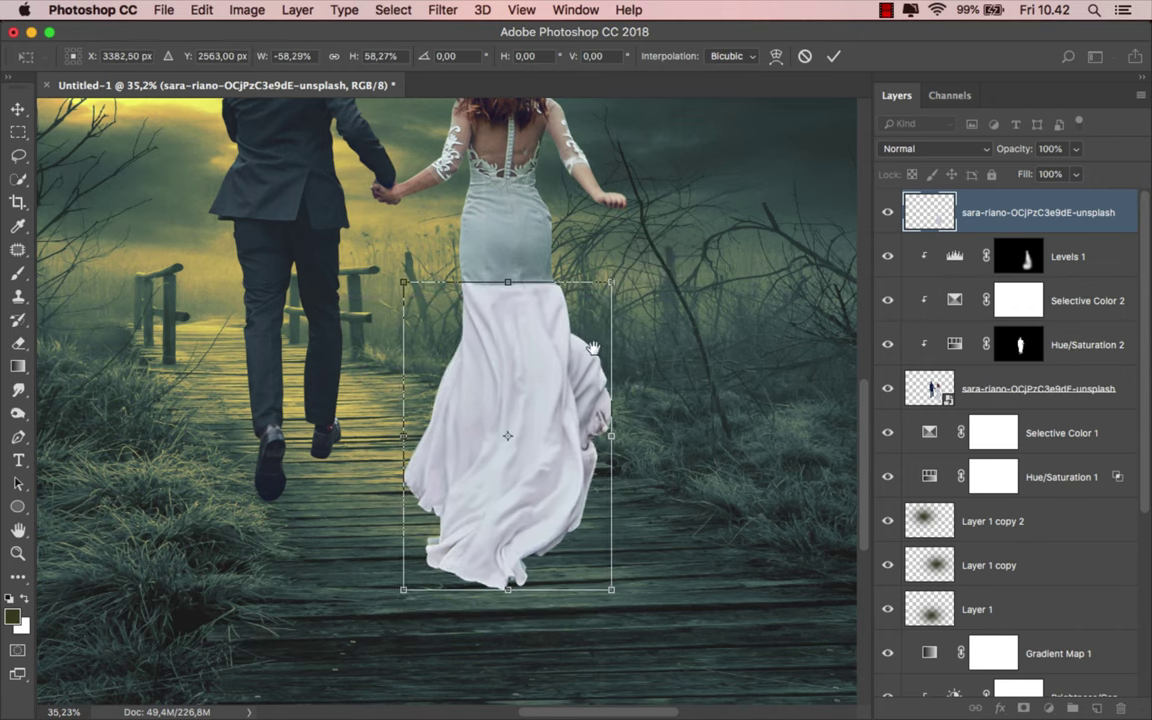
Warp the skirt, pulling its hem down and out to the right into a long train.
{"action": "scroll", "coordinate": [504, 314], "scroll_direction": "down", "scroll_amount": 2}
{"action": "scroll", "coordinate": [510, 340], "scroll_direction": "down", "scroll_amount": 1}
{"action": "scroll", "coordinate": [519, 374], "scroll_direction": "down", "scroll_amount": 1}
{"action": "right_click", "coordinate": [517, 378]}
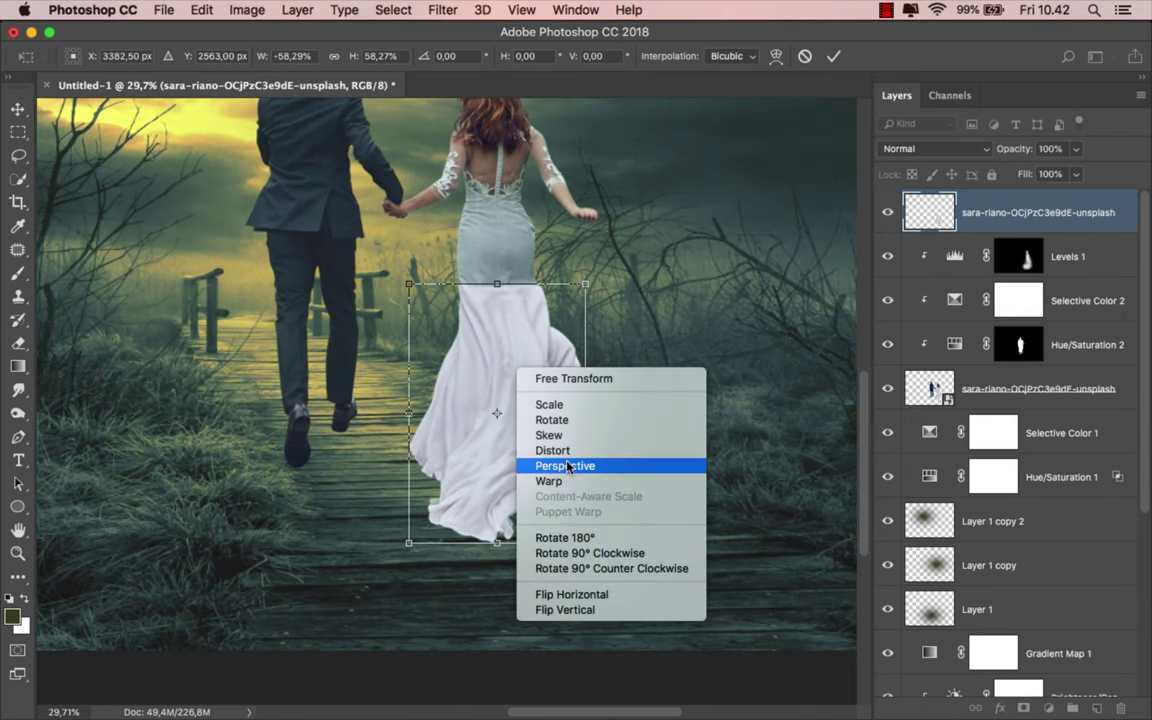
{"action": "left_click", "coordinate": [545, 478]}
{"action": "left_click_drag", "start_coordinate": [586, 548], "coordinate": [772, 604]}
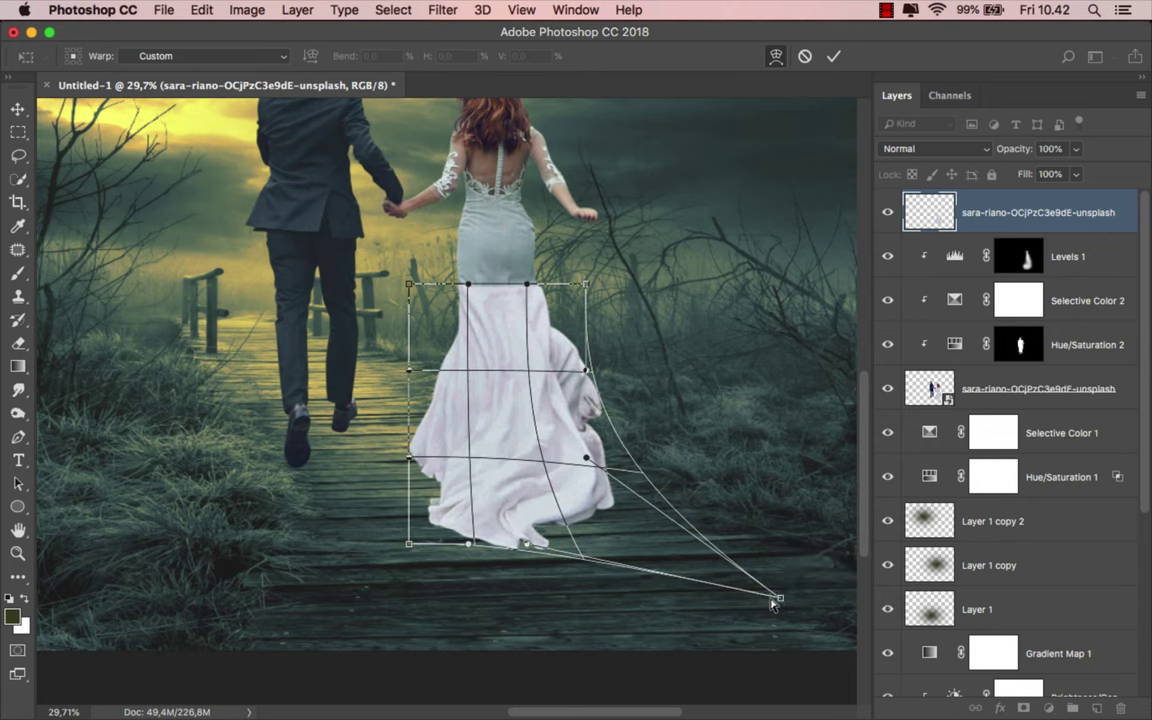
{"action": "left_click_drag", "start_coordinate": [541, 549], "coordinate": [623, 636]}
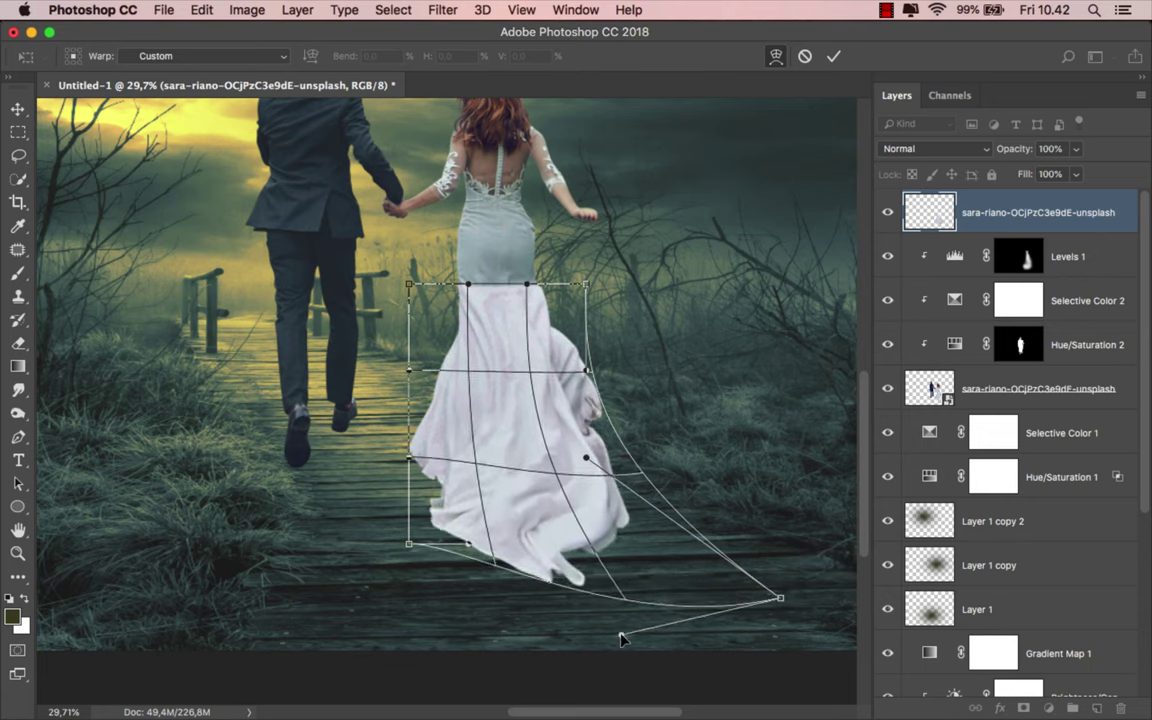
{"action": "left_click_drag", "start_coordinate": [779, 598], "coordinate": [793, 599]}
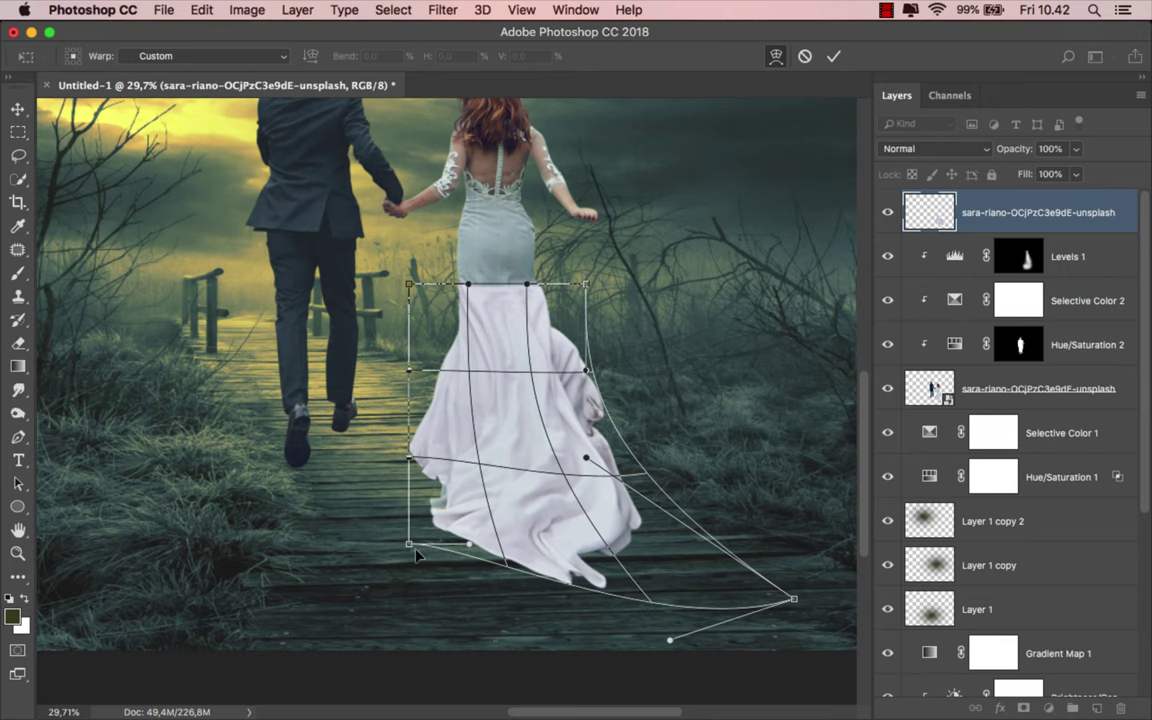
{"action": "mouse_move", "coordinate": [409, 544]}
{"action": "left_mouse_down"}
{"action": "mouse_move", "coordinate": [411, 535]}
{"action": "mouse_move", "coordinate": [384, 622]}
{"action": "mouse_move", "coordinate": [447, 581]}
{"action": "mouse_move", "coordinate": [475, 587]}
{"action": "mouse_move", "coordinate": [450, 556]}
{"action": "left_mouse_up"}
{"action": "scroll", "coordinate": [459, 482], "scroll_direction": "down", "scroll_amount": 2}
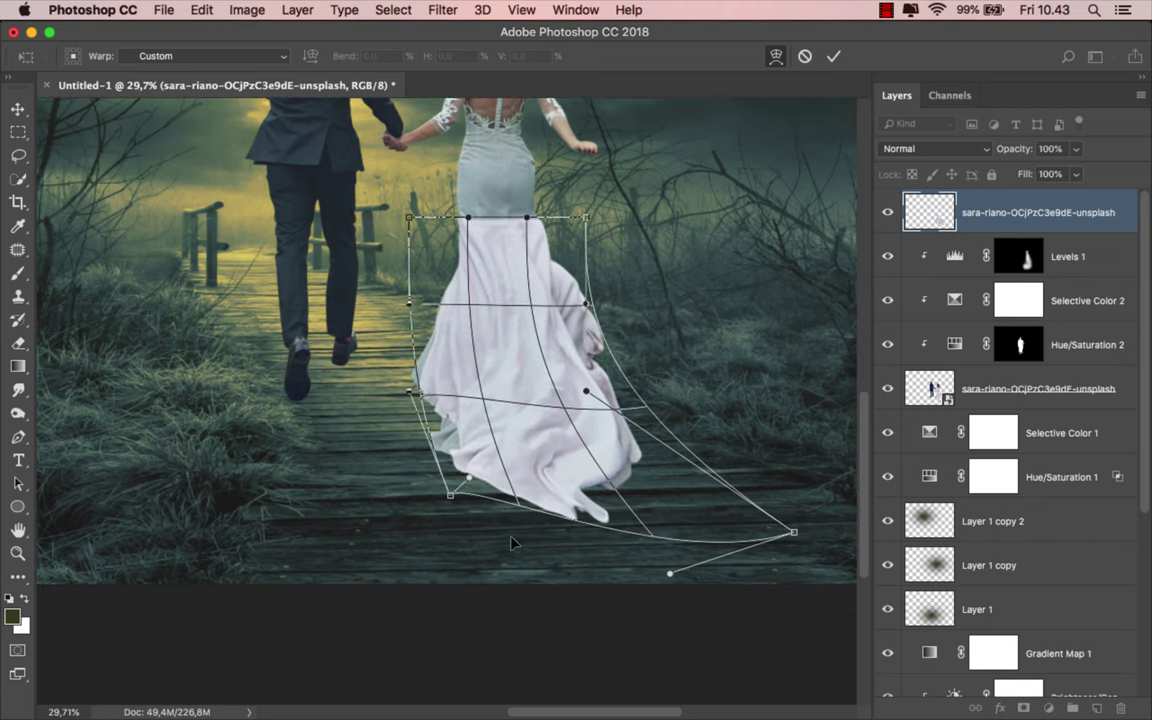
{"action": "left_click_drag", "start_coordinate": [509, 517], "coordinate": [520, 540]}
{"action": "left_click_drag", "start_coordinate": [650, 548], "coordinate": [735, 528]}
Tuck the skirt's top-right corner in at the waist, smooth the lower hem, and commit the warp.
{"action": "scroll", "coordinate": [735, 528], "scroll_direction": "up", "scroll_amount": 3}
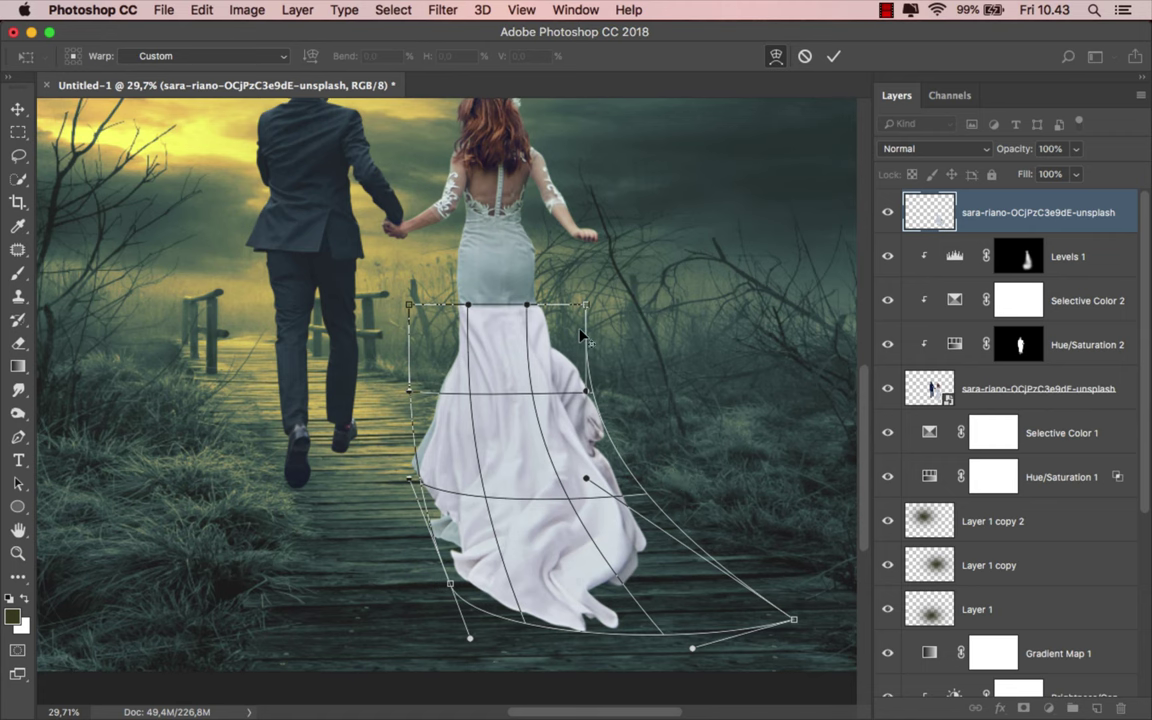
{"action": "scroll", "coordinate": [585, 305], "scroll_direction": "up", "scroll_amount": 3}
{"action": "left_click_drag", "start_coordinate": [585, 307], "coordinate": [577, 305]}
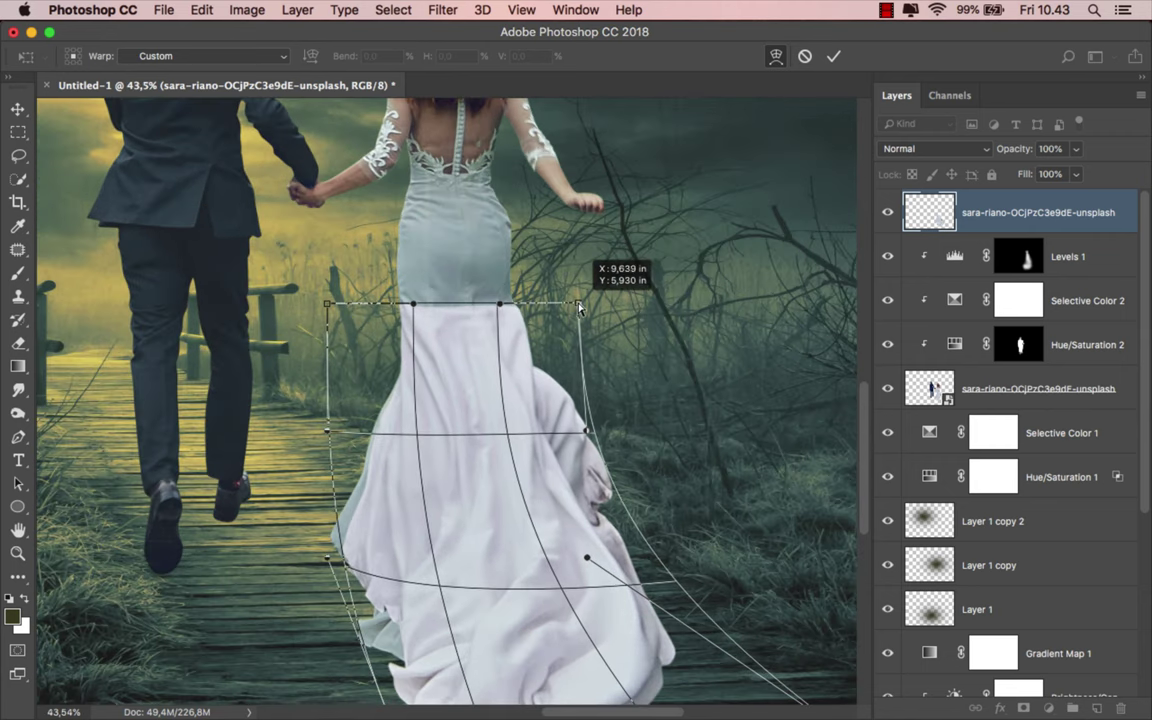
{"action": "scroll", "coordinate": [577, 305], "scroll_direction": "right", "scroll_amount": 2}
{"action": "scroll", "coordinate": [551, 415], "scroll_direction": "down", "scroll_amount": 5}
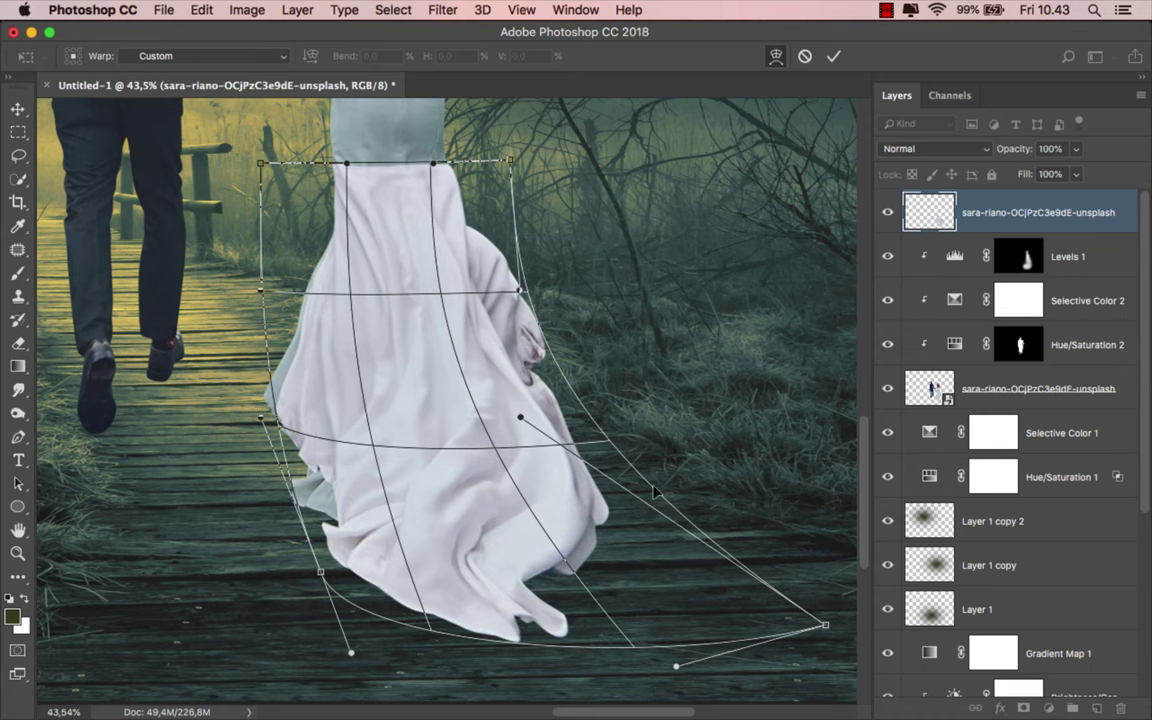
{"action": "scroll", "coordinate": [553, 420], "scroll_direction": "down", "scroll_amount": 2}
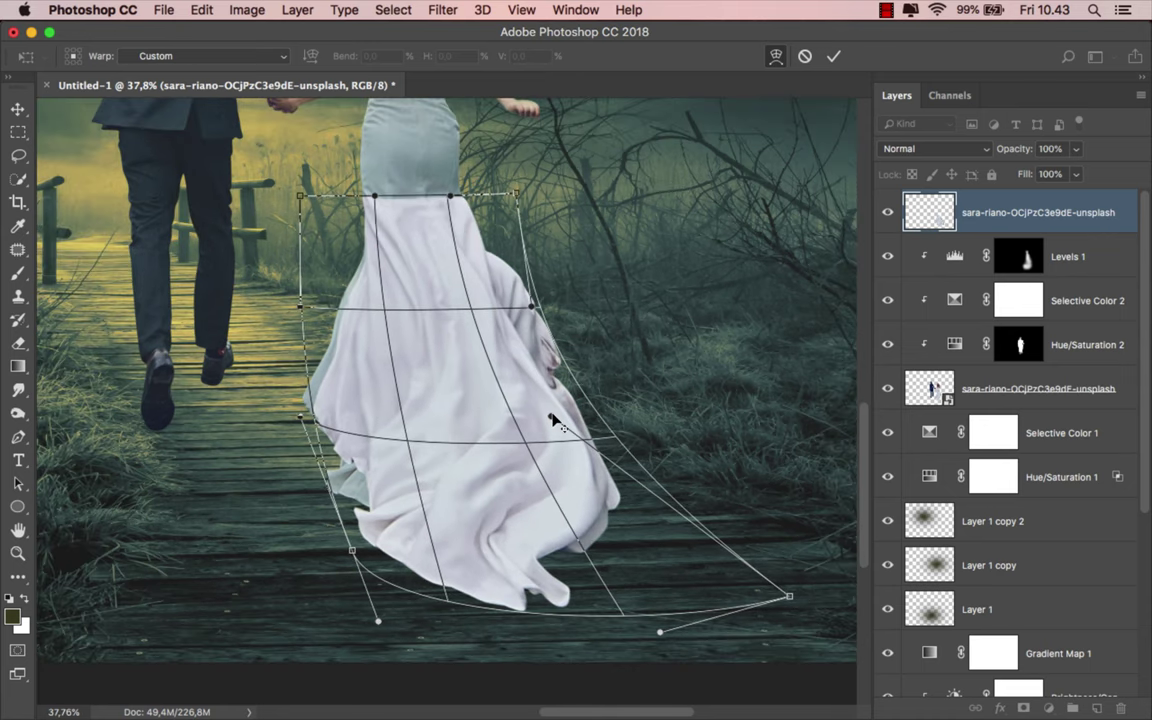
{"action": "scroll", "coordinate": [580, 428], "scroll_direction": "down", "scroll_amount": 2}
{"action": "scroll", "coordinate": [580, 428], "scroll_direction": "down", "scroll_amount": 1}
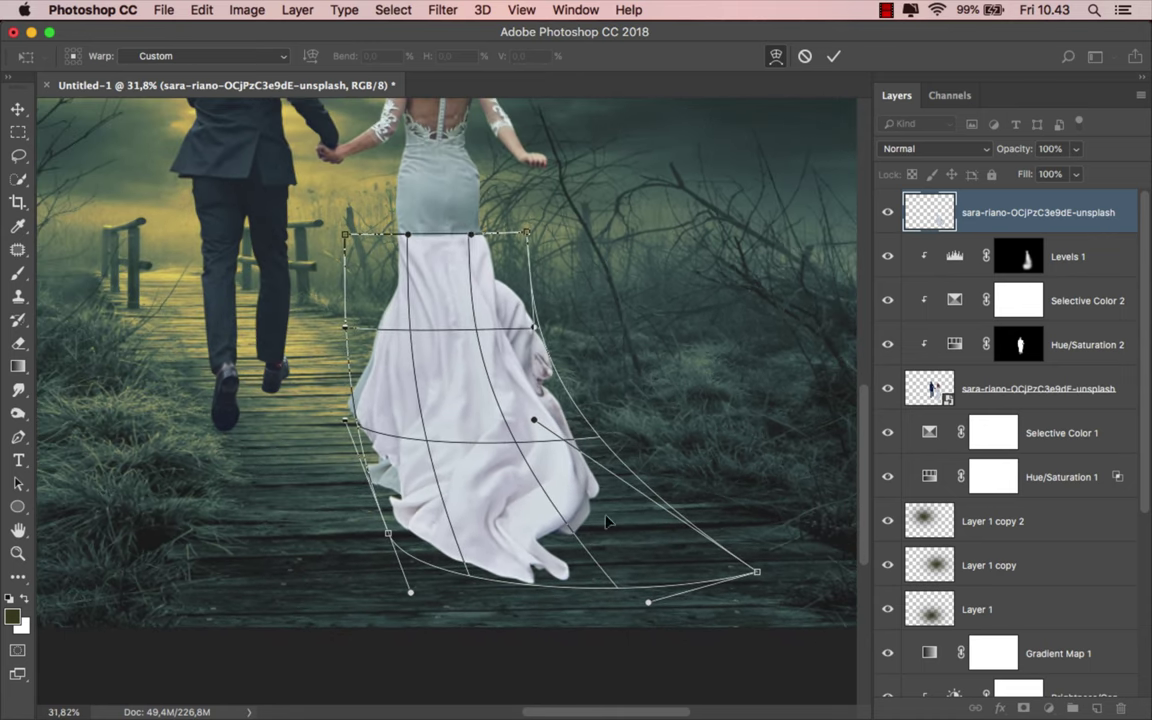
{"action": "left_click_drag", "start_coordinate": [658, 559], "coordinate": [640, 520]}
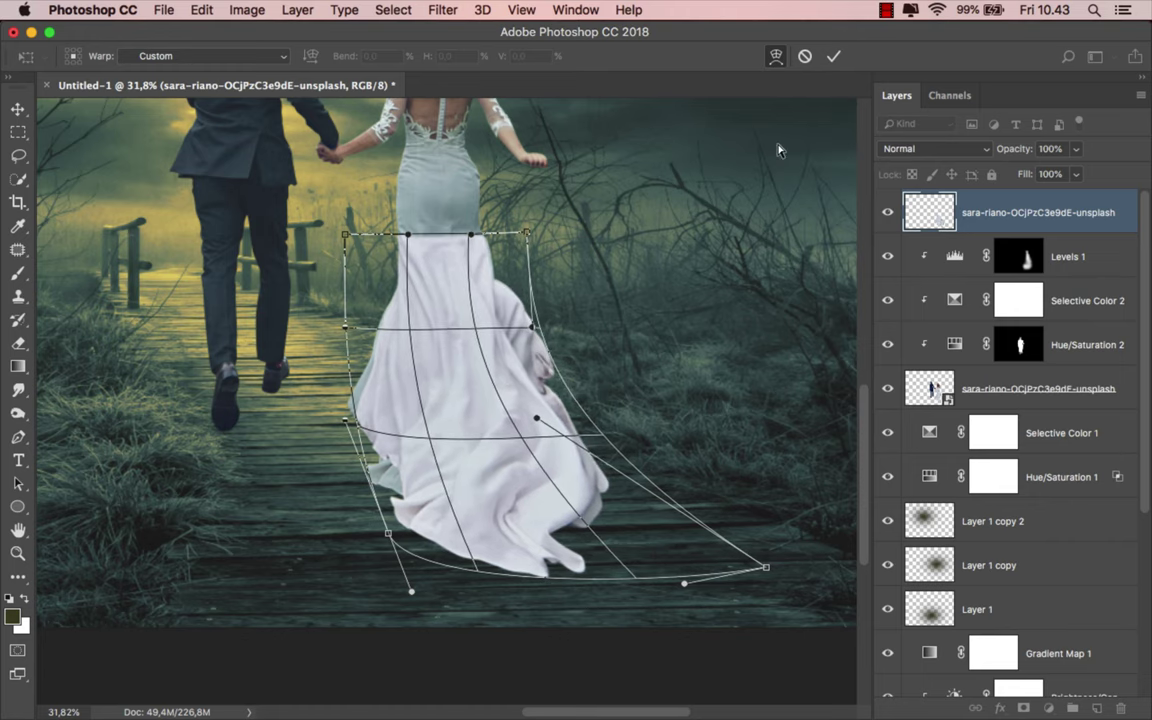
{"action": "left_click", "coordinate": [835, 57]}
Add a white layer mask to the dress train and set up a brush painting black.
{"action": "left_click_drag", "start_coordinate": [617, 365], "coordinate": [630, 391]}
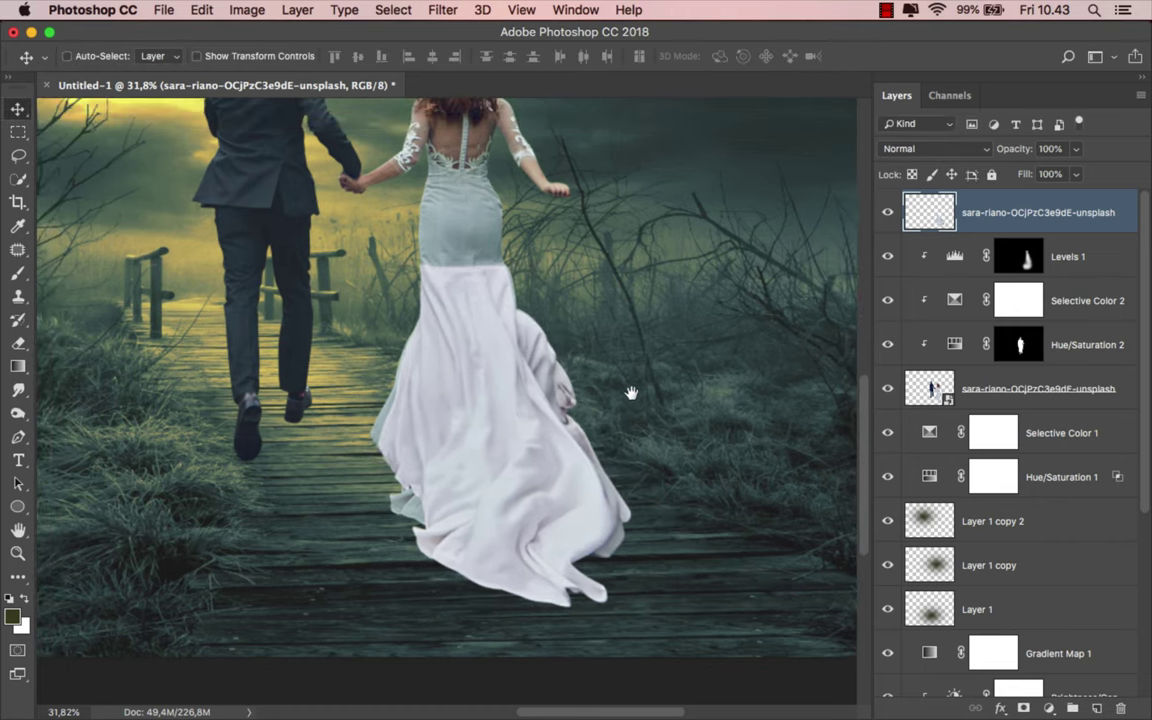
{"action": "left_click", "coordinate": [1024, 708]}
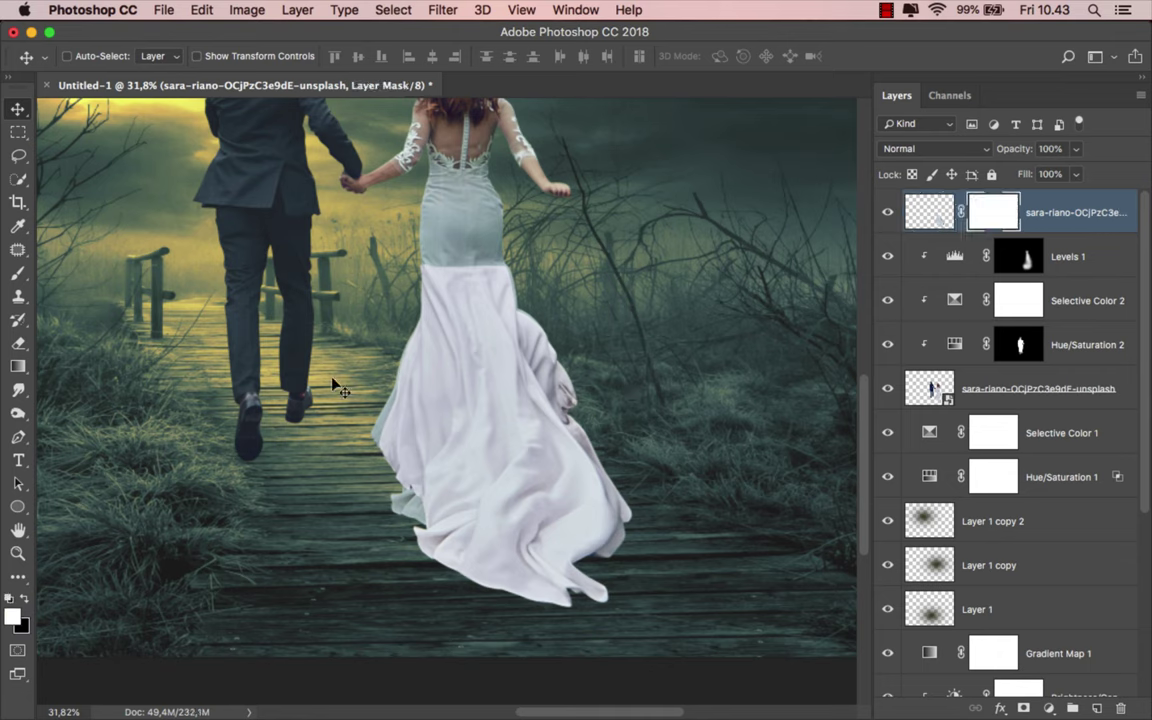
{"action": "left_click", "coordinate": [18, 273]}
{"action": "left_click", "coordinate": [80, 266]}
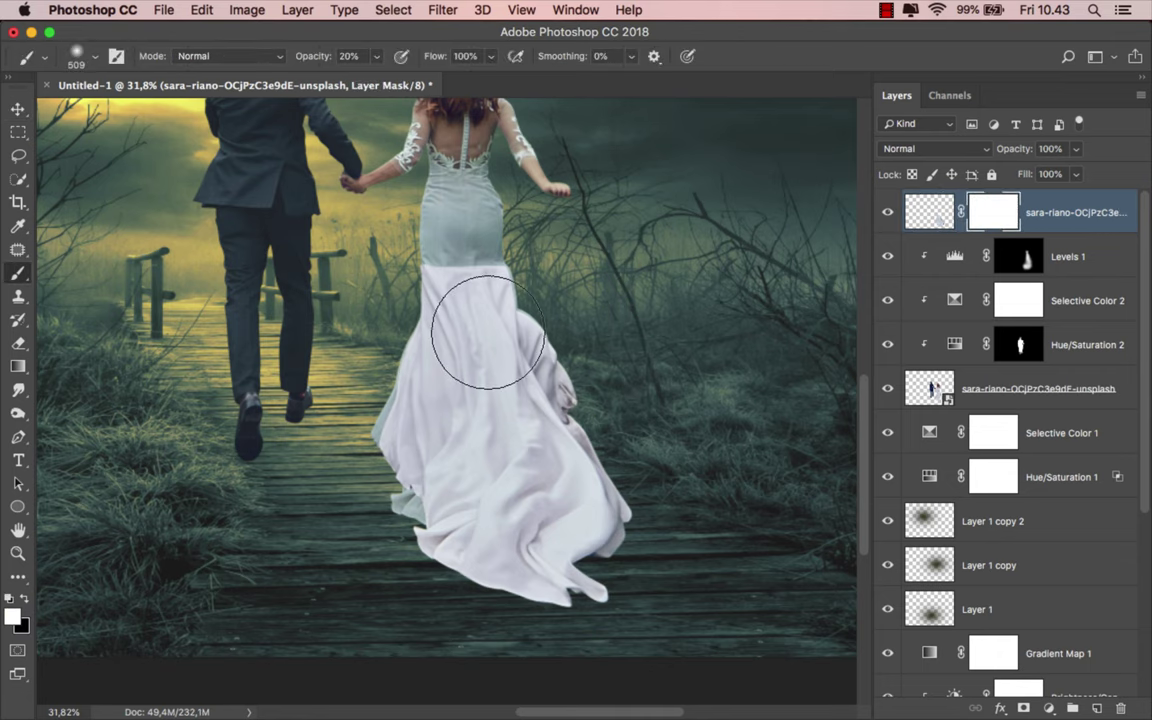
{"action": "key", "text": "x"}
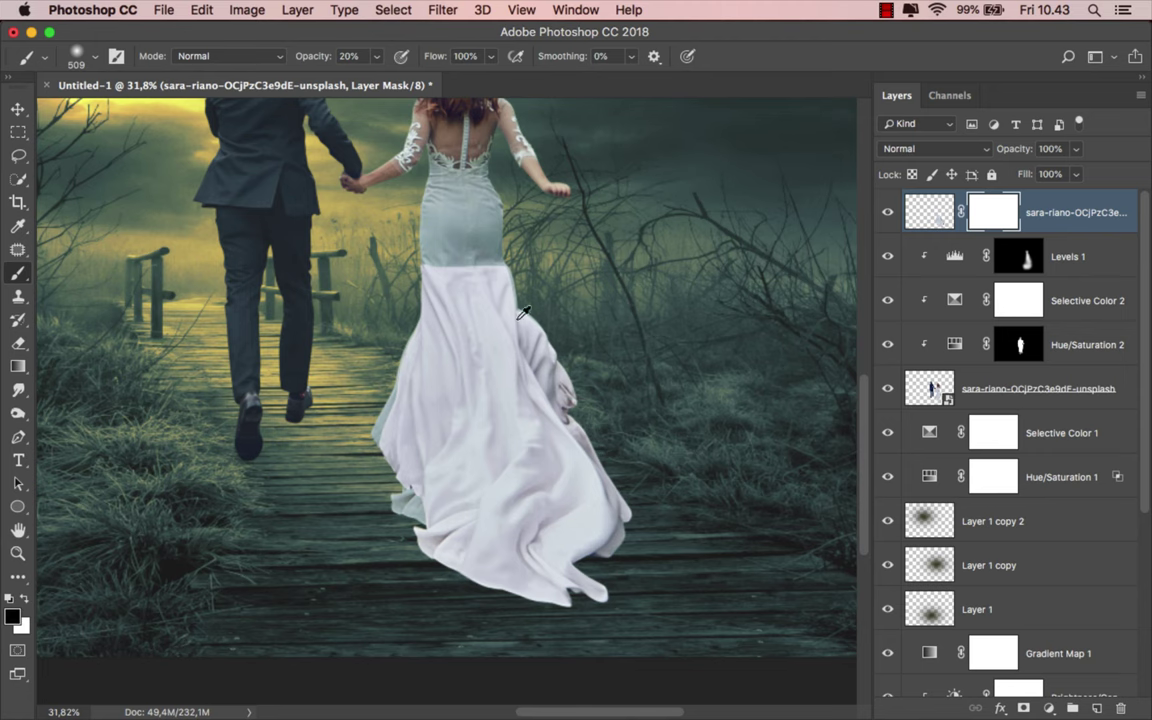
Paint black at 36% opacity to blend the waist seam and the dress's left edge.
{"action": "scroll", "coordinate": [485, 253], "scroll_direction": "up", "scroll_amount": 1}
{"action": "left_click_drag", "start_coordinate": [485, 253], "coordinate": [464, 253]}
{"action": "scroll", "coordinate": [480, 260], "scroll_direction": "up", "scroll_amount": 2}
{"action": "scroll", "coordinate": [496, 268], "scroll_direction": "up", "scroll_amount": 1}
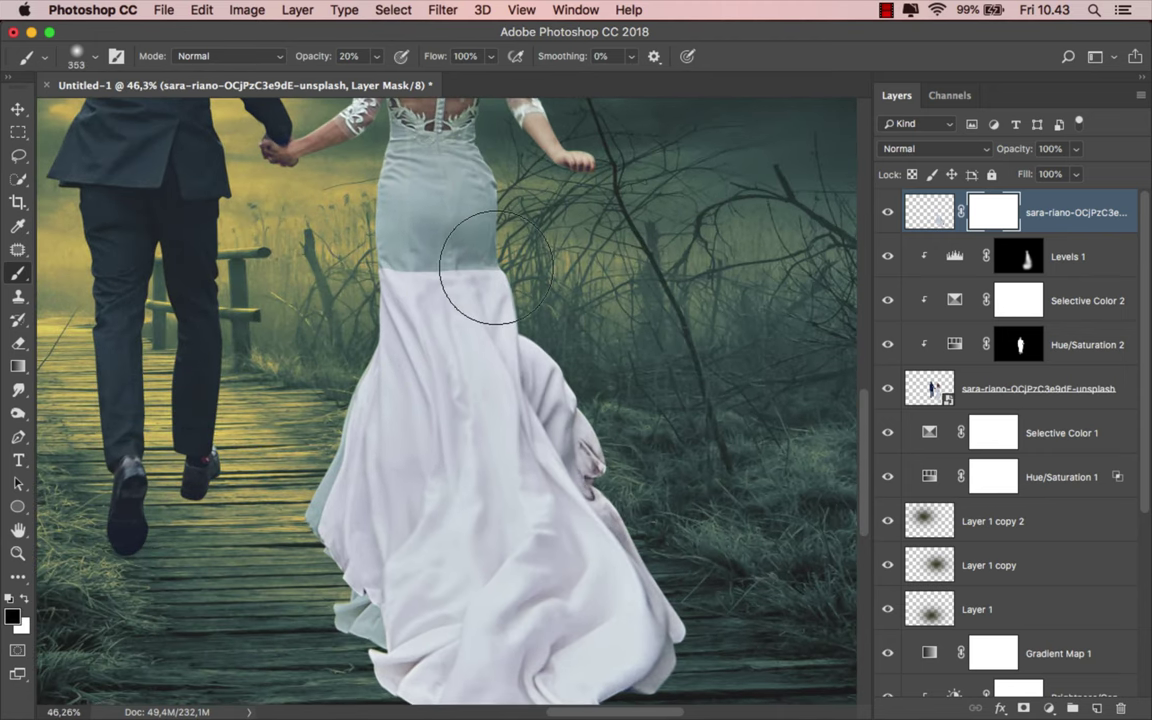
{"action": "left_click", "coordinate": [495, 268]}
{"action": "left_click", "coordinate": [376, 56]}
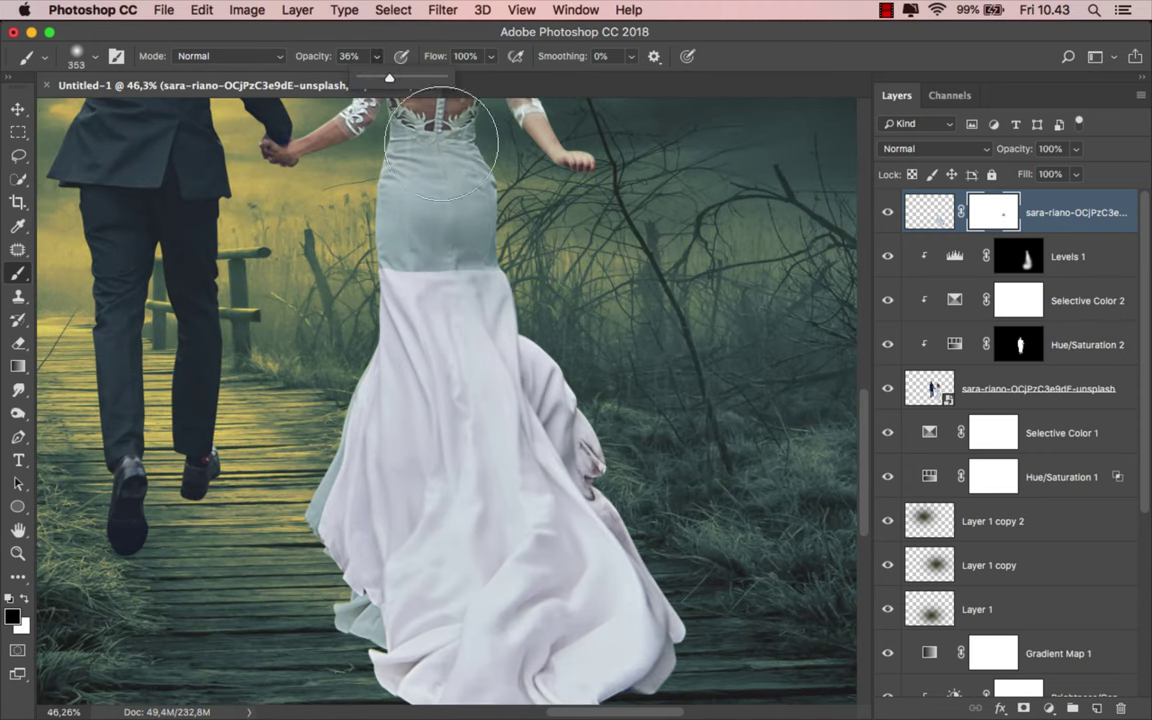
{"action": "mouse_move", "coordinate": [527, 257]}
{"action": "left_mouse_down"}
{"action": "mouse_move", "coordinate": [417, 249]}
{"action": "mouse_move", "coordinate": [604, 373]}
{"action": "left_mouse_up"}
{"action": "key", "text": "bracketleft"}
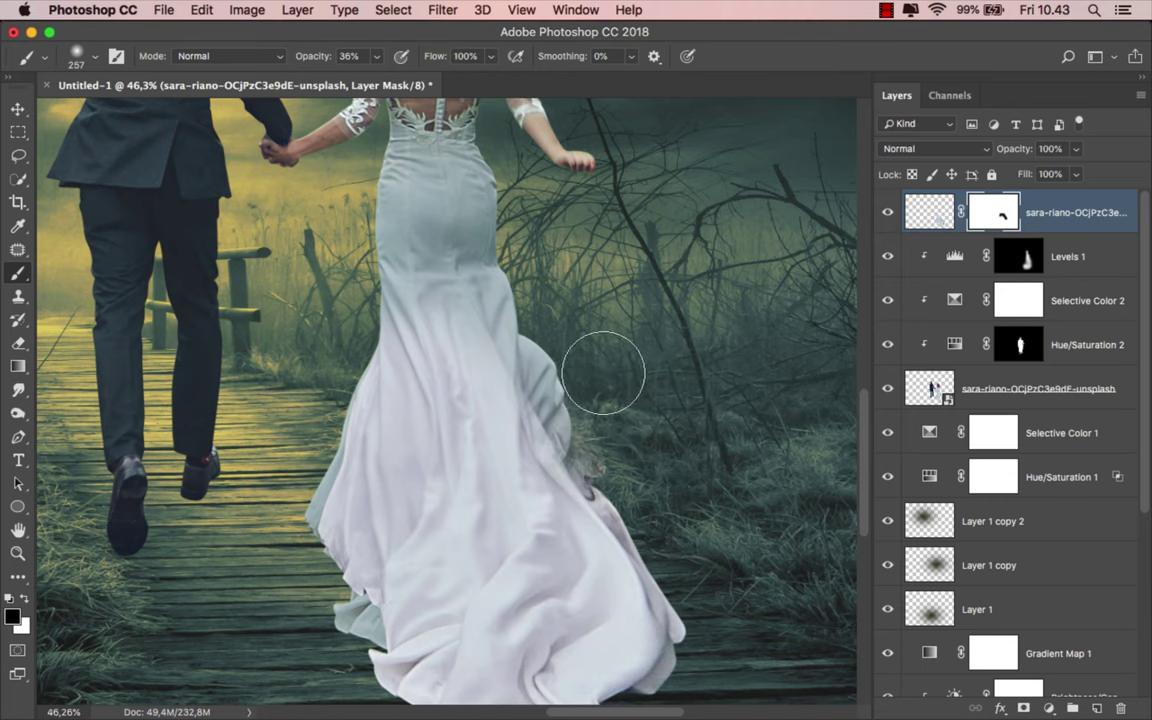
{"action": "left_click_drag", "start_coordinate": [373, 463], "coordinate": [344, 394]}
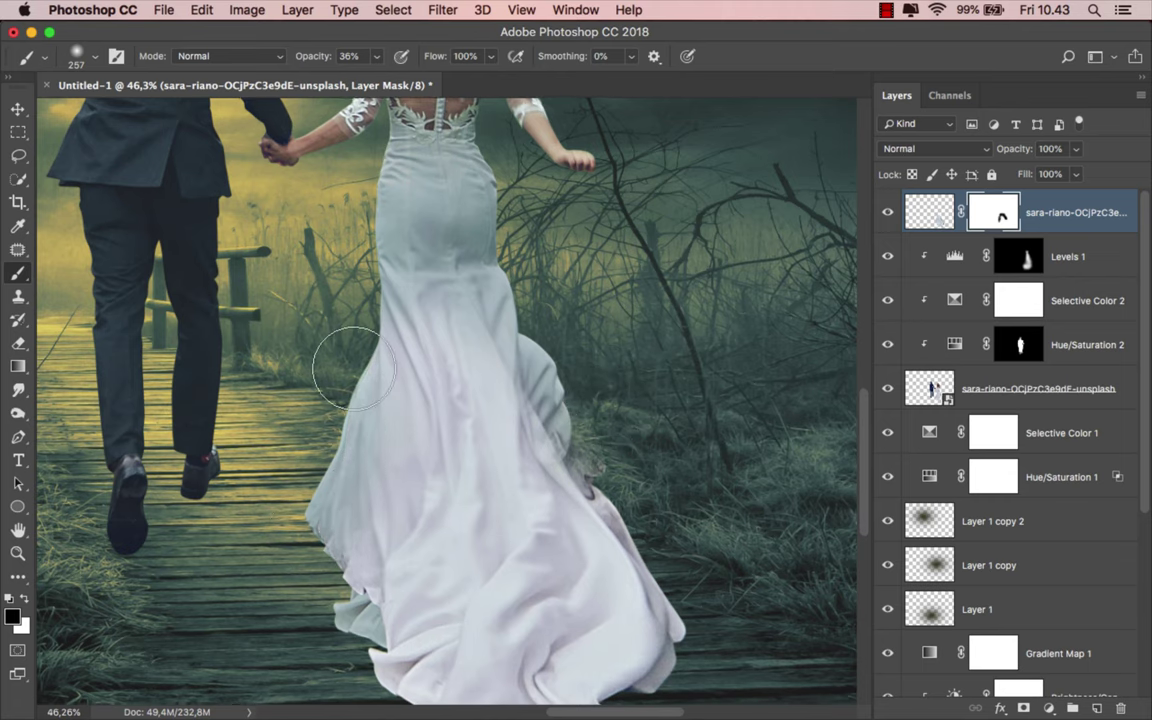
{"action": "scroll", "coordinate": [330, 378], "scroll_direction": "down", "scroll_amount": 2}
{"action": "scroll", "coordinate": [330, 378], "scroll_direction": "down", "scroll_amount": 2}
{"action": "mouse_move", "coordinate": [300, 440]}
{"action": "left_mouse_down"}
{"action": "mouse_move", "coordinate": [303, 514]}
{"action": "mouse_move", "coordinate": [347, 470]}
{"action": "mouse_move", "coordinate": [316, 544]}
{"action": "left_mouse_up"}
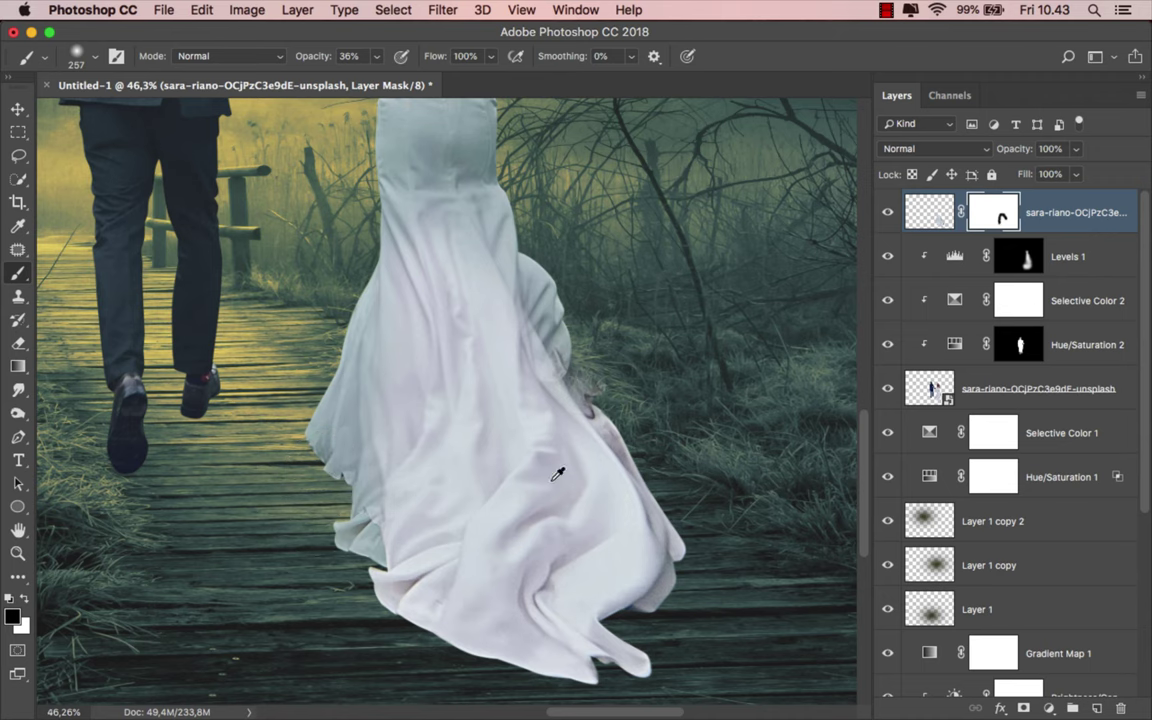
Blend the dress train's right edge into the grass.
{"action": "scroll", "coordinate": [558, 474], "scroll_direction": "up", "scroll_amount": 1}
{"action": "left_click_drag", "start_coordinate": [663, 483], "coordinate": [648, 470]}
{"action": "scroll", "coordinate": [648, 470], "scroll_direction": "up", "scroll_amount": 2}
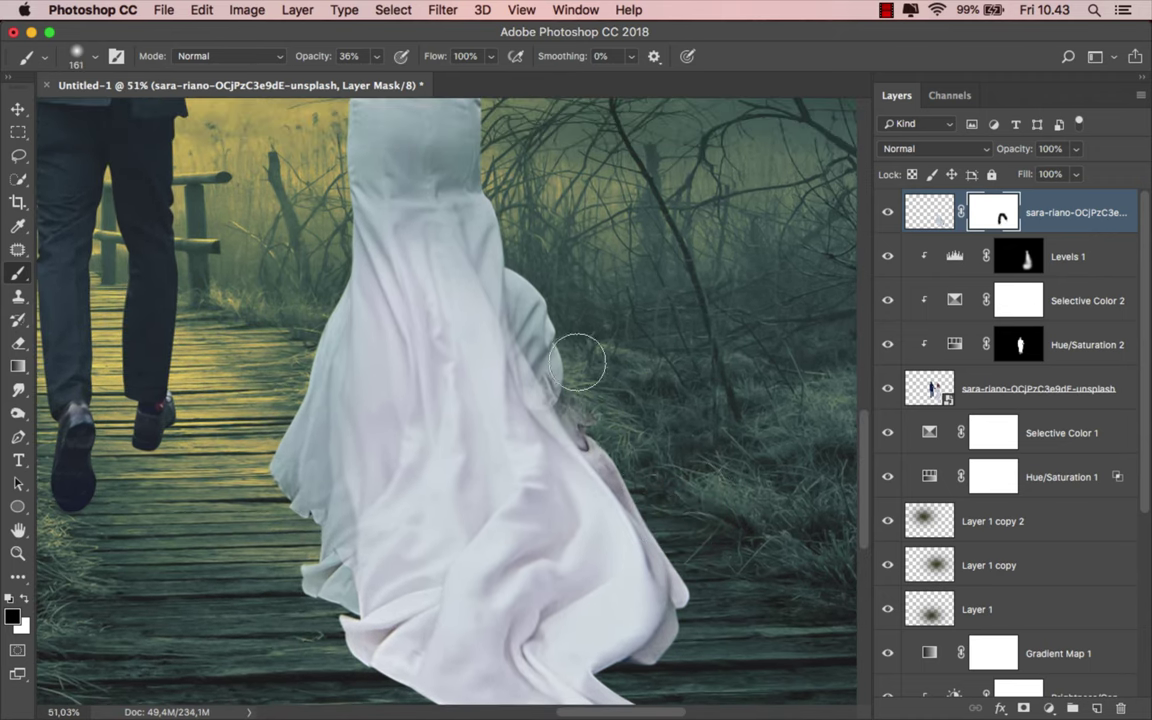
{"action": "mouse_move", "coordinate": [577, 362]}
{"action": "left_mouse_down"}
{"action": "mouse_move", "coordinate": [555, 400]}
{"action": "mouse_move", "coordinate": [586, 432]}
{"action": "mouse_move", "coordinate": [571, 487]}
{"action": "mouse_move", "coordinate": [592, 477]}
{"action": "left_mouse_up"}
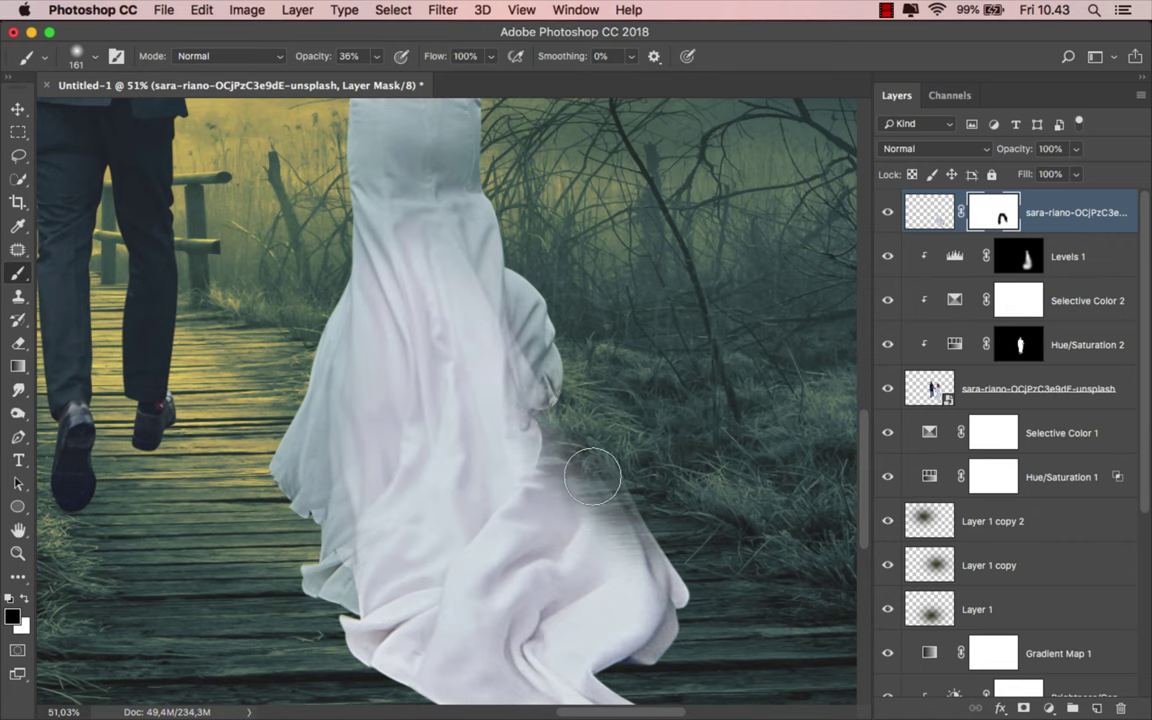
Paint white with a smaller brush to restore the dress's right edge, then target the layer pixels.
{"action": "left_click", "coordinate": [27, 598]}
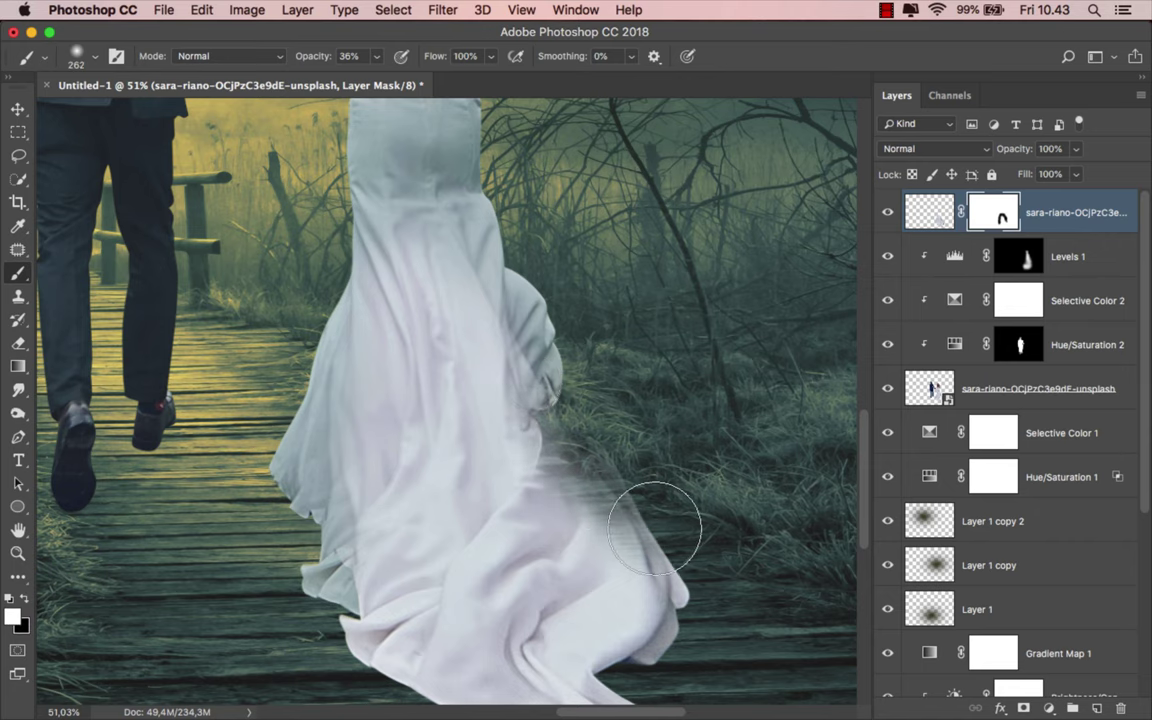
{"action": "mouse_move", "coordinate": [673, 527]}
{"action": "left_mouse_down"}
{"action": "mouse_move", "coordinate": [625, 471]}
{"action": "mouse_move", "coordinate": [609, 483]}
{"action": "left_mouse_up"}
{"action": "key", "text": "bracketleft"}
{"action": "key", "text": "bracketleft"}
{"action": "key", "text": "bracketleft"}
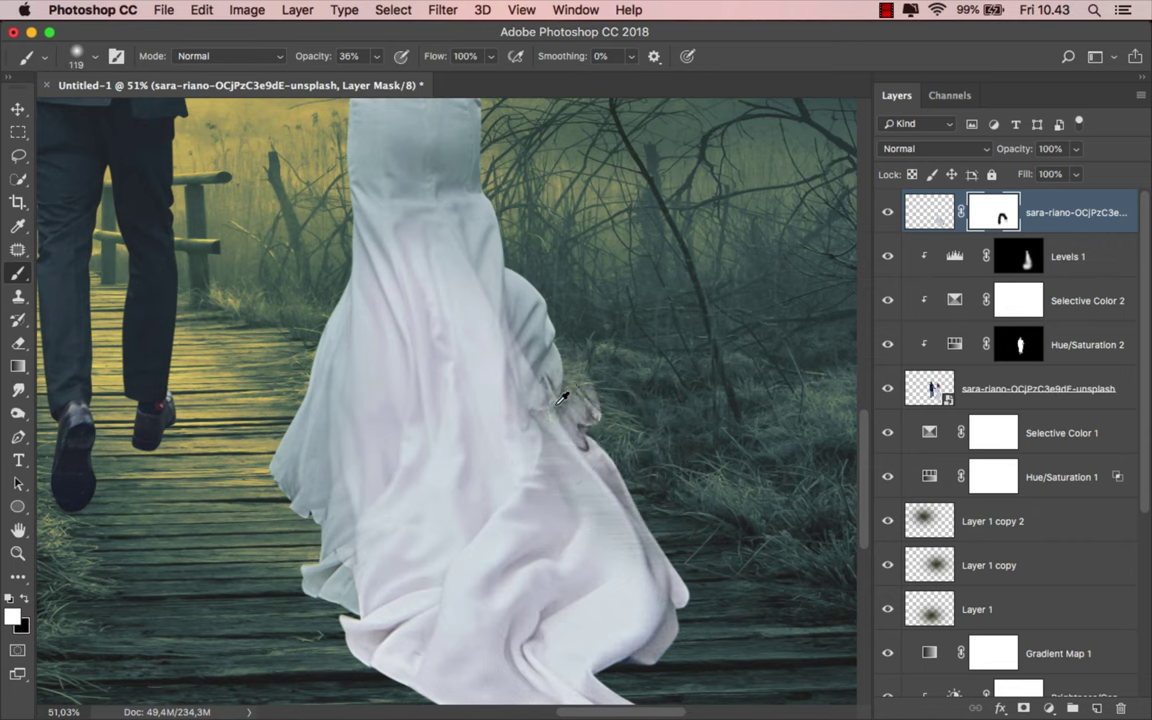
{"action": "scroll", "coordinate": [520, 360], "scroll_direction": "up", "scroll_amount": 1}
{"action": "mouse_move", "coordinate": [511, 335]}
{"action": "left_mouse_down"}
{"action": "mouse_move", "coordinate": [496, 303]}
{"action": "mouse_move", "coordinate": [545, 320]}
{"action": "left_mouse_up"}
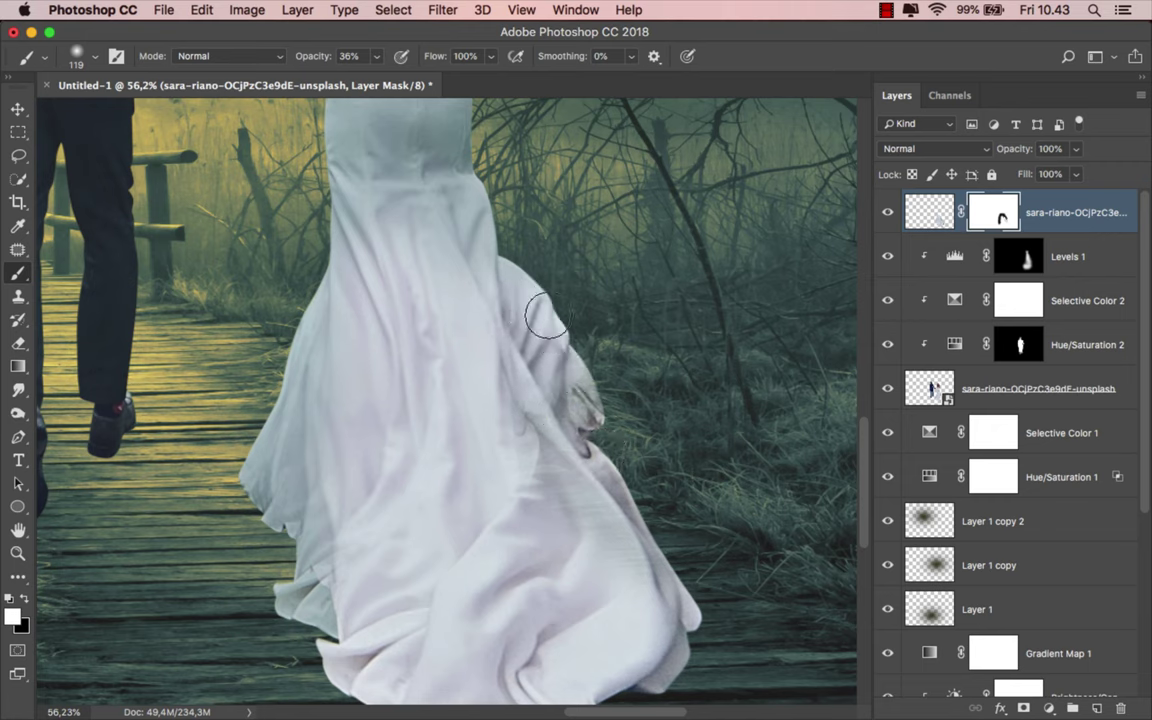
{"action": "mouse_move", "coordinate": [586, 411]}
{"action": "left_mouse_down"}
{"action": "mouse_move", "coordinate": [600, 411]}
{"action": "mouse_move", "coordinate": [535, 360]}
{"action": "mouse_move", "coordinate": [598, 432]}
{"action": "left_mouse_up"}
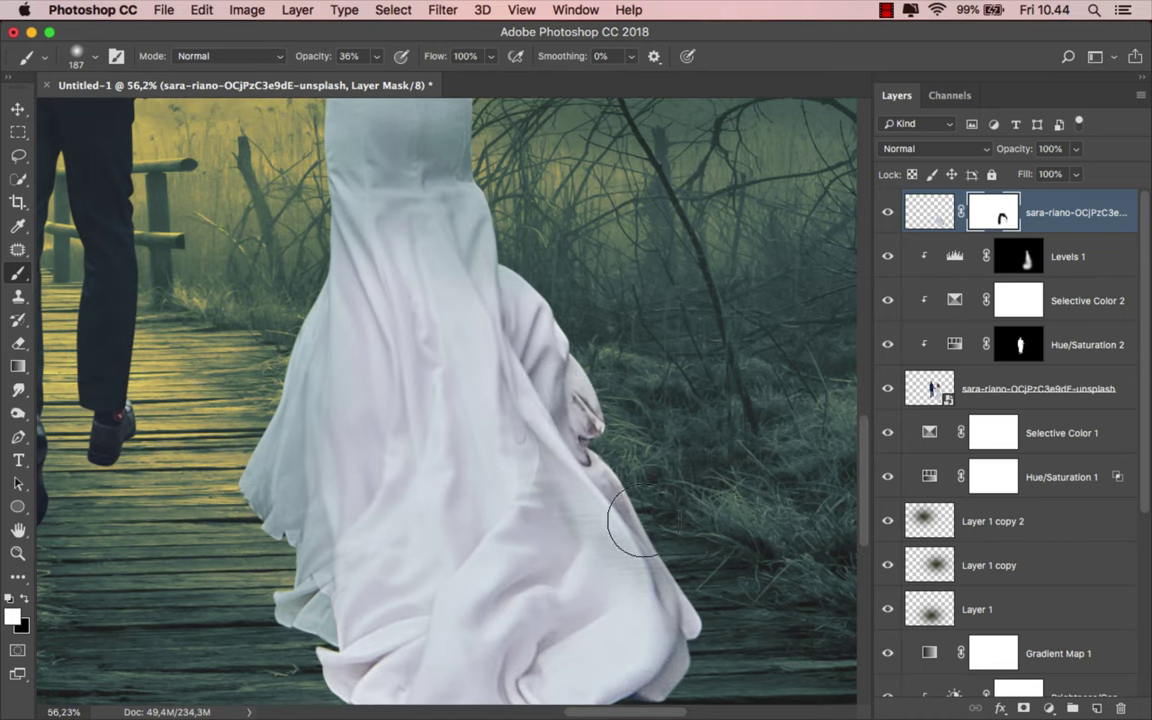
{"action": "left_click_drag", "start_coordinate": [636, 540], "coordinate": [591, 418]}
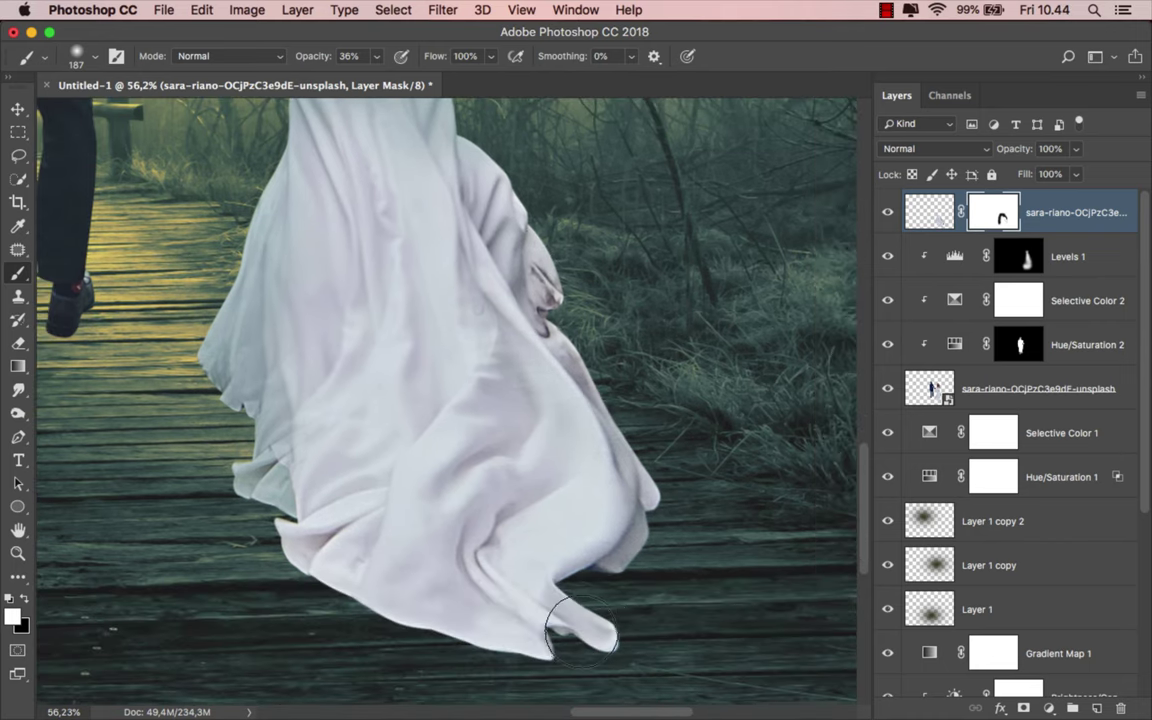
{"action": "scroll", "coordinate": [411, 561], "scroll_direction": "down", "scroll_amount": 1}
{"action": "scroll", "coordinate": [517, 602], "scroll_direction": "down", "scroll_amount": 2}
{"action": "scroll", "coordinate": [536, 556], "scroll_direction": "down", "scroll_amount": 2}
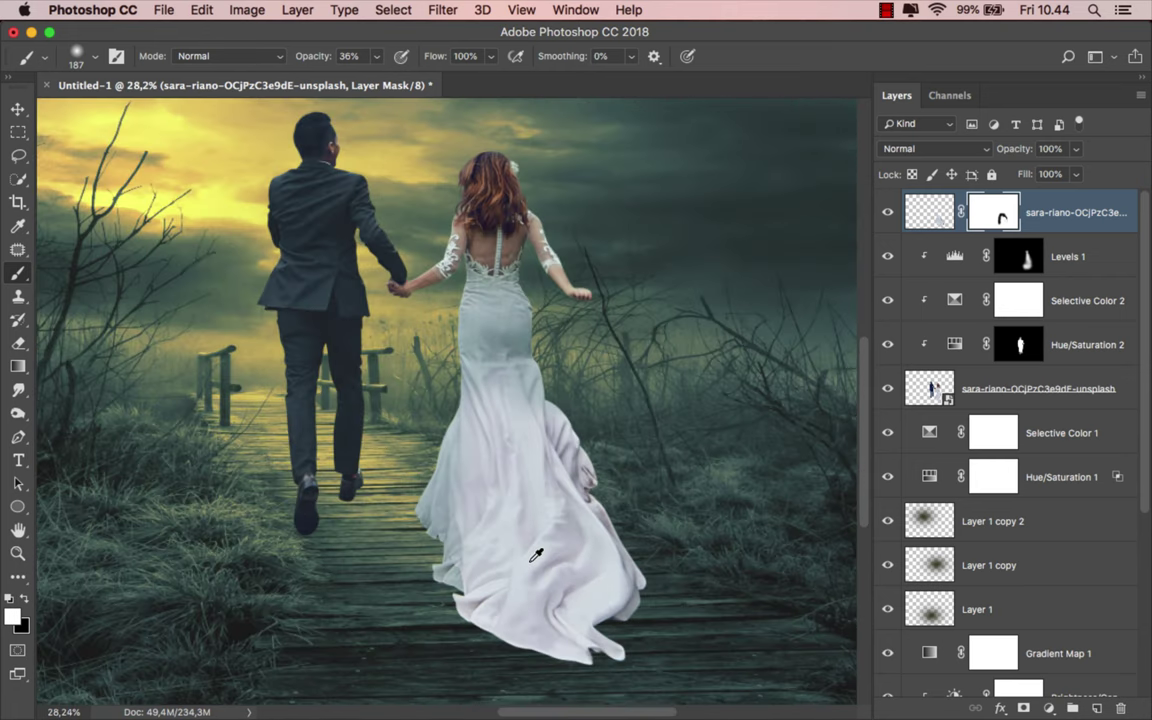
{"action": "scroll", "coordinate": [548, 525], "scroll_direction": "up", "scroll_amount": 1}
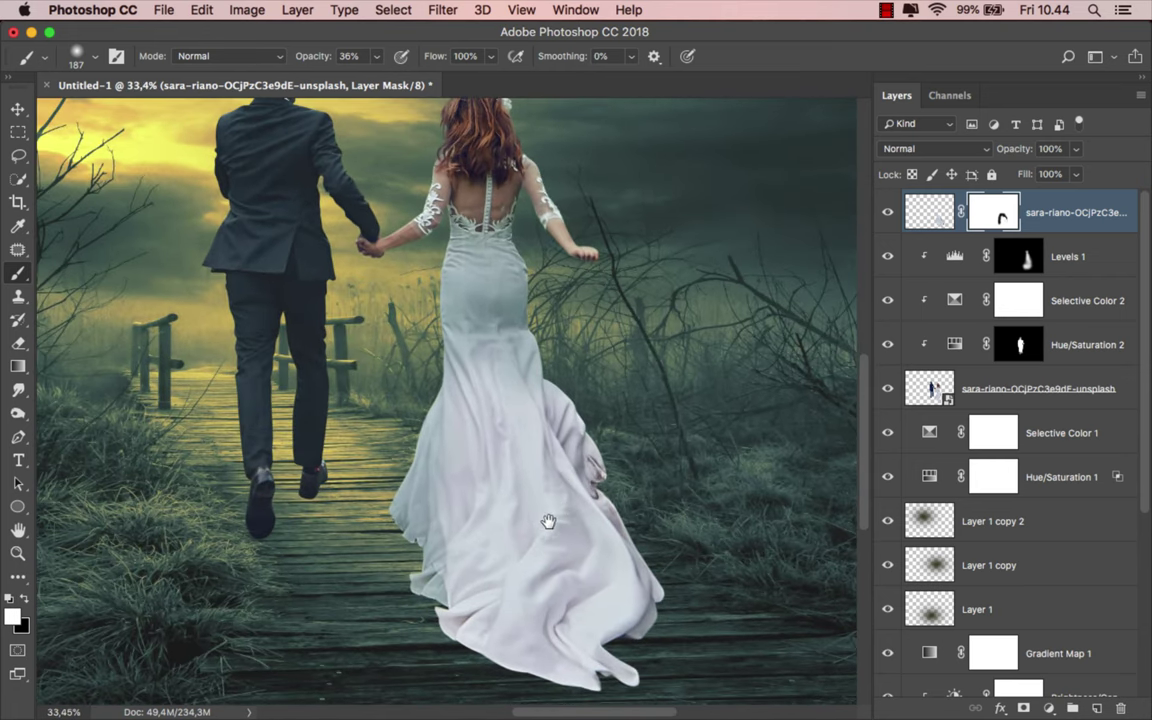
{"action": "left_click_drag", "start_coordinate": [548, 521], "coordinate": [517, 524]}
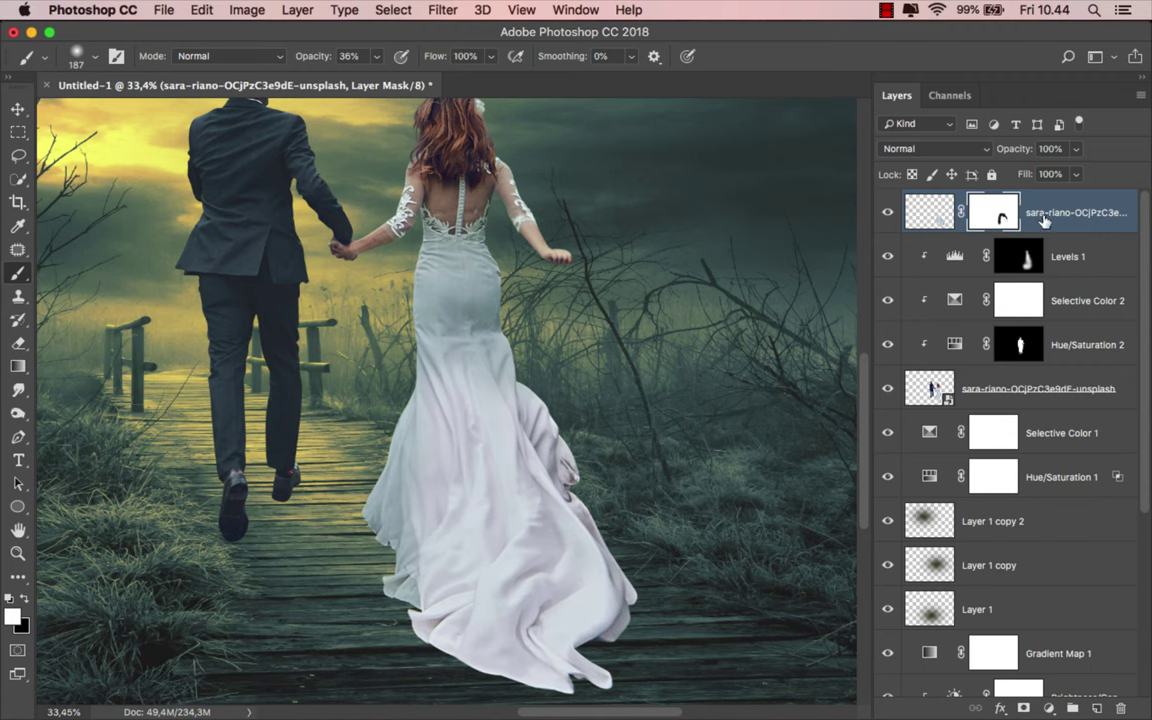
{"action": "left_click", "coordinate": [933, 205]}
Add a Selective Color adjustment layer and set its Colors range to Whites.
{"action": "key", "text": "v"}
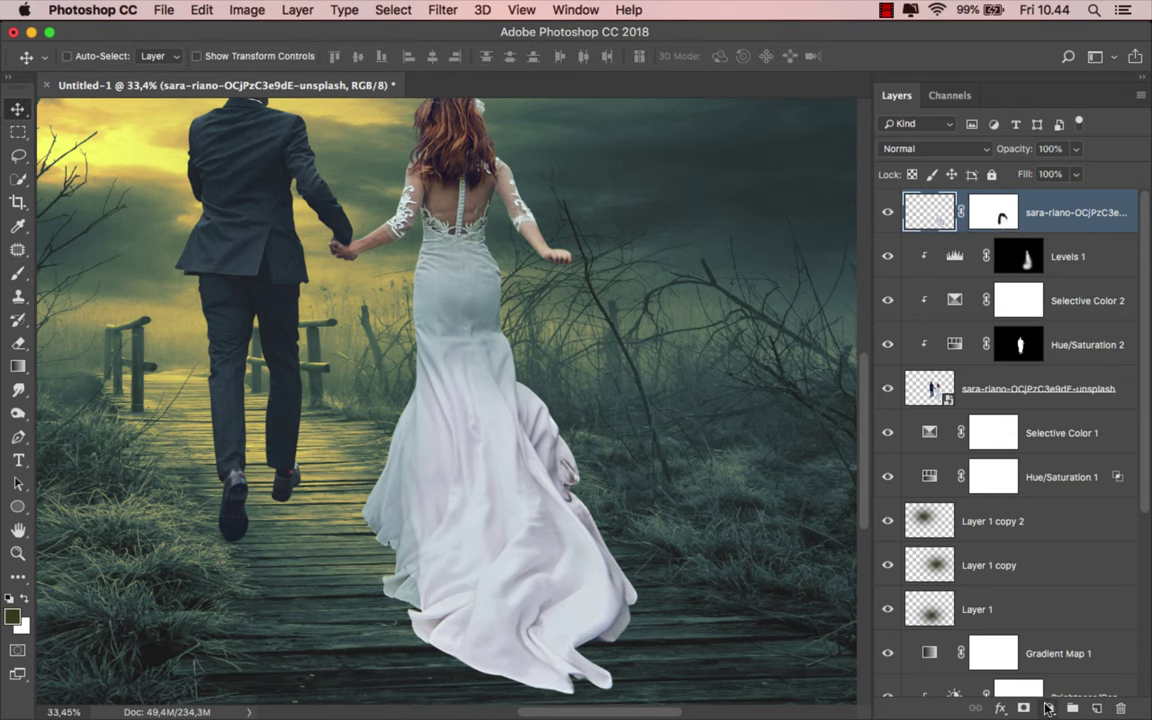
{"action": "left_click", "coordinate": [1047, 708]}
{"action": "left_click", "coordinate": [1021, 674]}
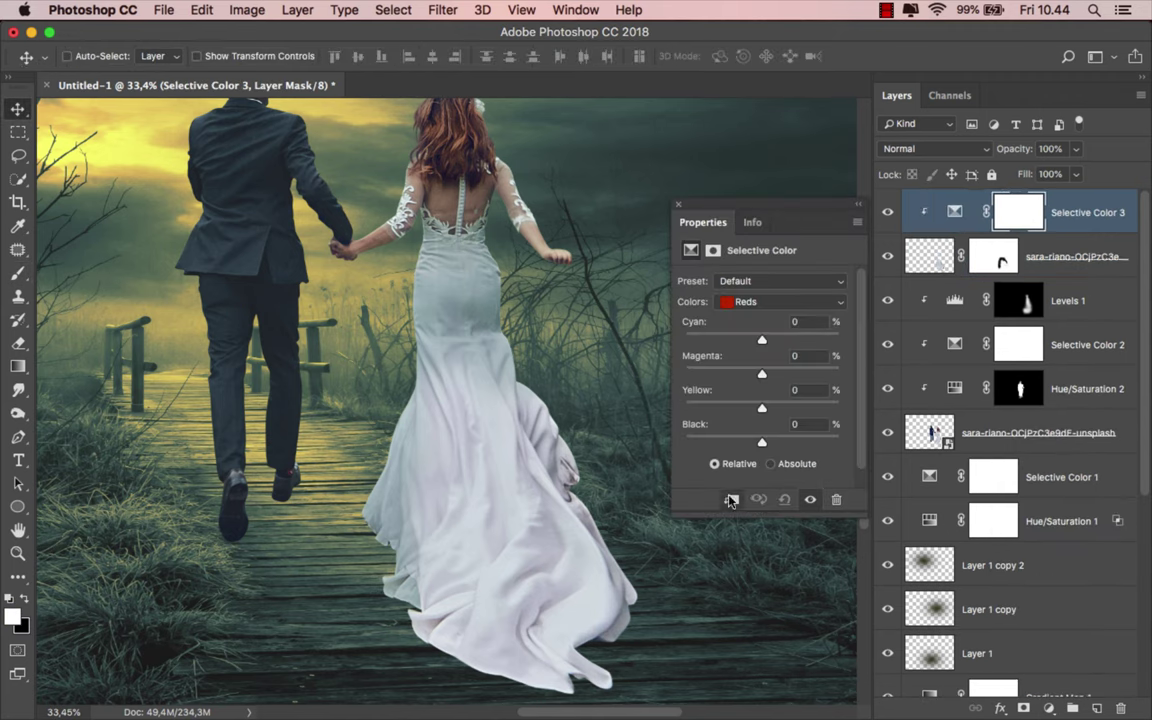
{"action": "left_click", "coordinate": [767, 306]}
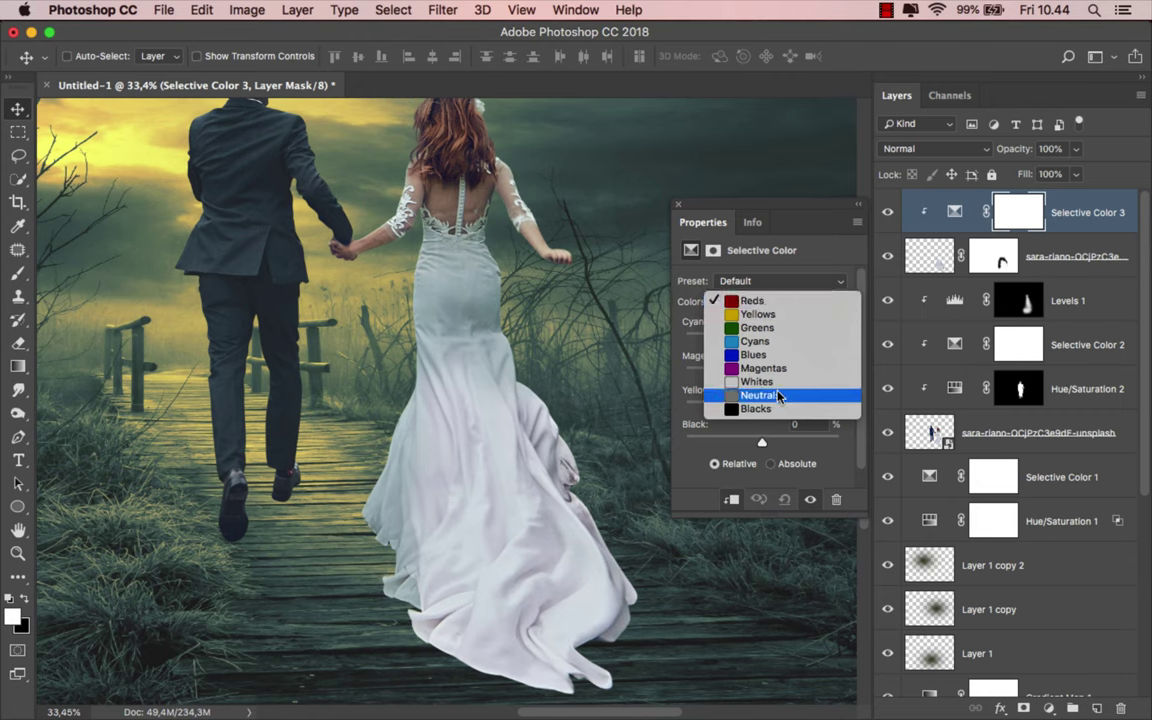
{"action": "left_click", "coordinate": [778, 397]}
{"action": "left_click", "coordinate": [755, 311]}
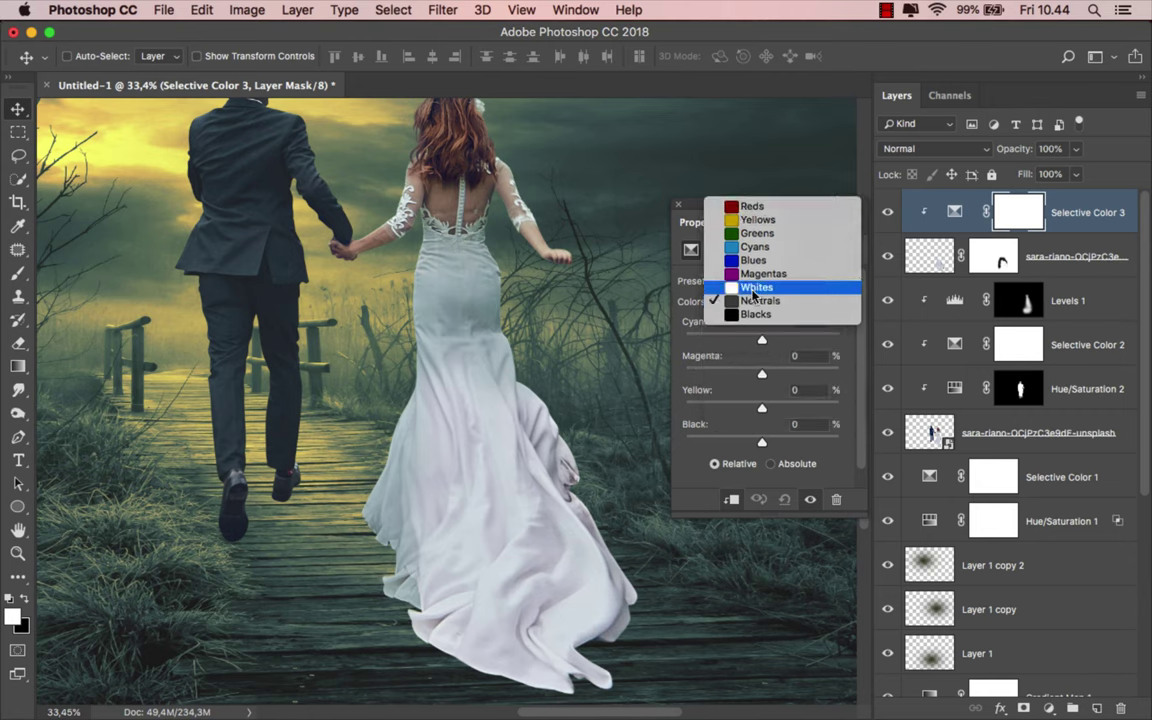
{"action": "left_click", "coordinate": [767, 294]}
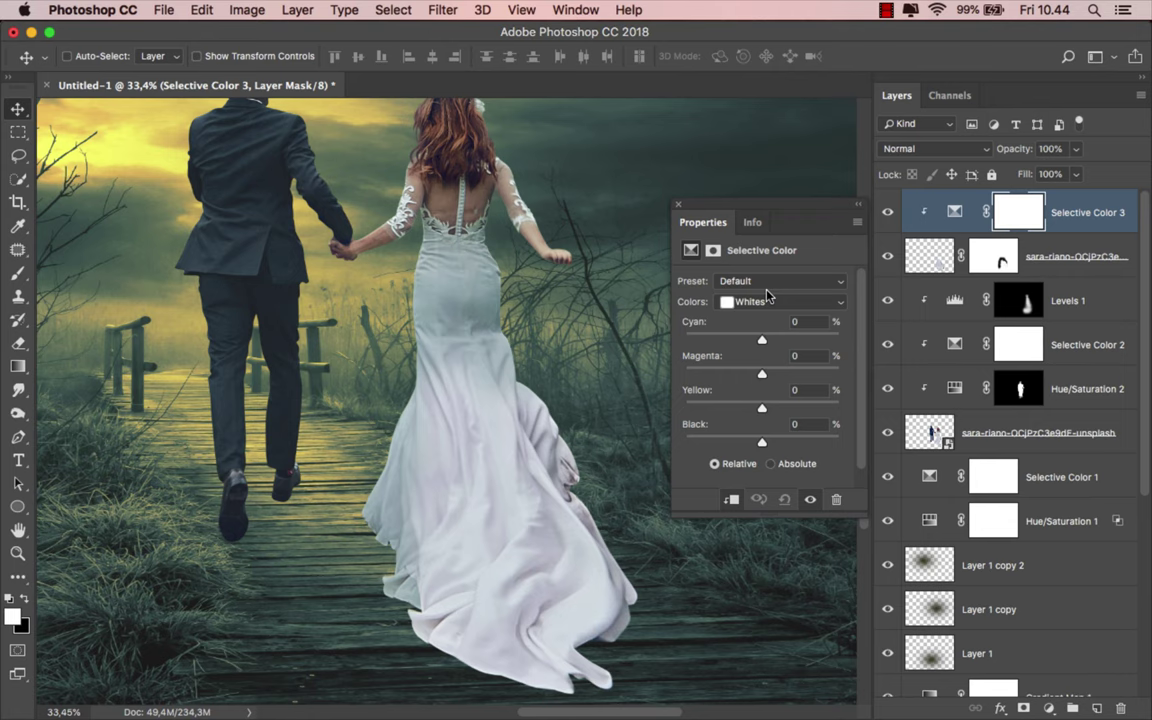
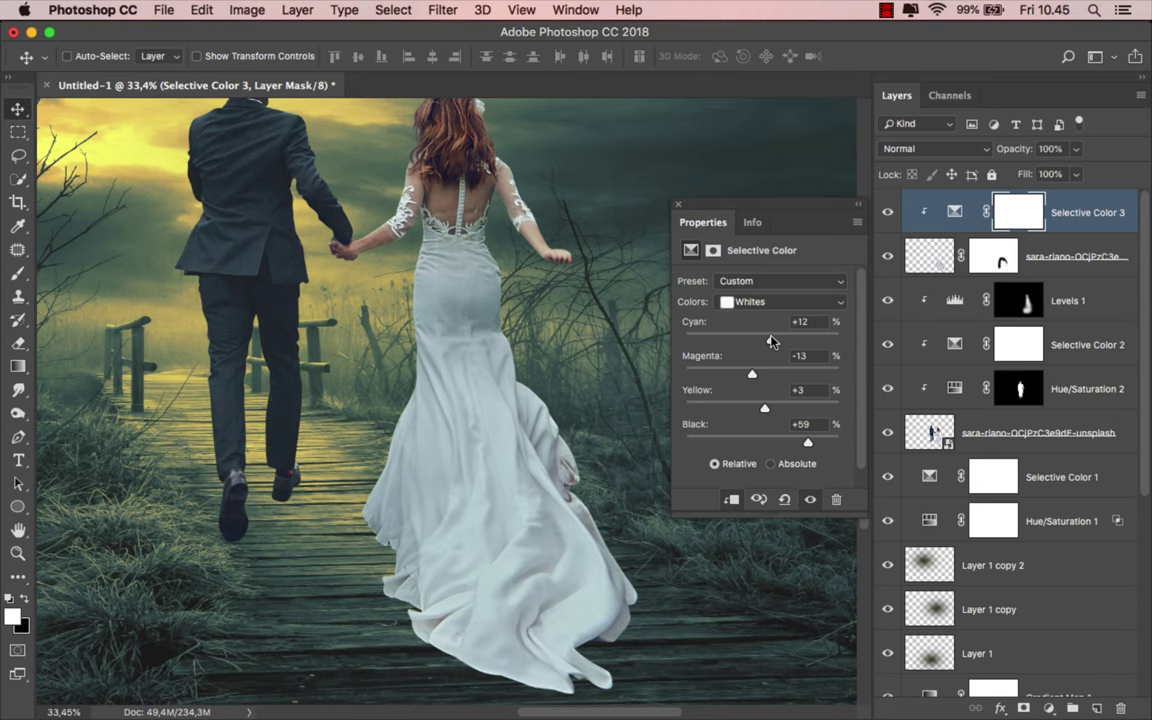
Add +13 black to Selective Color 3 Neutrals, select Blacks, then compare the dress on and off.
{"action": "left_click", "coordinate": [778, 301]}
{"action": "left_click_drag", "start_coordinate": [764, 447], "coordinate": [773, 447]}
{"action": "left_click", "coordinate": [762, 302]}
{"action": "double_click", "coordinate": [678, 206]}
{"action": "left_click", "coordinate": [888, 212]}
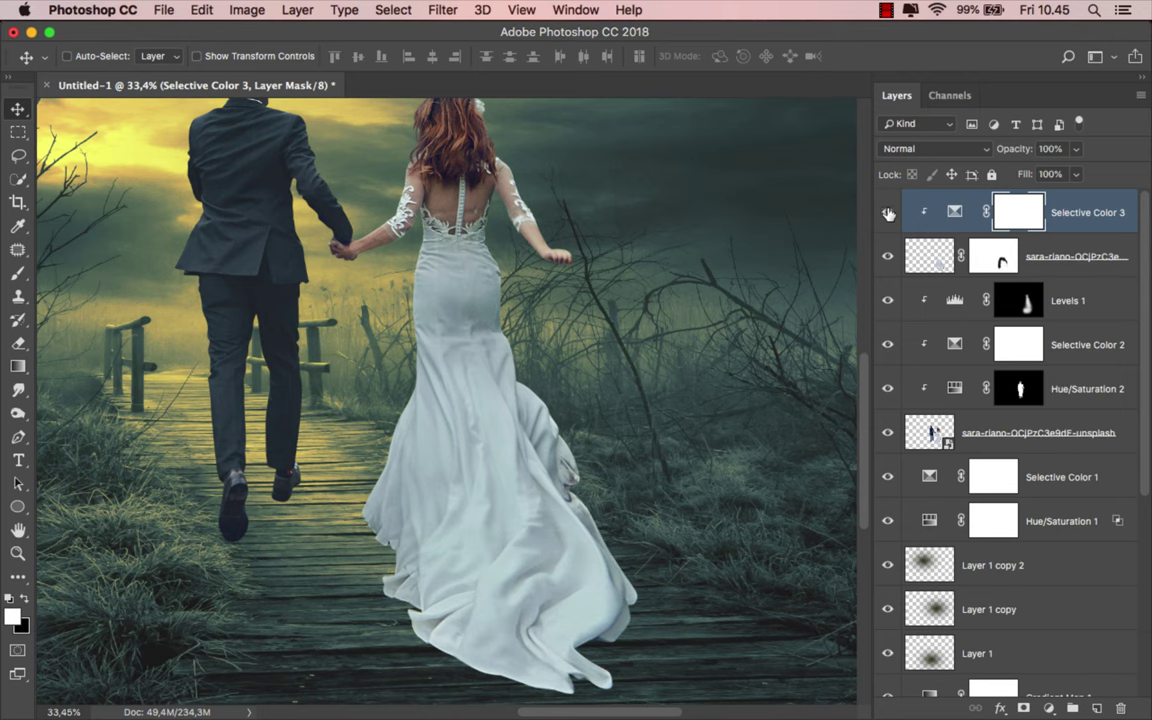
Add a clipped Levels 2 adjustment with input black 25 and lowered output white.
{"action": "right_click", "coordinate": [1068, 512]}
{"action": "key", "text": "Escape"}
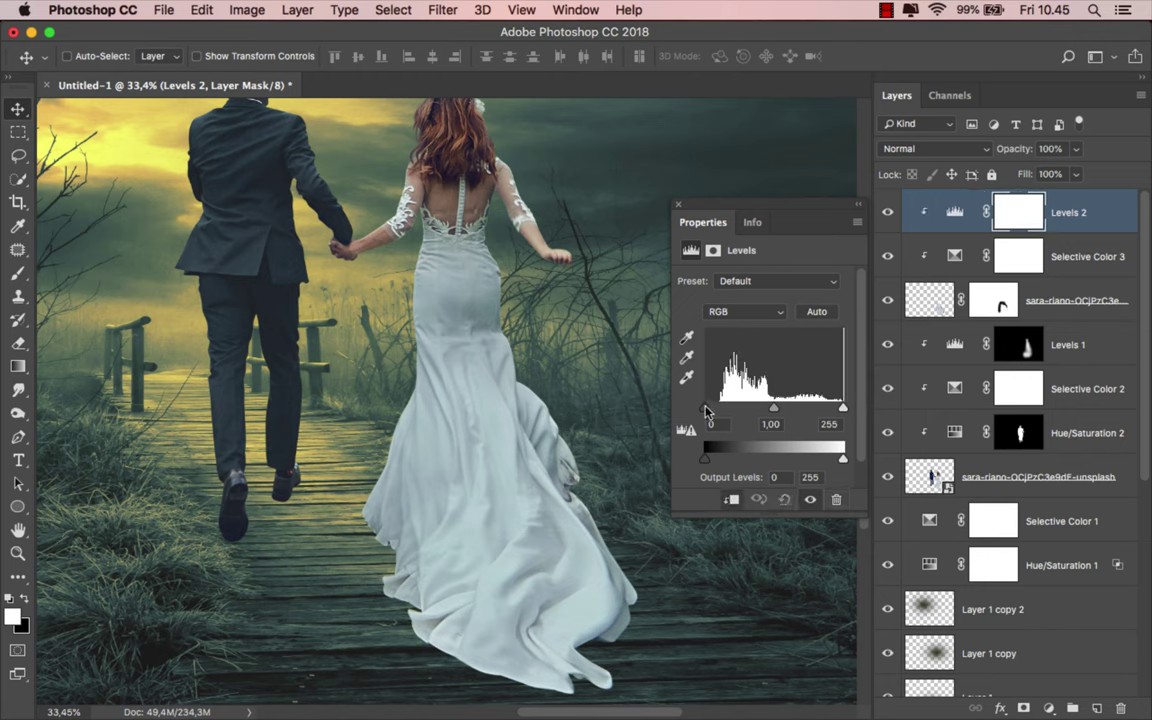
{"action": "left_click_drag", "start_coordinate": [705, 410], "coordinate": [711, 411]}
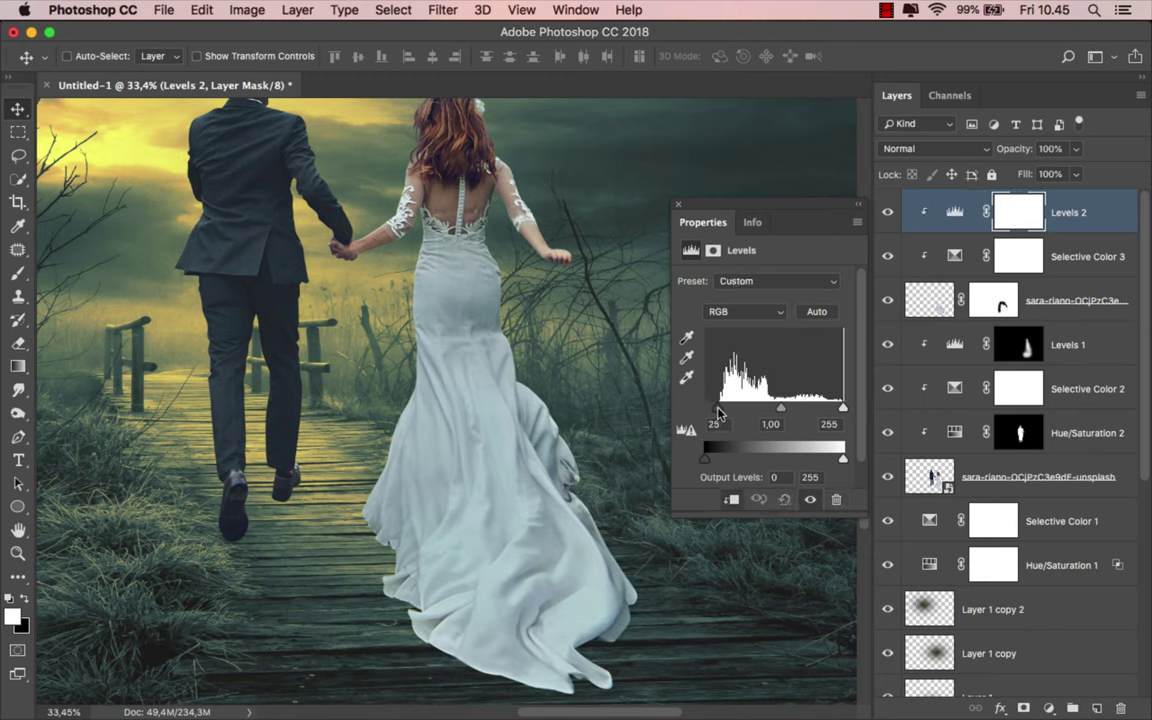
{"action": "left_click_drag", "start_coordinate": [845, 460], "coordinate": [817, 461]}
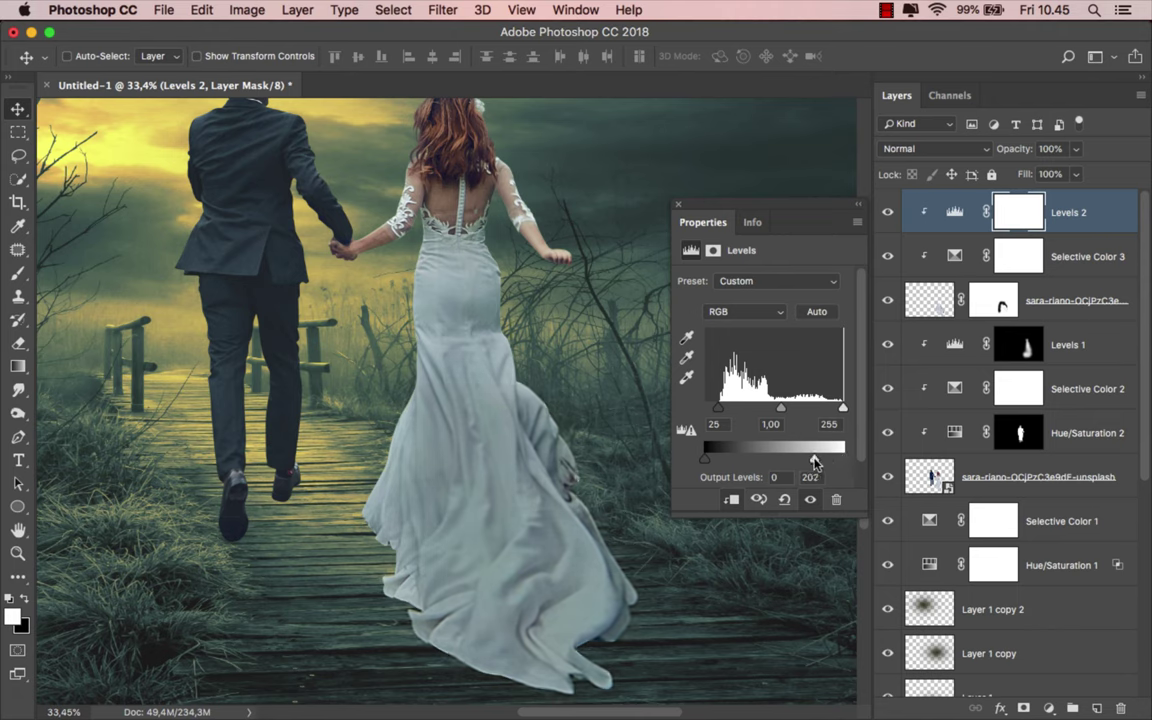
{"action": "scroll", "coordinate": [555, 435], "scroll_direction": "down", "scroll_amount": 3}
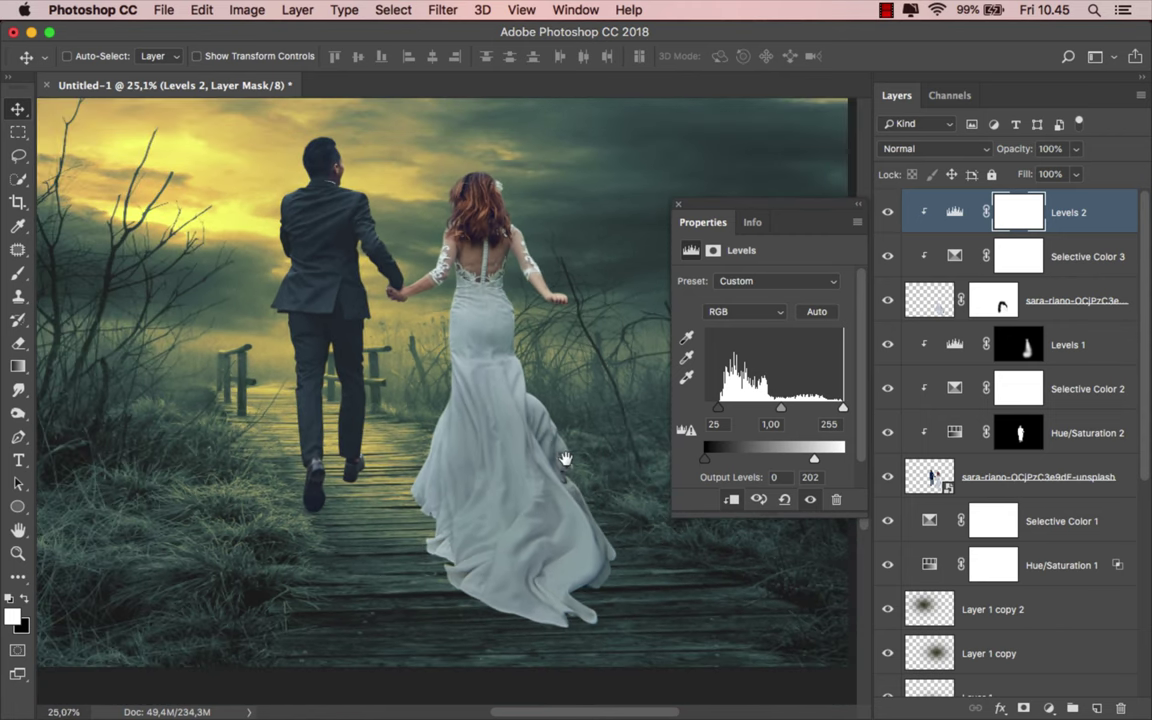
{"action": "left_click_drag", "start_coordinate": [565, 458], "coordinate": [566, 498]}
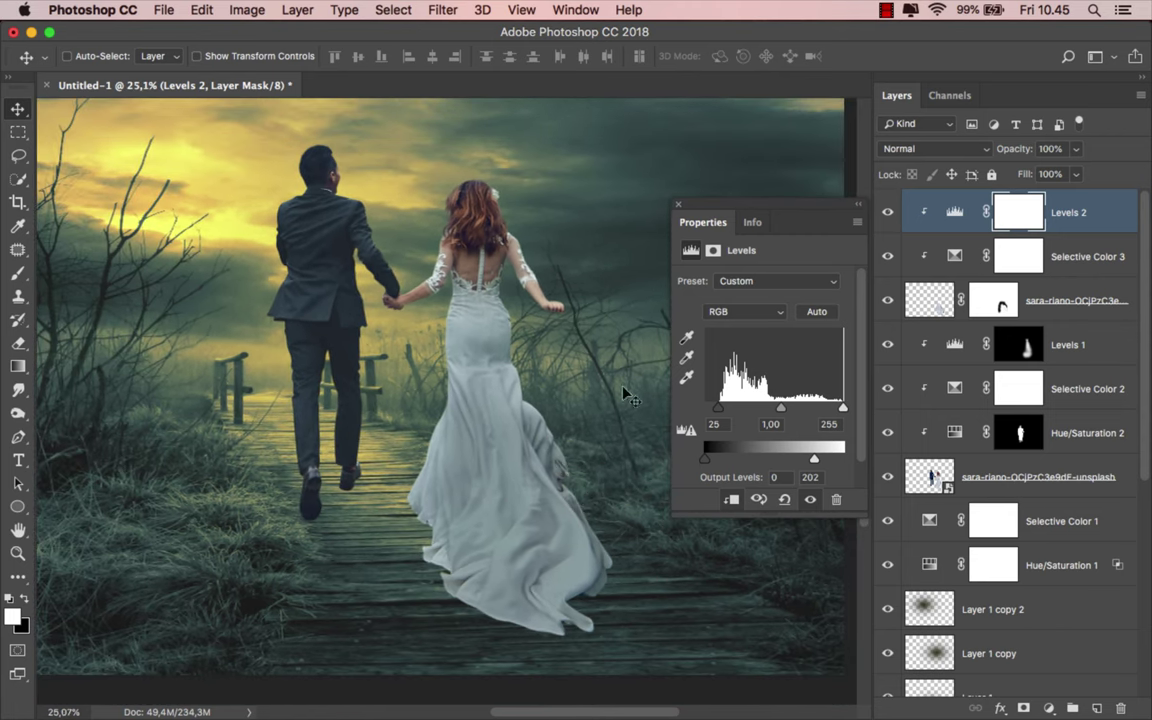
{"action": "left_click", "coordinate": [679, 204]}
Settle Levels 2 at output white 222 and fill 100%, then compare before and after.
{"action": "left_click", "coordinate": [1077, 177]}
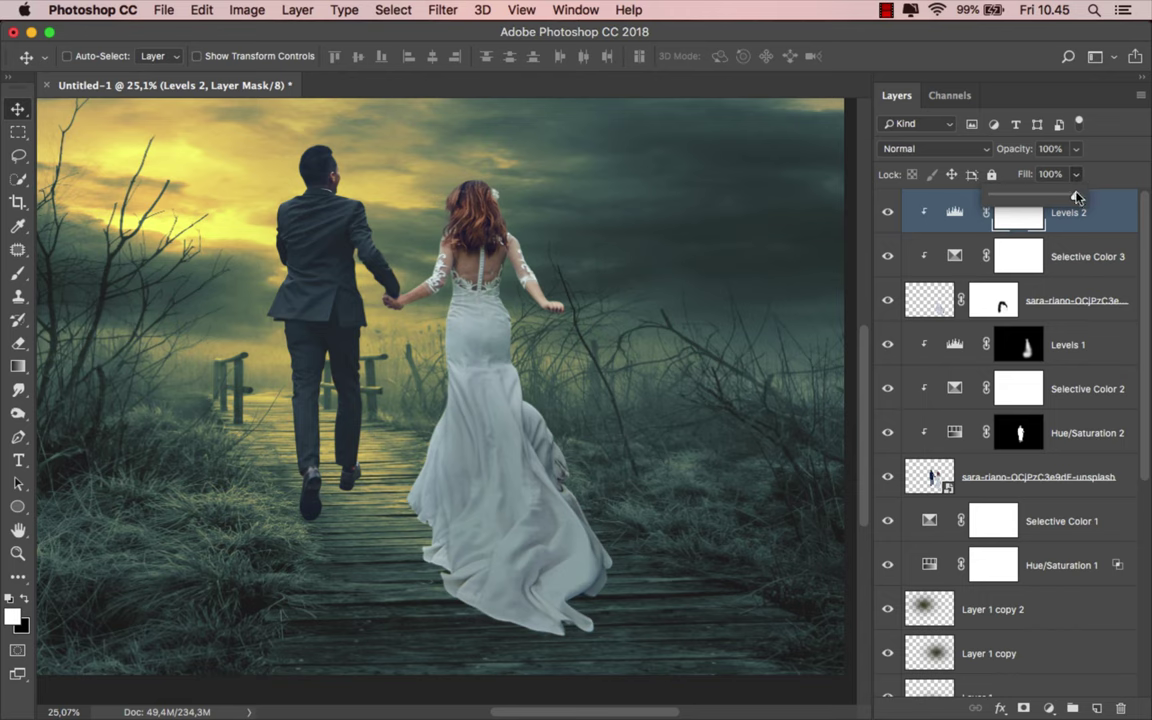
{"action": "left_click_drag", "start_coordinate": [1075, 195], "coordinate": [1057, 198]}
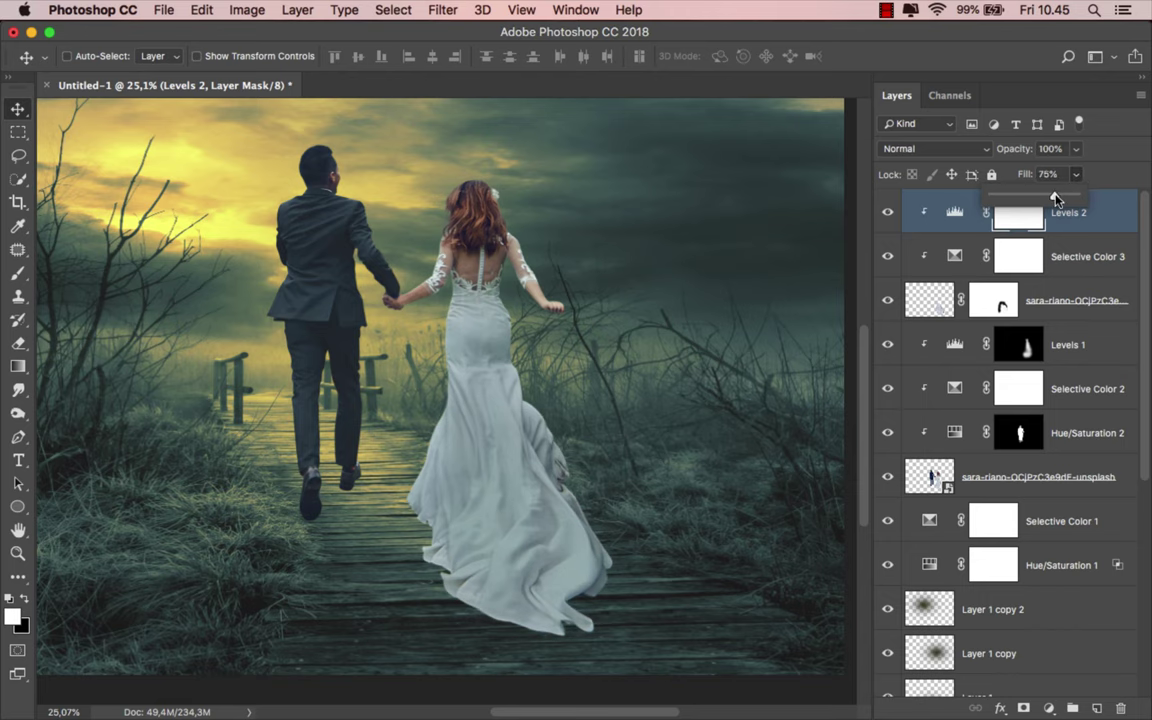
{"action": "scroll", "coordinate": [558, 507], "scroll_direction": "down", "scroll_amount": 1}
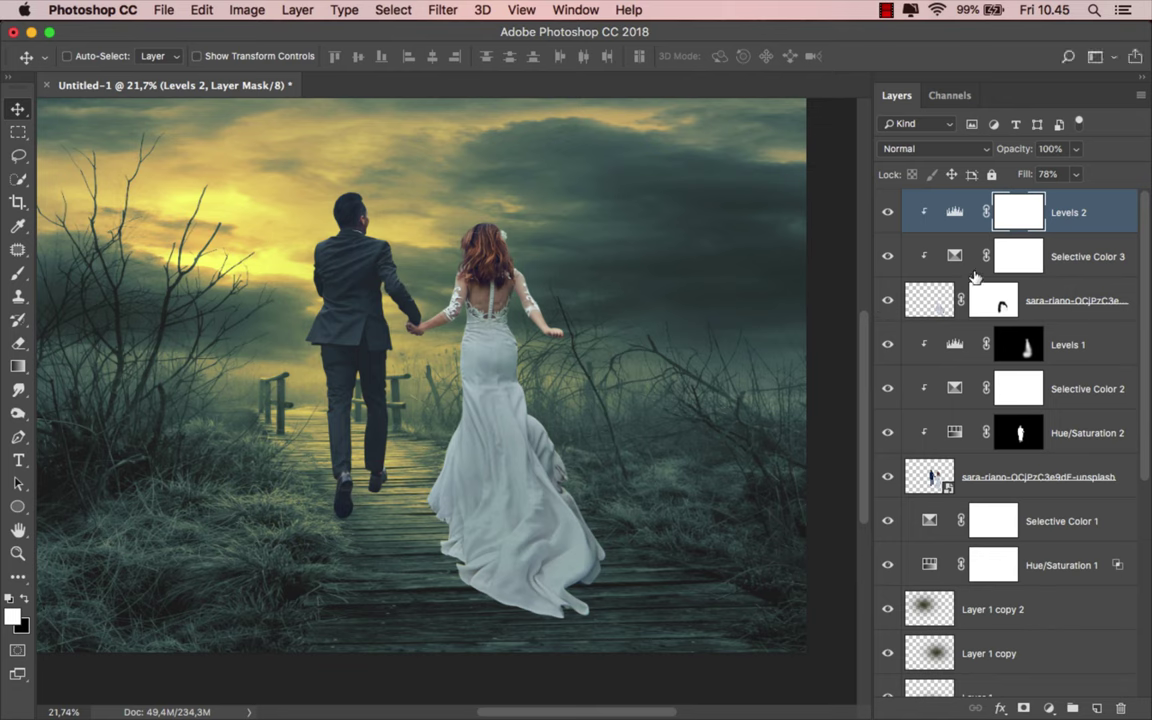
{"action": "double_click", "coordinate": [955, 214]}
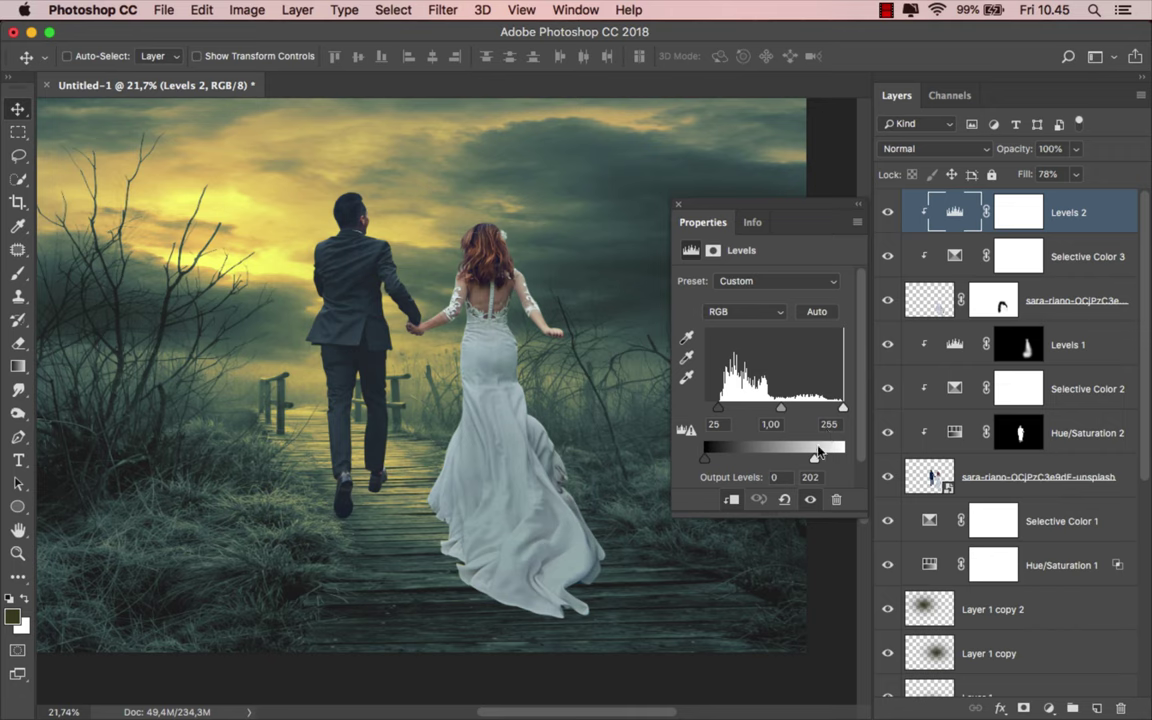
{"action": "left_click_drag", "start_coordinate": [821, 461], "coordinate": [826, 461]}
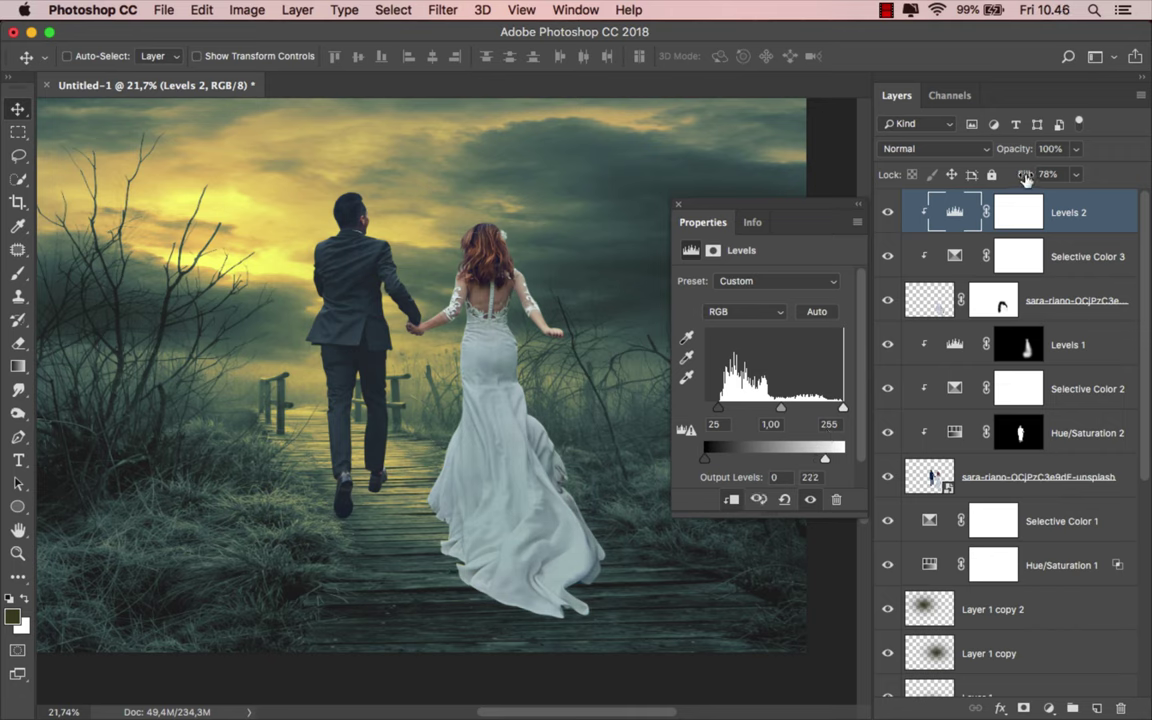
{"action": "left_click_drag", "start_coordinate": [1025, 177], "coordinate": [995, 160]}
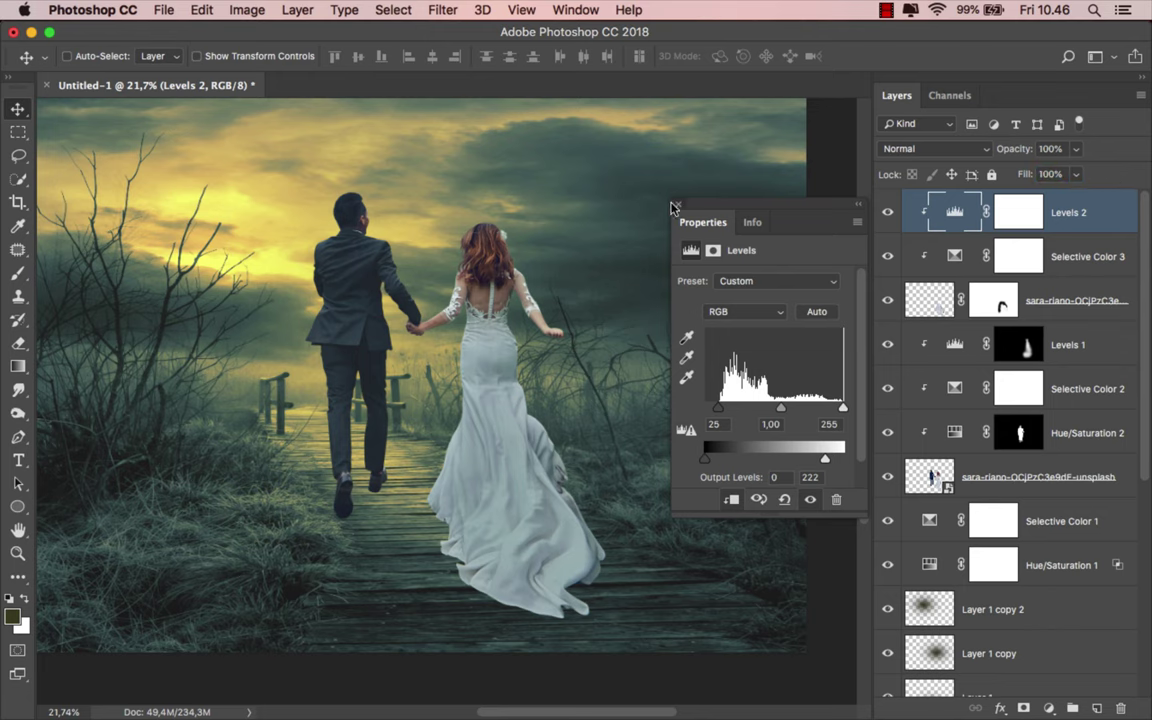
{"action": "left_click", "coordinate": [673, 205]}
{"action": "left_click", "coordinate": [888, 212]}
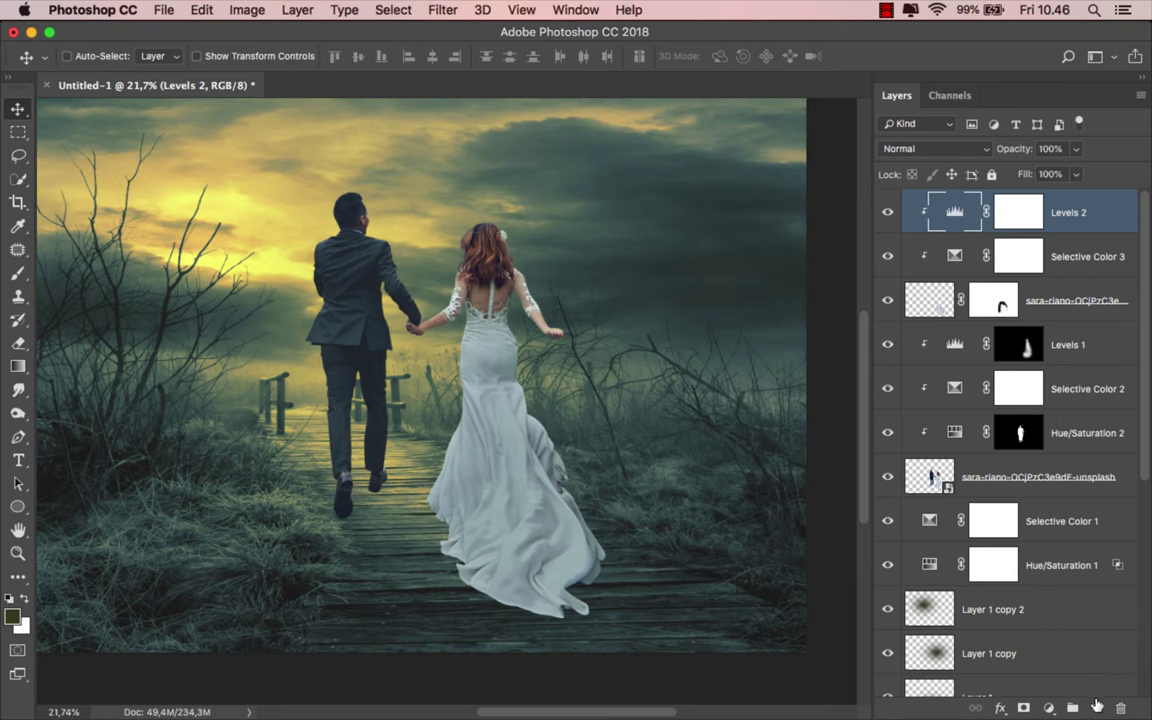
Add a new Layer 2 clipped to the layers below.
{"action": "left_click", "coordinate": [1096, 707]}
{"action": "right_click", "coordinate": [1035, 222]}
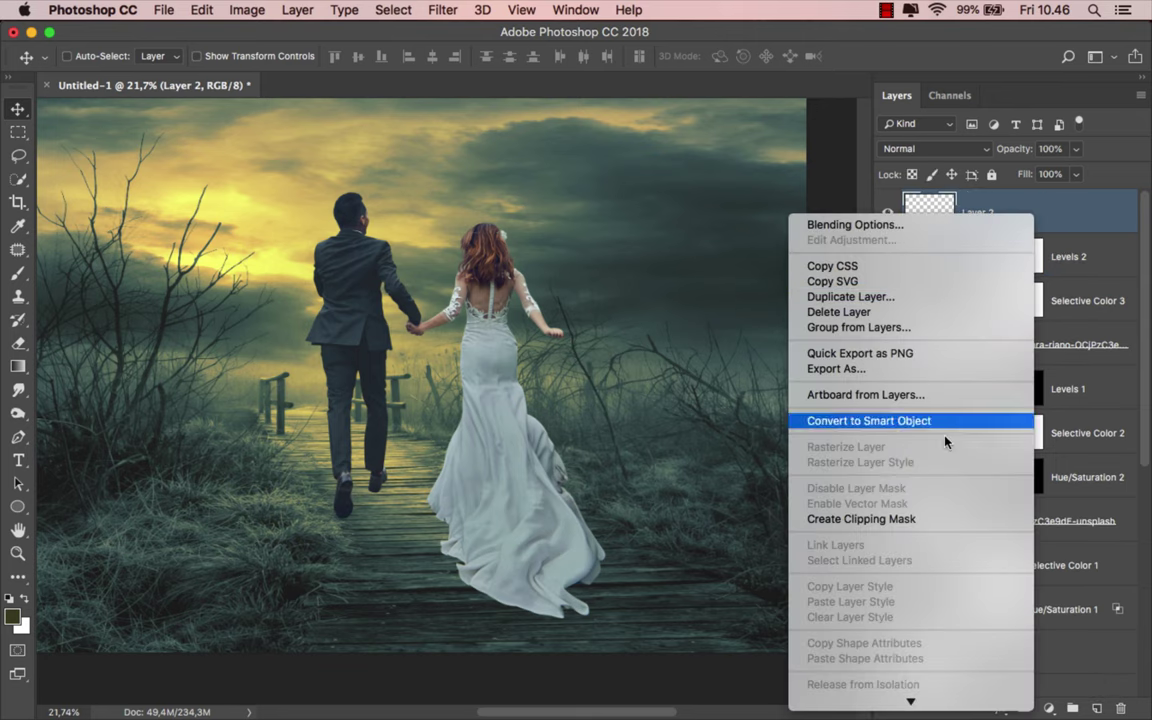
{"action": "left_click", "coordinate": [918, 517]}
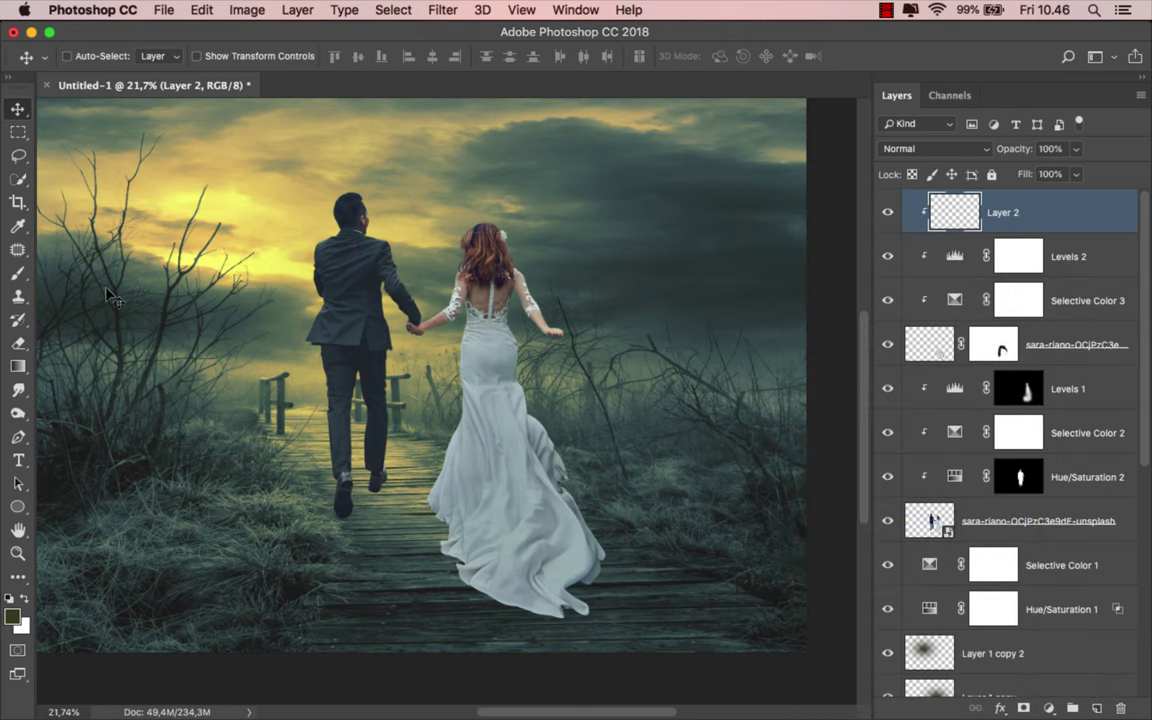
Paint black with a 10% opacity brush along the dress's lower left edge.
{"action": "left_click", "coordinate": [18, 272]}
{"action": "left_click", "coordinate": [200, 268]}
{"action": "scroll", "coordinate": [506, 484], "scroll_direction": "up", "scroll_amount": 2}
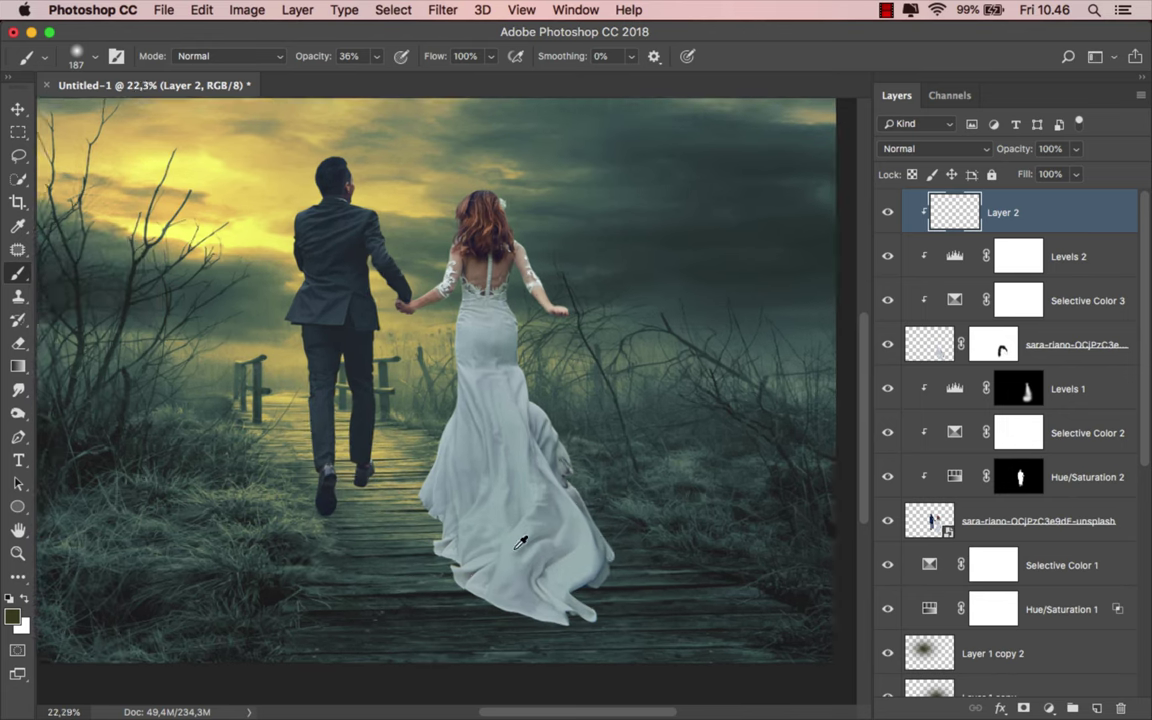
{"action": "left_click", "coordinate": [378, 57]}
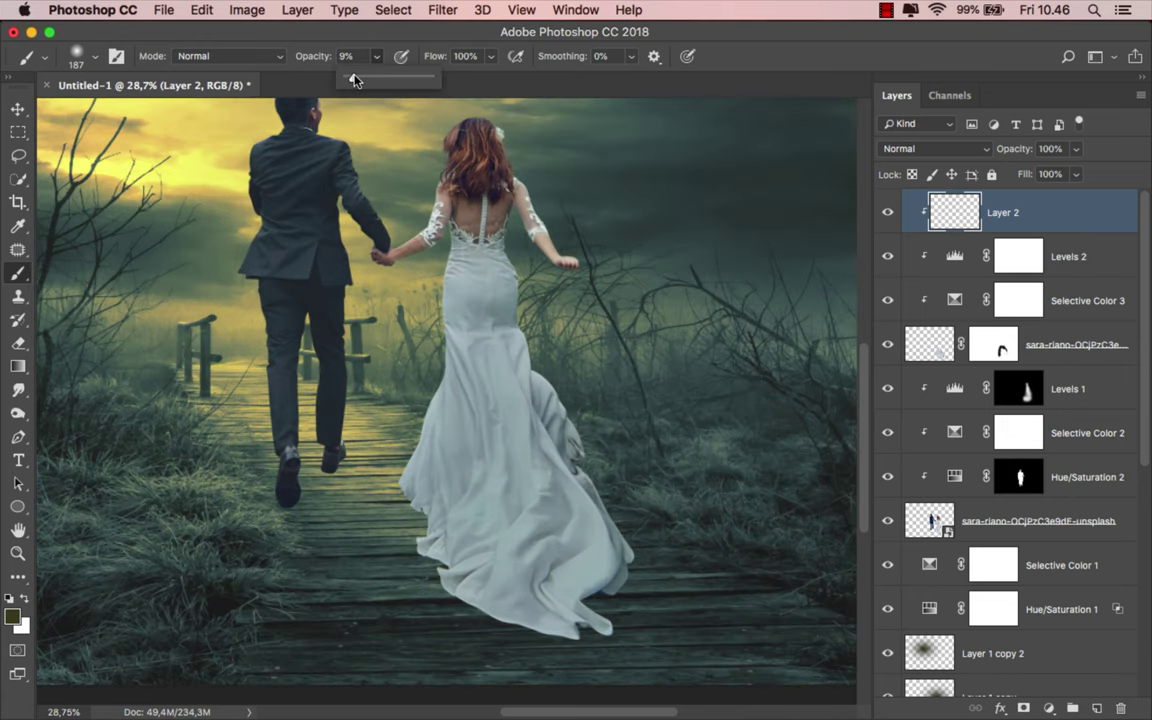
{"action": "scroll", "coordinate": [424, 420], "scroll_direction": "up", "scroll_amount": 1}
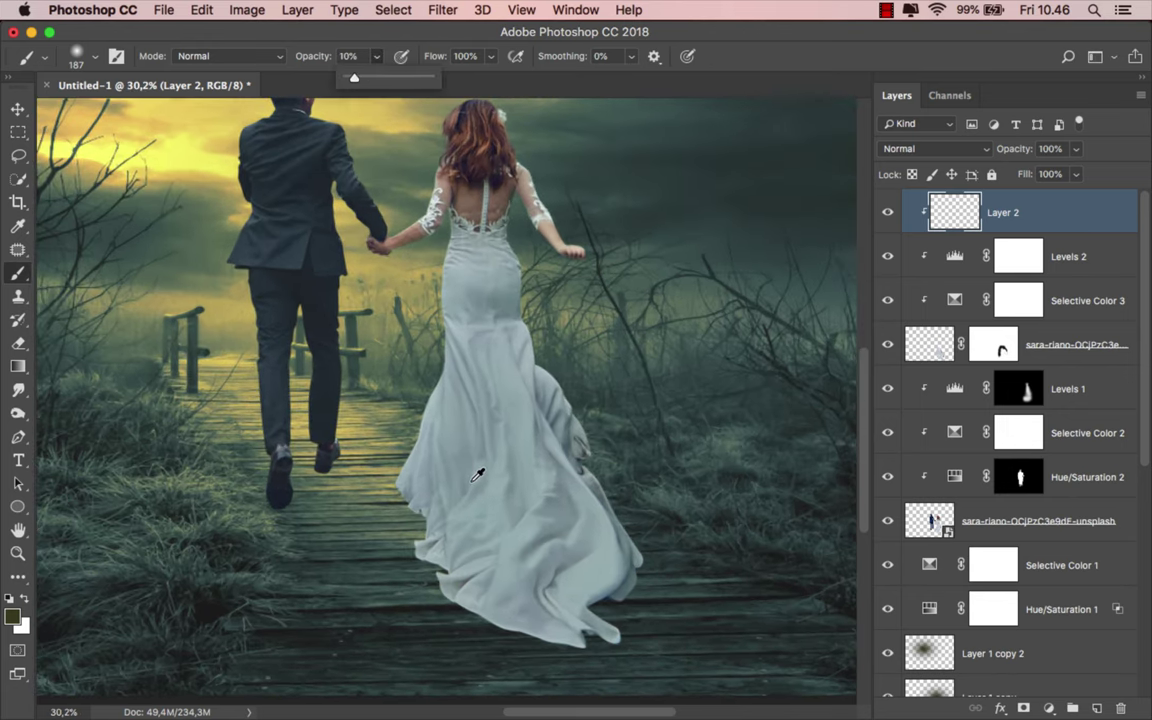
{"action": "left_click", "coordinate": [9, 598]}
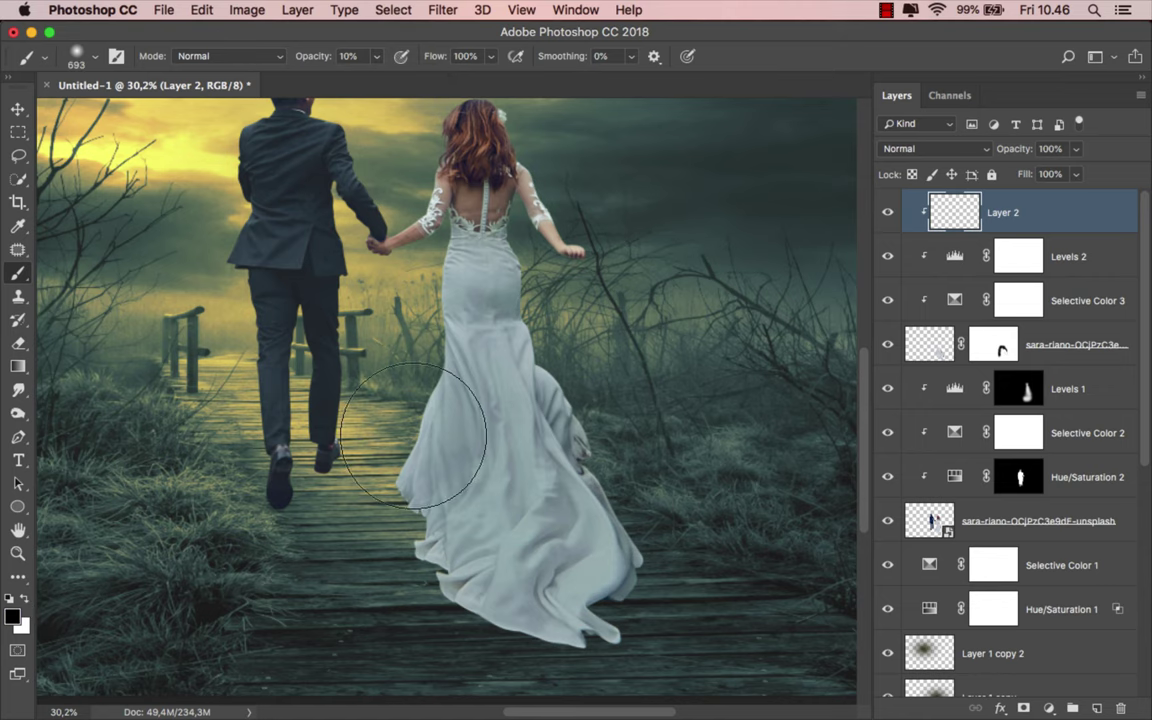
{"action": "mouse_move", "coordinate": [405, 520]}
{"action": "left_mouse_down"}
{"action": "mouse_move", "coordinate": [339, 489]}
{"action": "mouse_move", "coordinate": [411, 625]}
{"action": "mouse_move", "coordinate": [501, 656]}
{"action": "mouse_move", "coordinate": [595, 650]}
{"action": "mouse_move", "coordinate": [624, 501]}
{"action": "mouse_move", "coordinate": [617, 450]}
{"action": "mouse_move", "coordinate": [589, 421]}
{"action": "left_mouse_up"}
{"action": "scroll", "coordinate": [650, 520], "scroll_direction": "down", "scroll_amount": 1}
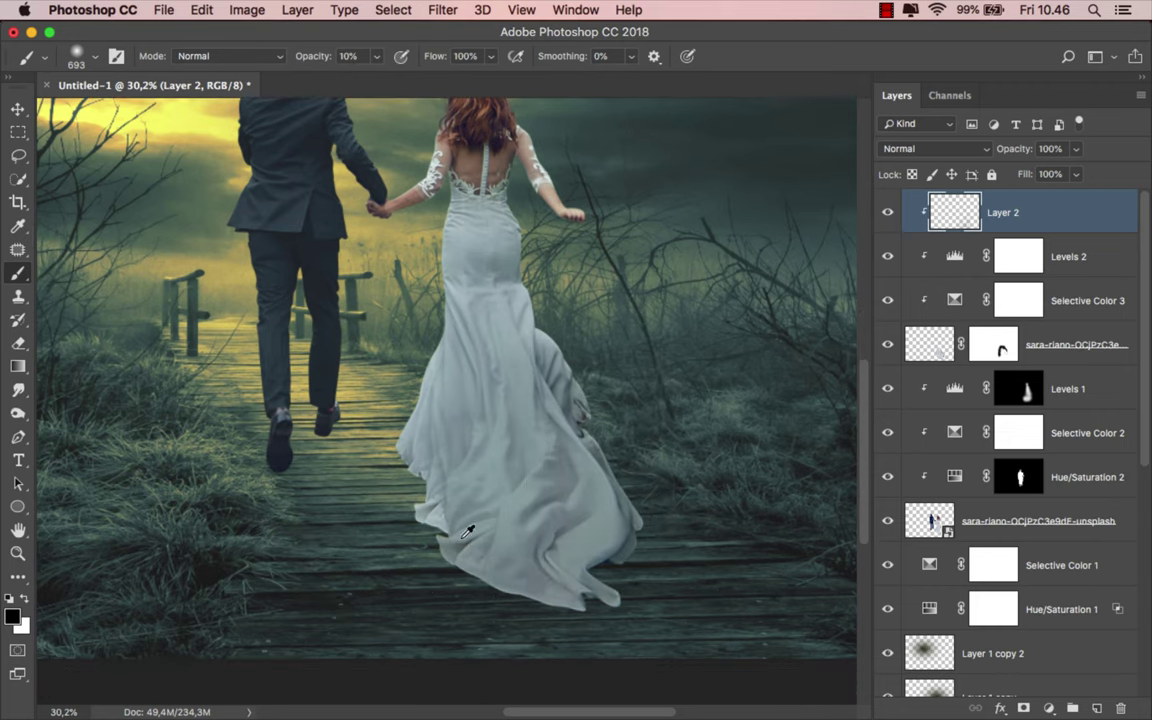
{"action": "scroll", "coordinate": [565, 510], "scroll_direction": "down", "scroll_amount": 1}
{"action": "scroll", "coordinate": [565, 510], "scroll_direction": "down", "scroll_amount": 1}
{"action": "scroll", "coordinate": [560, 500], "scroll_direction": "down", "scroll_amount": 1}
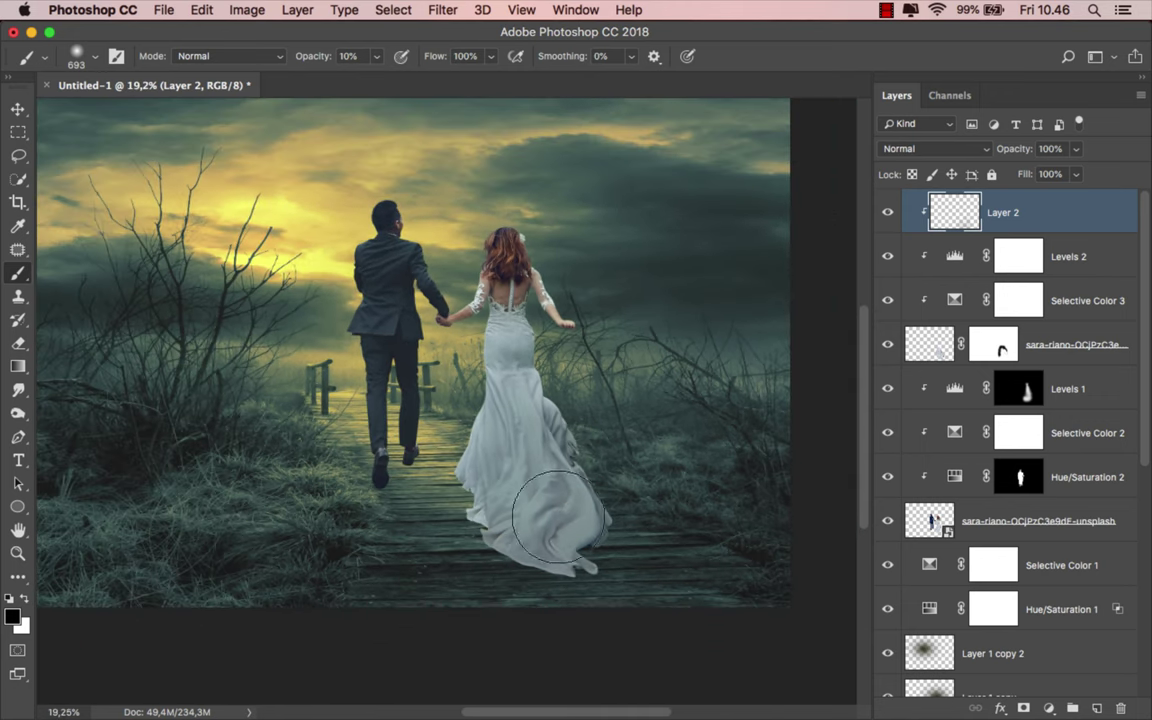
Add a new Layer 3 above Levels 1, clipped to the layer below.
{"action": "left_click", "coordinate": [886, 521]}
{"action": "left_click", "coordinate": [1086, 392]}
{"action": "key", "text": "x"}
{"action": "left_click", "coordinate": [1096, 705]}
{"action": "key", "text": "x"}
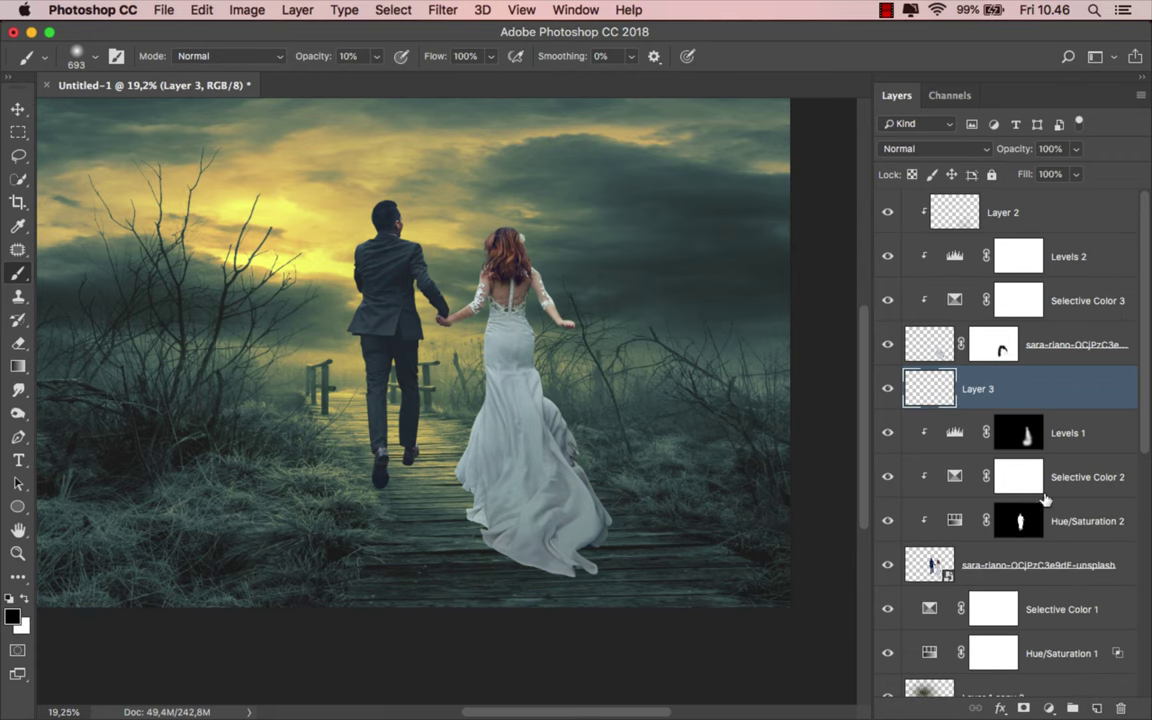
{"action": "right_click", "coordinate": [930, 385]}
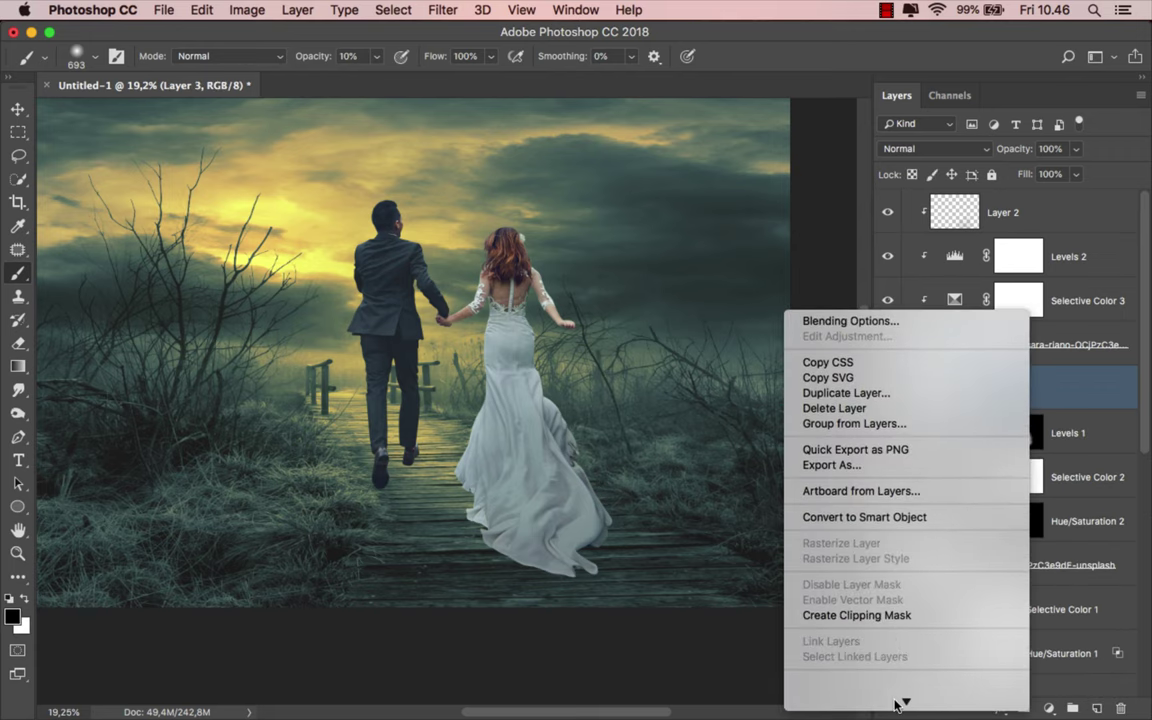
{"action": "left_click", "coordinate": [898, 601]}
Faintly shade the dress hem on Layer 3, then fit the whole image on screen.
{"action": "scroll", "coordinate": [440, 455], "scroll_direction": "up", "scroll_amount": 3}
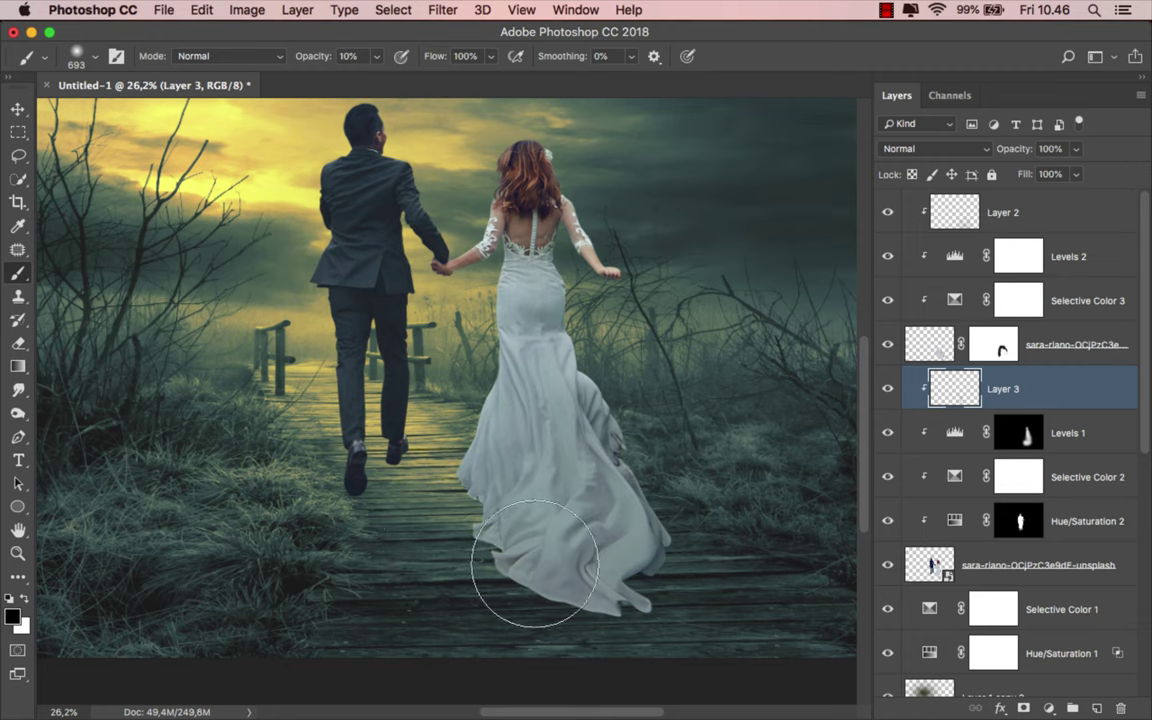
{"action": "left_click_drag", "start_coordinate": [630, 437], "coordinate": [570, 438]}
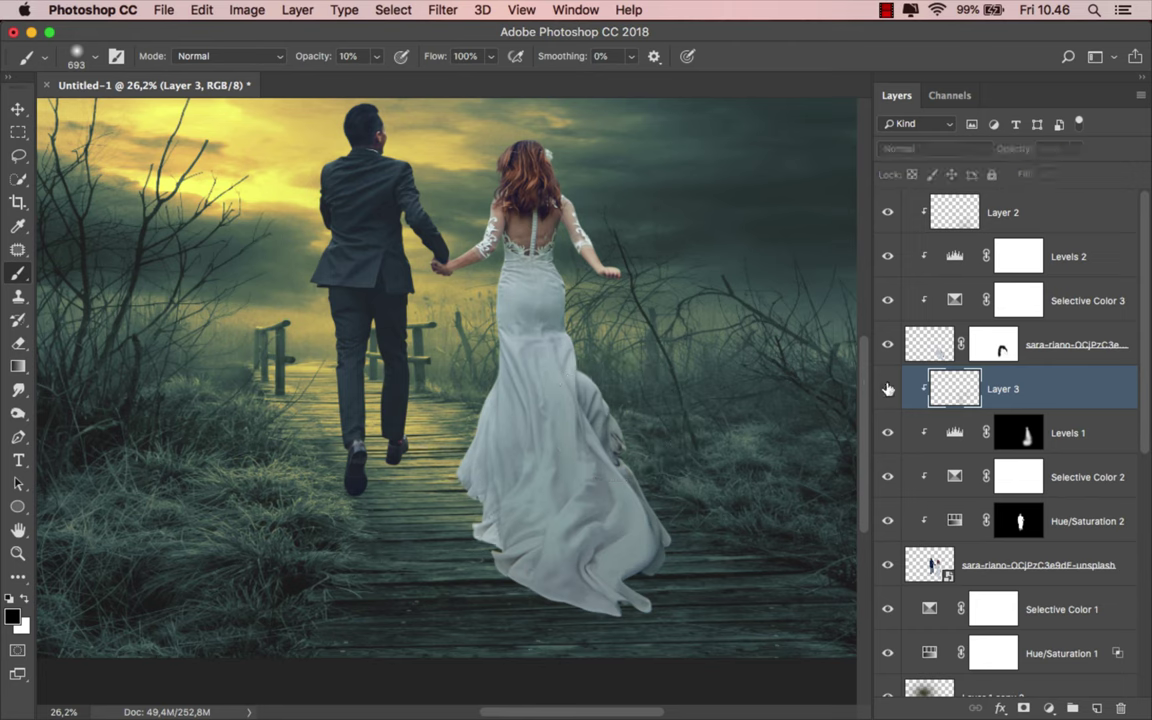
{"action": "key", "text": "super+0"}
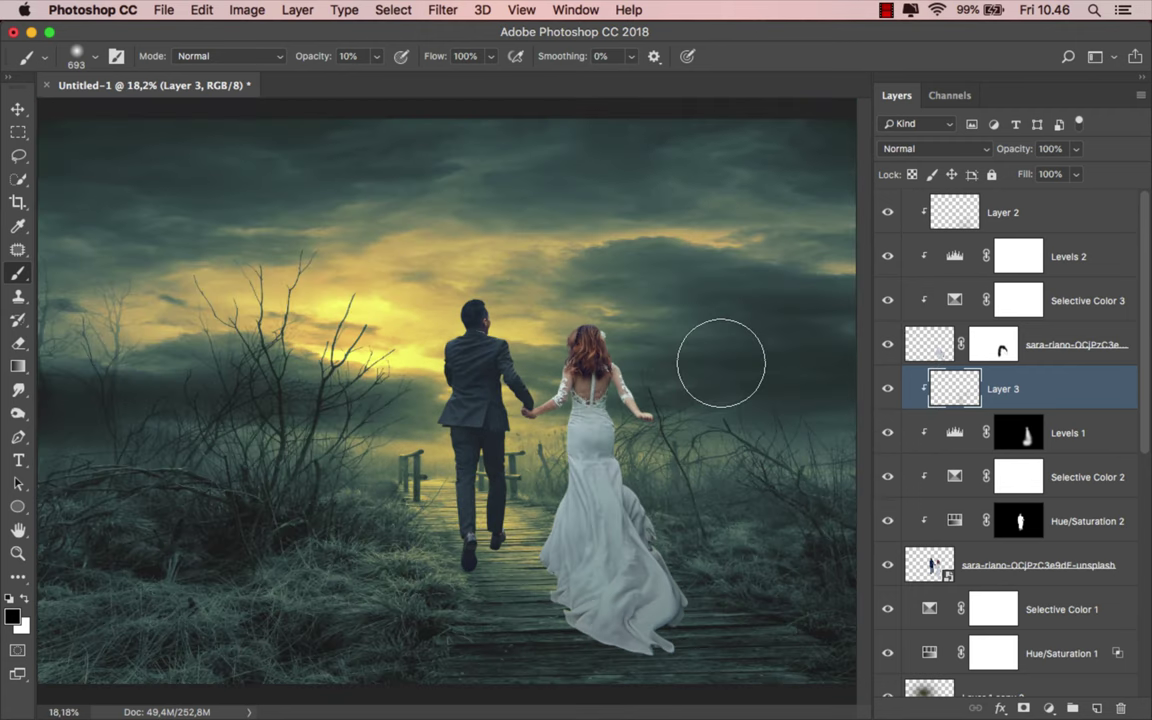
{"action": "key", "text": "v"}
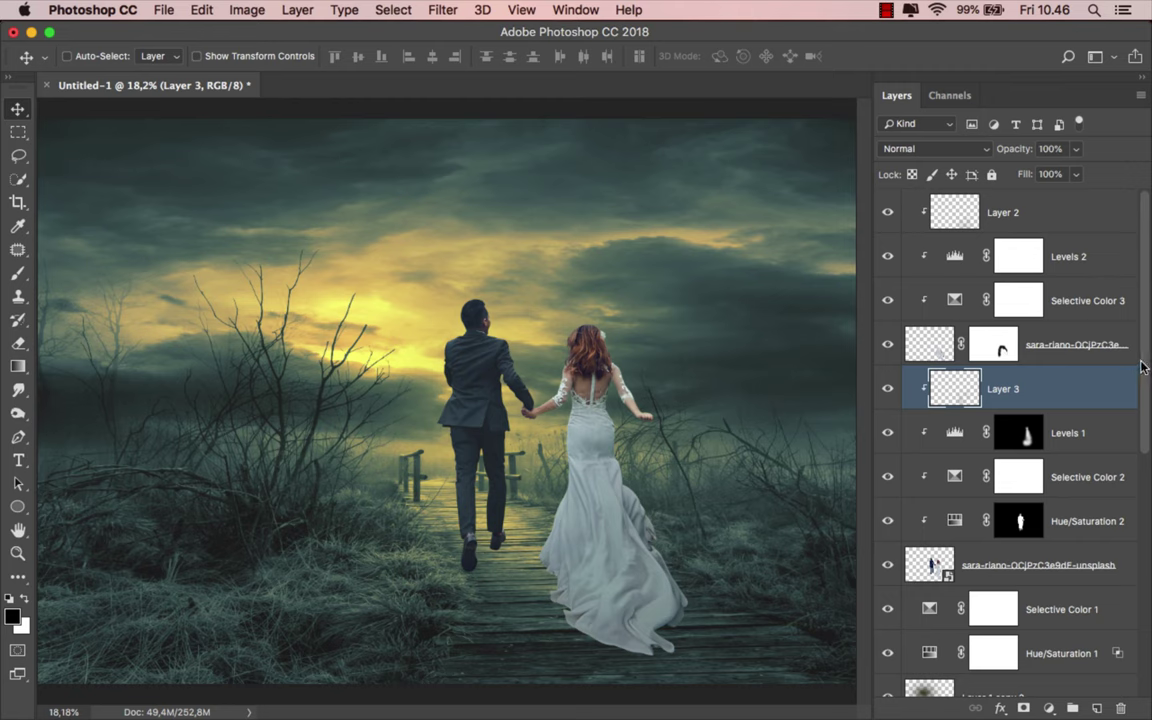
{"action": "left_click_drag", "start_coordinate": [1141, 366], "coordinate": [1130, 582]}
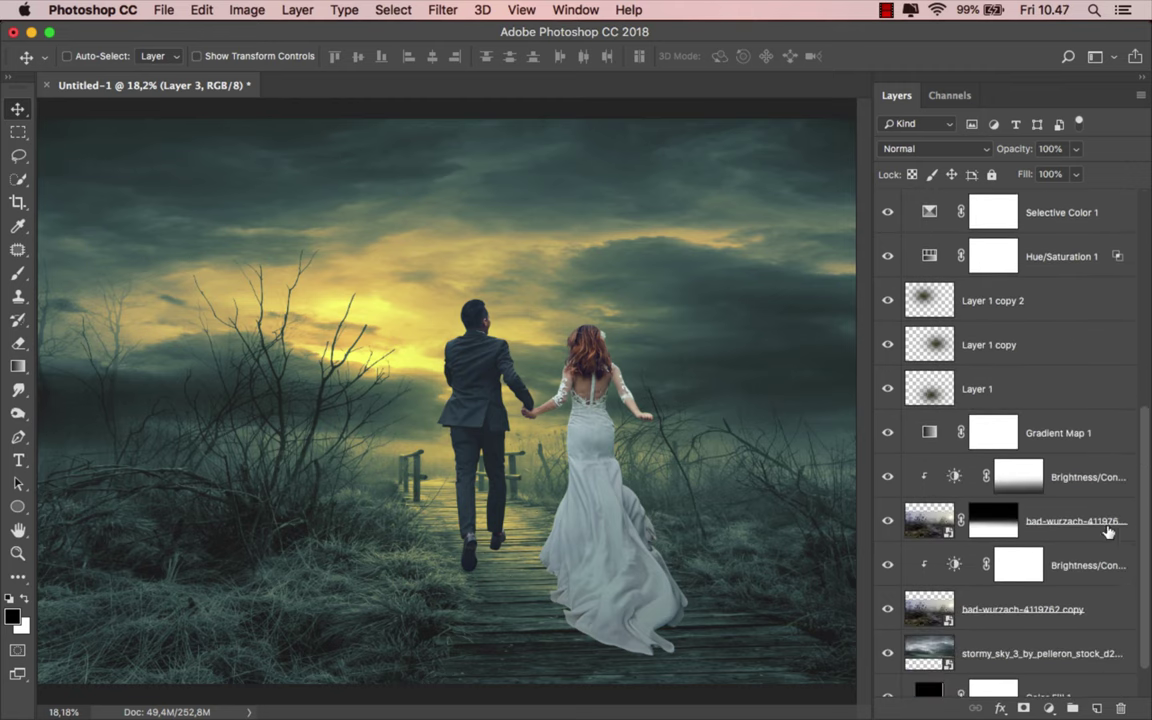
Create a new layer named 'shadow' above Brightness/Contrast 1.
{"action": "left_click", "coordinate": [1087, 479]}
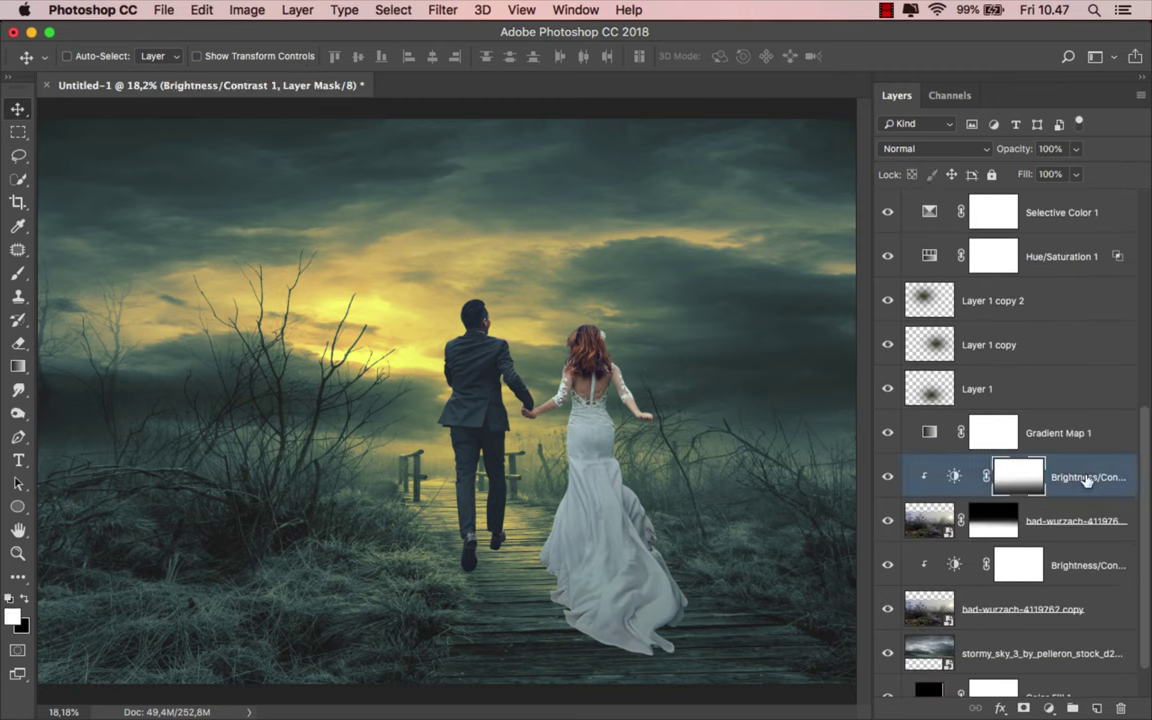
{"action": "key", "text": "ctrl+shift+alt+n"}
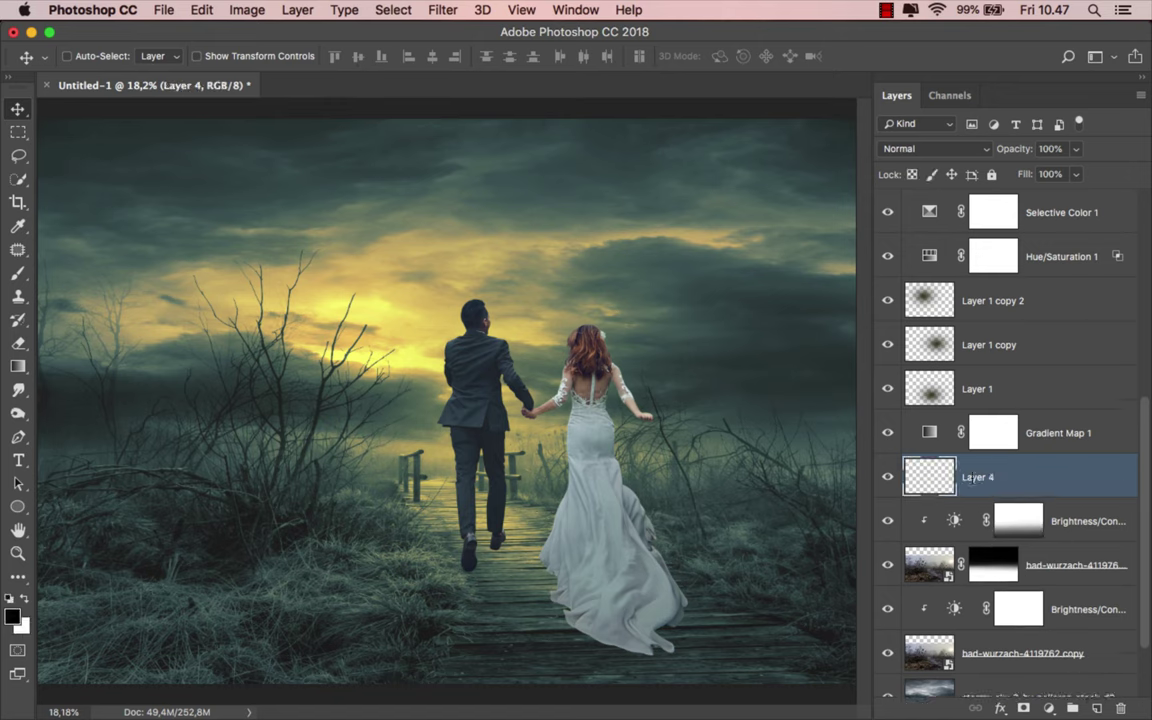
{"action": "type", "text": "shadow"}
{"action": "key", "text": "Return"}
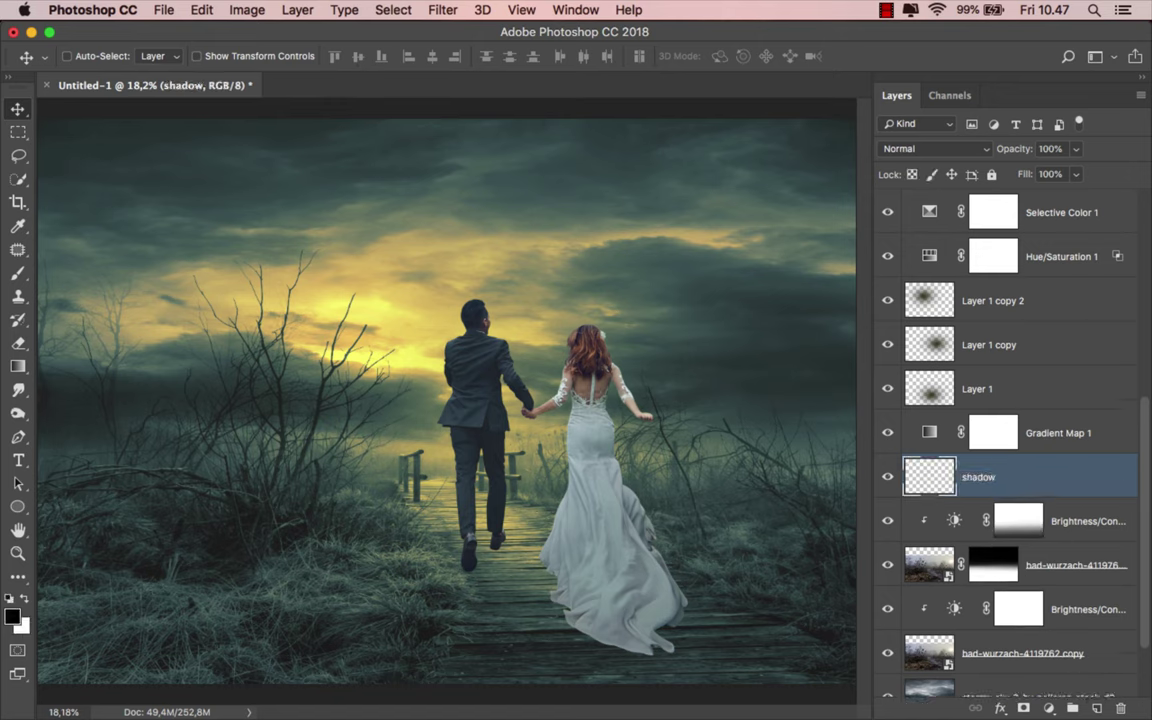
Set up the Brush at 100% opacity and about 86 px size.
{"action": "left_click", "coordinate": [18, 272]}
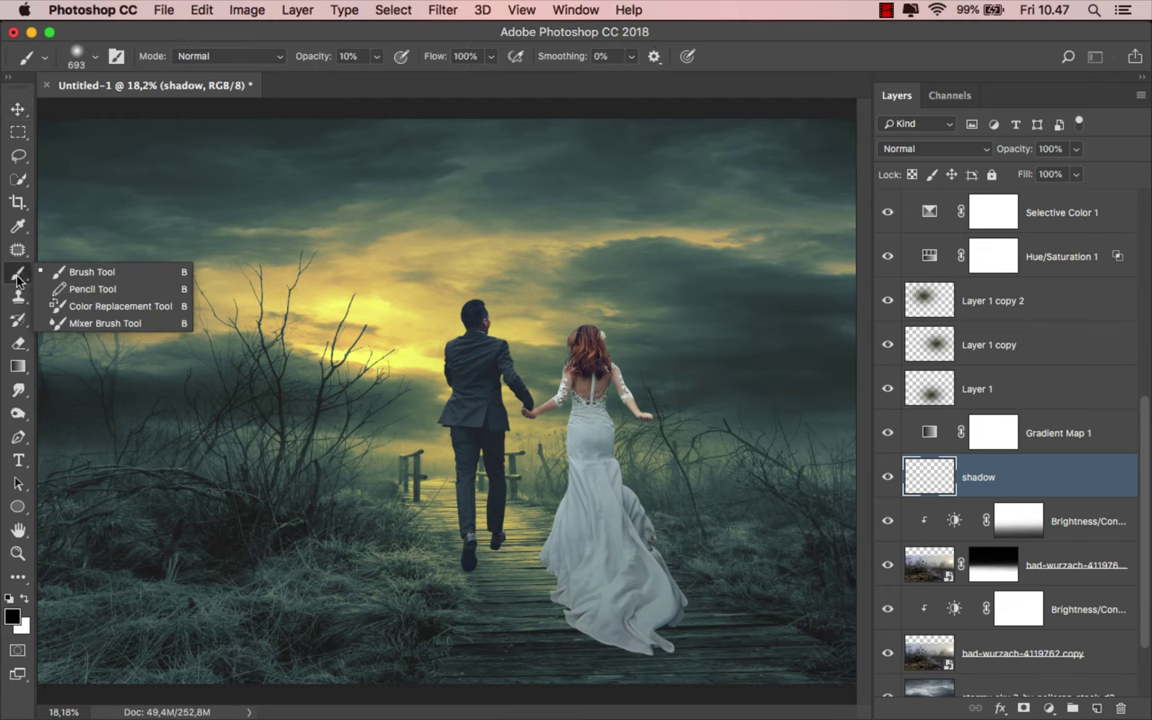
{"action": "scroll", "coordinate": [370, 413], "scroll_direction": "up", "scroll_amount": 5}
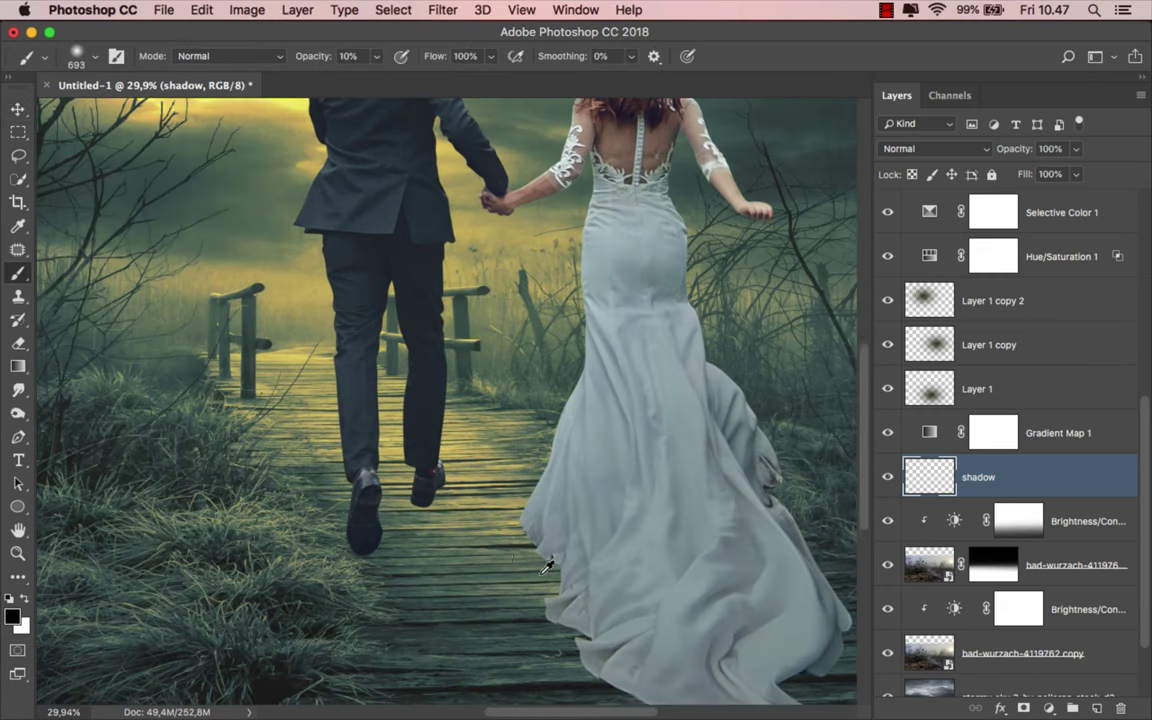
{"action": "scroll", "coordinate": [380, 300], "scroll_direction": "up", "scroll_amount": 5}
{"action": "scroll", "coordinate": [388, 122], "scroll_direction": "down", "scroll_amount": 2}
{"action": "left_click", "coordinate": [376, 56]}
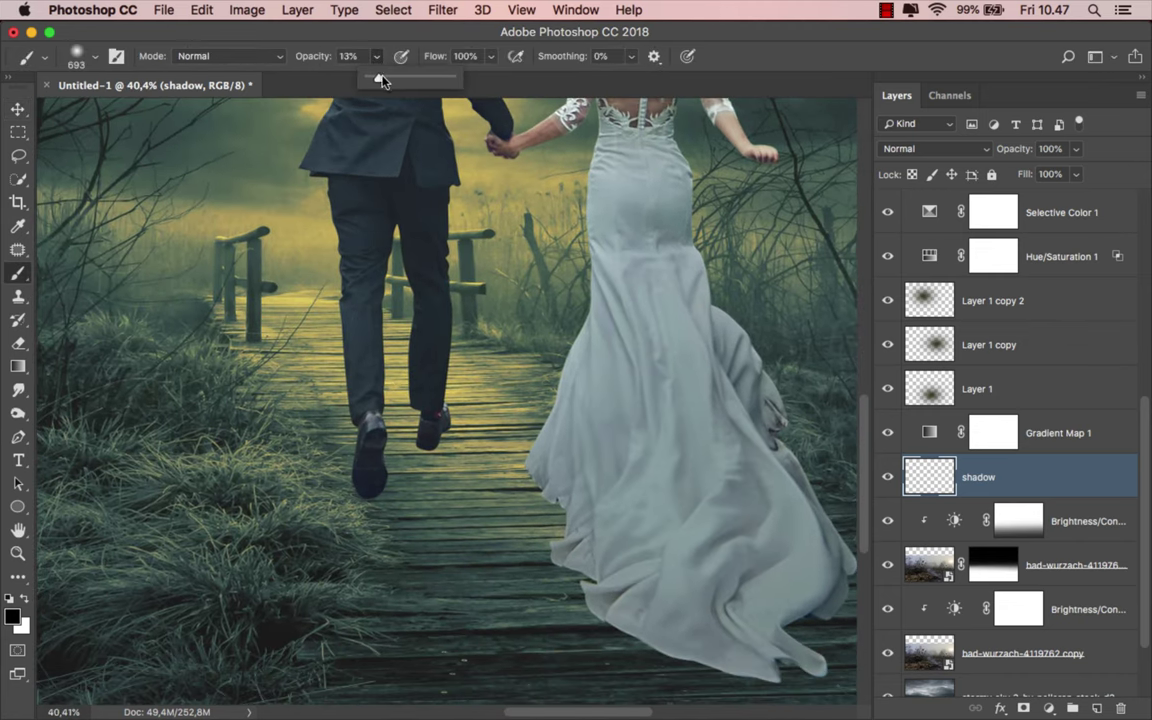
{"action": "left_click_drag", "start_coordinate": [378, 77], "coordinate": [592, 90]}
{"action": "key", "text": "bracketleft"}
{"action": "key", "text": "bracketleft"}
{"action": "key", "text": "bracketleft"}
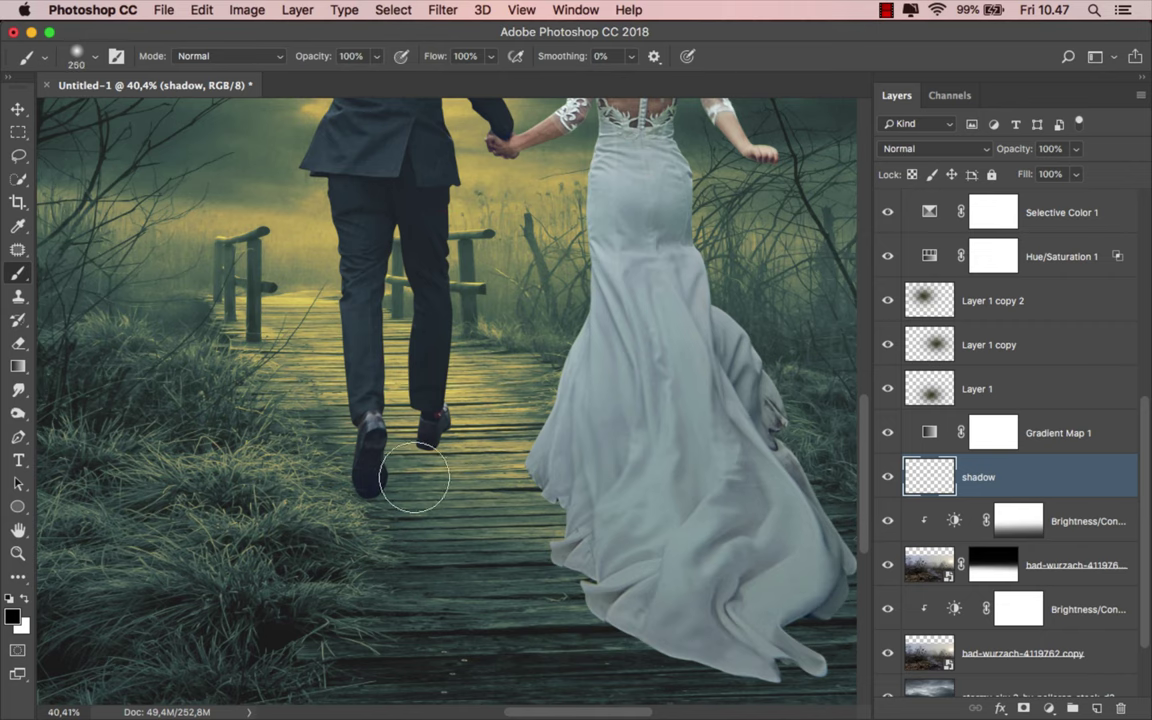
{"action": "key", "text": "bracketleft"}
{"action": "scroll", "coordinate": [399, 470], "scroll_direction": "down", "scroll_amount": 2}
{"action": "scroll", "coordinate": [386, 419], "scroll_direction": "down", "scroll_amount": 1}
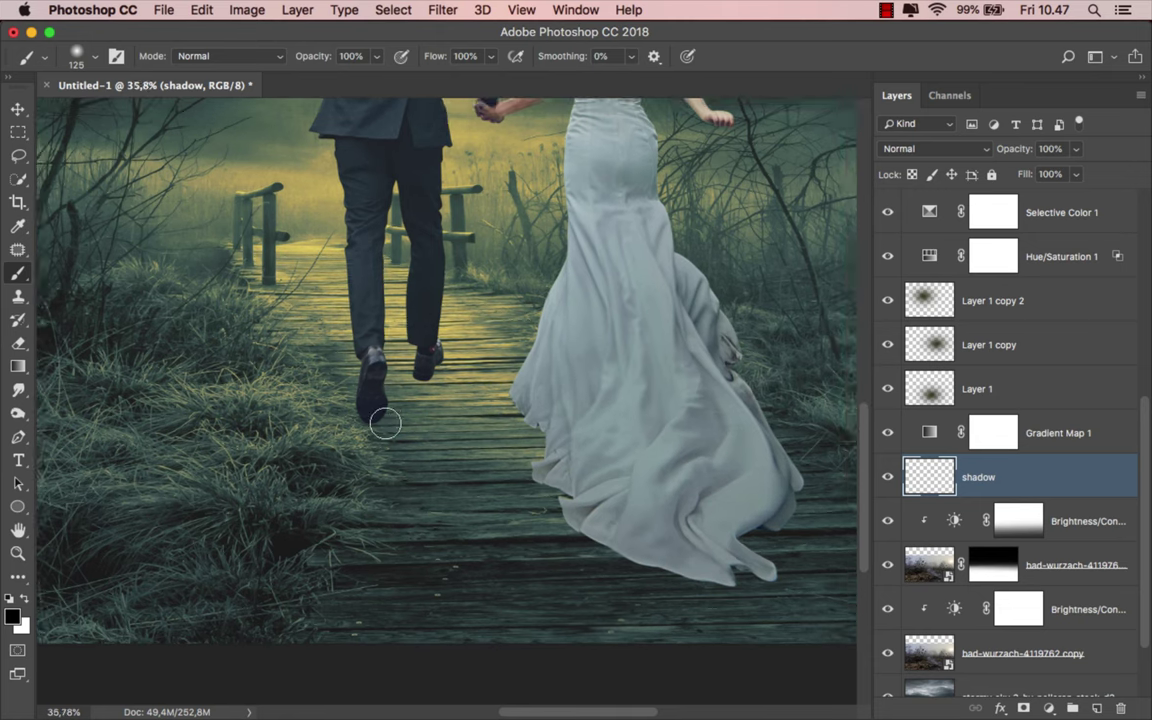
{"action": "mouse_move", "coordinate": [386, 419]}
{"action": "left_mouse_down"}
{"action": "mouse_move", "coordinate": [367, 423]}
{"action": "mouse_move", "coordinate": [401, 657]}
{"action": "left_mouse_up"}
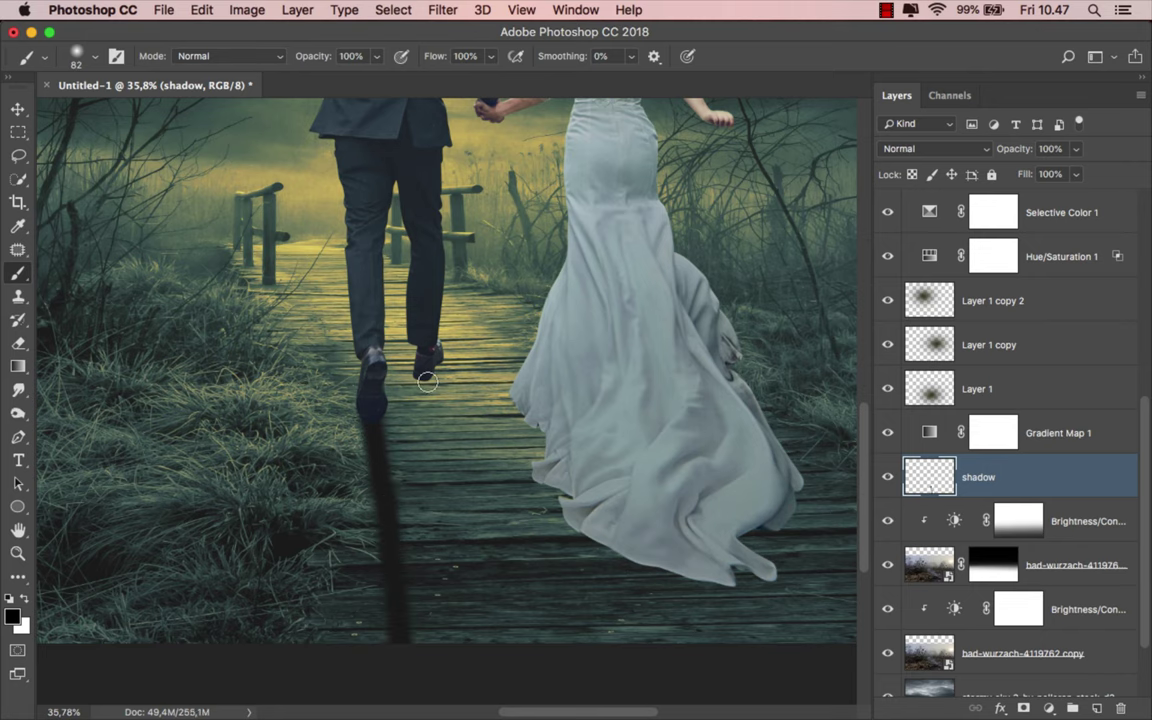
Paint black cast shadows down from the groom's right and left legs.
{"action": "left_click_drag", "start_coordinate": [426, 364], "coordinate": [466, 662]}
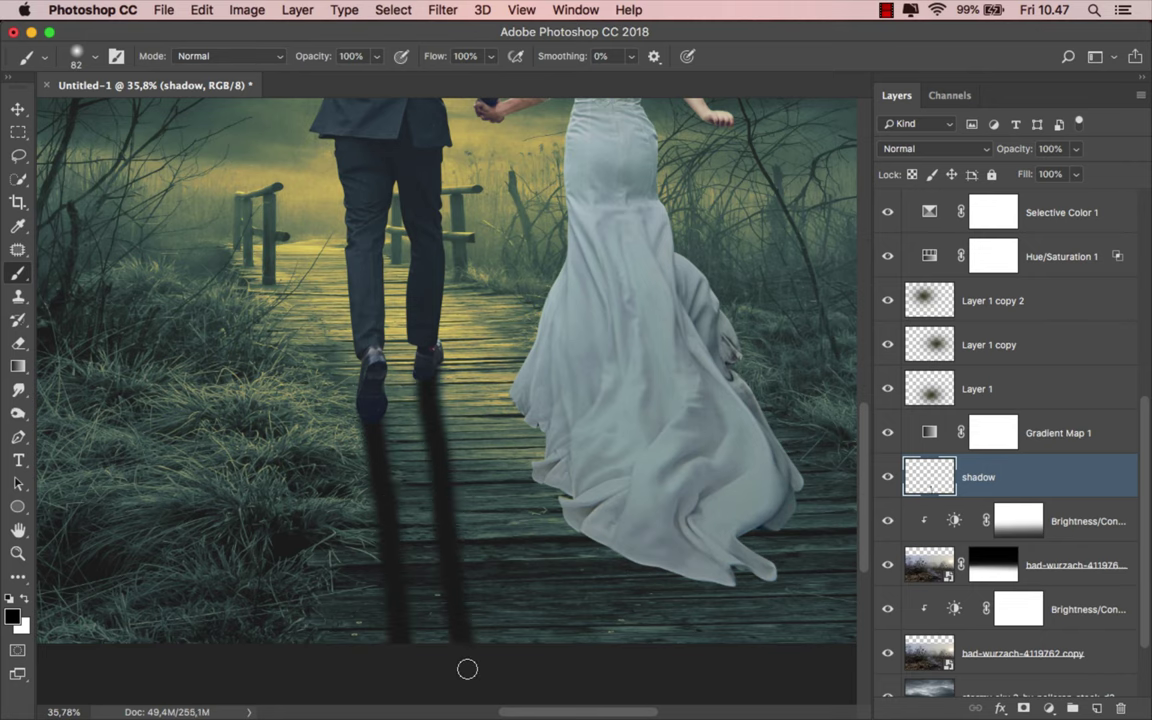
{"action": "scroll", "coordinate": [426, 428], "scroll_direction": "down", "scroll_amount": 2}
{"action": "scroll", "coordinate": [426, 428], "scroll_direction": "up", "scroll_amount": 2}
{"action": "scroll", "coordinate": [419, 437], "scroll_direction": "up", "scroll_amount": 2}
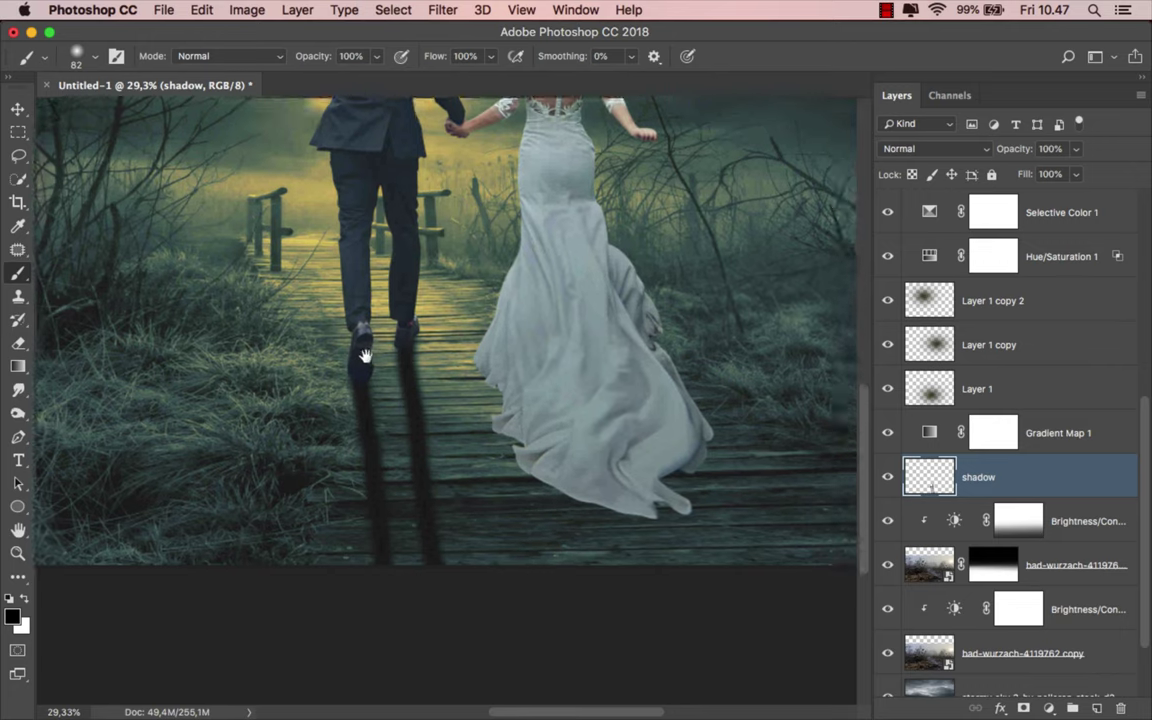
{"action": "left_click_drag", "start_coordinate": [381, 300], "coordinate": [415, 550]}
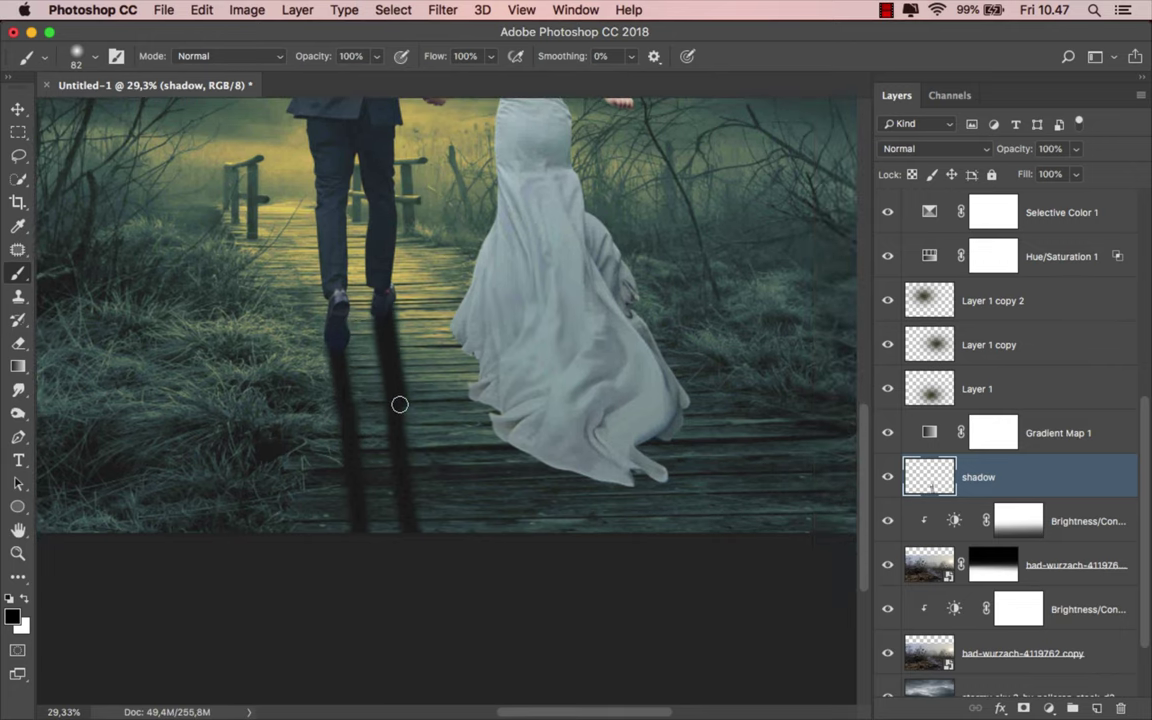
{"action": "left_click_drag", "start_coordinate": [337, 346], "coordinate": [346, 408]}
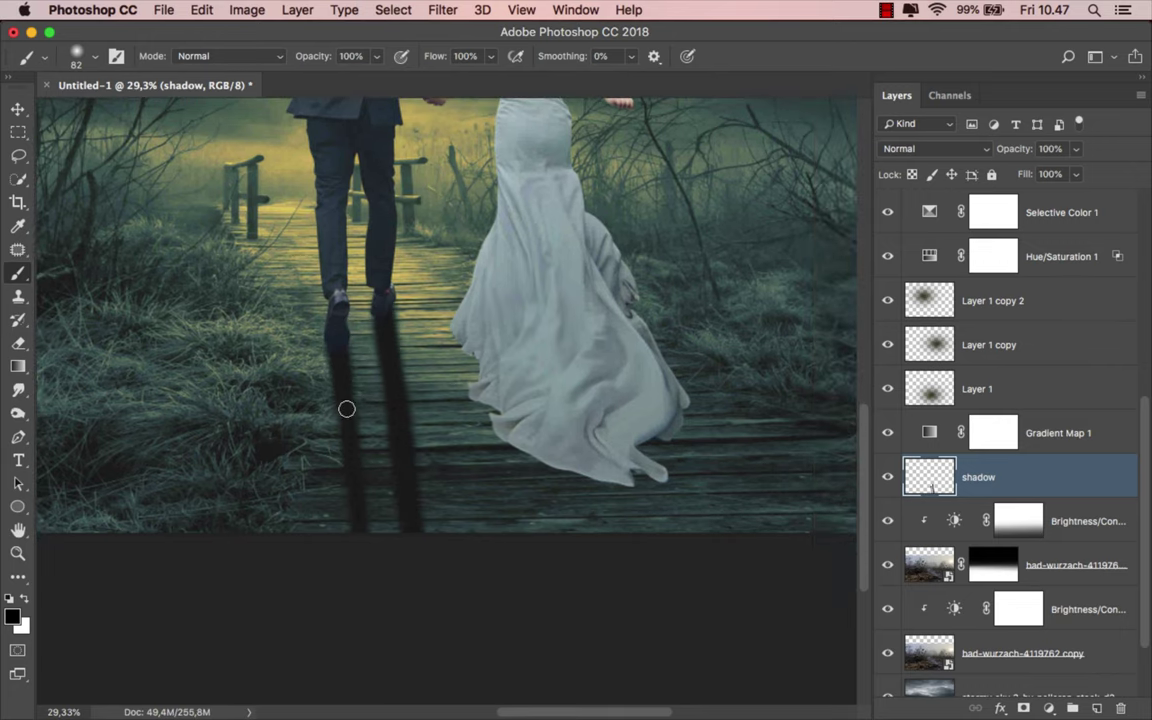
{"action": "scroll", "coordinate": [386, 450], "scroll_direction": "up", "scroll_amount": 2}
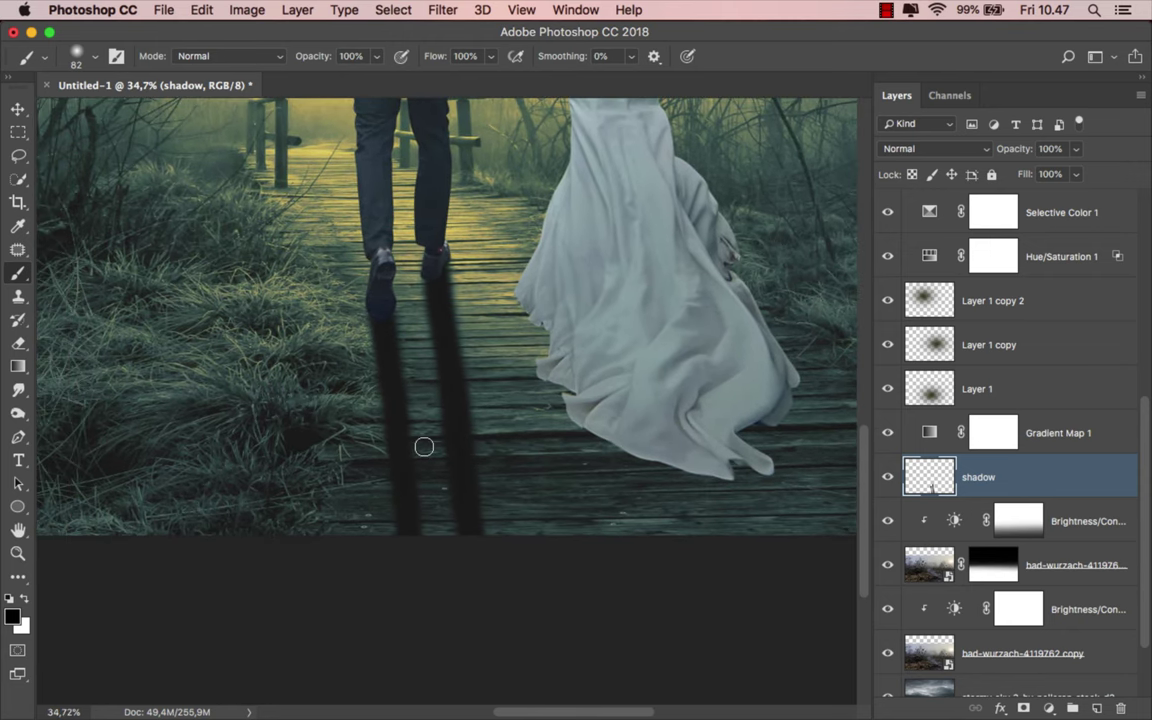
Paint long dark shadow streaks below and right of the dress, enlarging the brush to 166.
{"action": "left_click_drag", "start_coordinate": [410, 425], "coordinate": [368, 425]}
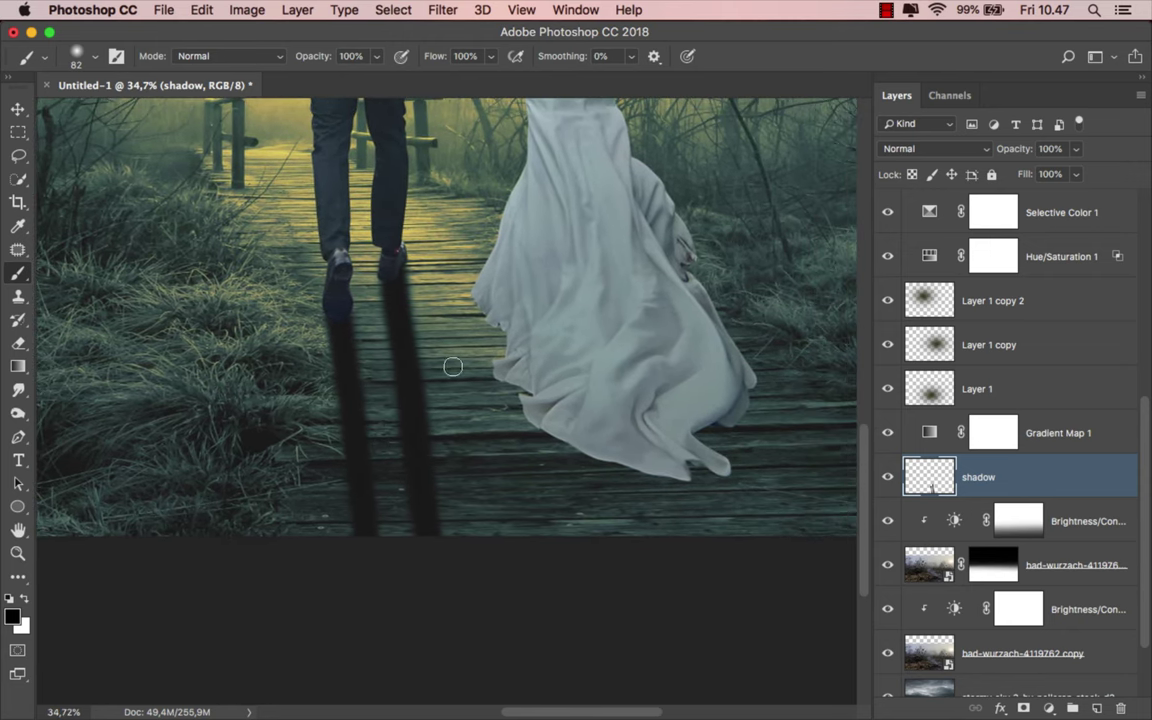
{"action": "left_click_drag", "start_coordinate": [494, 308], "coordinate": [519, 356]}
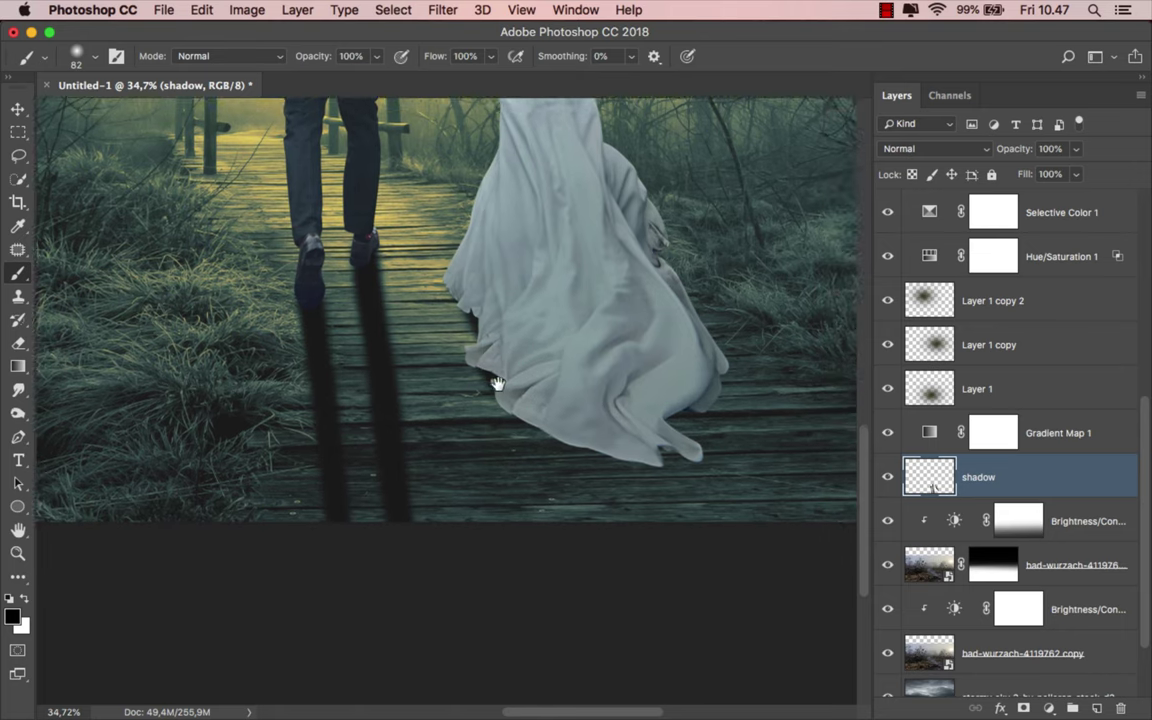
{"action": "mouse_move", "coordinate": [555, 417]}
{"action": "left_mouse_down"}
{"action": "mouse_move", "coordinate": [500, 391]}
{"action": "mouse_move", "coordinate": [599, 540]}
{"action": "left_mouse_up"}
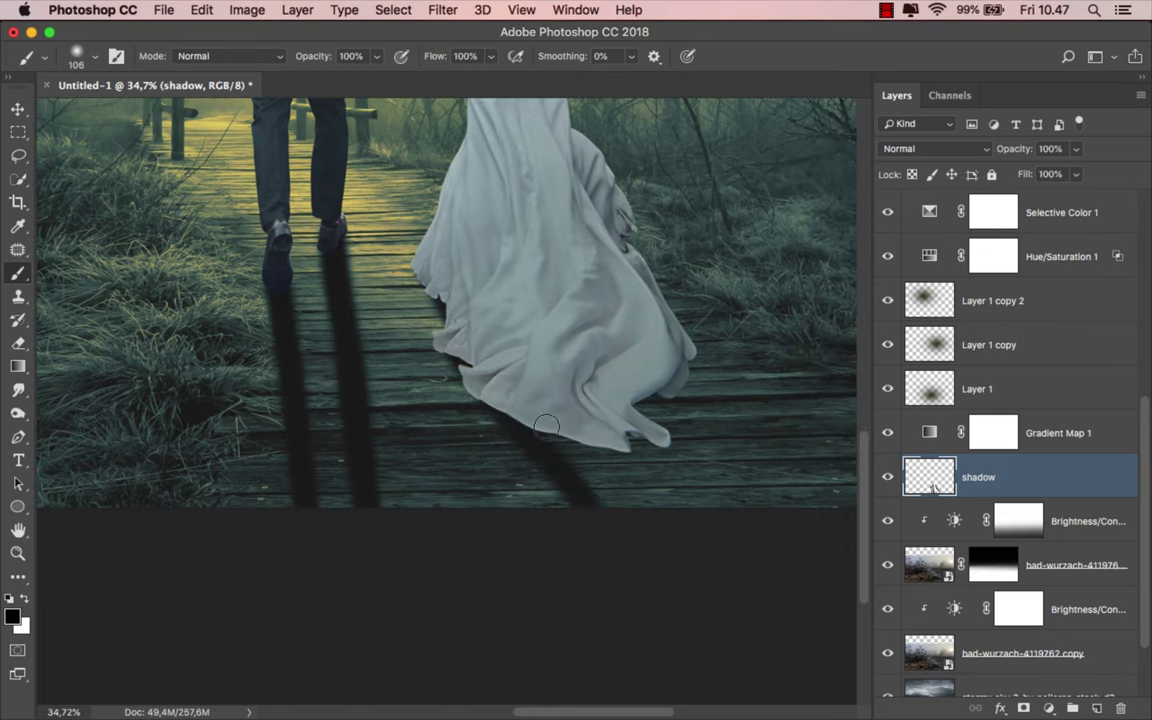
{"action": "left_click_drag", "start_coordinate": [490, 385], "coordinate": [583, 424]}
{"action": "mouse_move", "coordinate": [676, 380]}
{"action": "left_mouse_down"}
{"action": "mouse_move", "coordinate": [720, 505]}
{"action": "mouse_move", "coordinate": [760, 505]}
{"action": "left_mouse_up"}
{"action": "key", "text": "bracketright"}
{"action": "key", "text": "bracketright"}
{"action": "key", "text": "bracketright"}
{"action": "left_click_drag", "start_coordinate": [610, 425], "coordinate": [668, 470]}
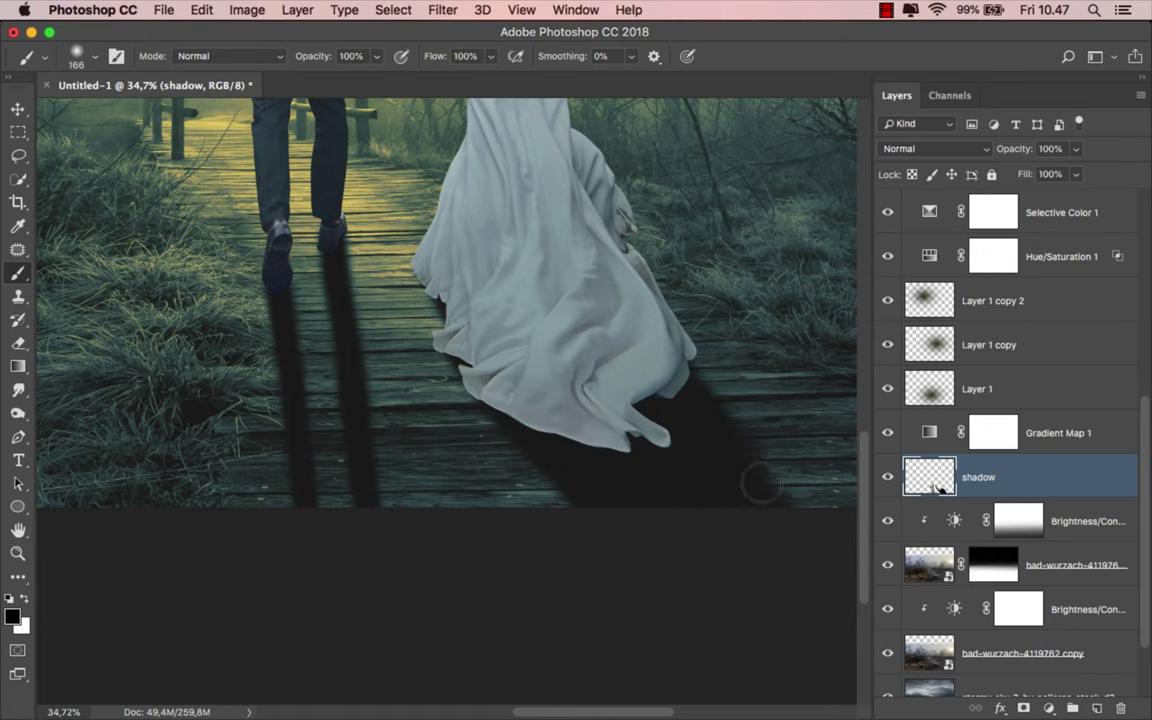
{"action": "left_click_drag", "start_coordinate": [682, 435], "coordinate": [780, 495]}
{"action": "scroll", "coordinate": [522, 346], "scroll_direction": "down", "scroll_amount": 2}
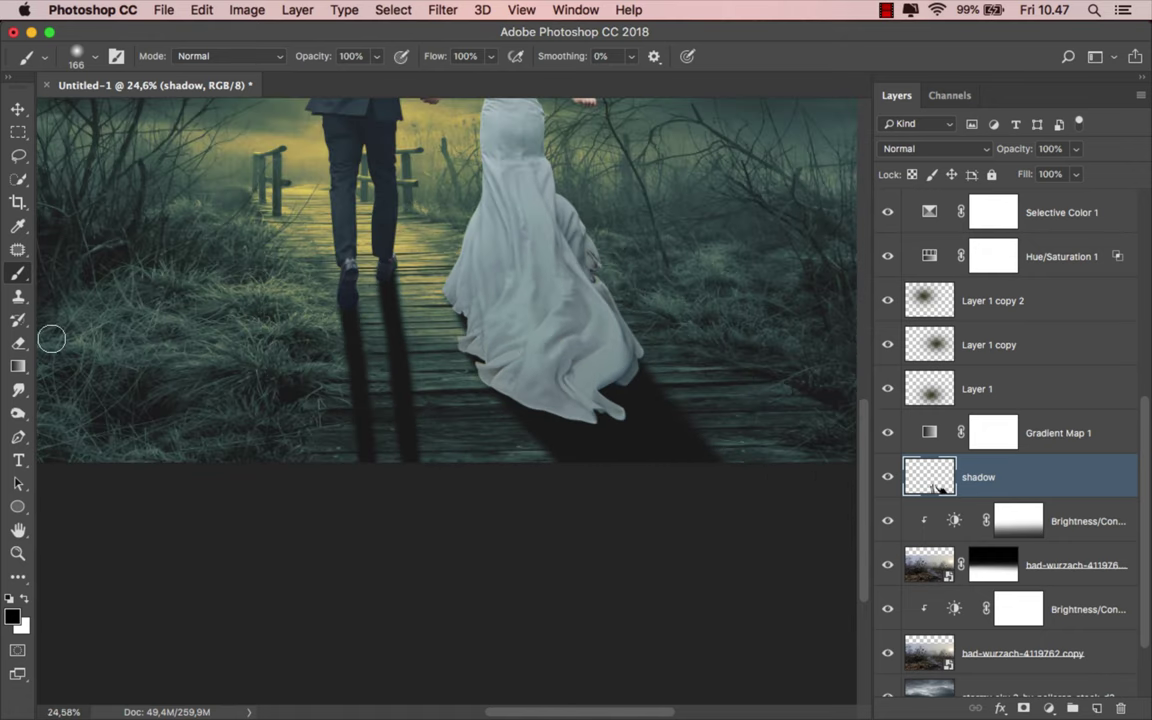
{"action": "left_click", "coordinate": [18, 343]}
Fade the shadow ends with a large 30% opacity eraser (about 762 px).
{"action": "left_click", "coordinate": [100, 329]}
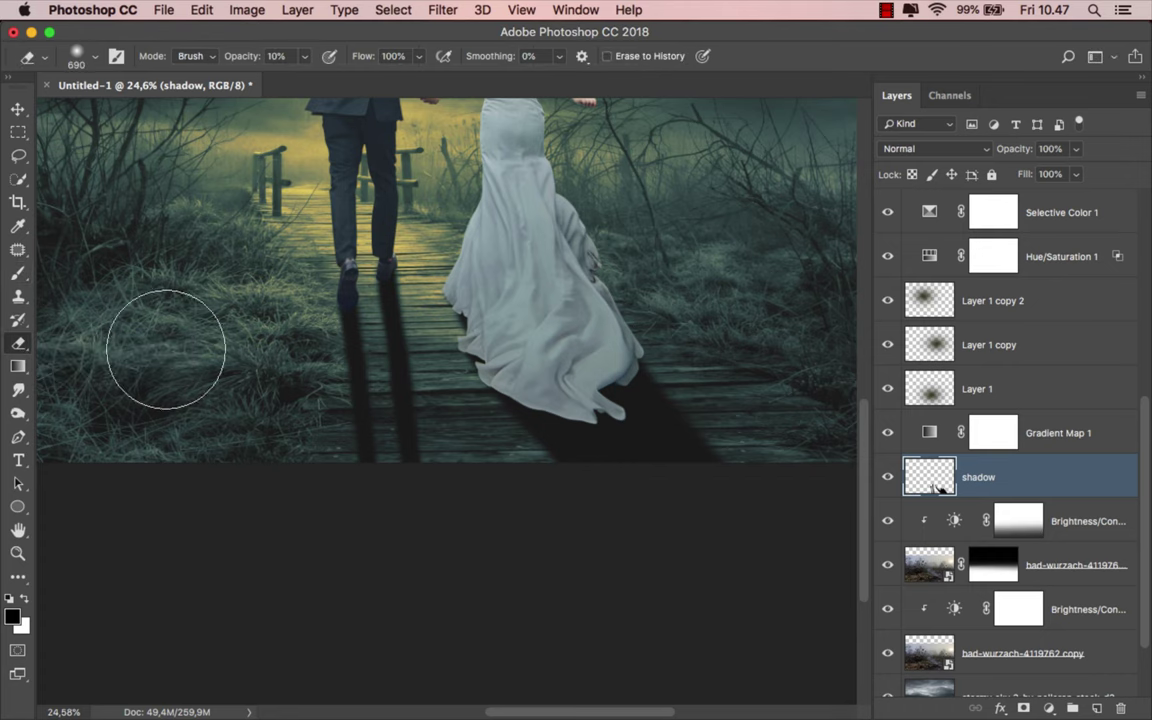
{"action": "mouse_move", "coordinate": [403, 354]}
{"action": "left_mouse_down"}
{"action": "mouse_move", "coordinate": [465, 431]}
{"action": "mouse_move", "coordinate": [429, 476]}
{"action": "mouse_move", "coordinate": [432, 504]}
{"action": "mouse_move", "coordinate": [427, 419]}
{"action": "mouse_move", "coordinate": [435, 537]}
{"action": "mouse_move", "coordinate": [421, 371]}
{"action": "left_mouse_up"}
{"action": "key", "text": "3"}
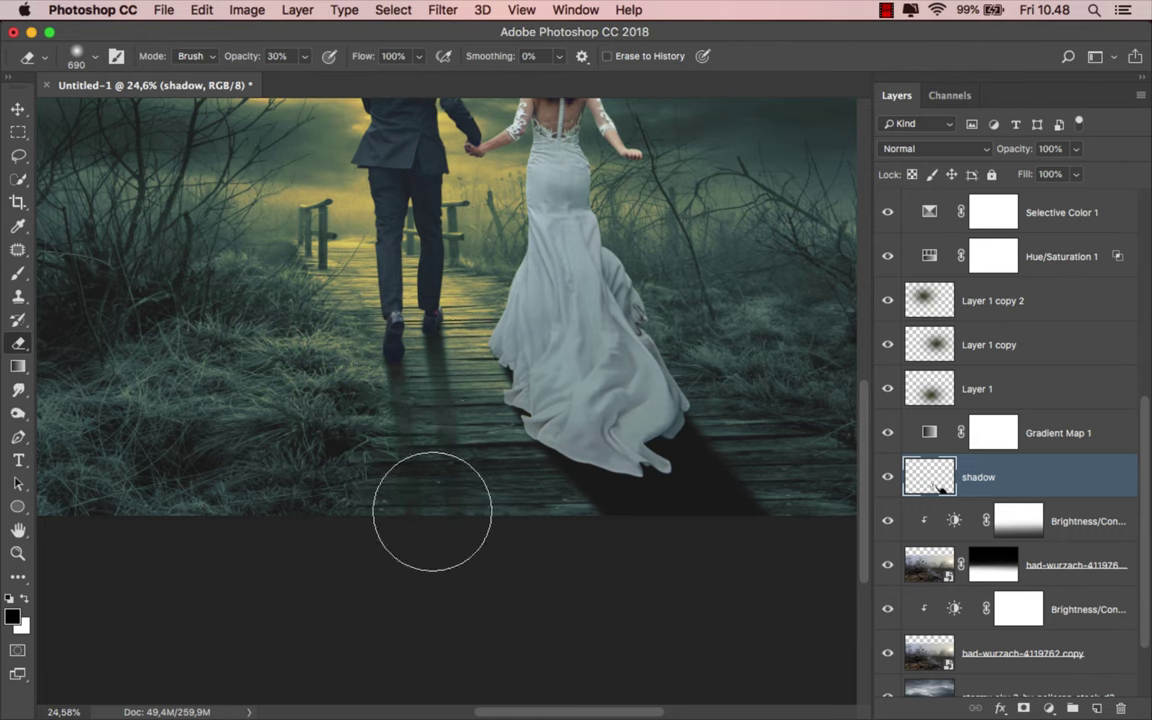
{"action": "left_click", "coordinate": [540, 520], "text": "ctrl"}
{"action": "left_click_drag", "start_coordinate": [488, 417], "coordinate": [510, 392]}
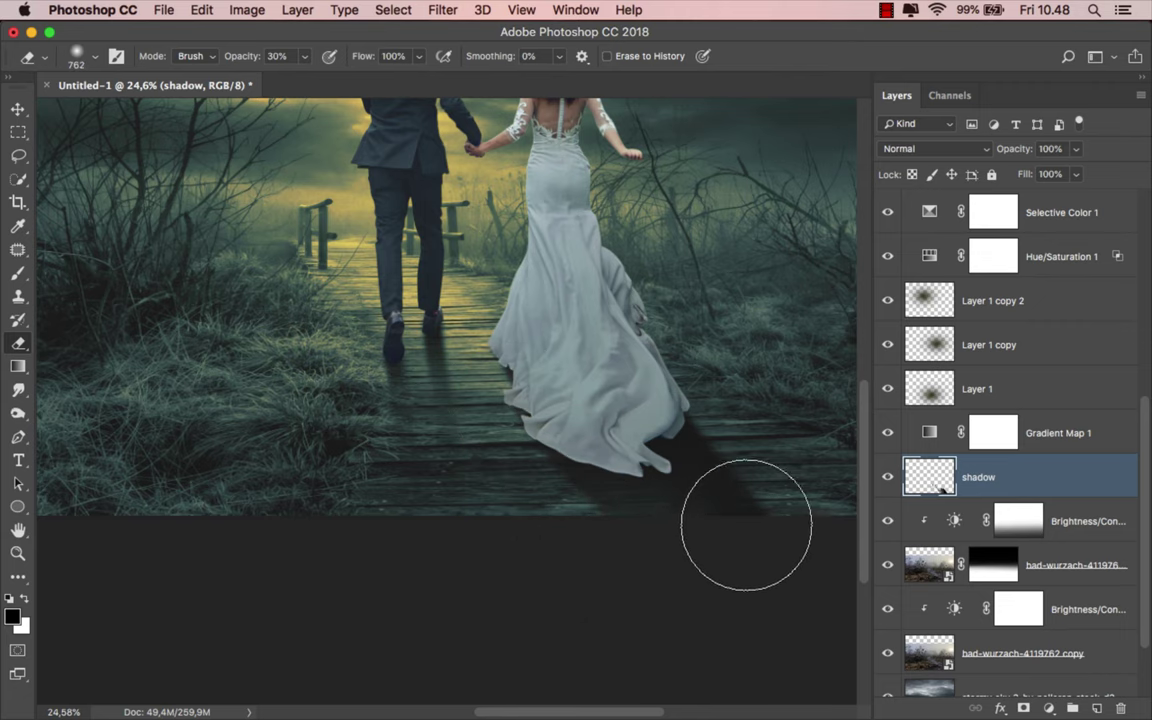
{"action": "left_click_drag", "start_coordinate": [745, 527], "coordinate": [688, 560]}
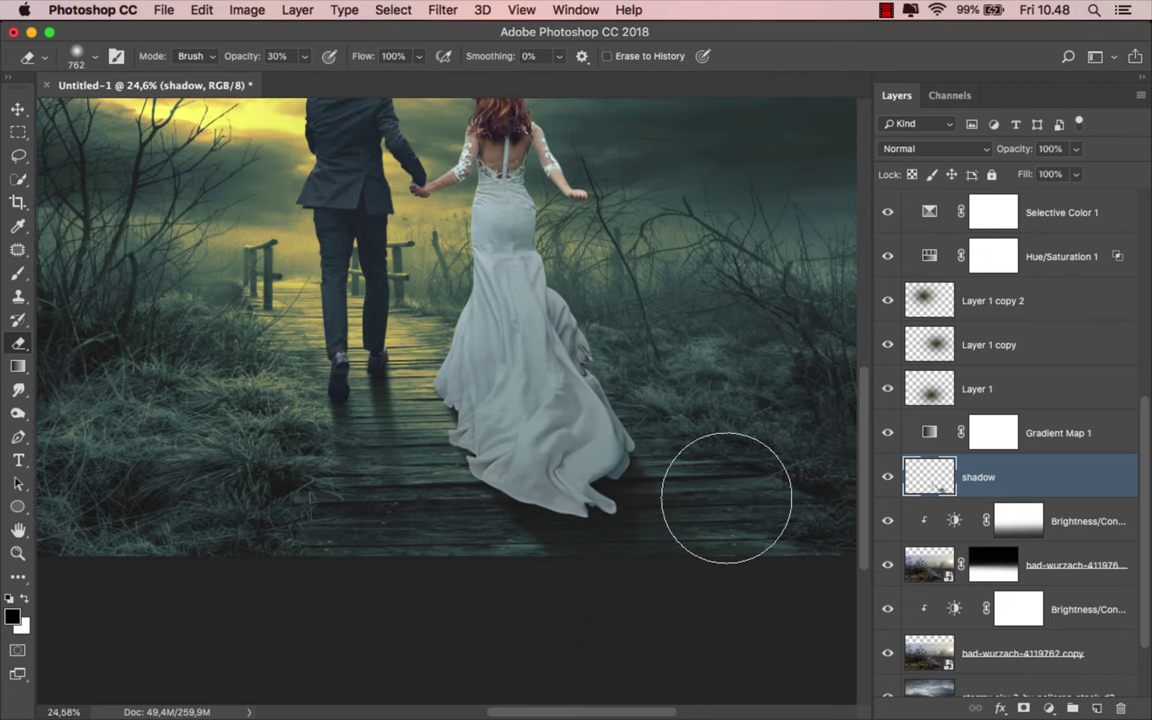
{"action": "scroll", "coordinate": [698, 496], "scroll_direction": "down", "scroll_amount": 1}
{"action": "scroll", "coordinate": [698, 496], "scroll_direction": "down", "scroll_amount": 1}
{"action": "scroll", "coordinate": [673, 537], "scroll_direction": "up", "scroll_amount": 2}
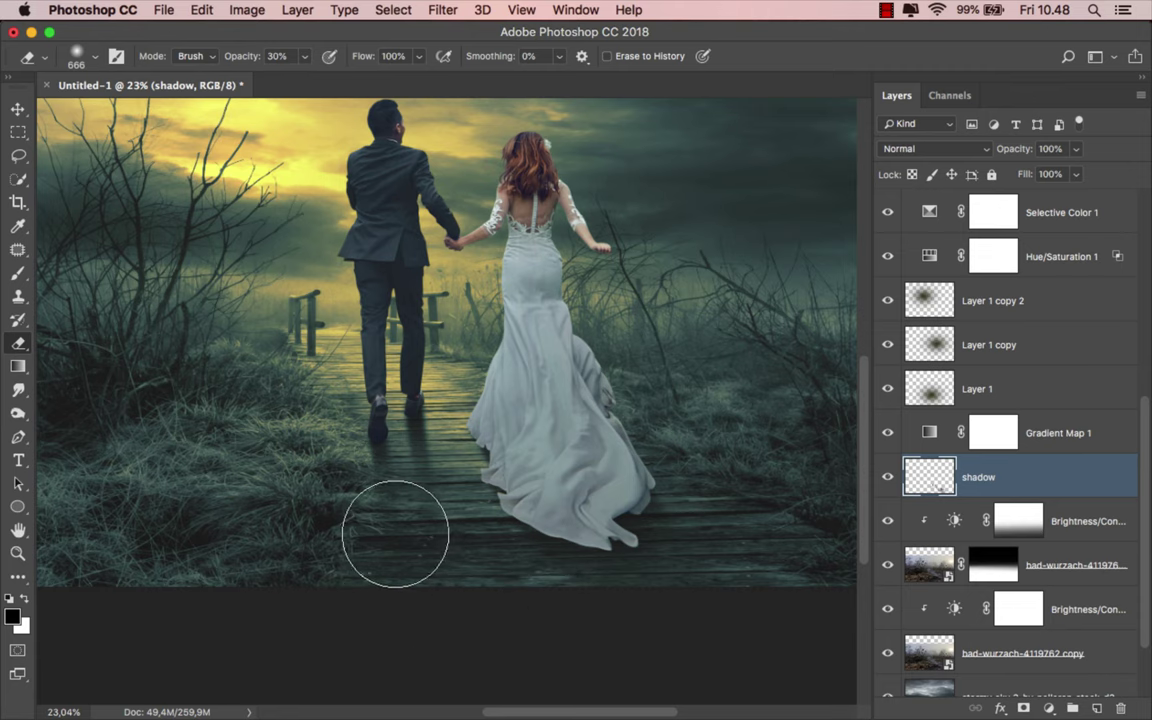
{"action": "scroll", "coordinate": [537, 482], "scroll_direction": "down", "scroll_amount": 1}
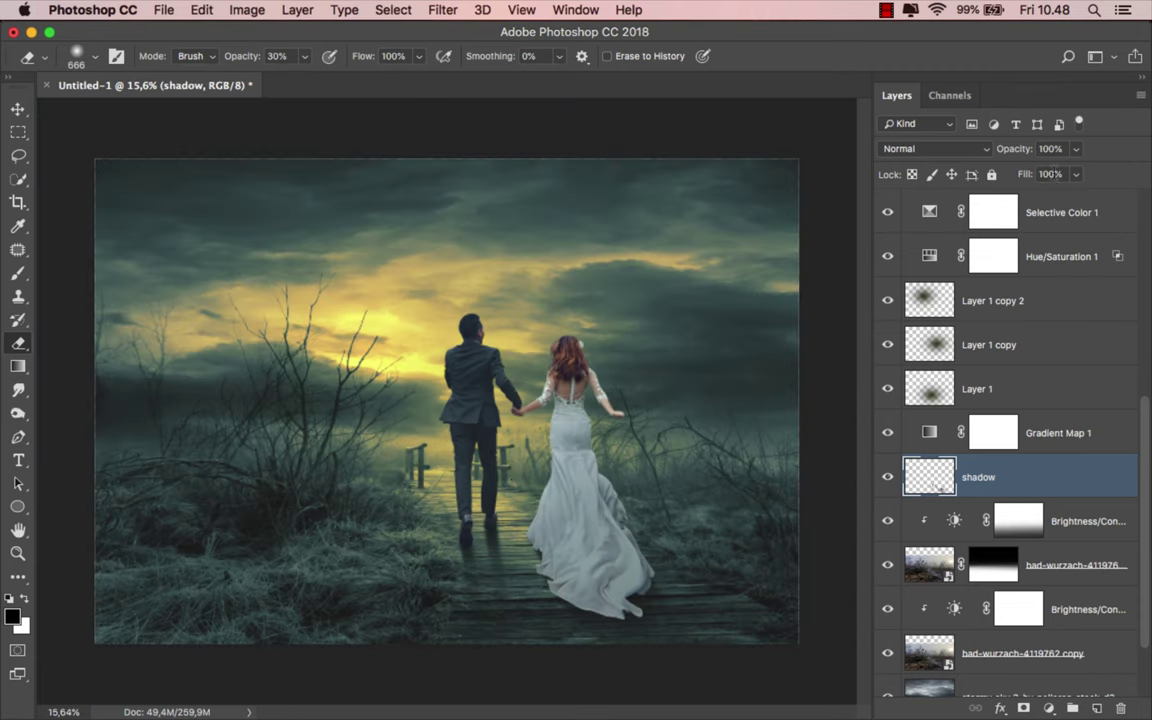
Lower the shadow layer's fill to 92%.
{"action": "left_click", "coordinate": [1075, 176]}
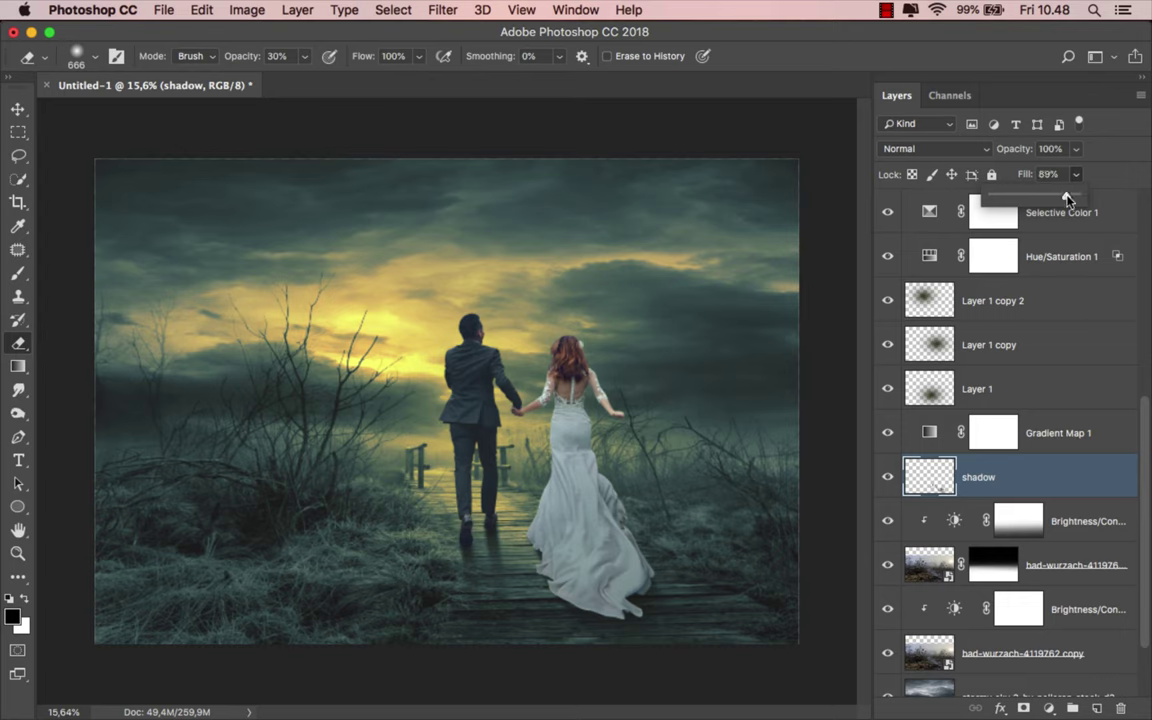
{"action": "left_click", "coordinate": [1008, 486]}
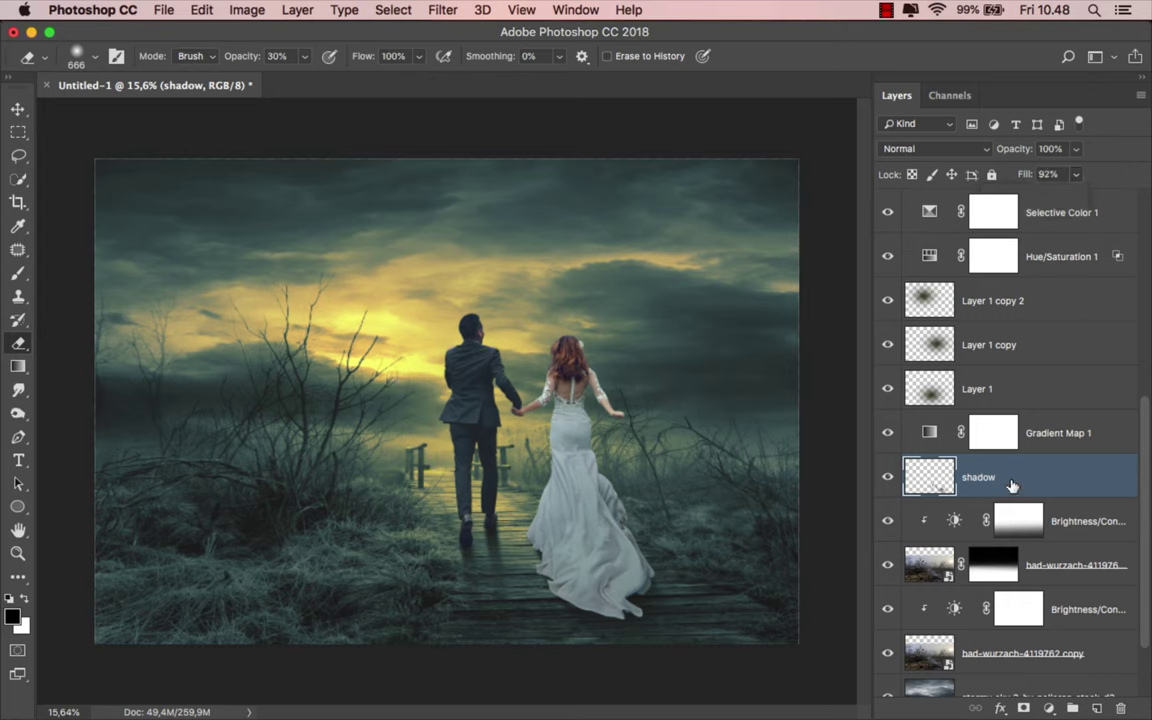
{"action": "key", "text": "v"}
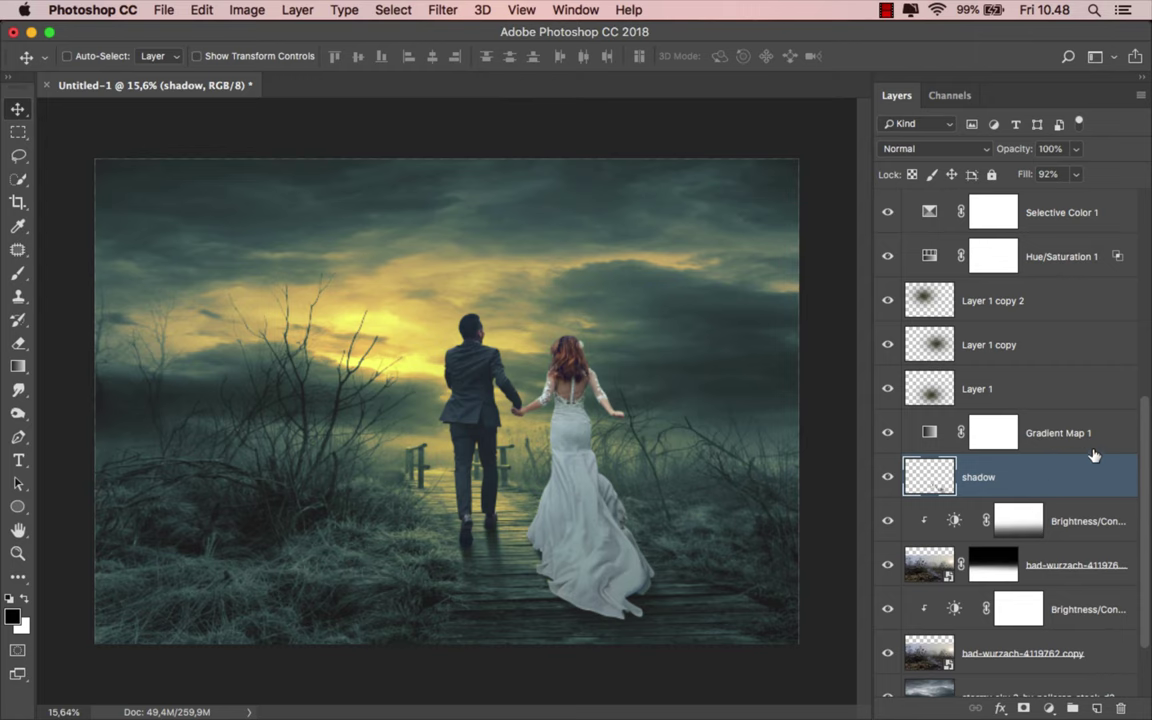
{"action": "left_click_drag", "start_coordinate": [1143, 430], "coordinate": [1149, 318]}
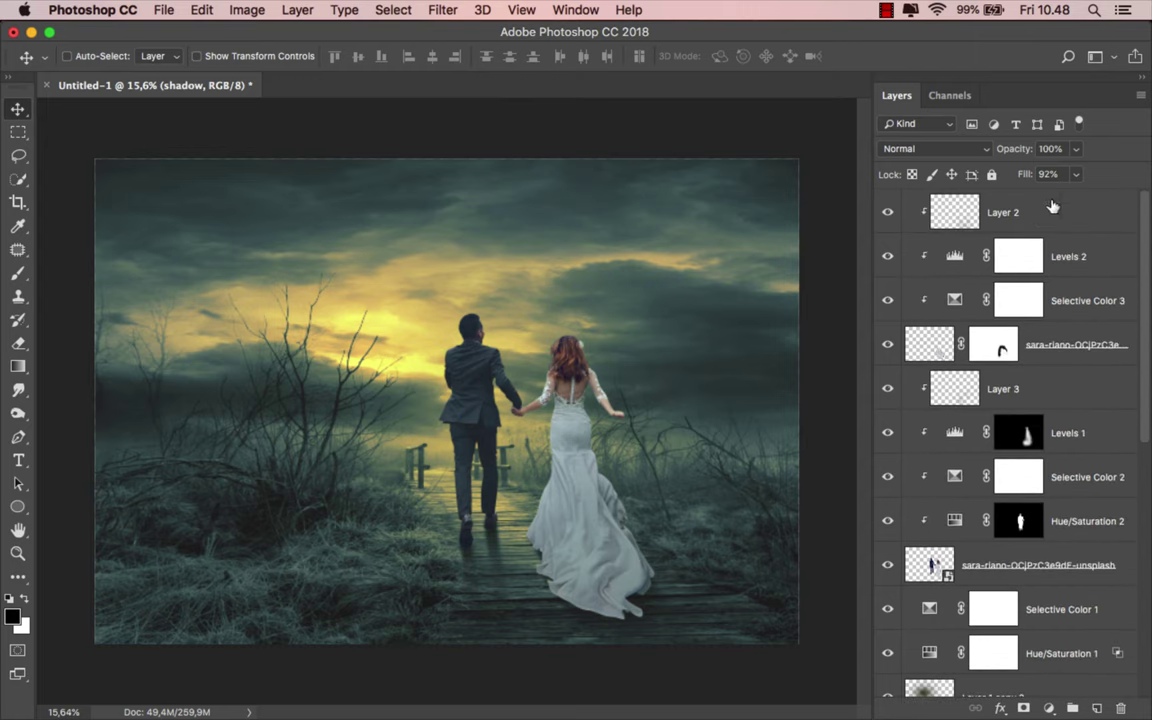
Add a reversed radial Gradient Fill layer at 222% scale above Layer 2.
{"action": "left_click", "coordinate": [1060, 207]}
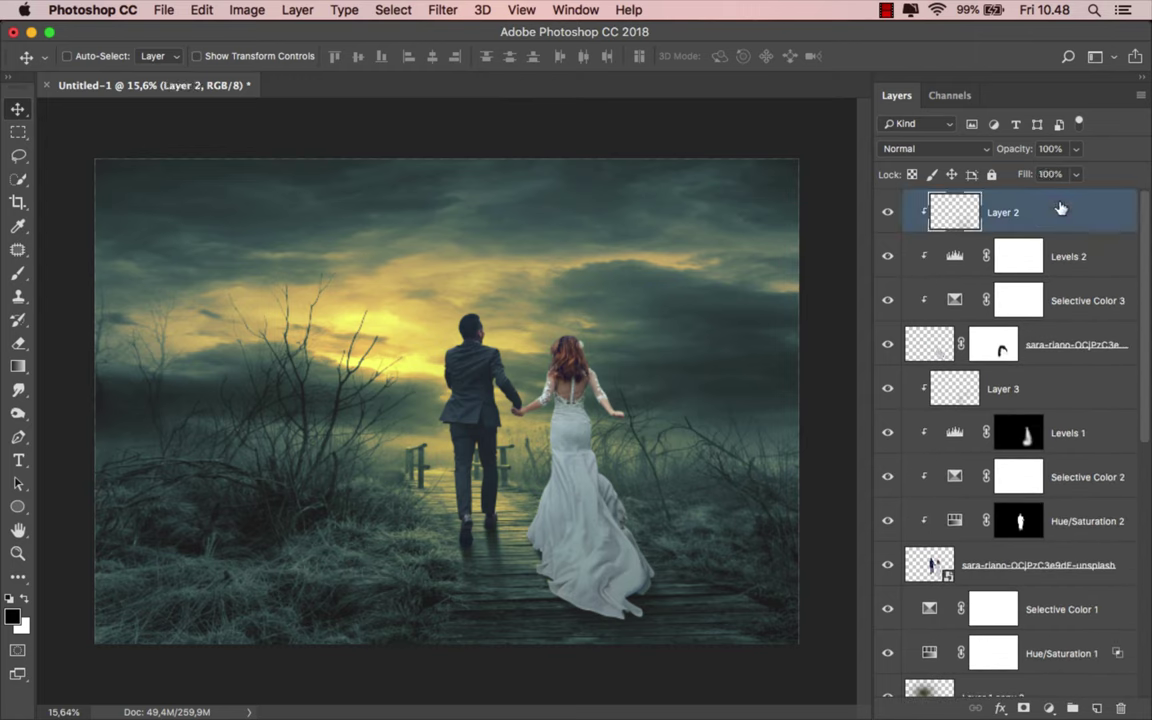
{"action": "left_click", "coordinate": [1048, 708]}
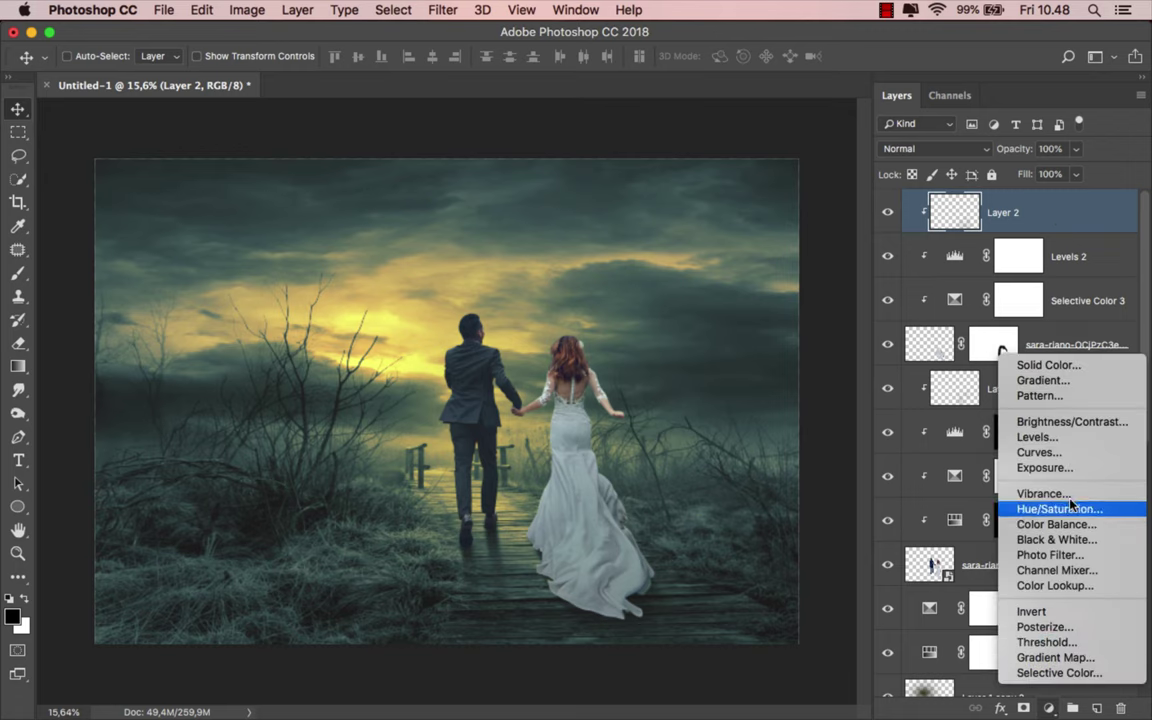
{"action": "left_click", "coordinate": [1073, 381]}
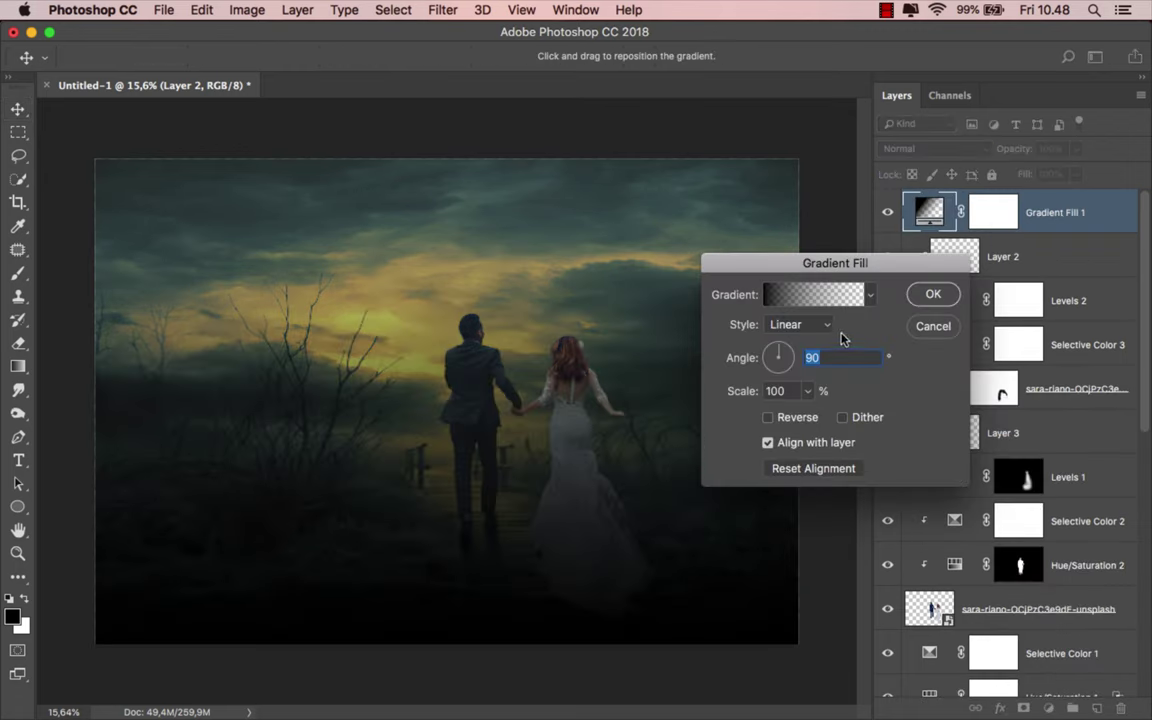
{"action": "left_click", "coordinate": [798, 324]}
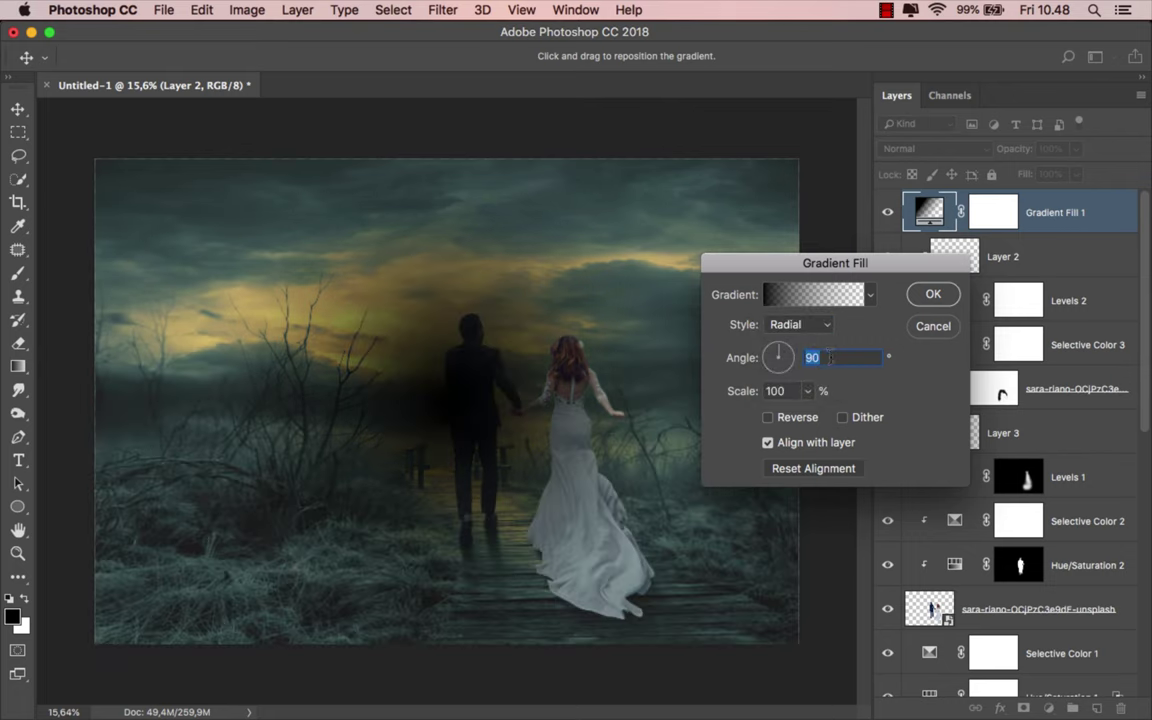
{"action": "type", "text": "31"}
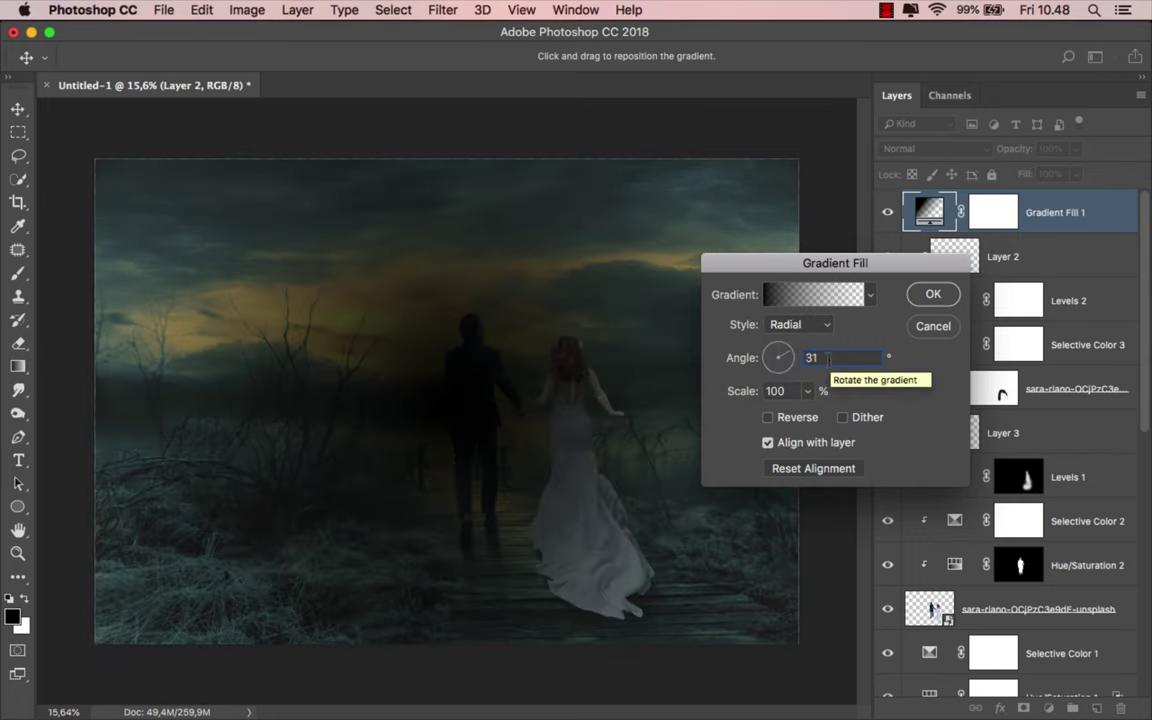
{"action": "left_click", "coordinate": [768, 417]}
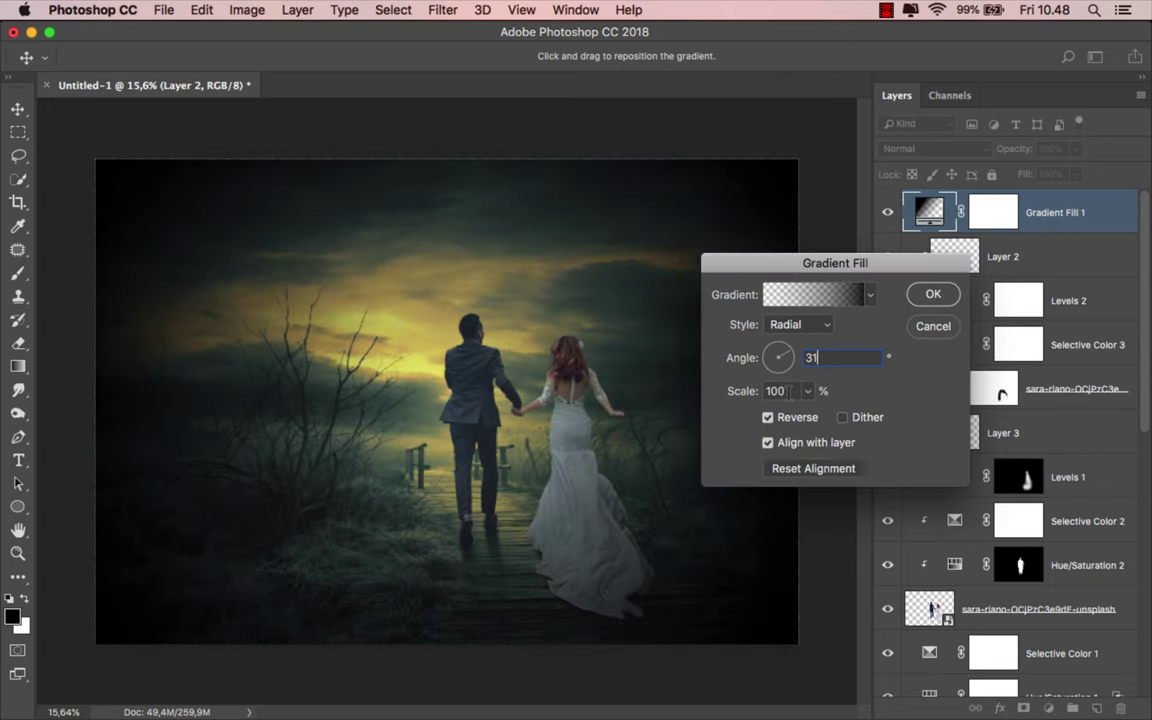
{"action": "left_click", "coordinate": [781, 391]}
{"action": "type", "text": "222"}
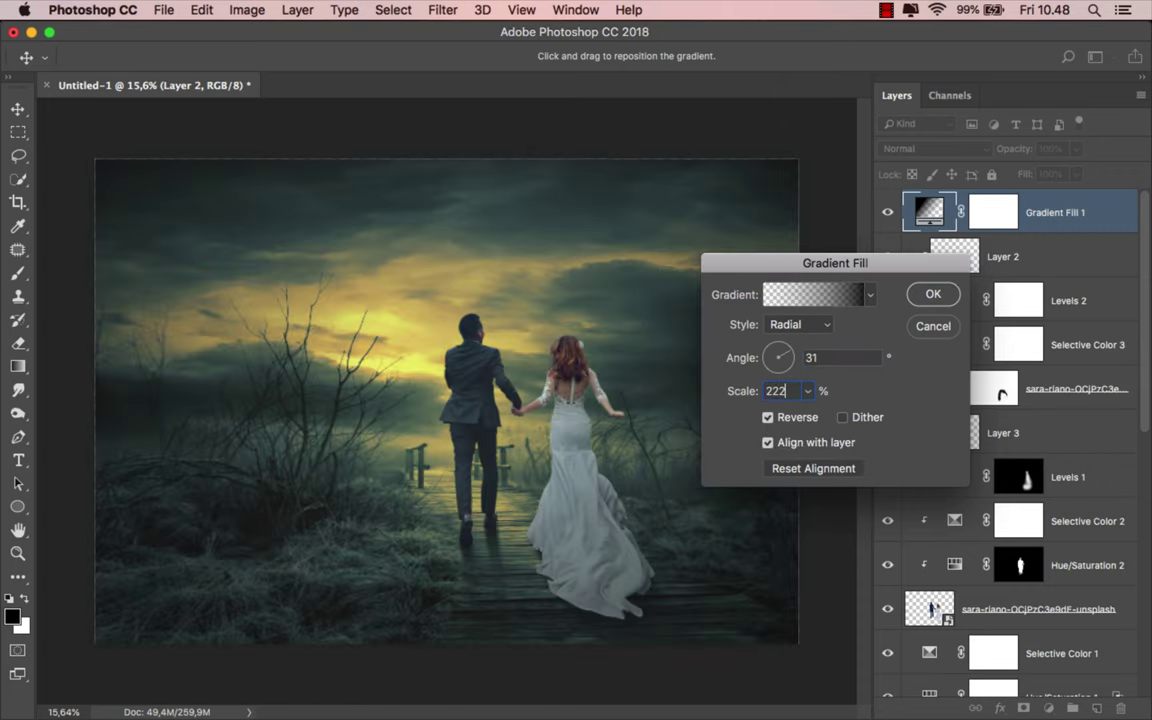
Change the gradient's dark stop colour to blue-grey #27323b and confirm the fill.
{"action": "left_click", "coordinate": [812, 294]}
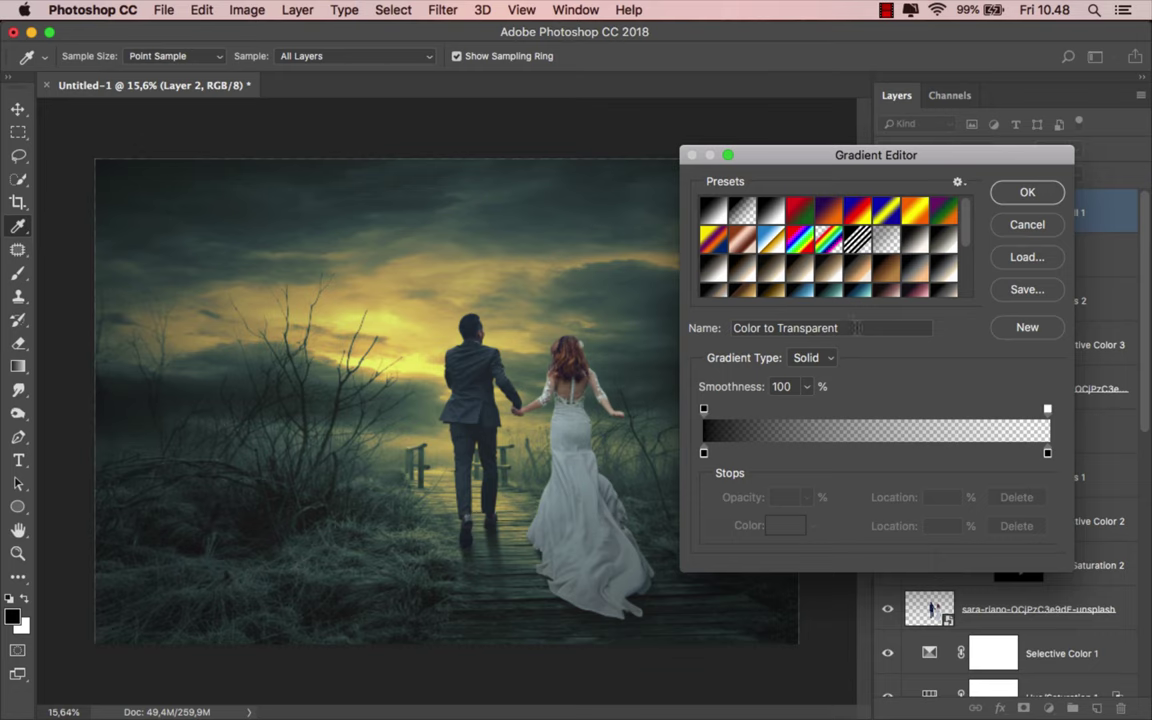
{"action": "left_click", "coordinate": [1047, 453]}
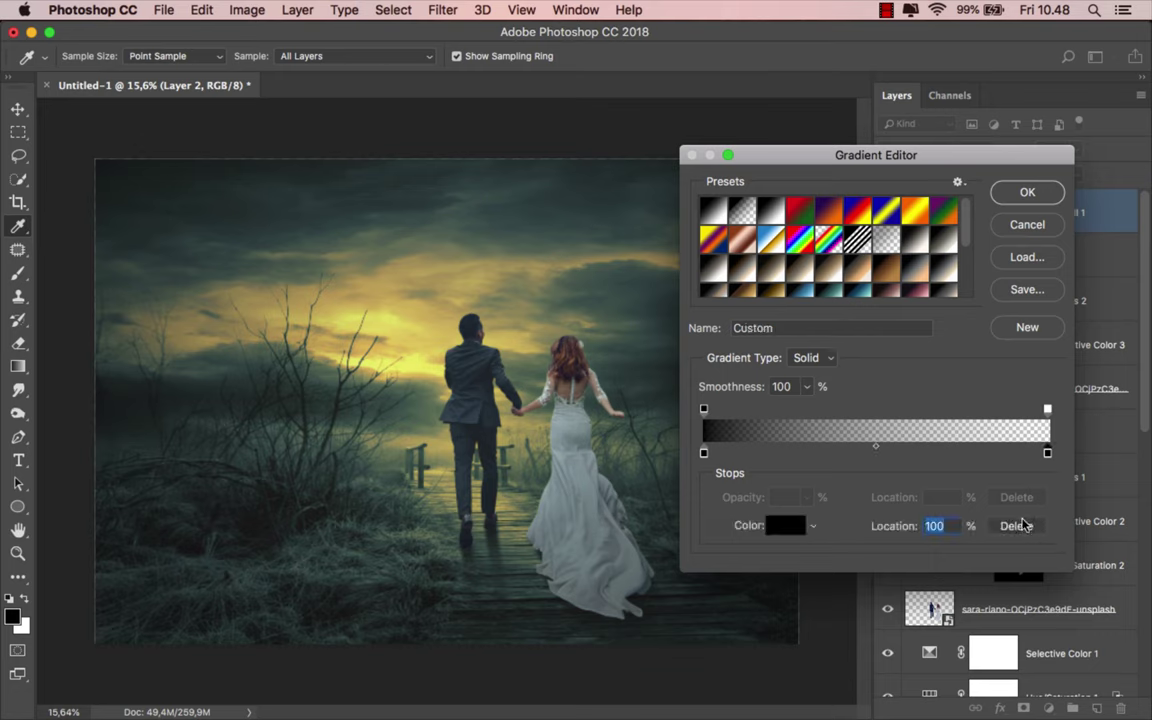
{"action": "left_click", "coordinate": [1016, 525]}
{"action": "left_click", "coordinate": [703, 453]}
{"action": "left_click", "coordinate": [772, 525]}
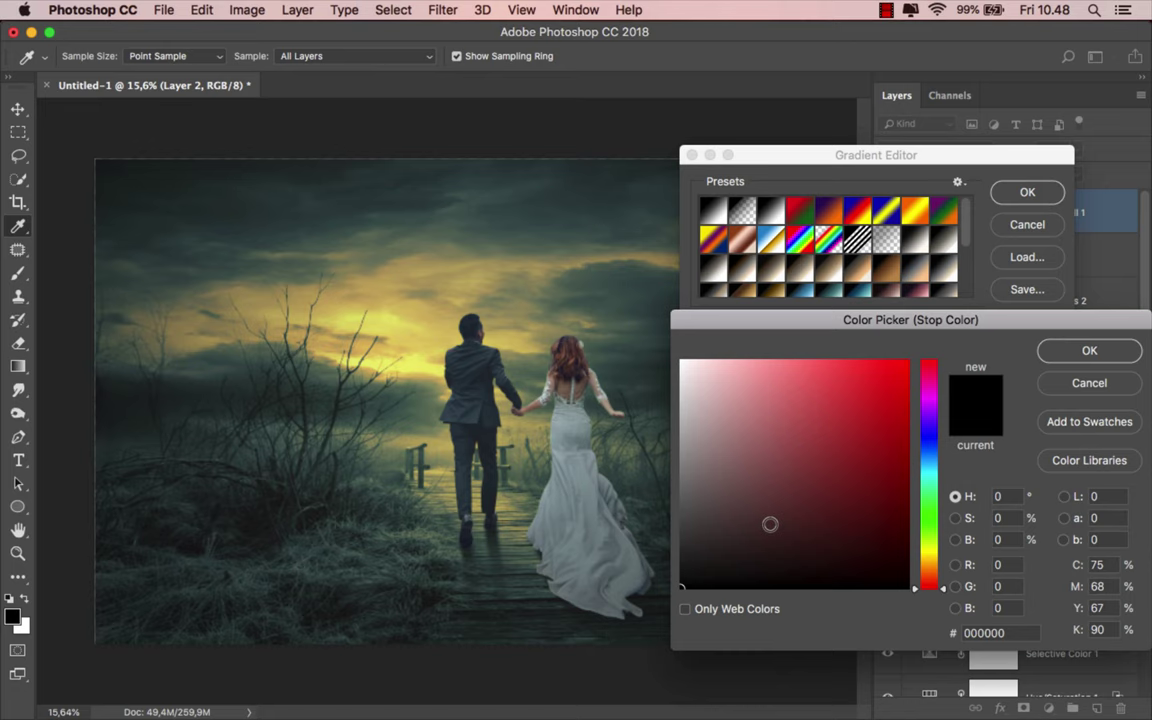
{"action": "left_click", "coordinate": [750, 531]}
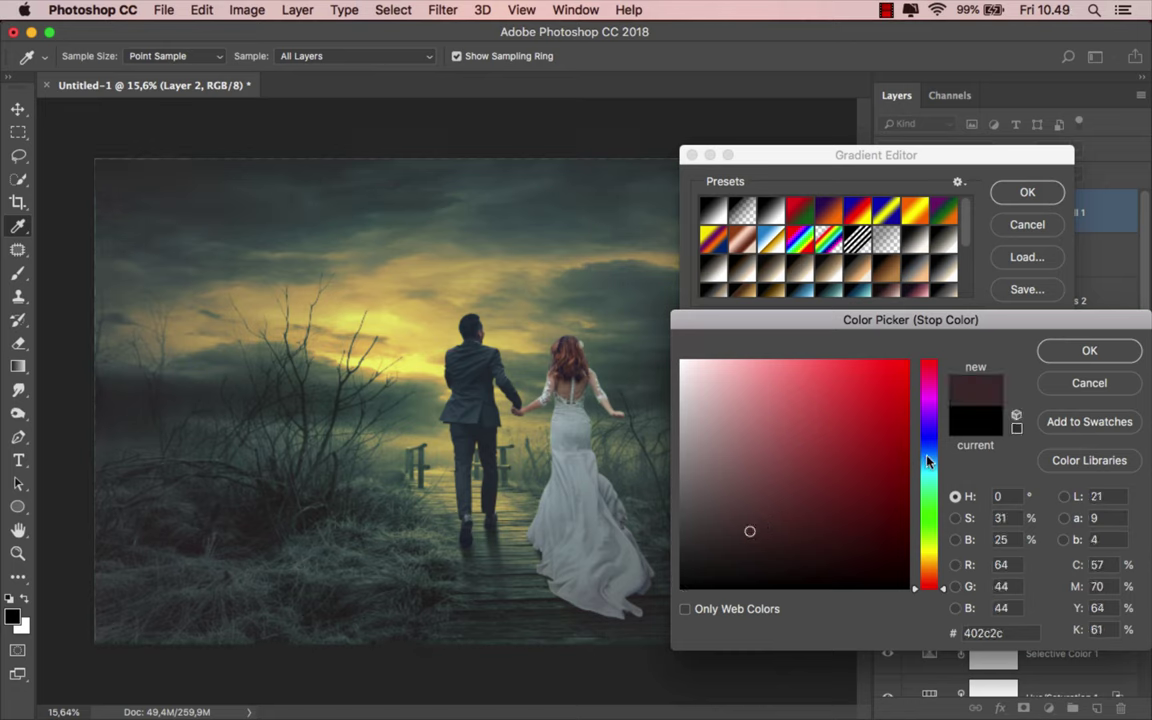
{"action": "left_click_drag", "start_coordinate": [928, 461], "coordinate": [938, 458]}
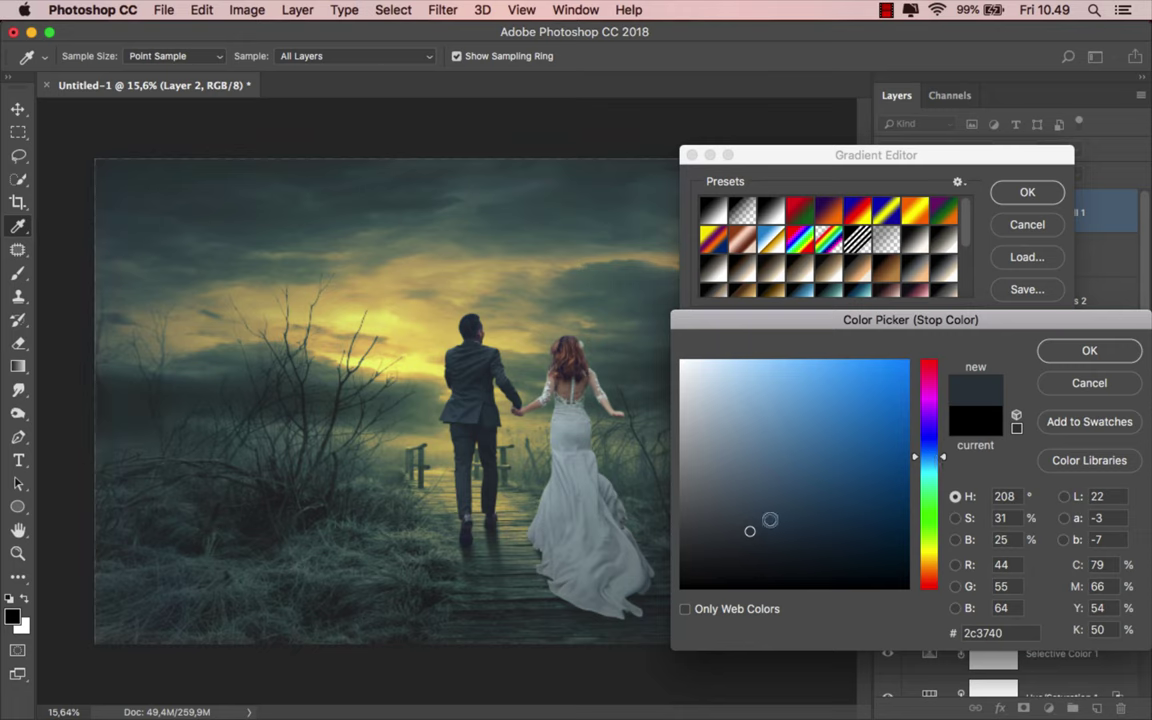
{"action": "left_click", "coordinate": [758, 535]}
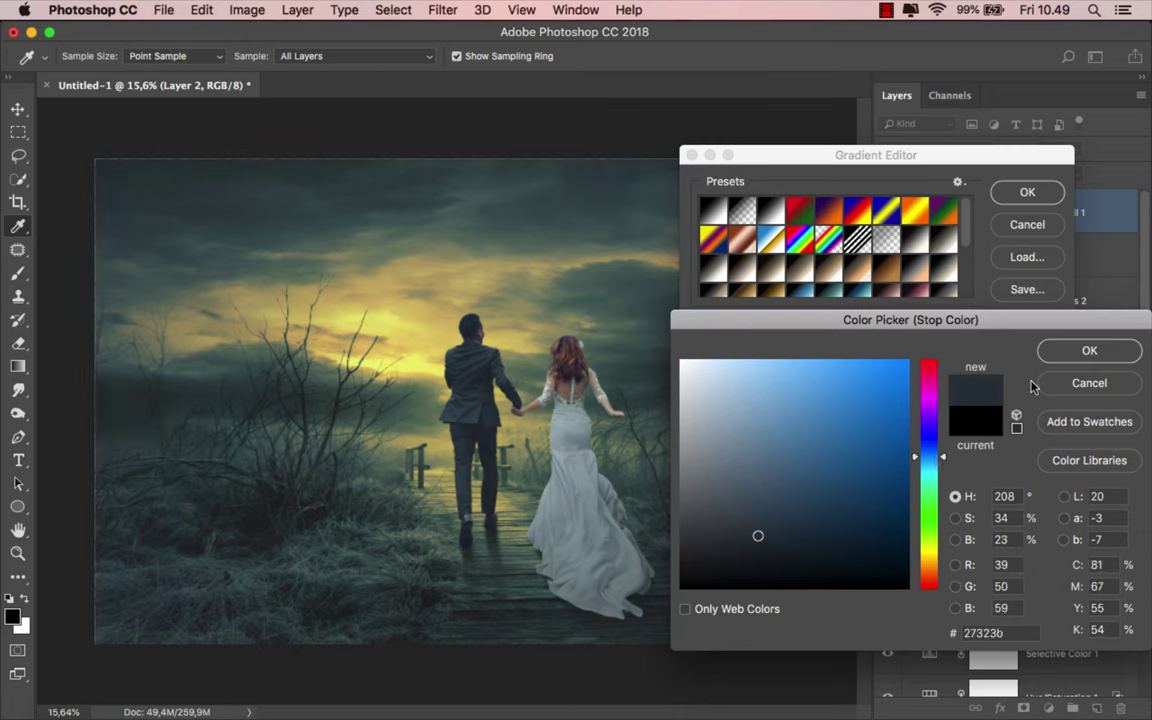
{"action": "left_click", "coordinate": [1060, 350]}
{"action": "left_click", "coordinate": [1037, 204]}
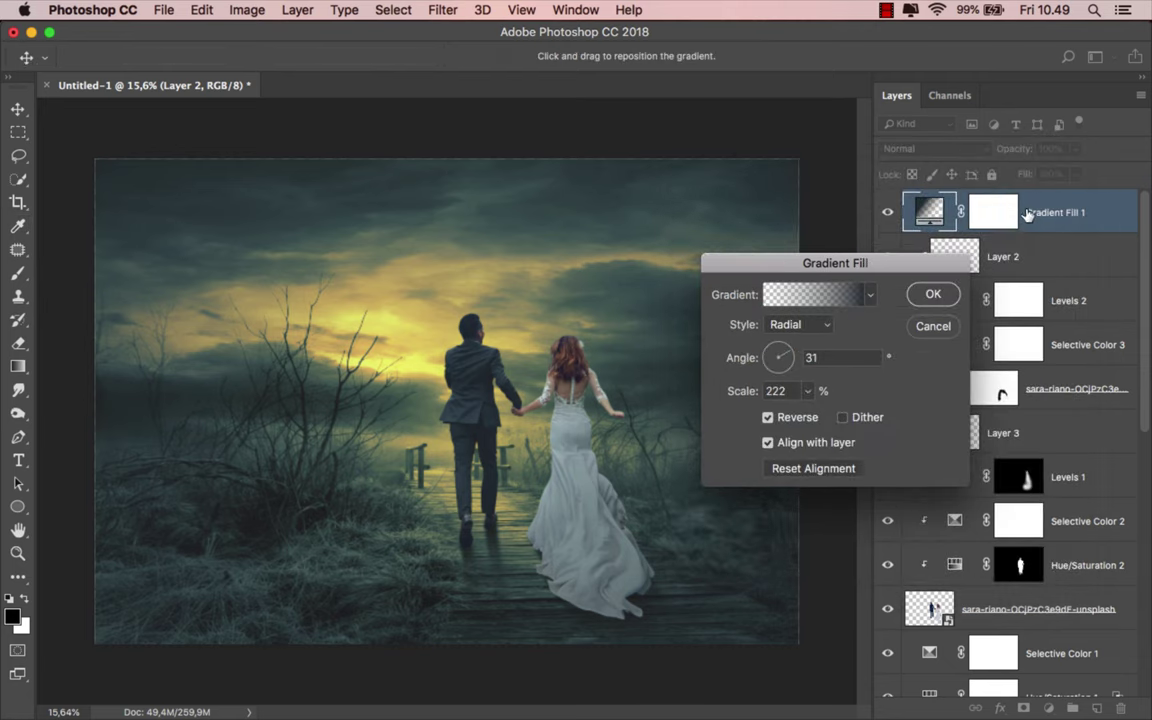
{"action": "left_click", "coordinate": [941, 296]}
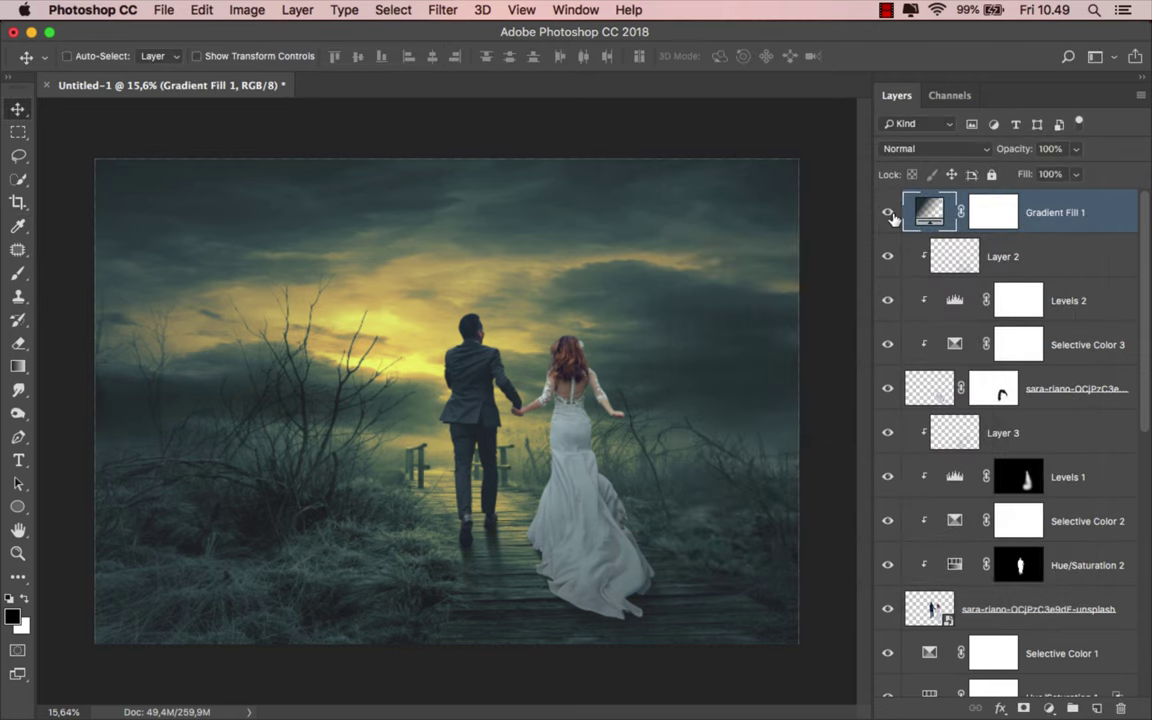
Set Gradient Fill 1 to Multiply at 50% opacity, compare it on and off, and fit on screen.
{"action": "left_click", "coordinate": [925, 149]}
{"action": "left_click", "coordinate": [903, 199]}
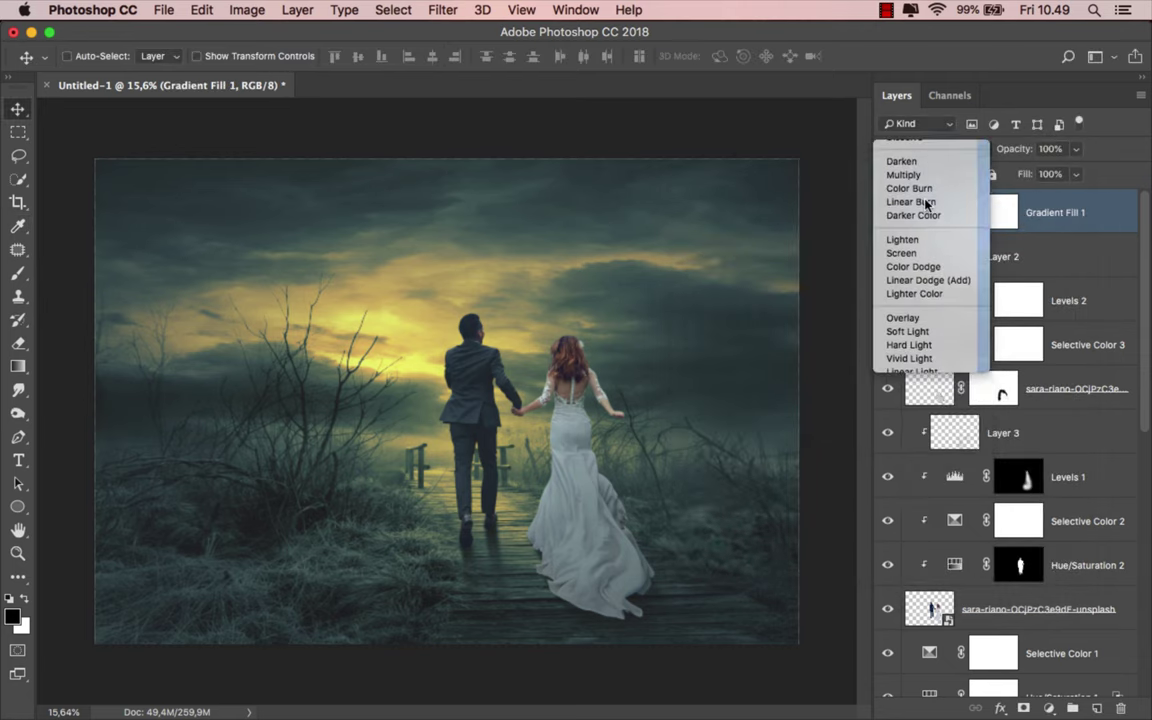
{"action": "left_click", "coordinate": [888, 213]}
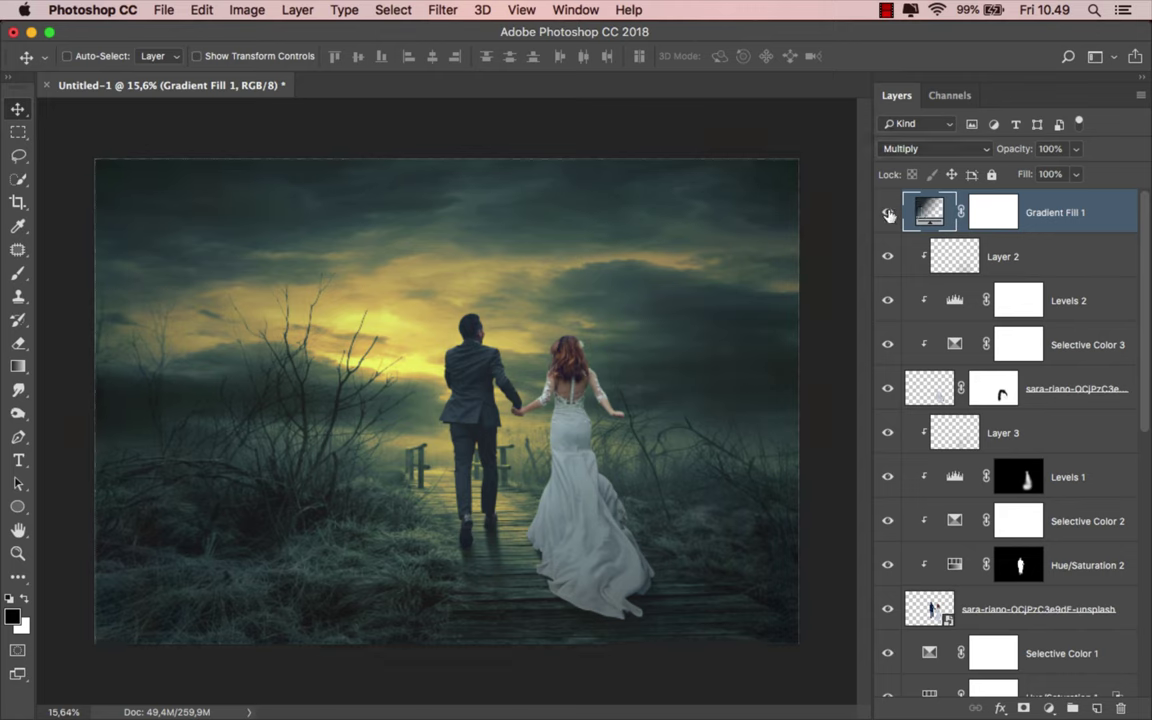
{"action": "left_click", "coordinate": [1076, 149]}
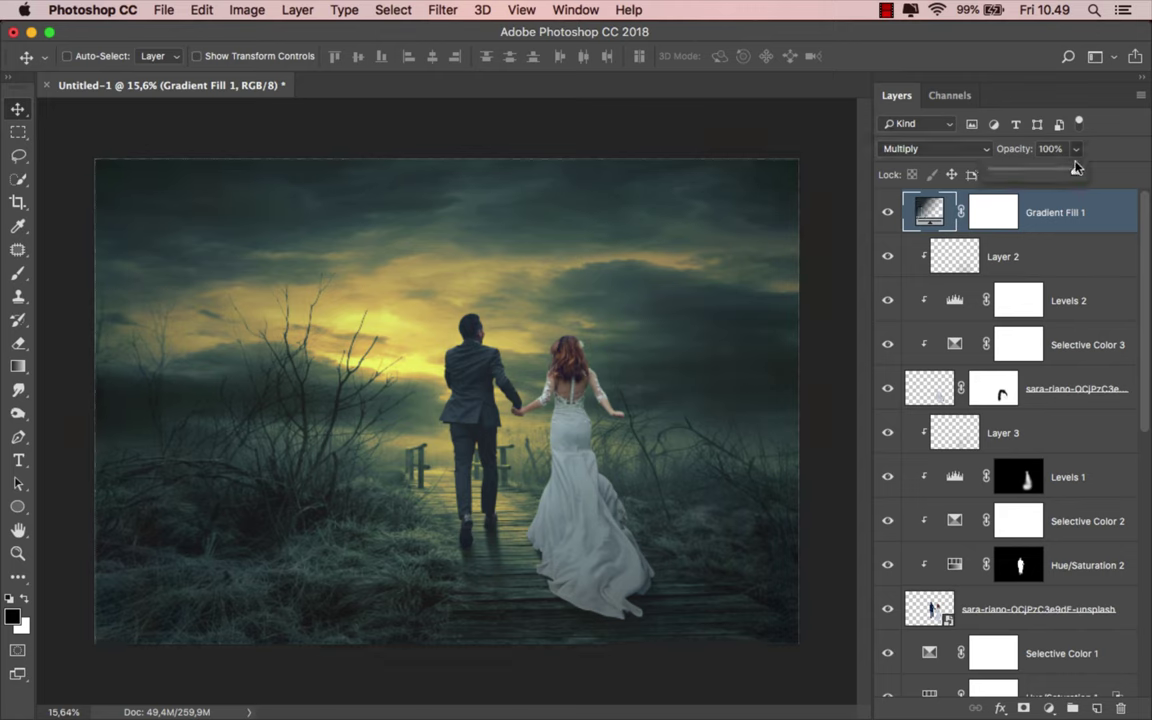
{"action": "left_click_drag", "start_coordinate": [1043, 175], "coordinate": [1035, 176]}
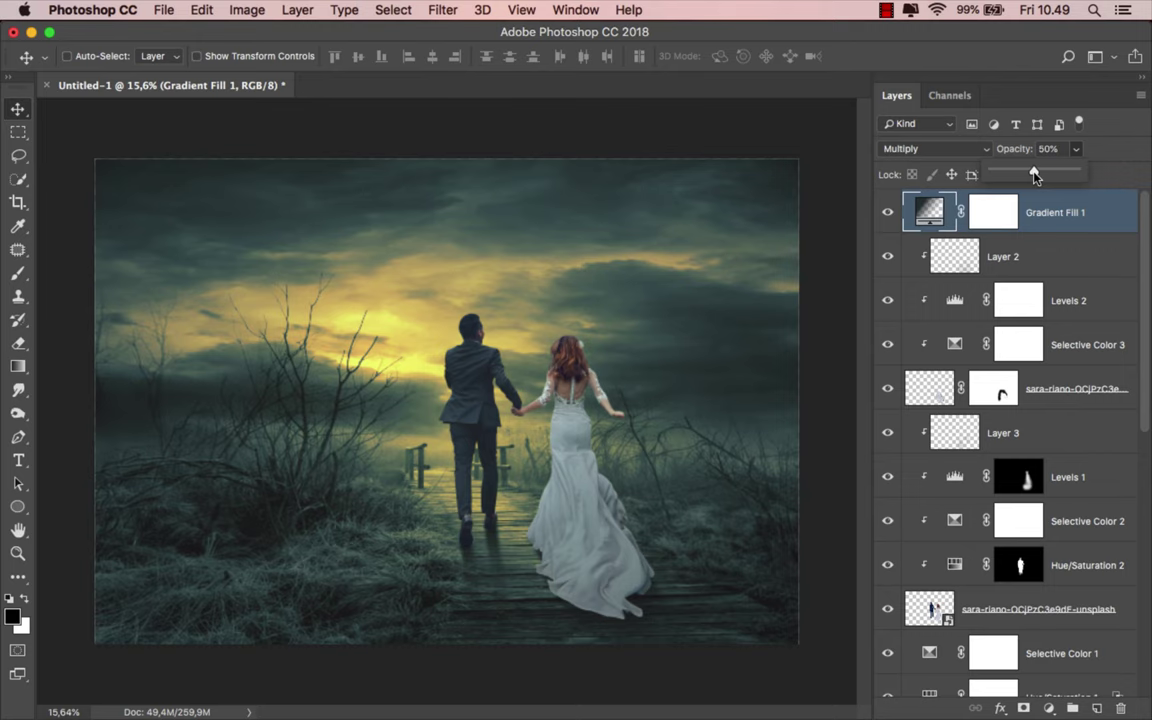
{"action": "left_click", "coordinate": [1040, 213]}
{"action": "left_click", "coordinate": [888, 213]}
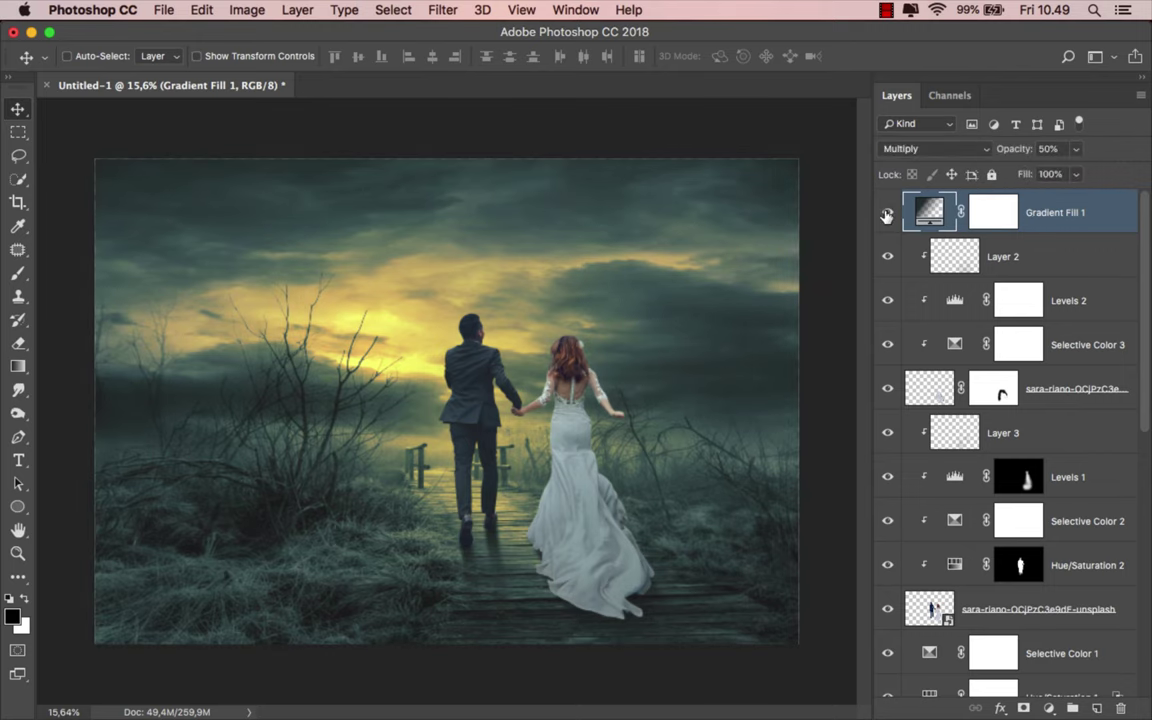
{"action": "key", "text": "ctrl+0"}
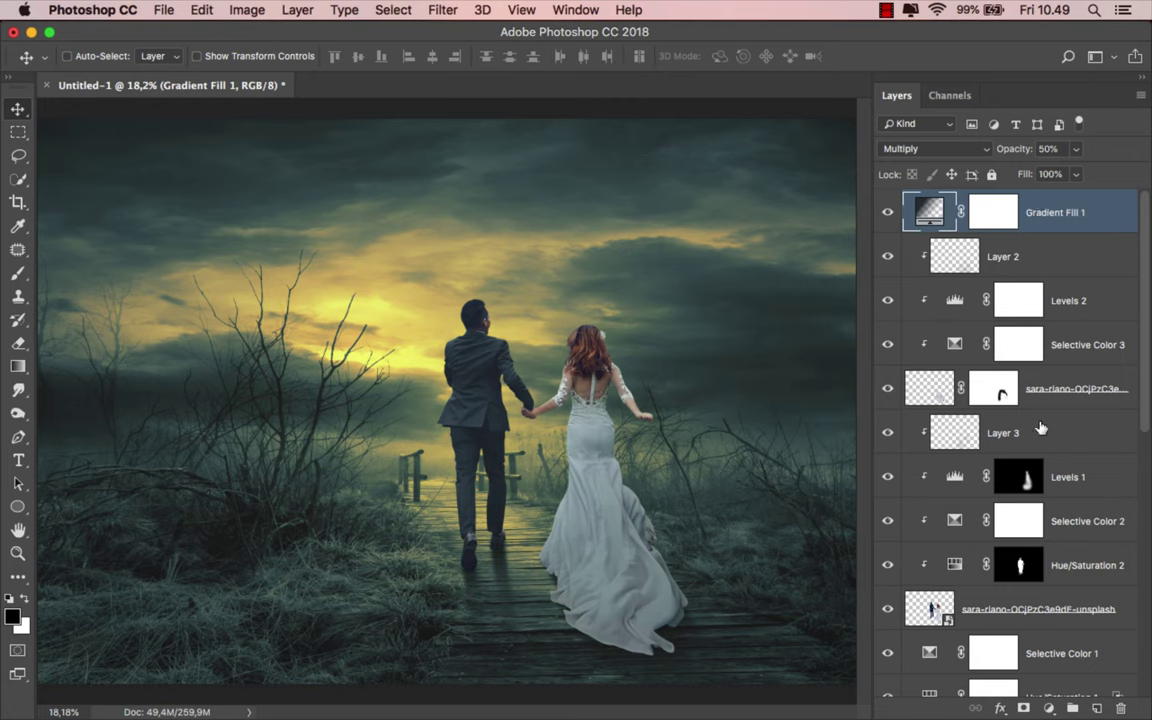
{"action": "left_click", "coordinate": [1048, 708]}
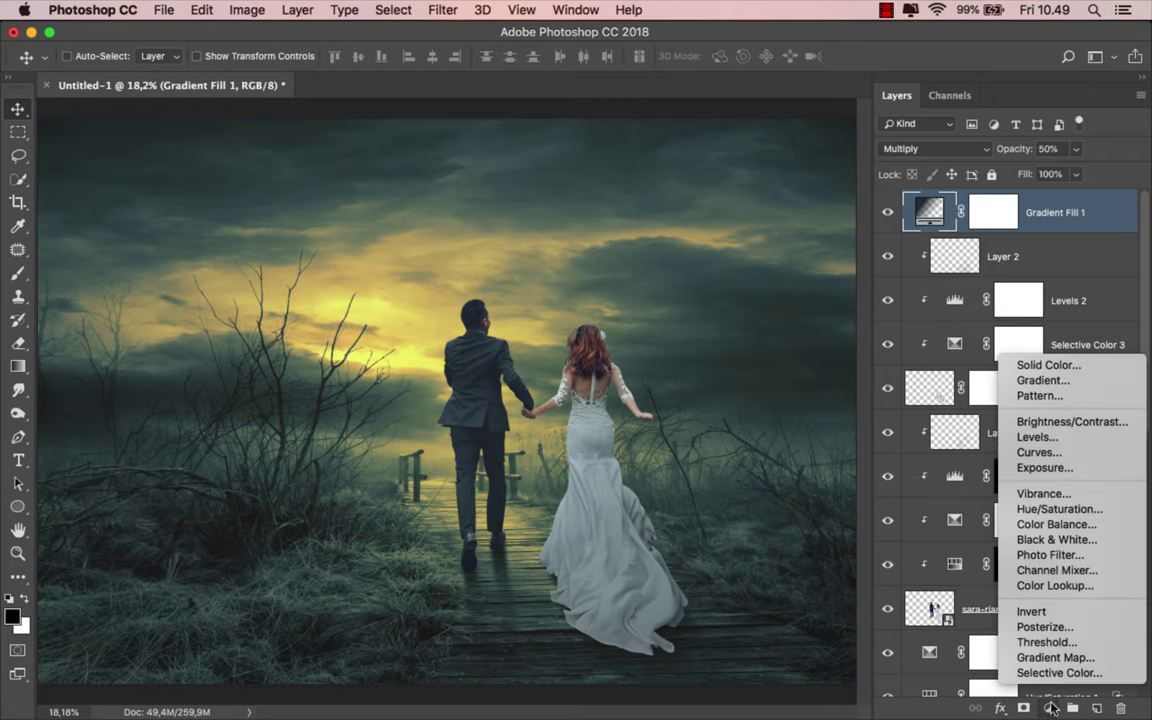
Add a Color Lookup 1 layer using 3Strip.look and toggle it to compare.
{"action": "left_click", "coordinate": [1066, 587]}
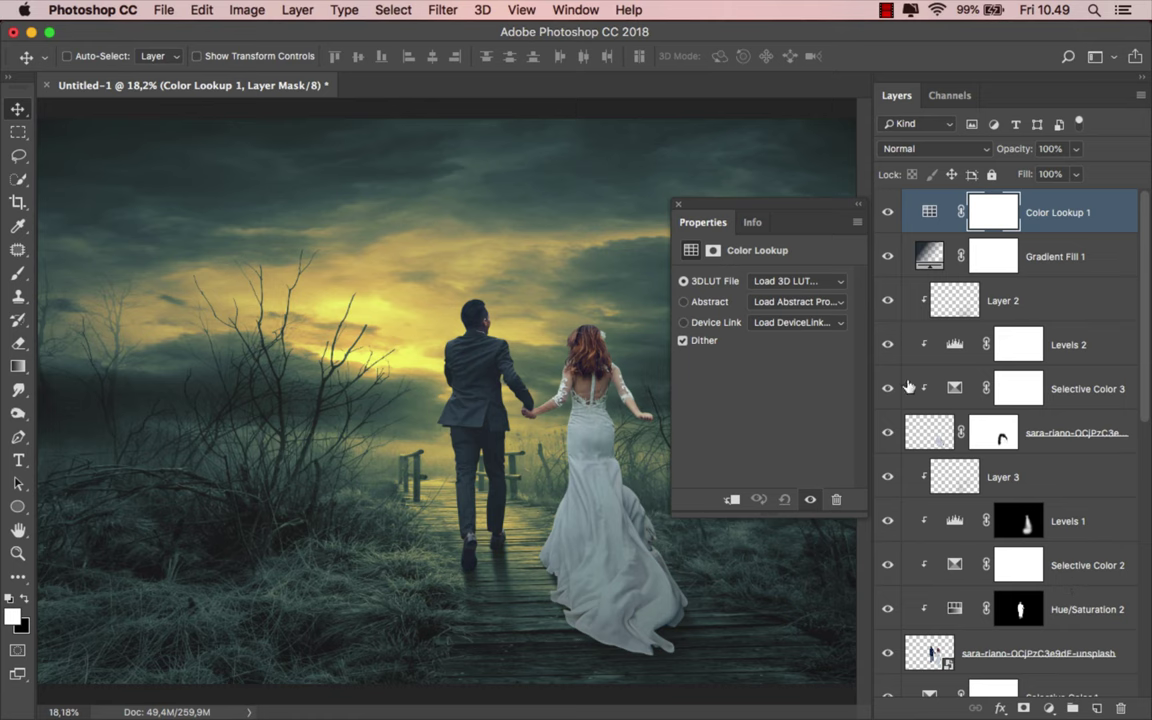
{"action": "left_click", "coordinate": [817, 284]}
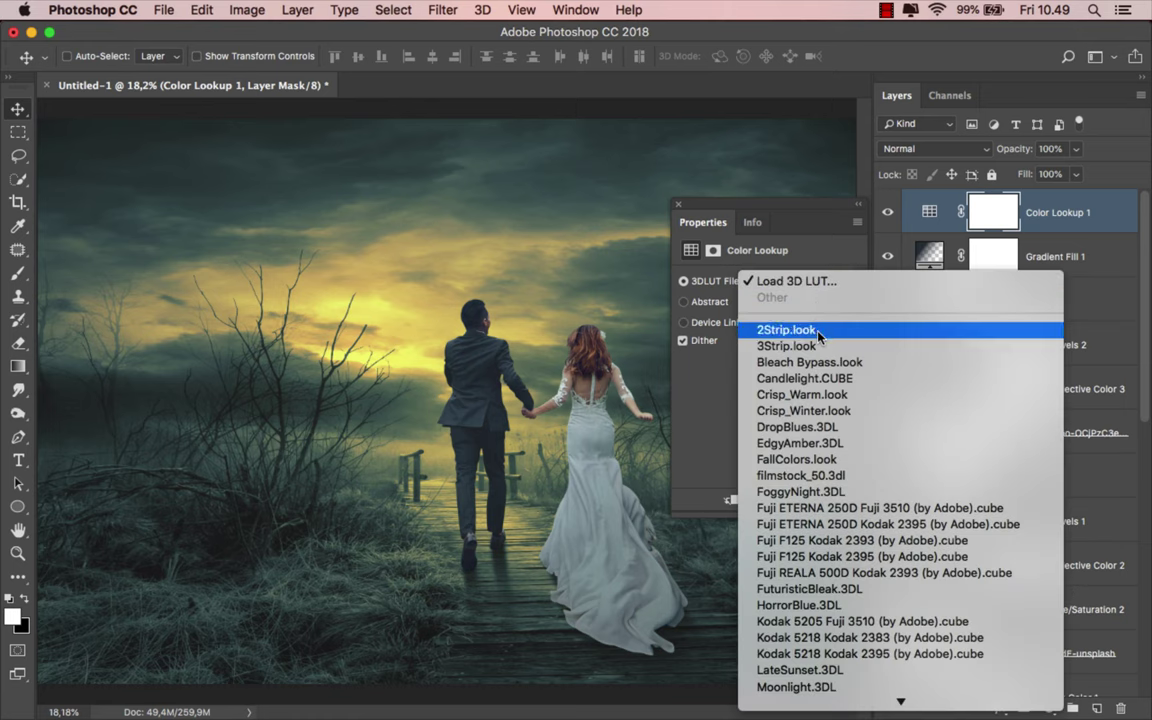
{"action": "left_click", "coordinate": [787, 346]}
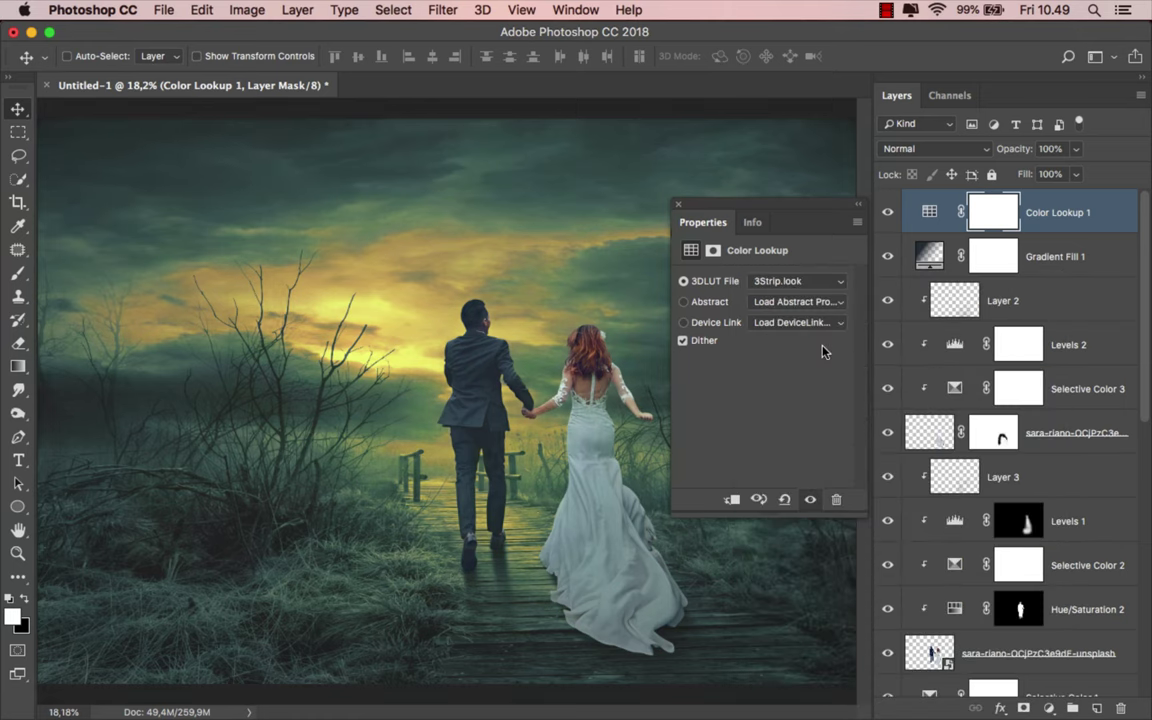
{"action": "left_click", "coordinate": [678, 204]}
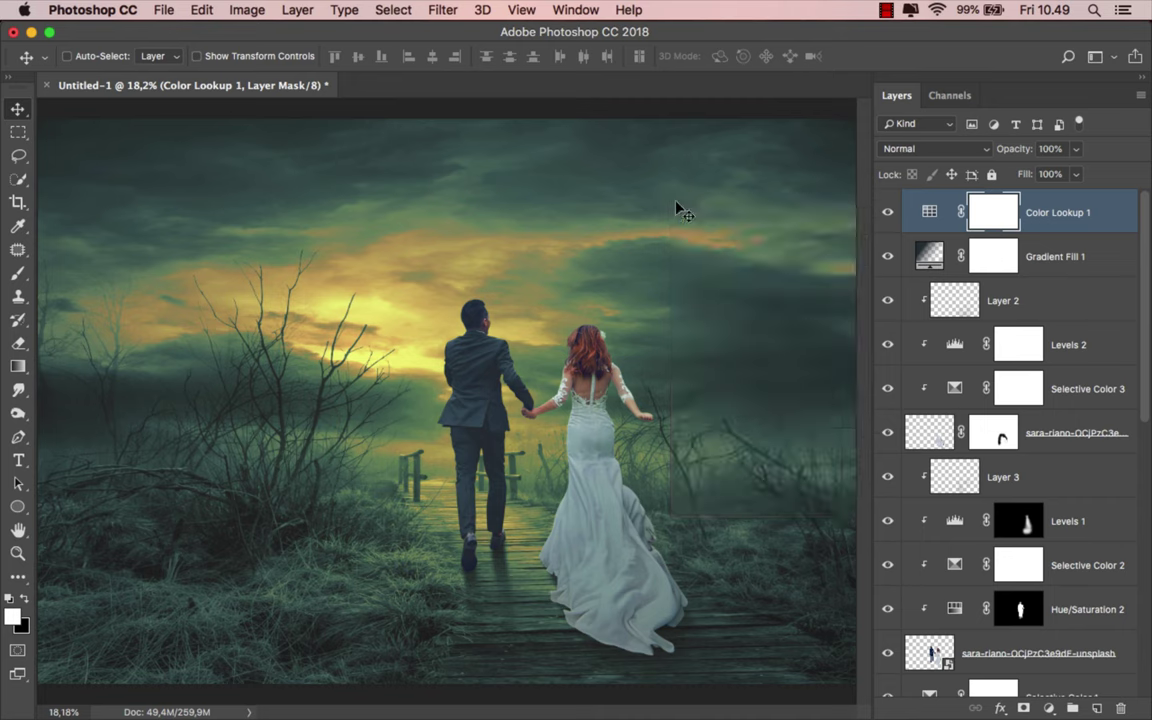
{"action": "left_click", "coordinate": [887, 212]}
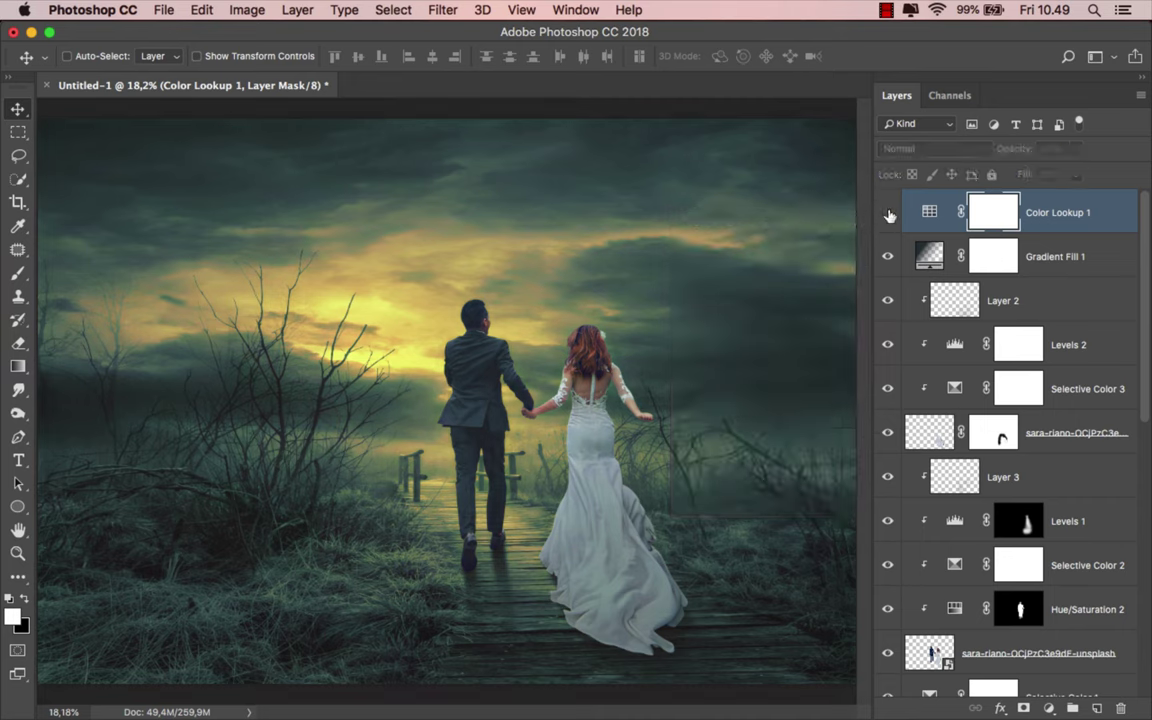
{"action": "left_click", "coordinate": [887, 212]}
{"action": "left_click", "coordinate": [945, 208]}
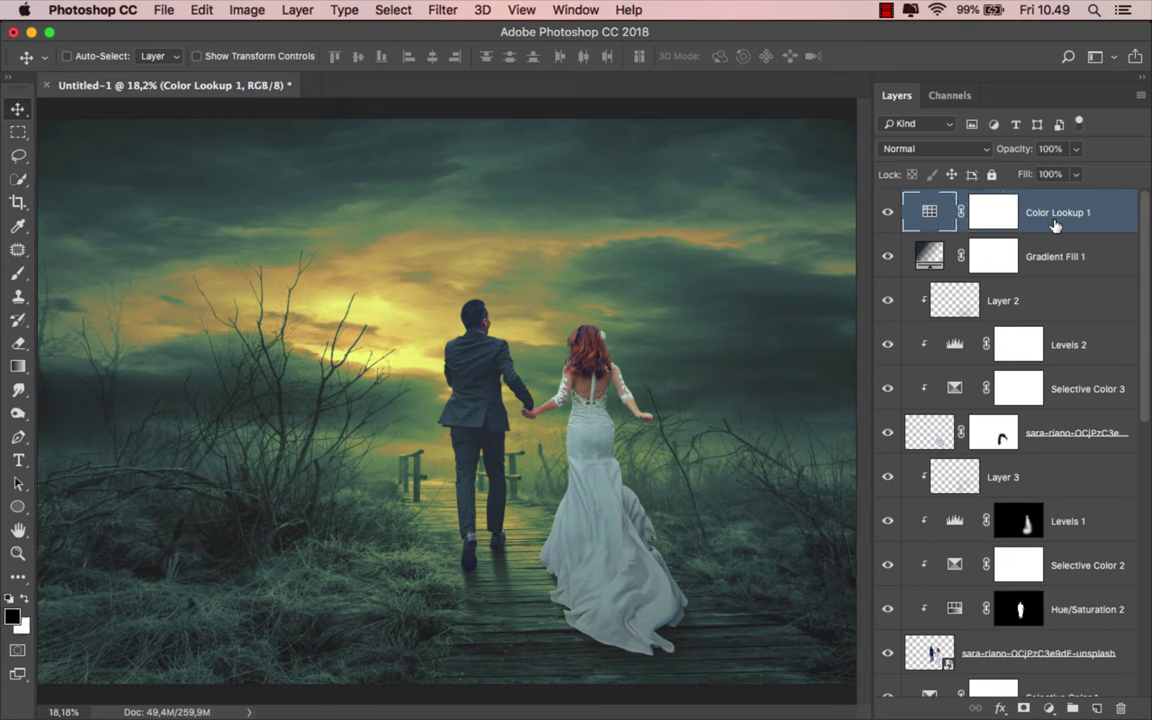
Add a second Color Lookup layer set to the LateSunset.3DL LUT.
{"action": "left_click", "coordinate": [1048, 708]}
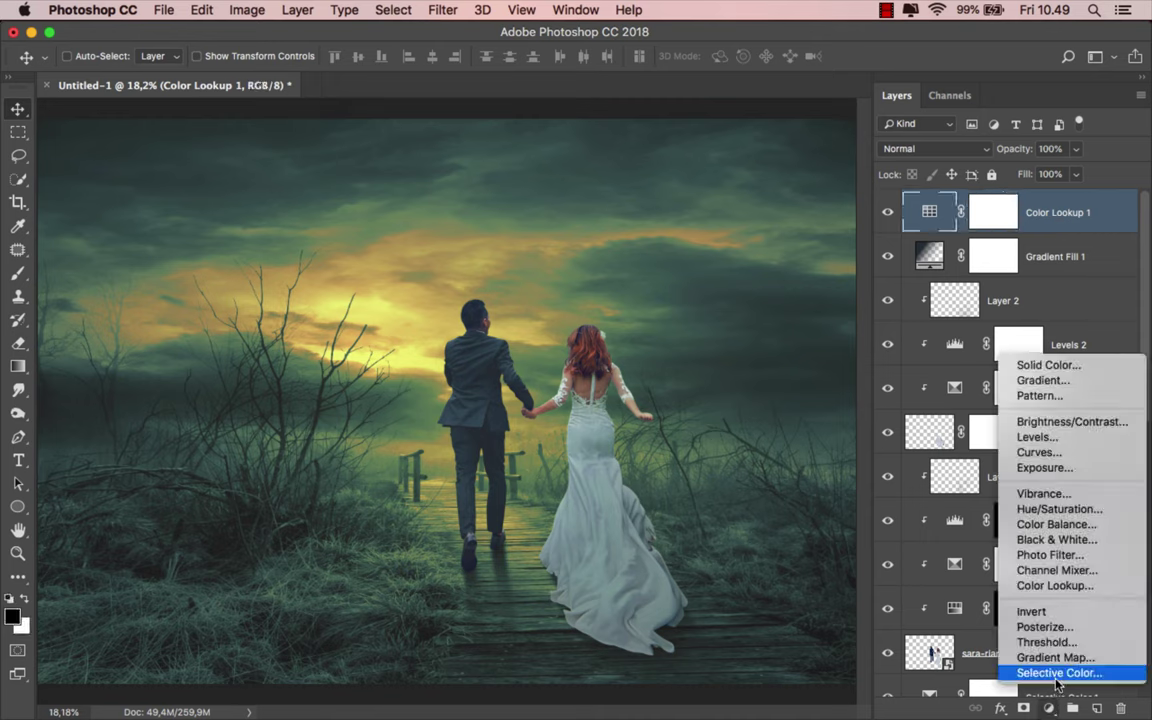
{"action": "left_click", "coordinate": [1060, 586]}
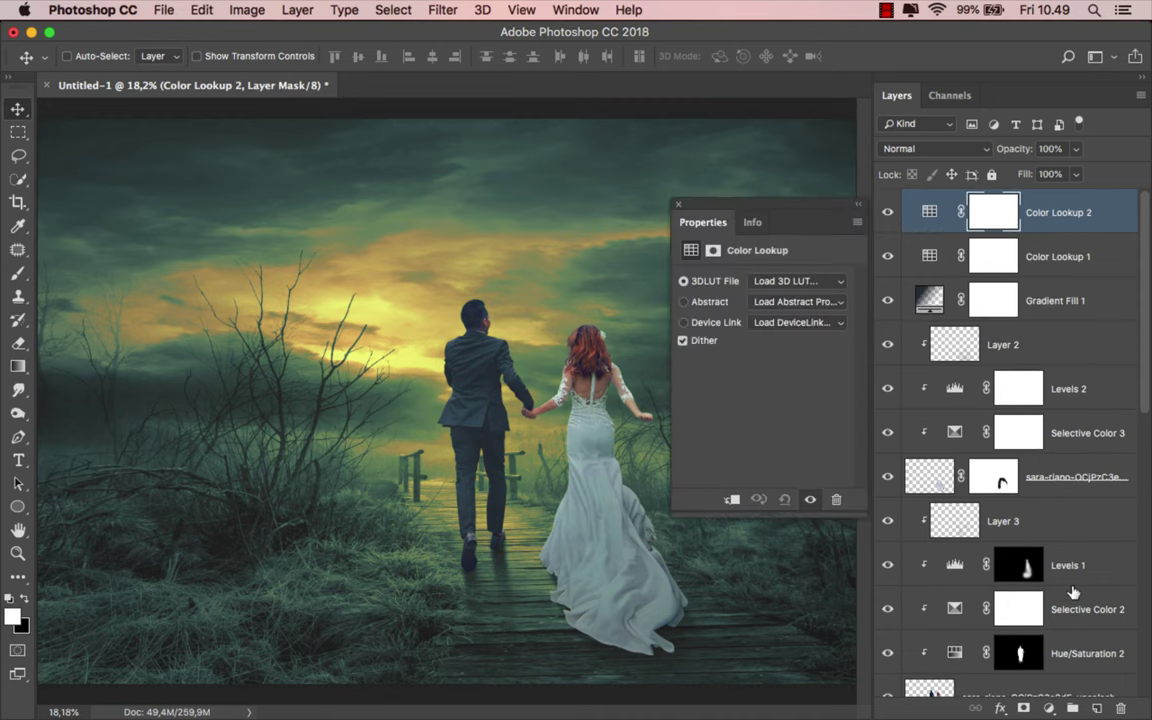
{"action": "left_click", "coordinate": [797, 282]}
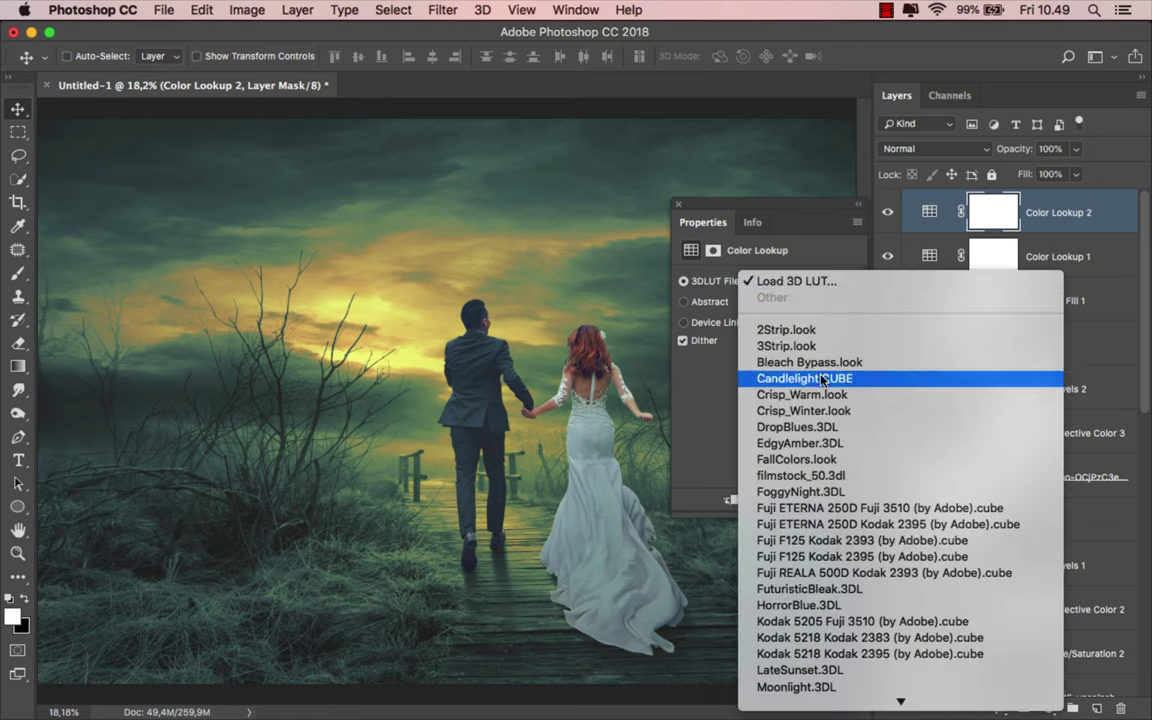
{"action": "left_click", "coordinate": [822, 670]}
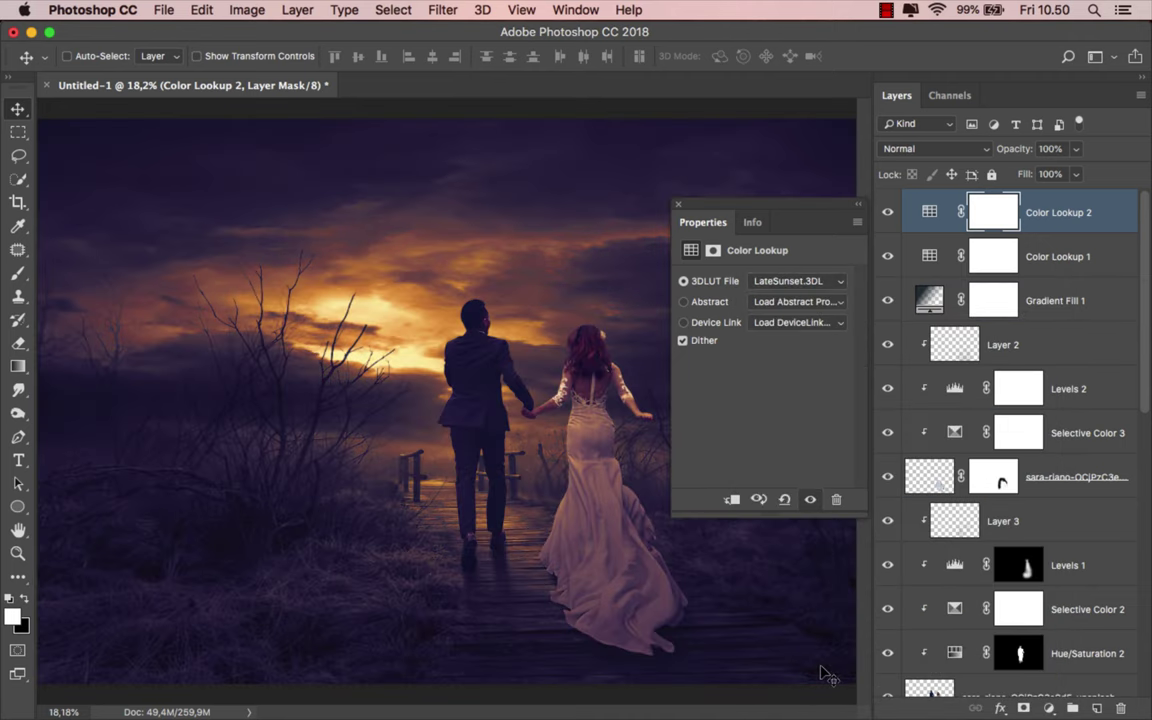
{"action": "left_click", "coordinate": [677, 203]}
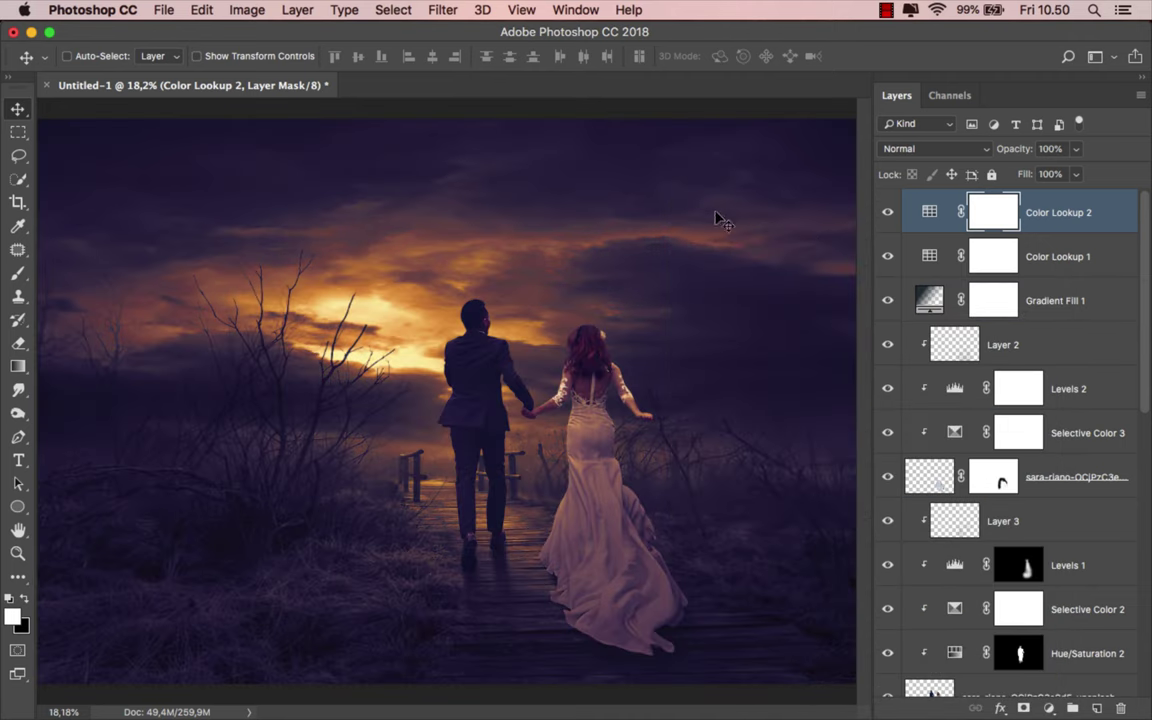
Add Blend If limits to Color Lookup 2, fading its grade from the darkest and brightest tones.
{"action": "right_click", "coordinate": [1060, 205]}
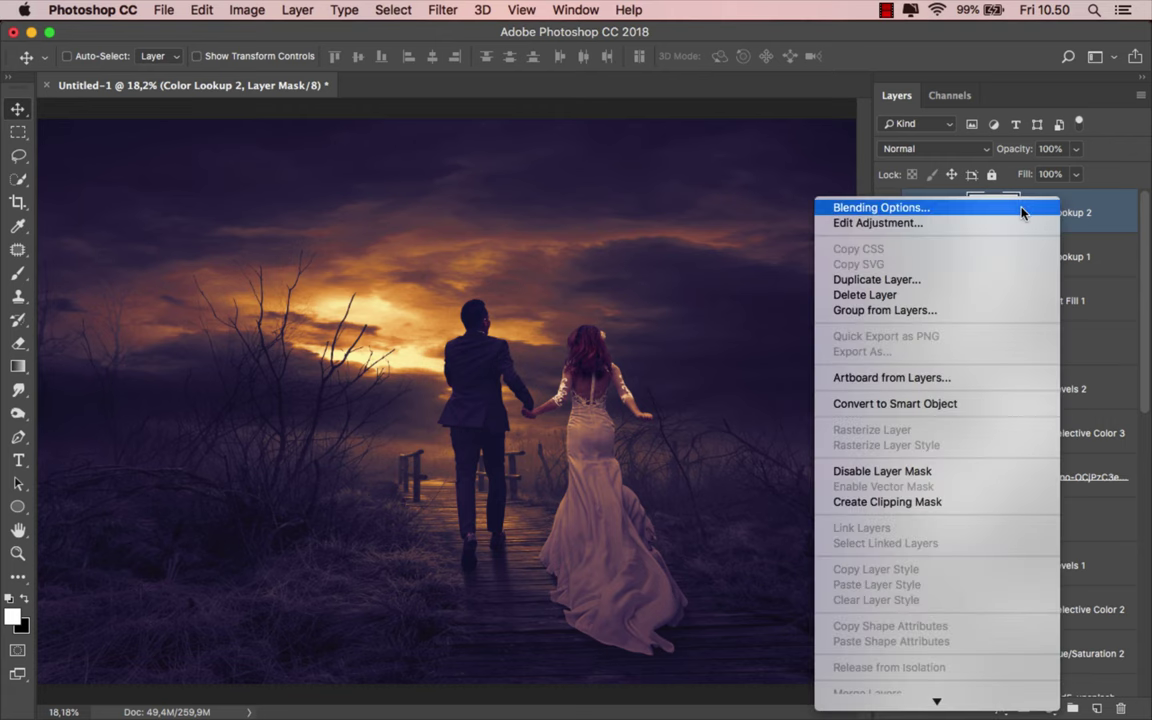
{"action": "left_click", "coordinate": [1020, 209]}
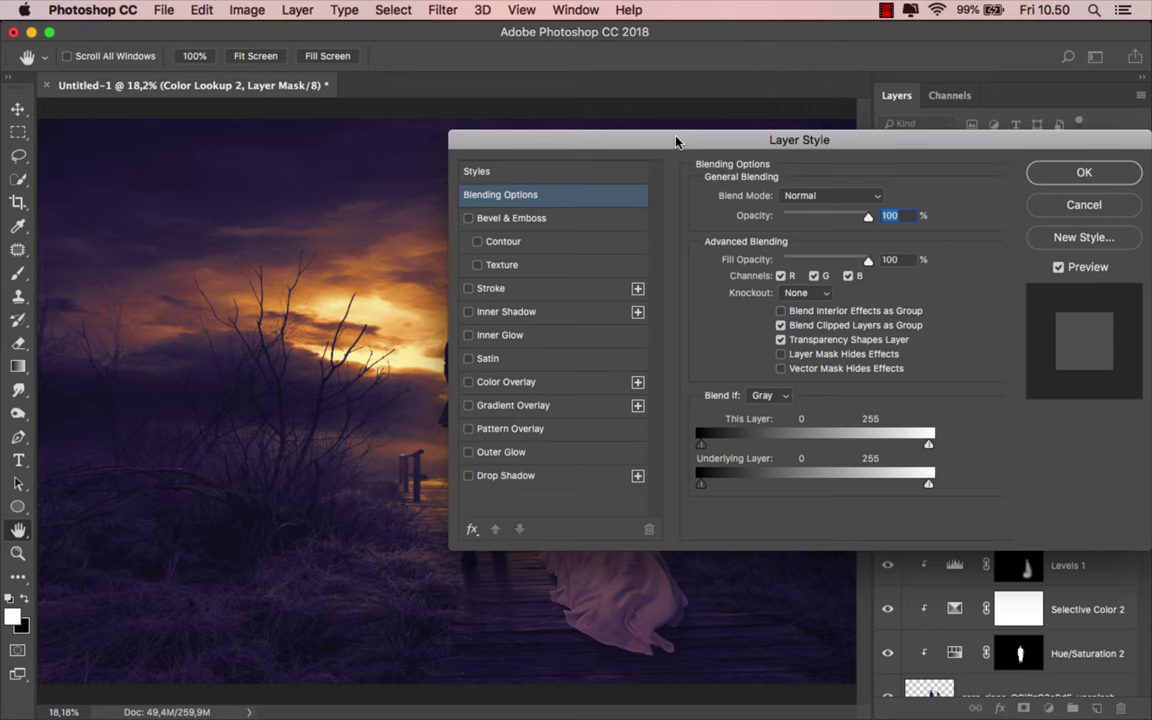
{"action": "left_click_drag", "start_coordinate": [701, 444], "coordinate": [762, 453]}
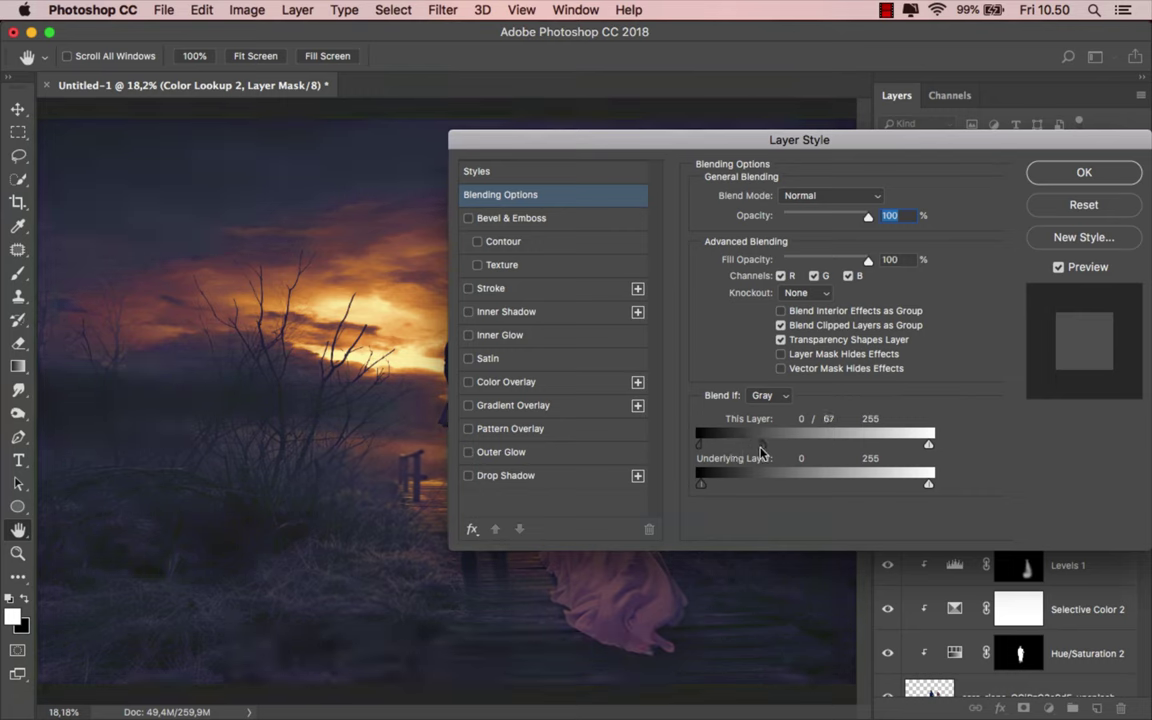
{"action": "key", "text": "alt"}
{"action": "key", "text": "alt"}
{"action": "left_click_drag", "start_coordinate": [929, 444], "coordinate": [823, 452]}
{"action": "key", "text": "alt"}
{"action": "left_click_drag", "start_coordinate": [929, 484], "coordinate": [787, 486]}
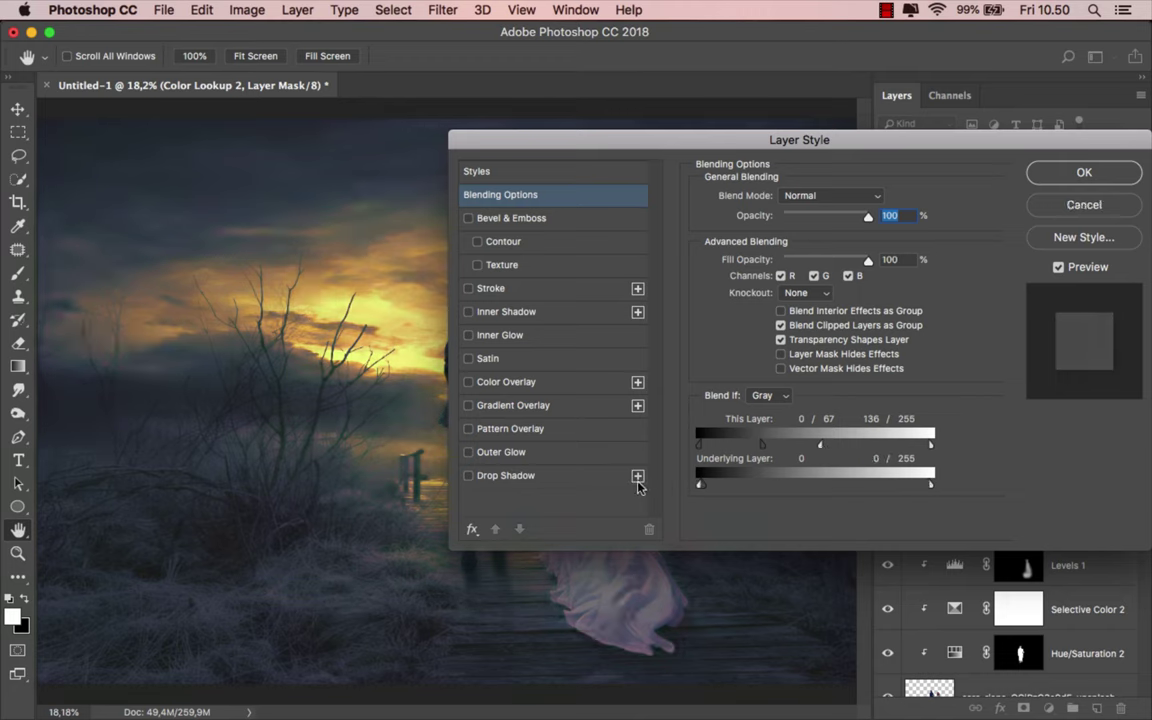
Preview and confirm the blending change, then compare Color Lookup 2 on and off.
{"action": "mouse_move", "coordinate": [912, 148]}
{"action": "left_mouse_down"}
{"action": "mouse_move", "coordinate": [795, 489]}
{"action": "mouse_move", "coordinate": [809, 533]}
{"action": "left_mouse_up"}
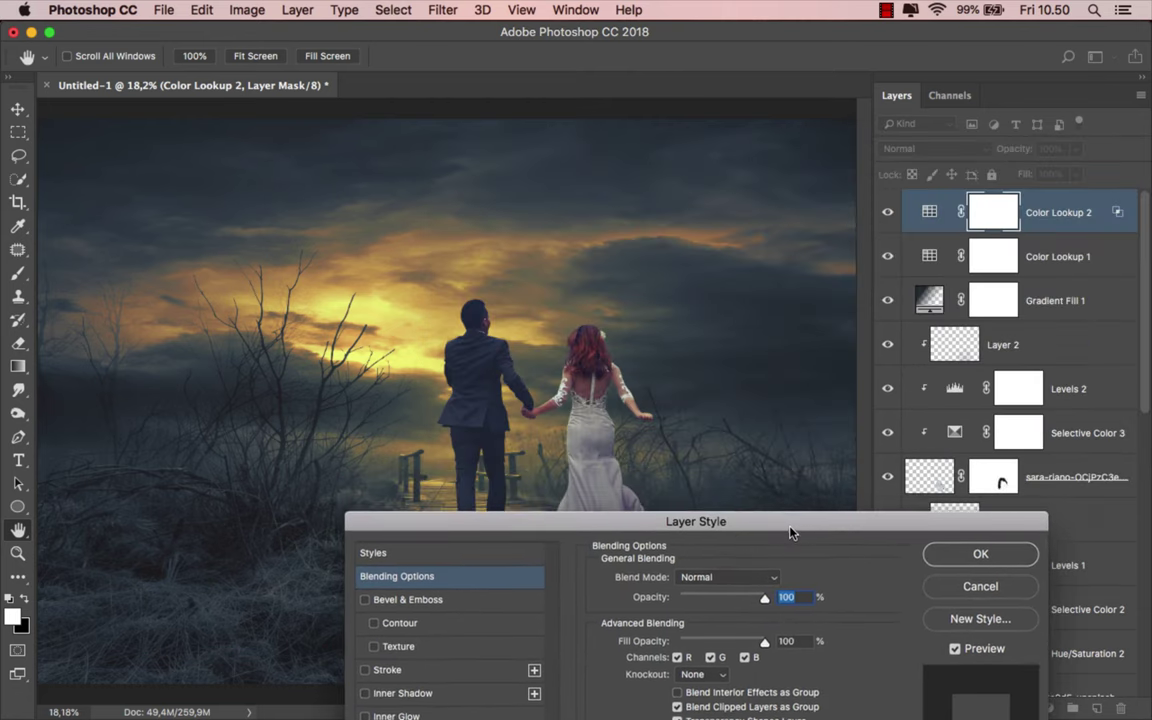
{"action": "left_click", "coordinate": [955, 653]}
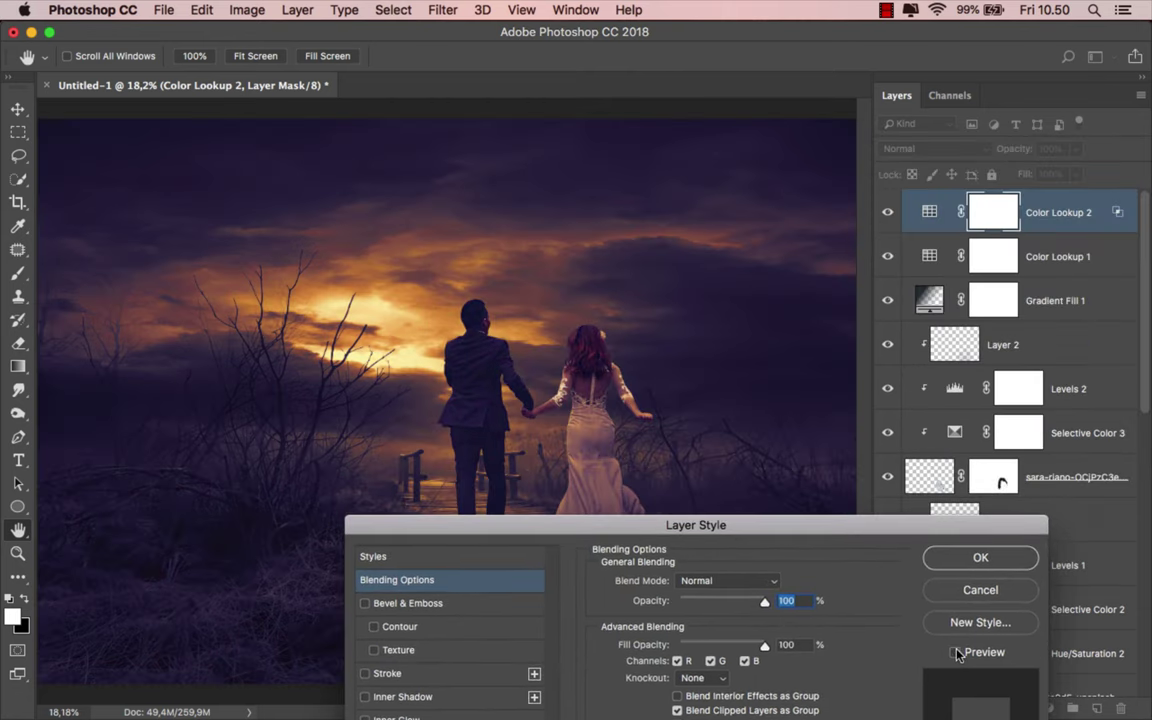
{"action": "left_click", "coordinate": [955, 653]}
{"action": "left_click", "coordinate": [978, 557]}
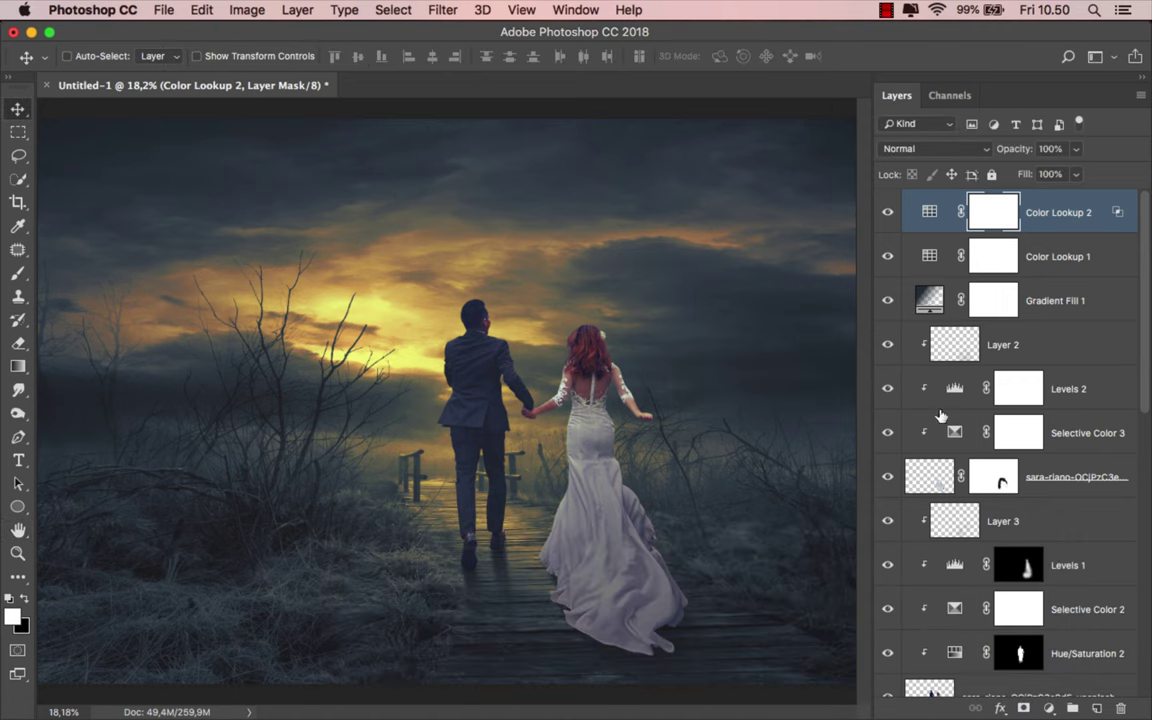
{"action": "left_click", "coordinate": [887, 213]}
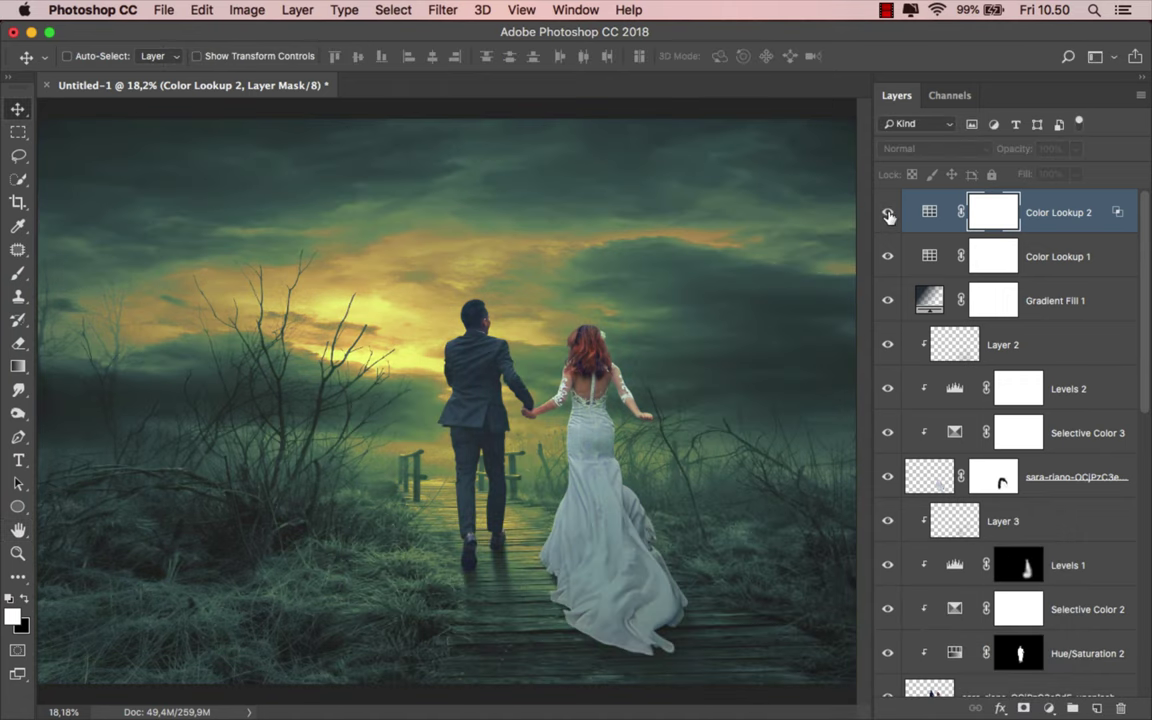
{"action": "left_click", "coordinate": [887, 213]}
{"action": "left_click", "coordinate": [1057, 229]}
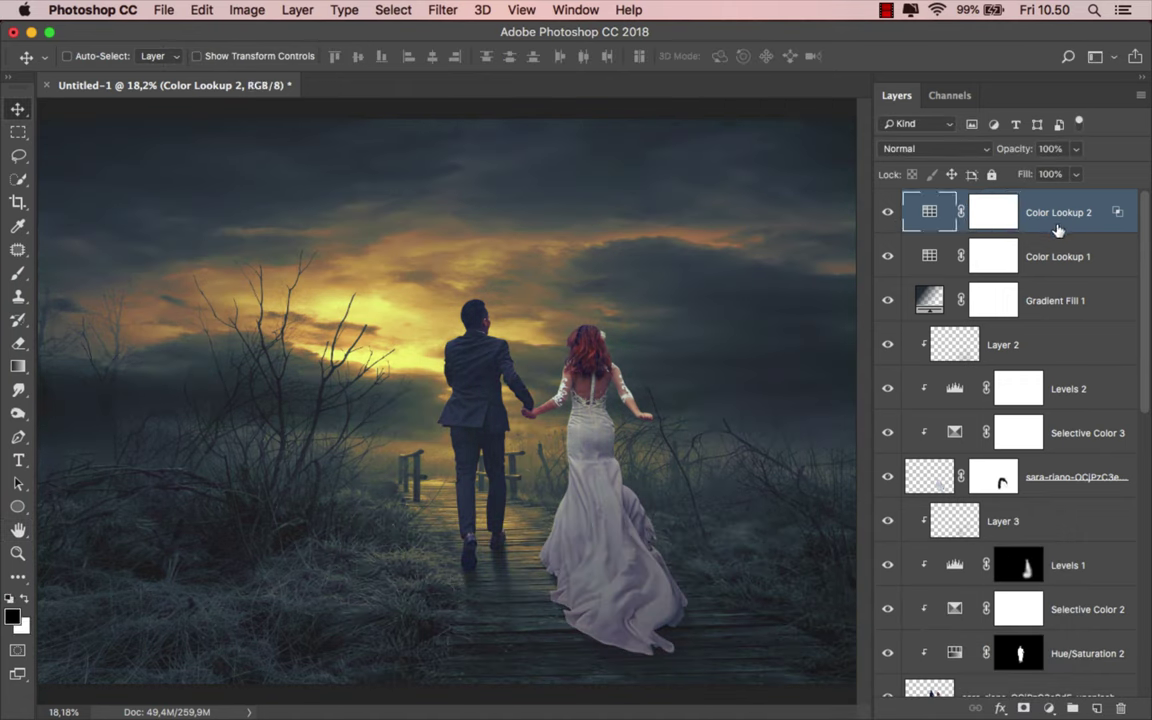
Add a clipped Color Balance layer with midtones Green +32 and Yellow −29.
{"action": "left_click", "coordinate": [1048, 708]}
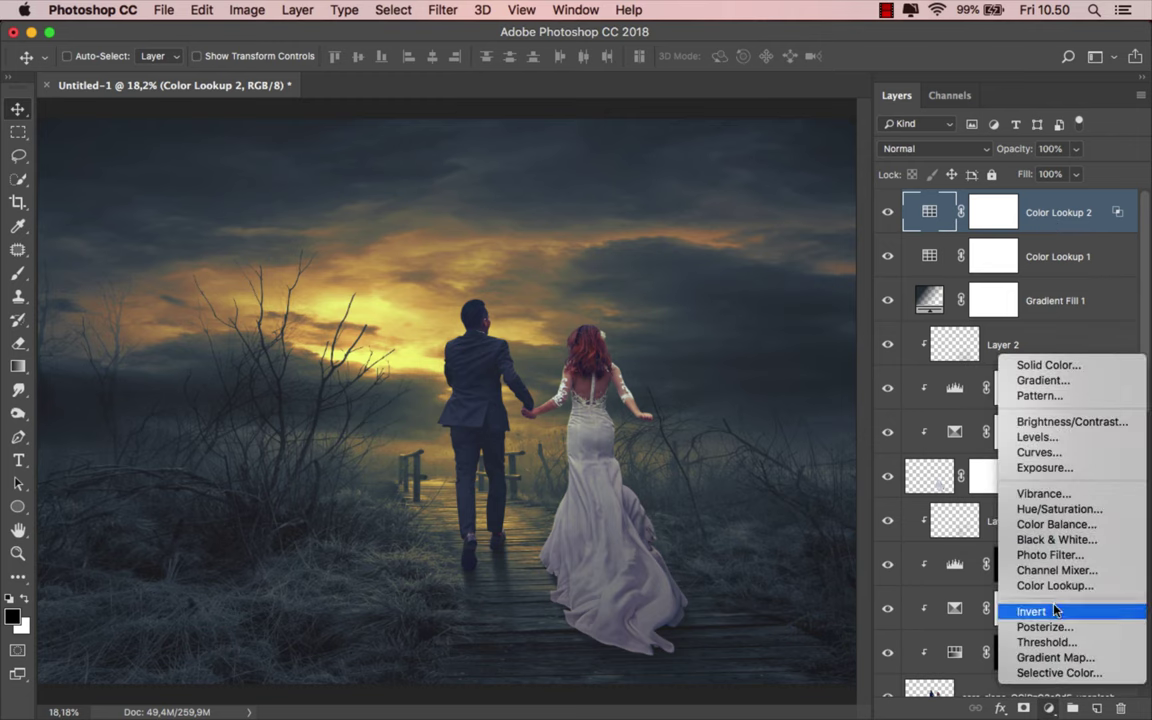
{"action": "left_click", "coordinate": [1066, 528]}
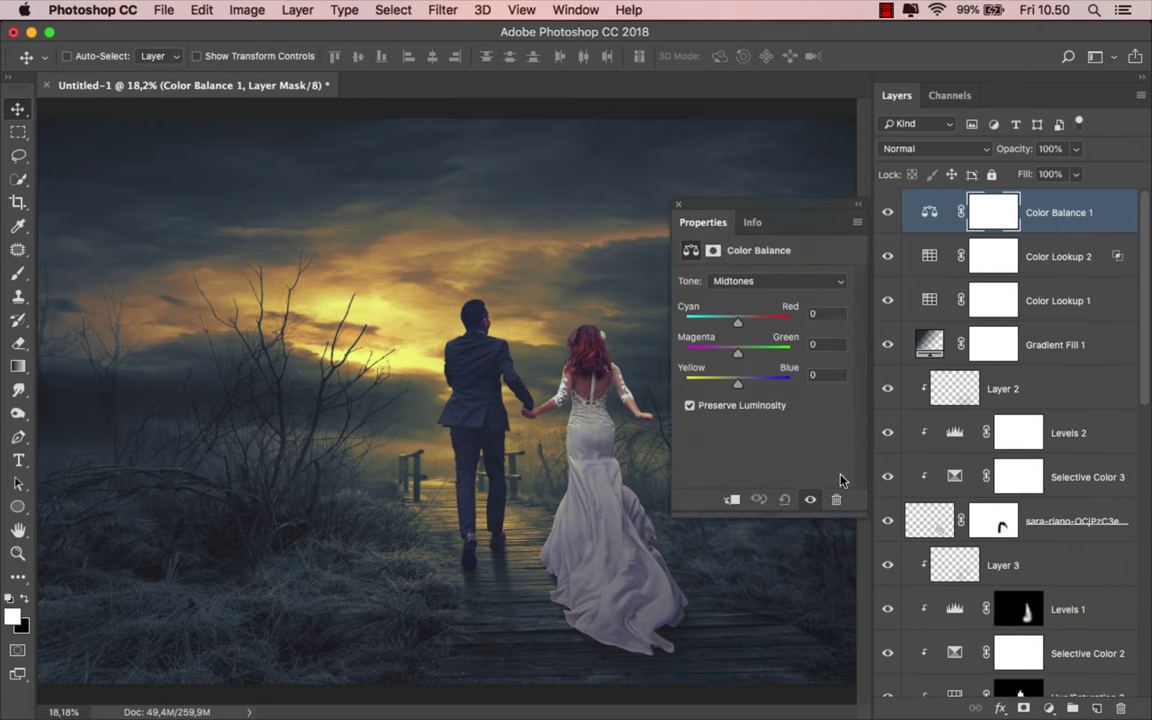
{"action": "left_click", "coordinate": [731, 501]}
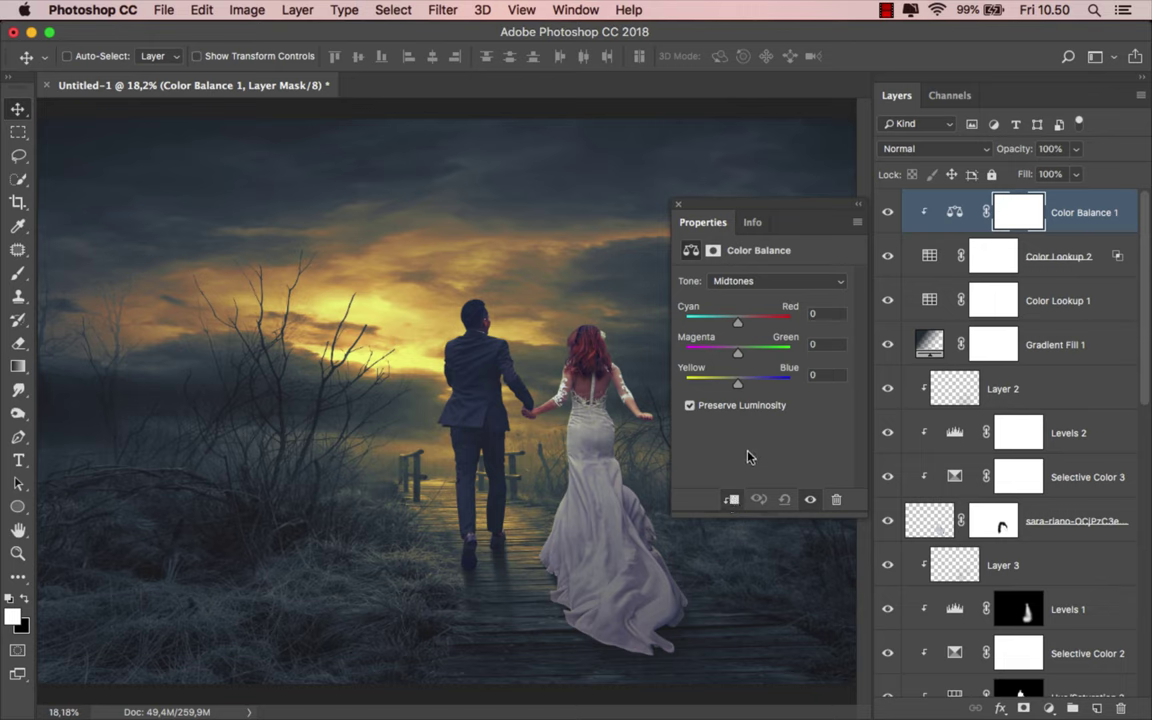
{"action": "left_click_drag", "start_coordinate": [745, 351], "coordinate": [753, 351]}
{"action": "left_click_drag", "start_coordinate": [737, 383], "coordinate": [725, 386]}
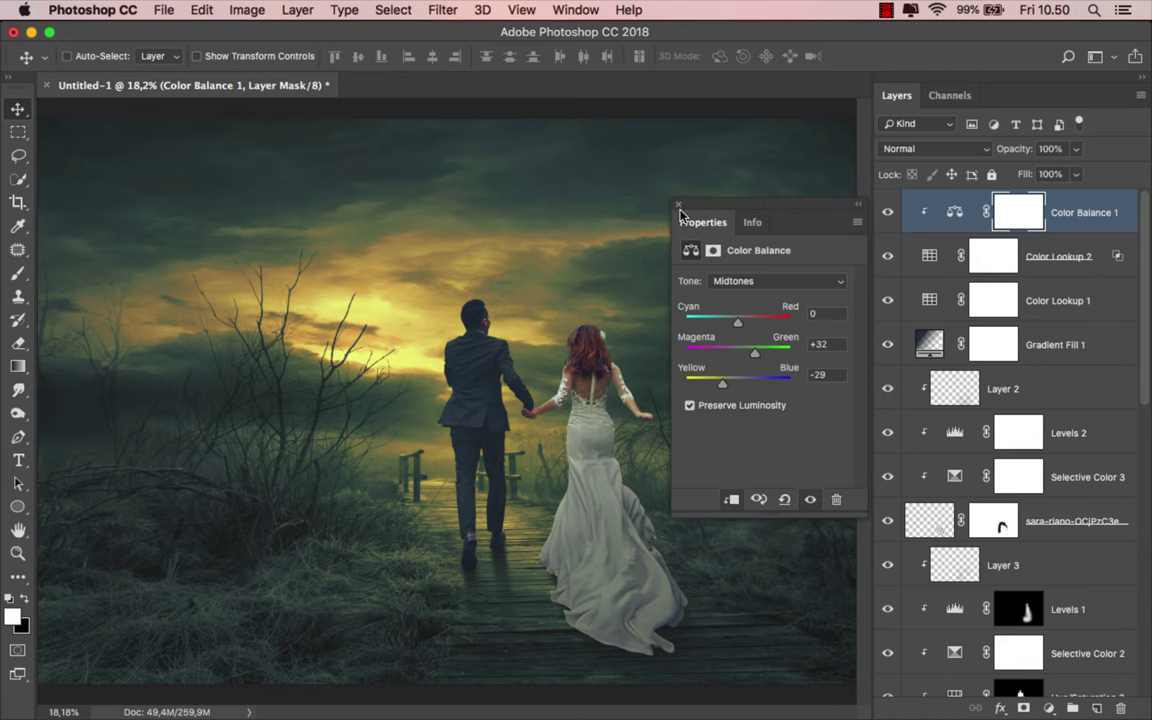
{"action": "left_click", "coordinate": [678, 204]}
Compare the look by toggling Color Balance 1 and Color Lookup 2 visibility.
{"action": "left_click", "coordinate": [888, 213]}
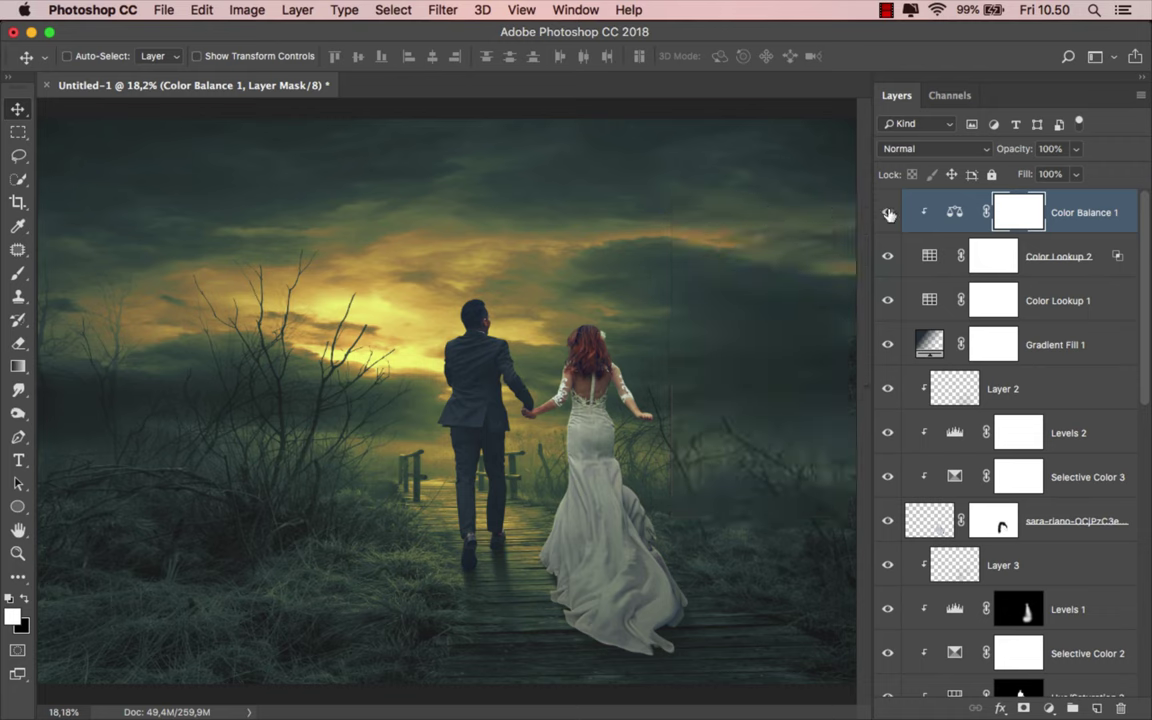
{"action": "left_click", "coordinate": [888, 258]}
{"action": "left_click", "coordinate": [887, 257]}
{"action": "left_click", "coordinate": [1072, 222]}
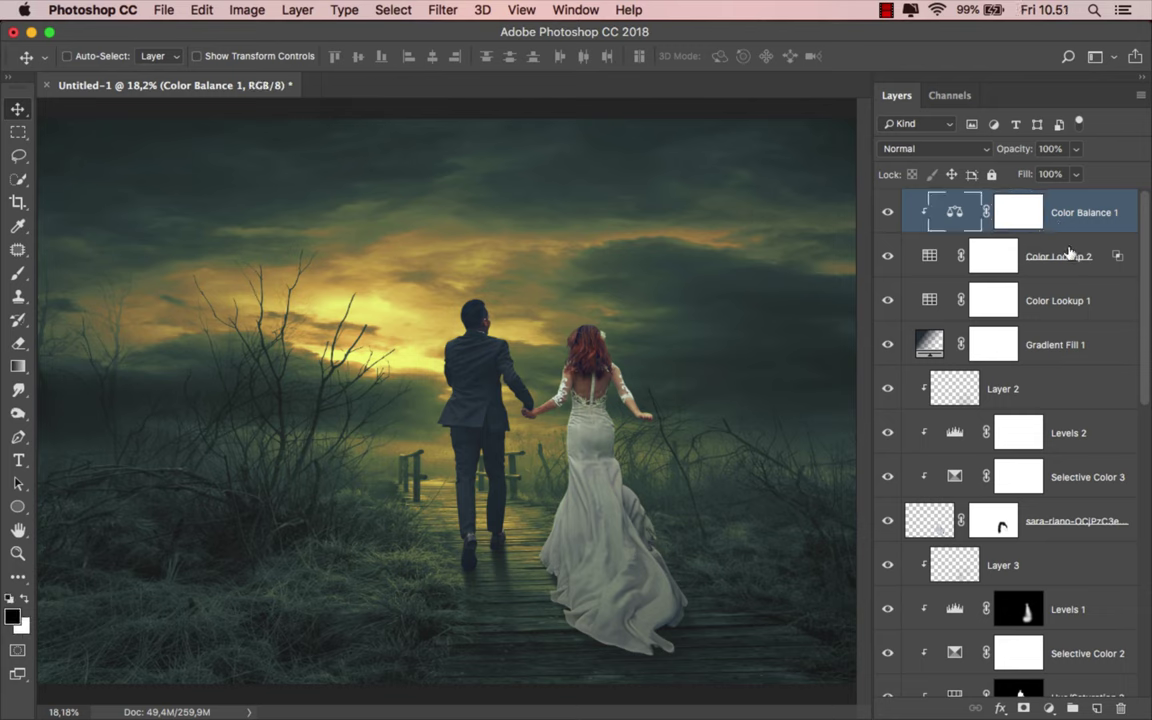
{"action": "left_click", "coordinate": [1048, 708]}
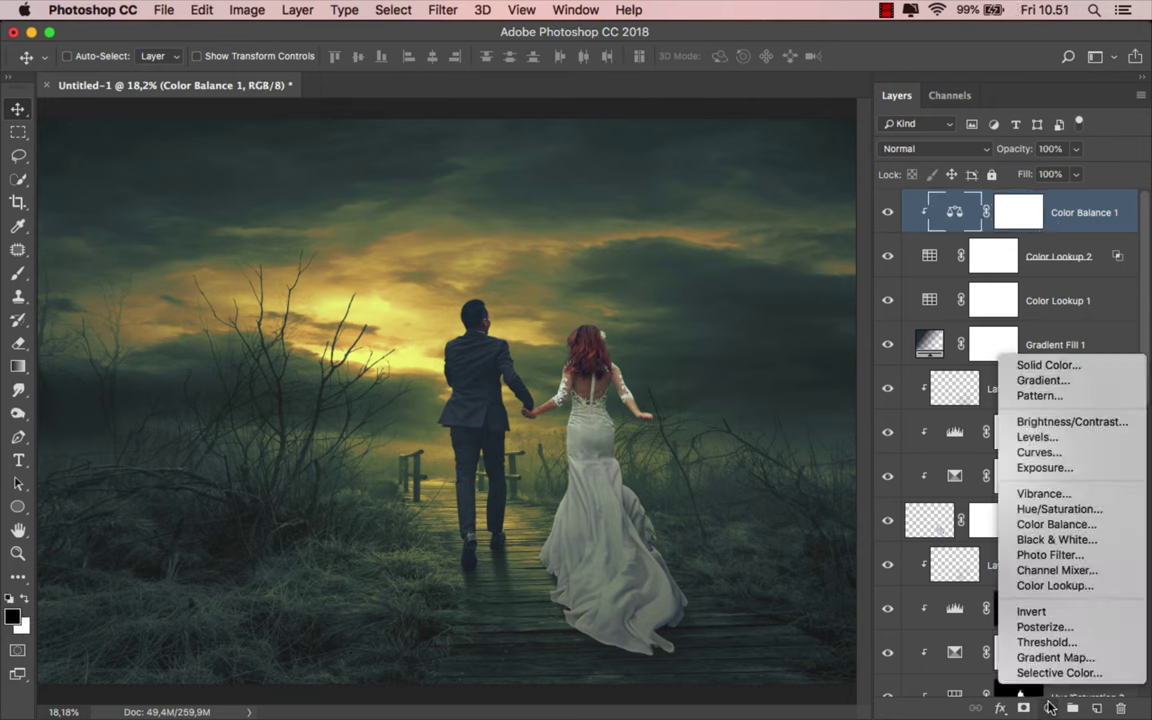
Add an Exposure layer at exposure +0.47 and gamma 0.95, then compare it on and off.
{"action": "left_click", "coordinate": [1064, 469]}
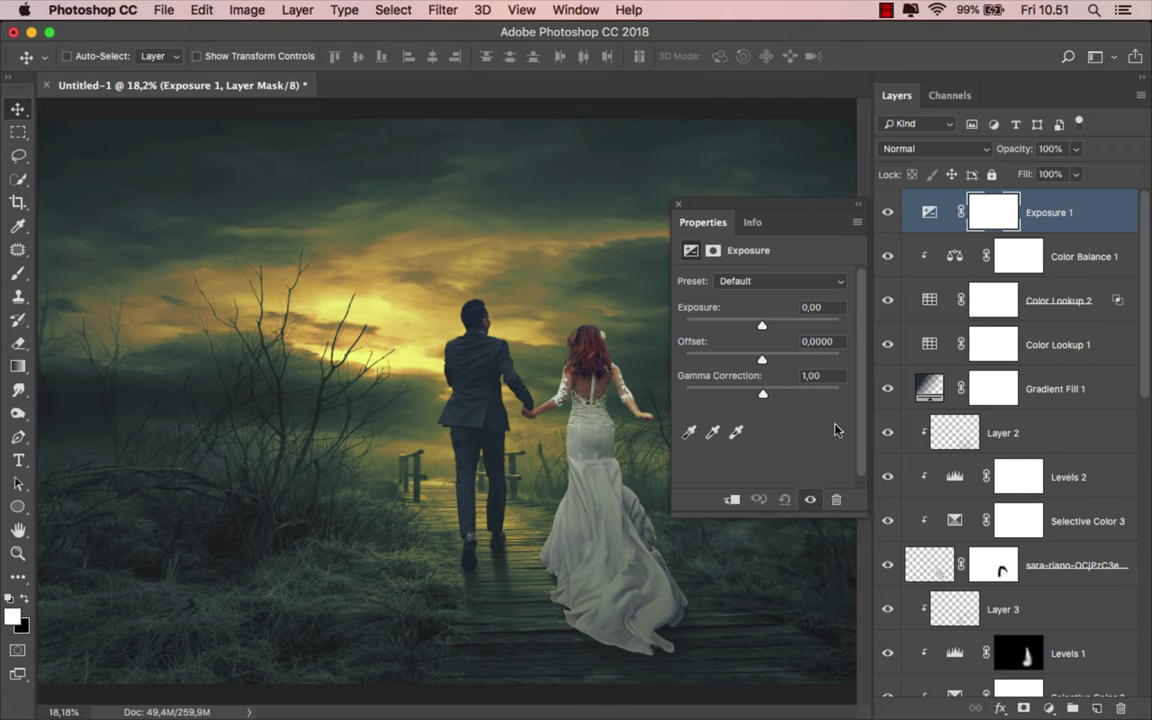
{"action": "left_click_drag", "start_coordinate": [762, 328], "coordinate": [768, 328]}
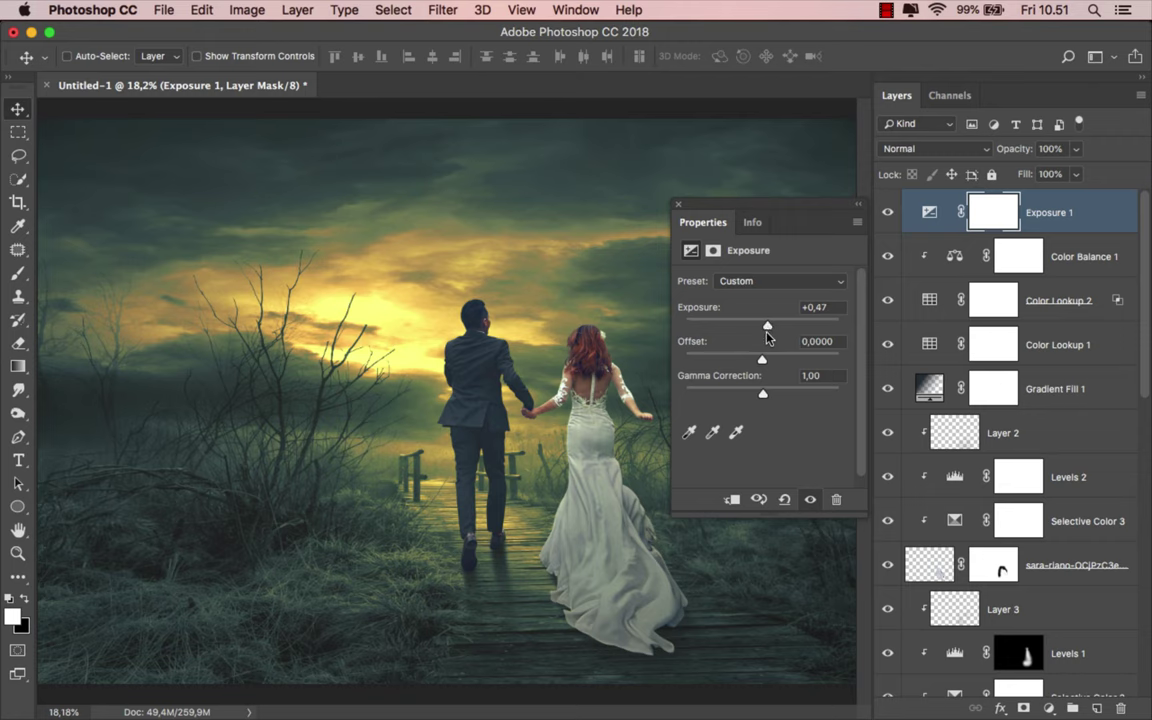
{"action": "left_click_drag", "start_coordinate": [763, 396], "coordinate": [766, 396]}
{"action": "left_click", "coordinate": [678, 204]}
{"action": "left_click", "coordinate": [887, 212]}
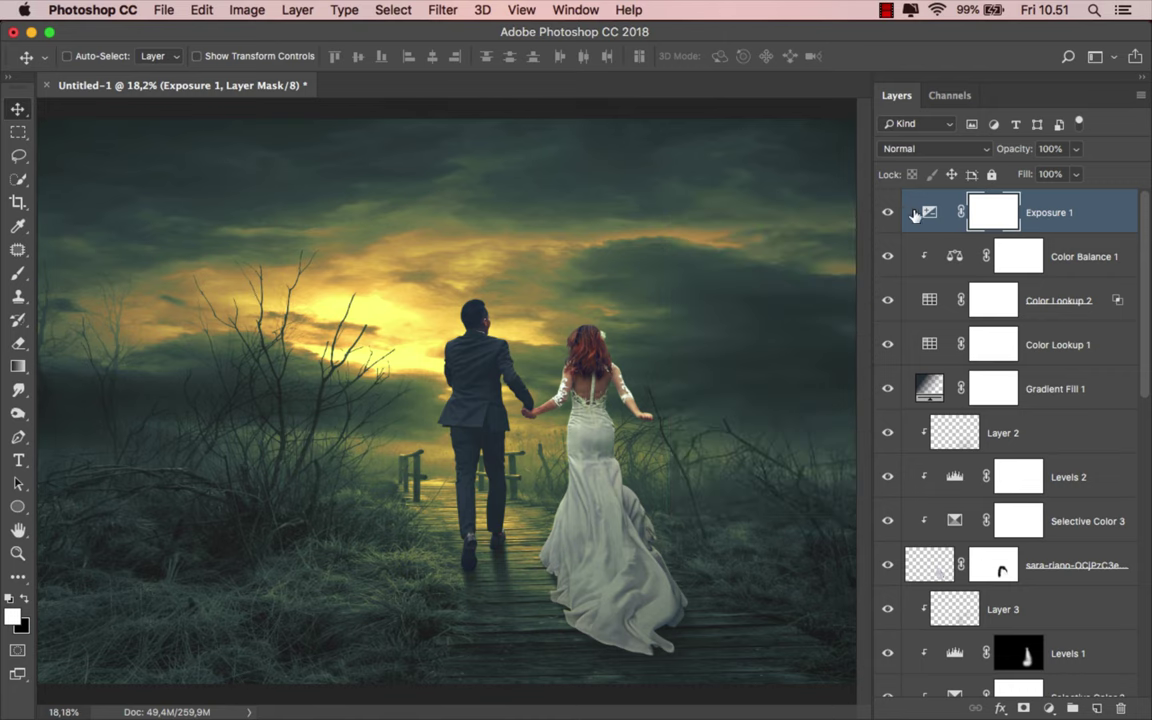
{"action": "left_click", "coordinate": [929, 212]}
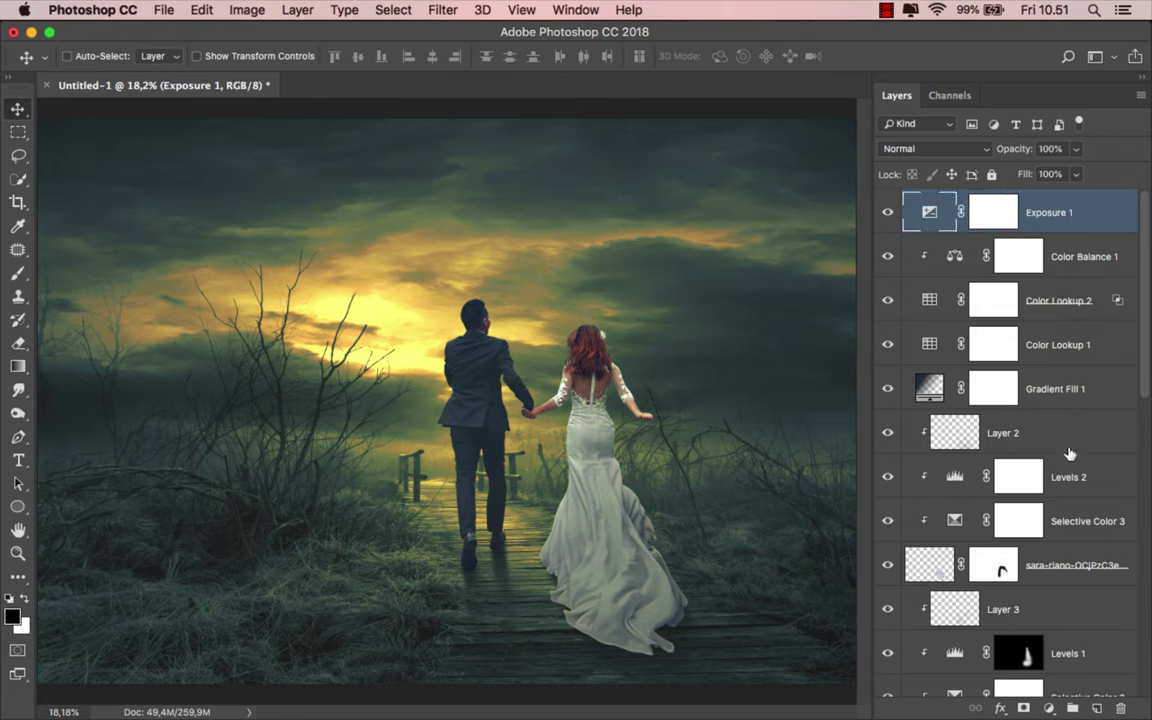
{"action": "left_click", "coordinate": [1048, 707]}
Add a Selective Color layer and shift its Yellows toward magenta and yellow with less cyan.
{"action": "left_click", "coordinate": [1059, 673]}
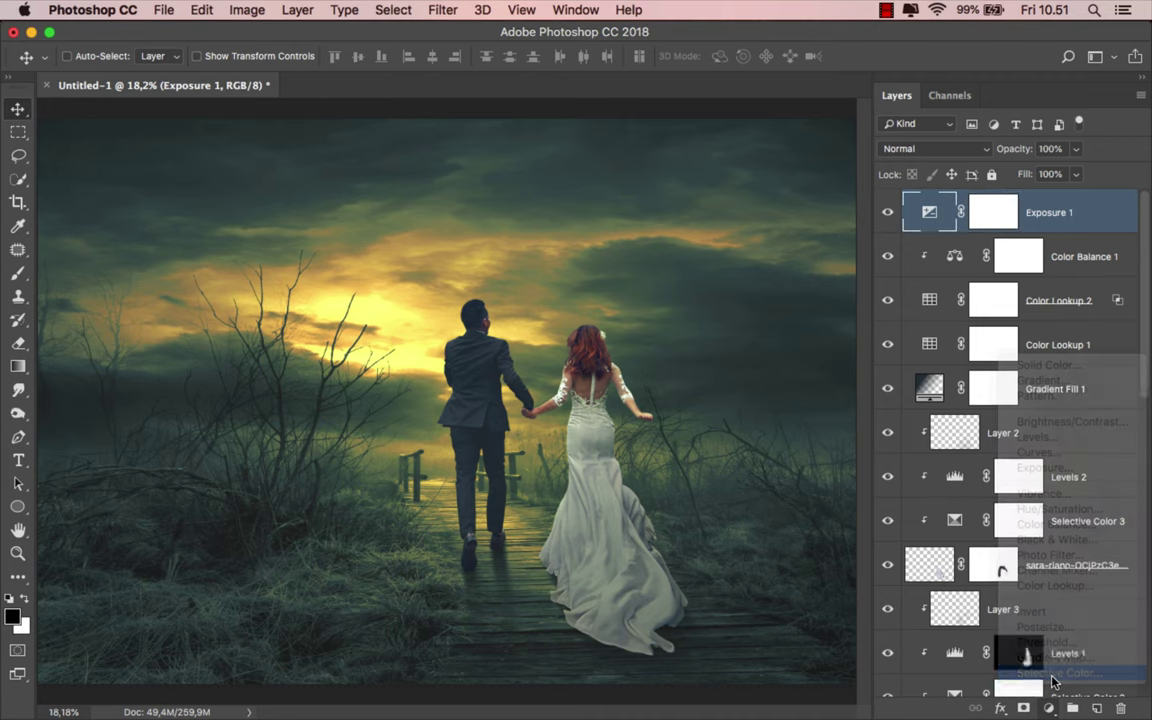
{"action": "left_click", "coordinate": [763, 302]}
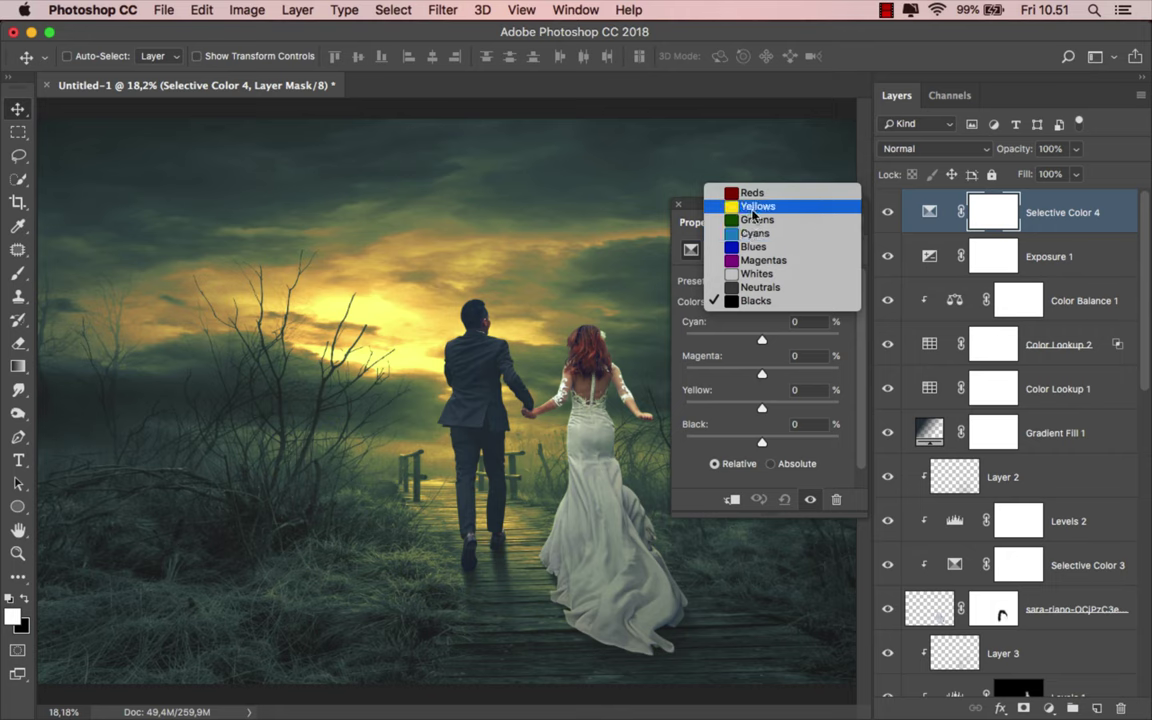
{"action": "left_click", "coordinate": [754, 207]}
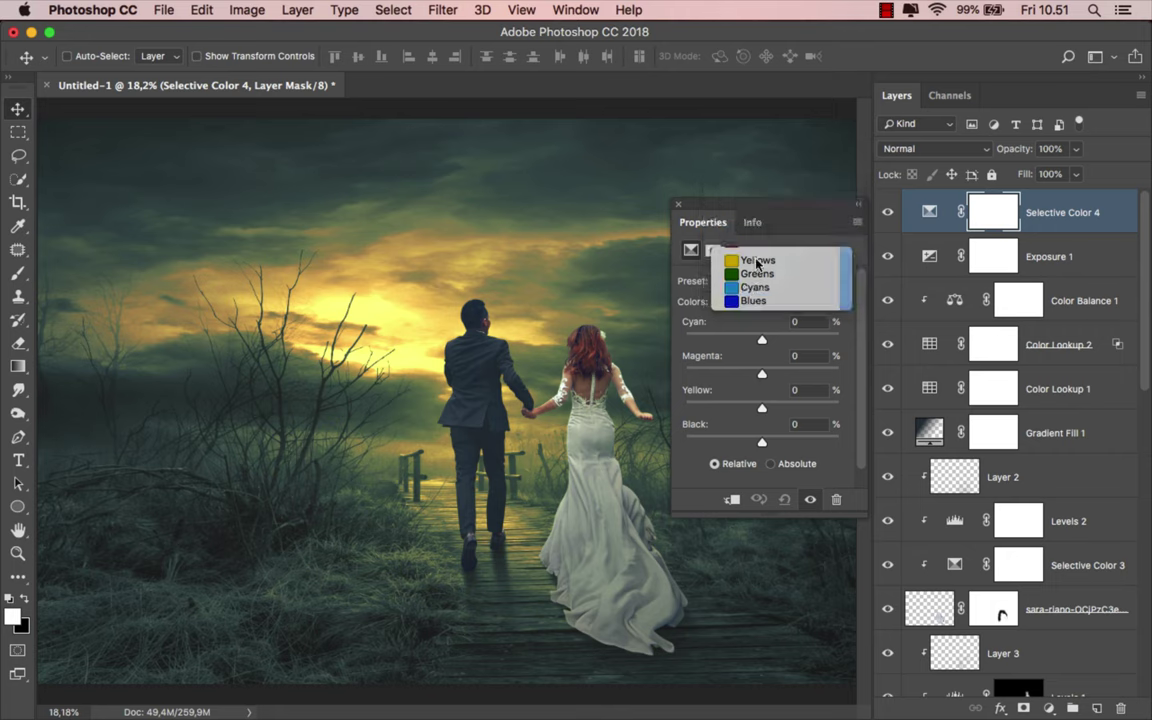
{"action": "left_click", "coordinate": [725, 338]}
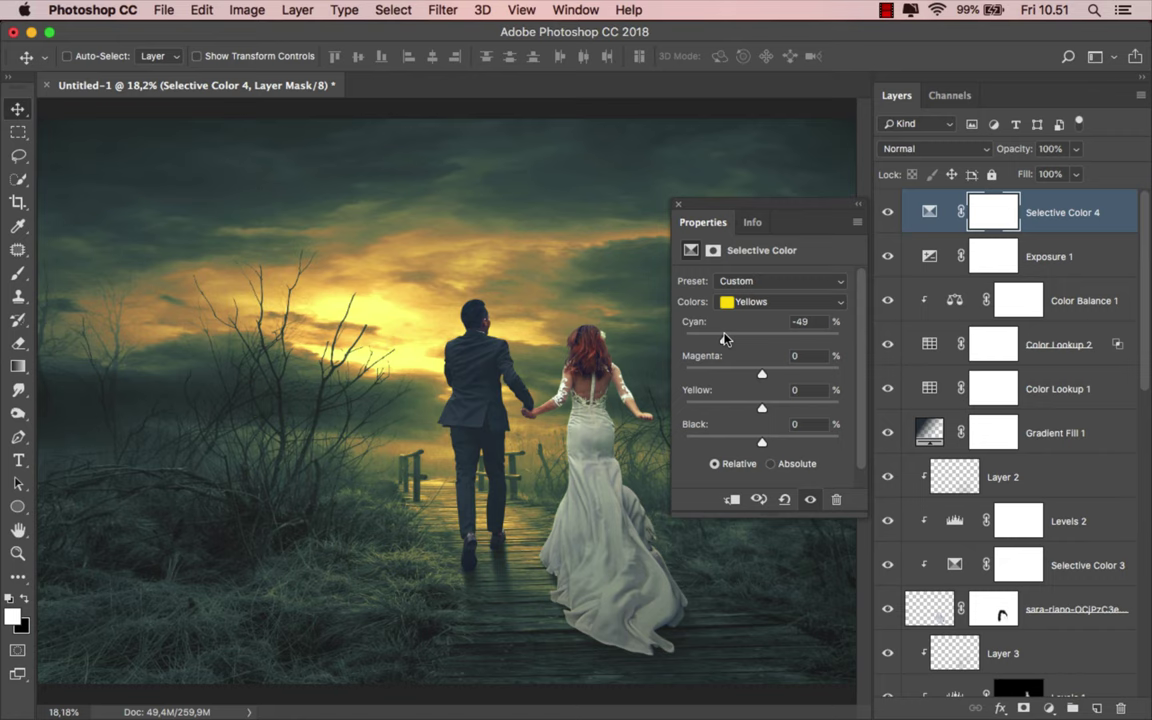
{"action": "left_click_drag", "start_coordinate": [764, 373], "coordinate": [791, 373]}
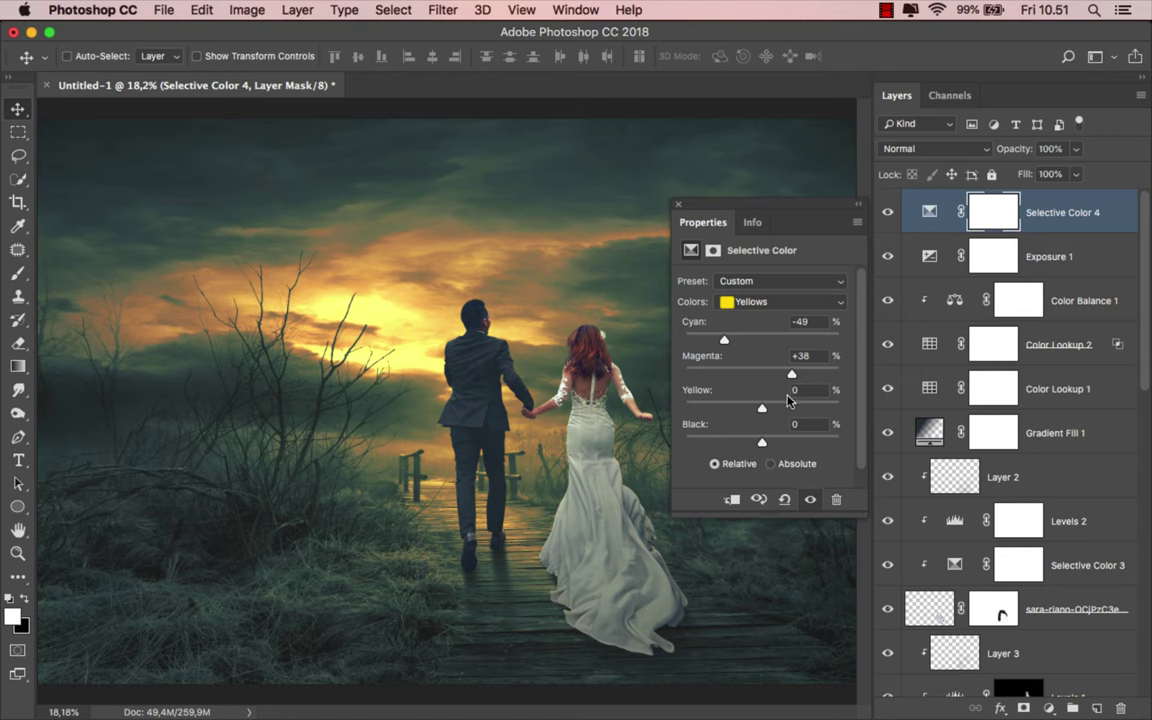
{"action": "left_click", "coordinate": [799, 407]}
{"action": "mouse_move", "coordinate": [799, 409]}
{"action": "left_mouse_down"}
{"action": "mouse_move", "coordinate": [789, 409]}
{"action": "mouse_move", "coordinate": [787, 373]}
{"action": "left_mouse_up"}
{"action": "left_click", "coordinate": [801, 373]}
Set Greens Black to +100, and Cyans and Blues Yellow to +100.
{"action": "left_click", "coordinate": [780, 301]}
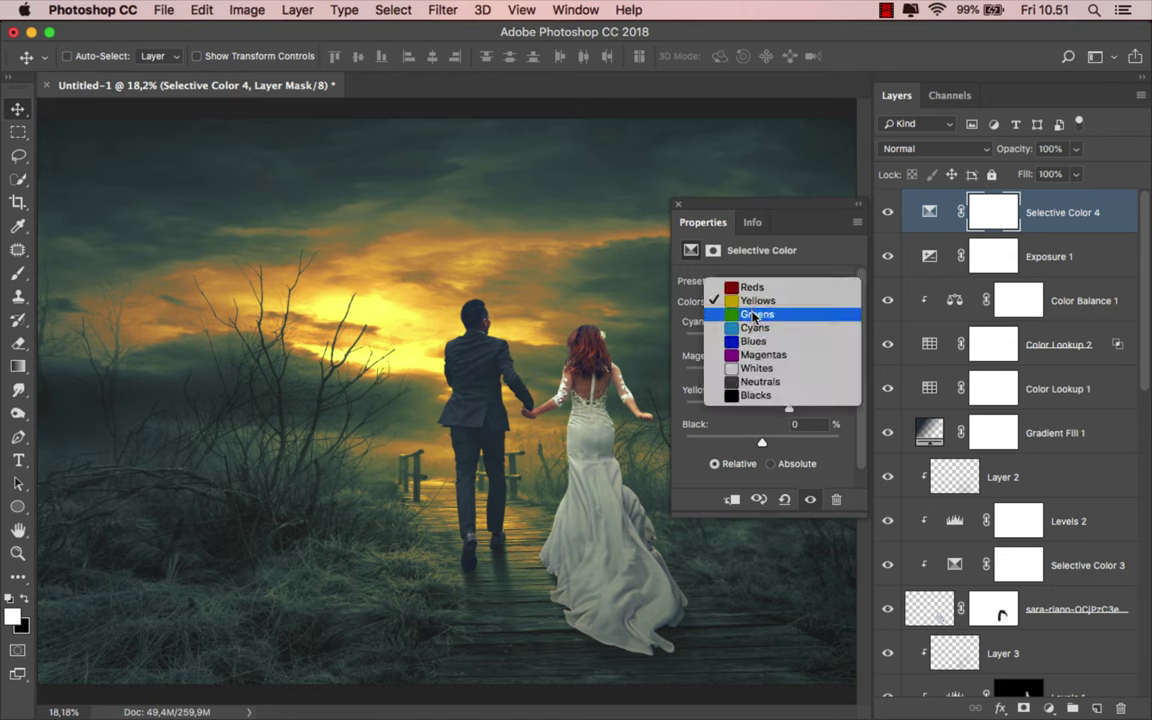
{"action": "left_click", "coordinate": [770, 313]}
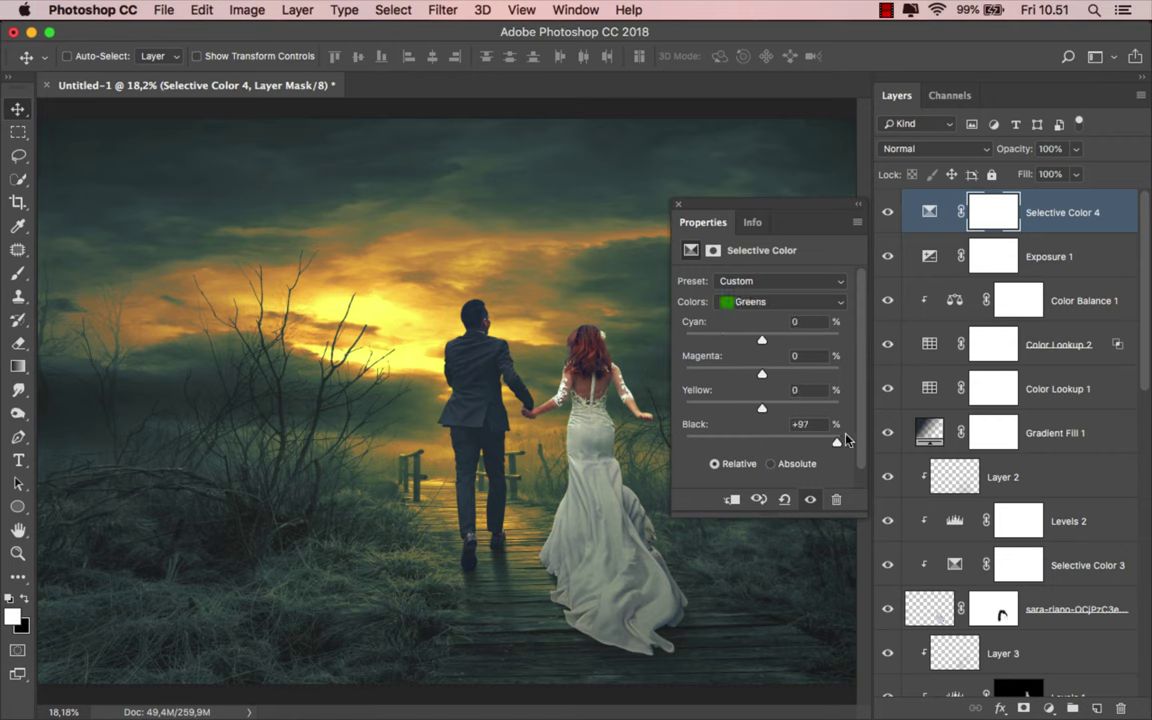
{"action": "left_click_drag", "start_coordinate": [845, 440], "coordinate": [860, 440]}
{"action": "left_click", "coordinate": [780, 301]}
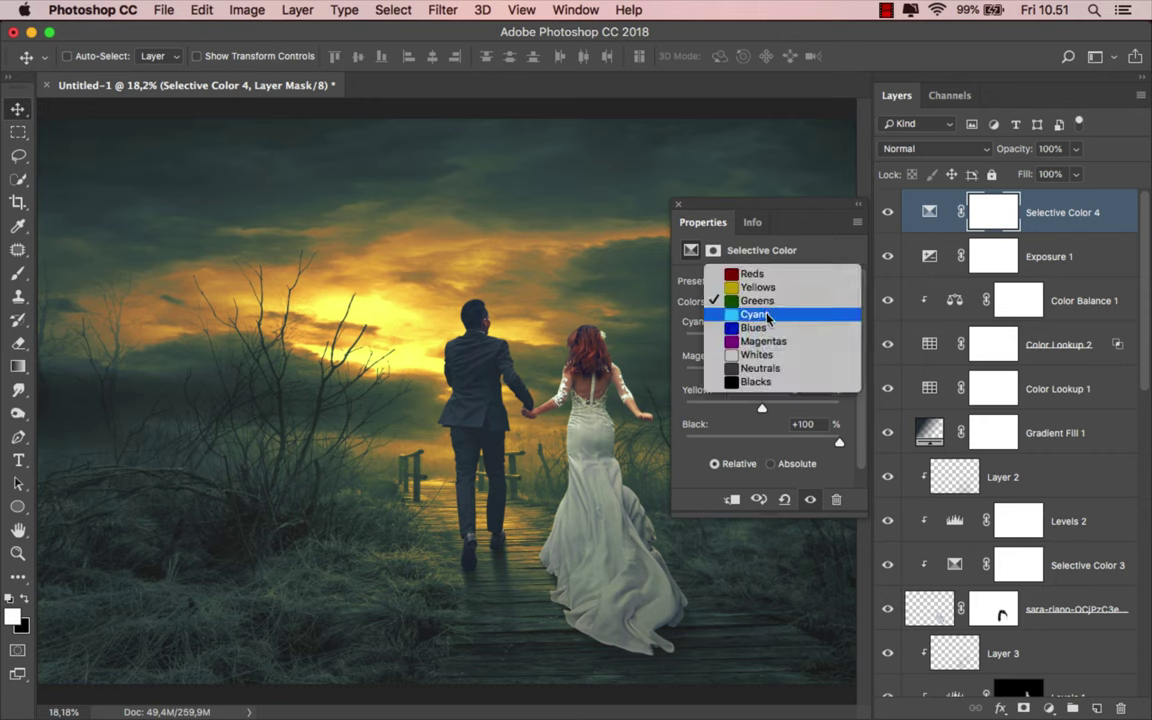
{"action": "left_click", "coordinate": [767, 317]}
{"action": "left_click_drag", "start_coordinate": [762, 408], "coordinate": [858, 410]}
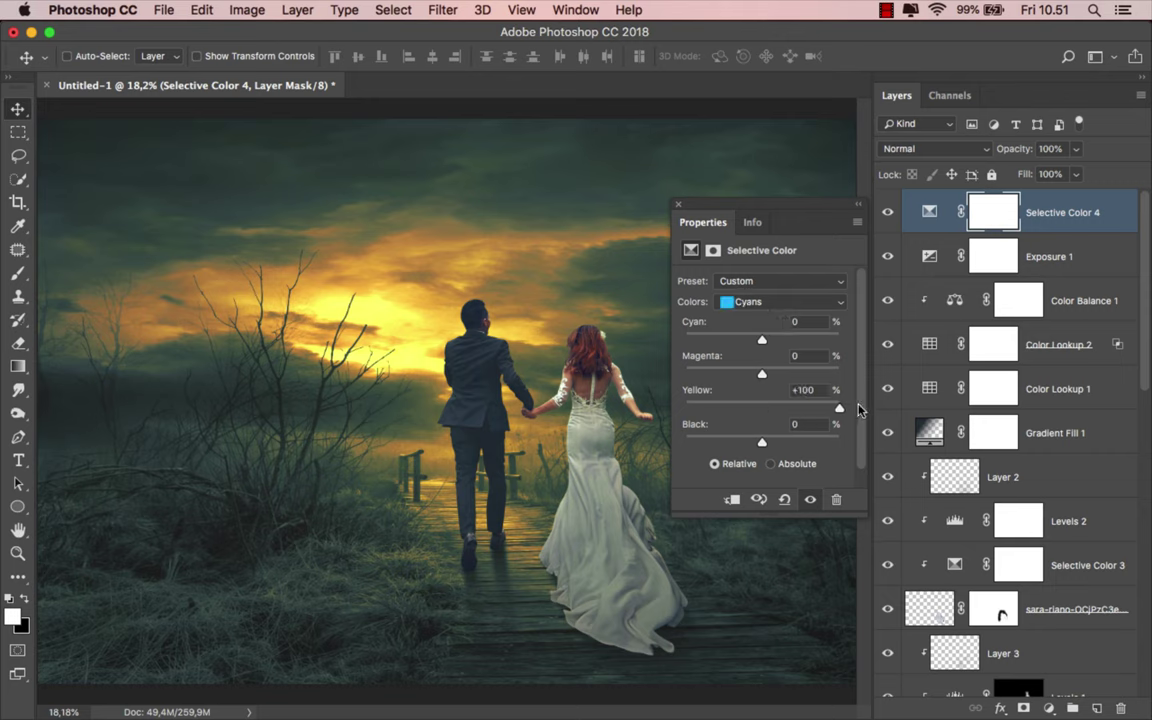
{"action": "left_click", "coordinate": [760, 301]}
{"action": "left_click", "coordinate": [750, 315]}
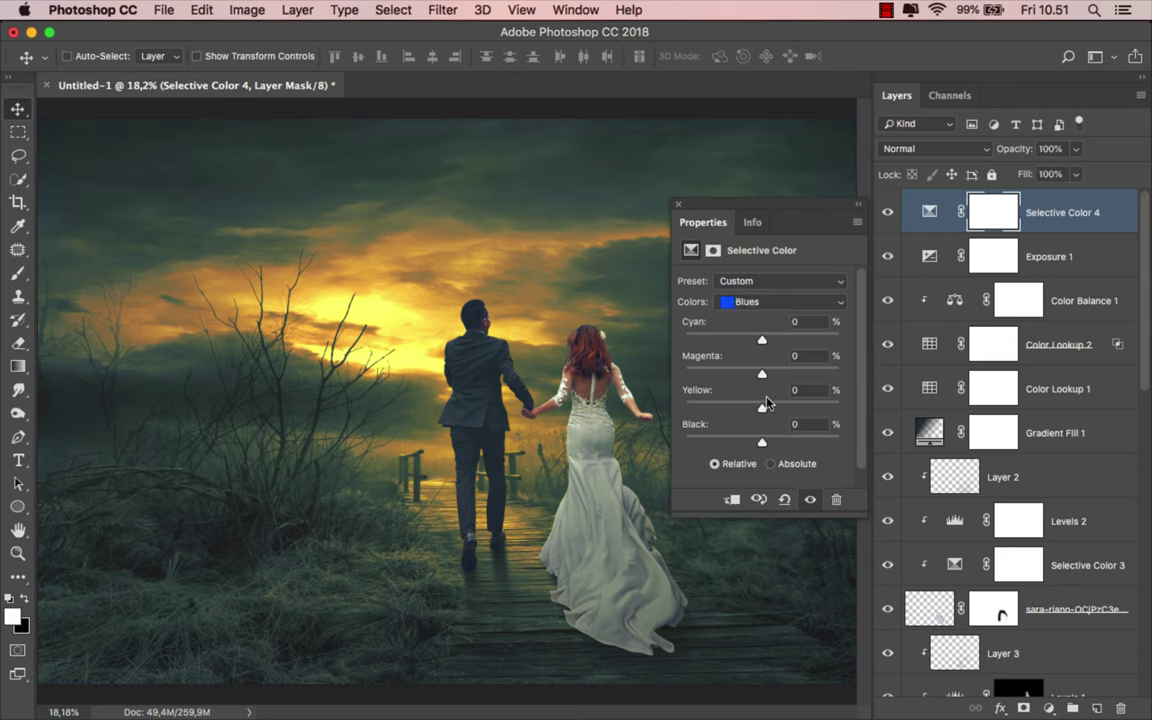
{"action": "left_click_drag", "start_coordinate": [763, 407], "coordinate": [845, 407]}
Return to the Yellows range and reduce its cyan to about −50.
{"action": "left_click", "coordinate": [770, 301]}
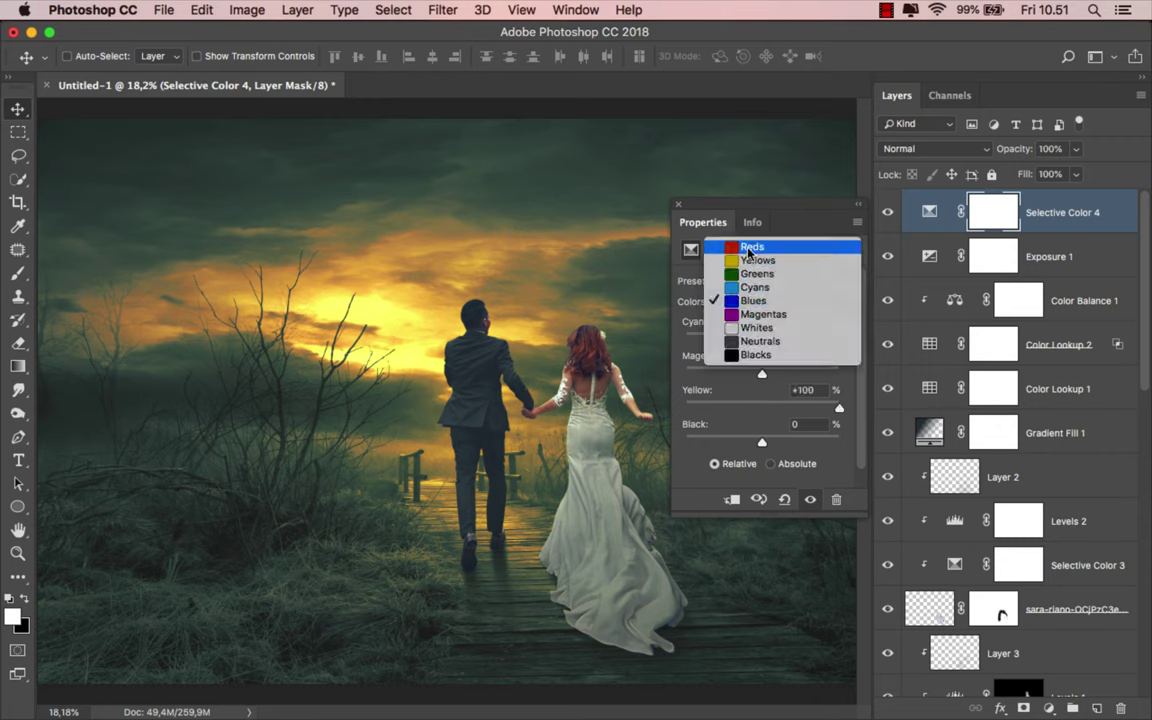
{"action": "left_click", "coordinate": [750, 249]}
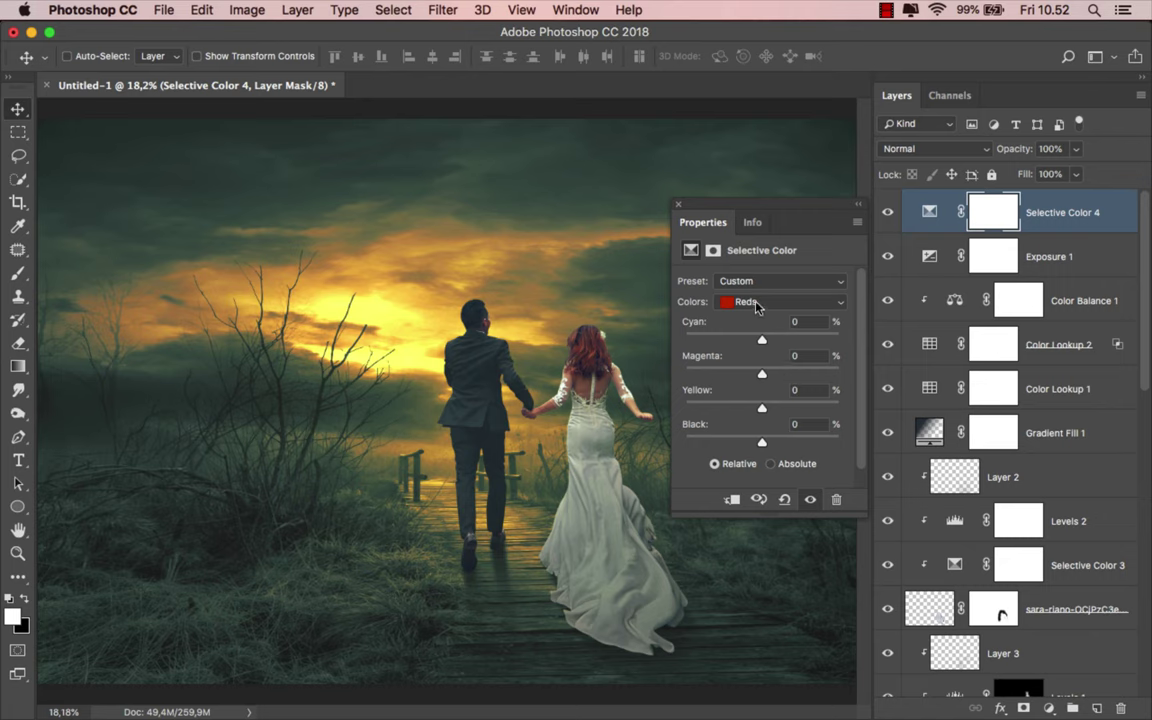
{"action": "left_click", "coordinate": [757, 306]}
{"action": "left_click", "coordinate": [757, 314]}
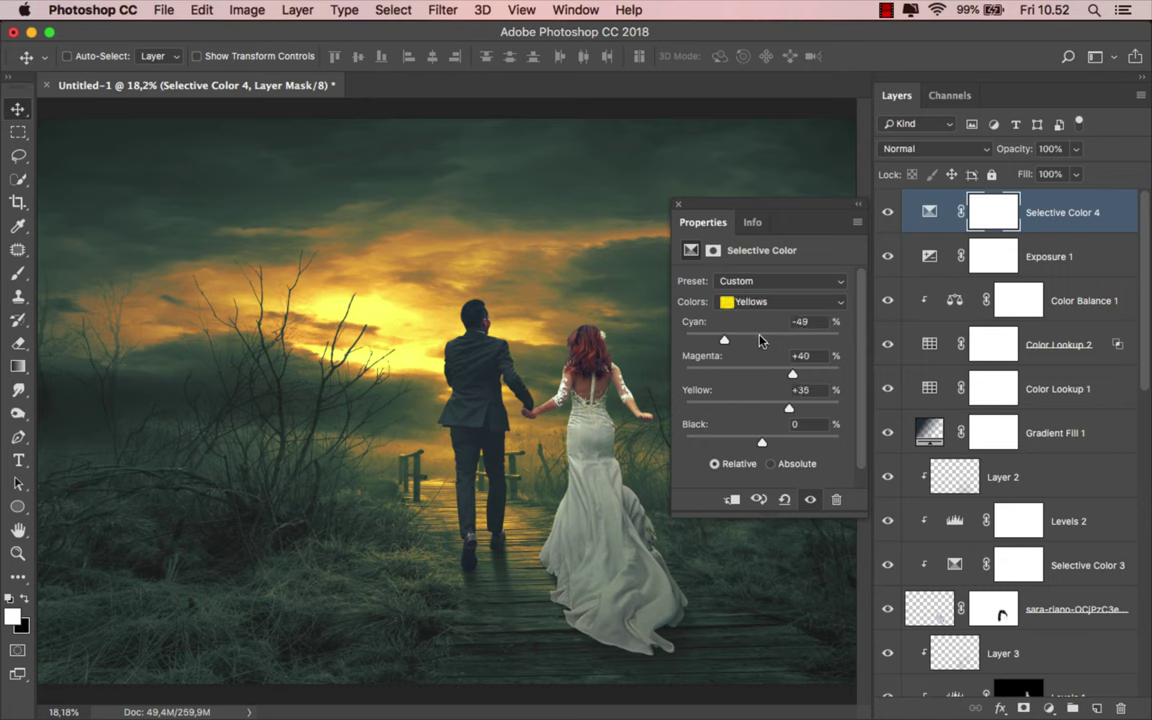
{"action": "left_click_drag", "start_coordinate": [757, 336], "coordinate": [727, 336]}
{"action": "left_click_drag", "start_coordinate": [755, 341], "coordinate": [745, 342]}
{"action": "left_click_drag", "start_coordinate": [745, 342], "coordinate": [724, 343]}
Compare Selective Color 4 on and off with the Properties panel closed.
{"action": "left_click", "coordinate": [678, 204]}
{"action": "left_click", "coordinate": [888, 213]}
{"action": "left_click", "coordinate": [888, 213]}
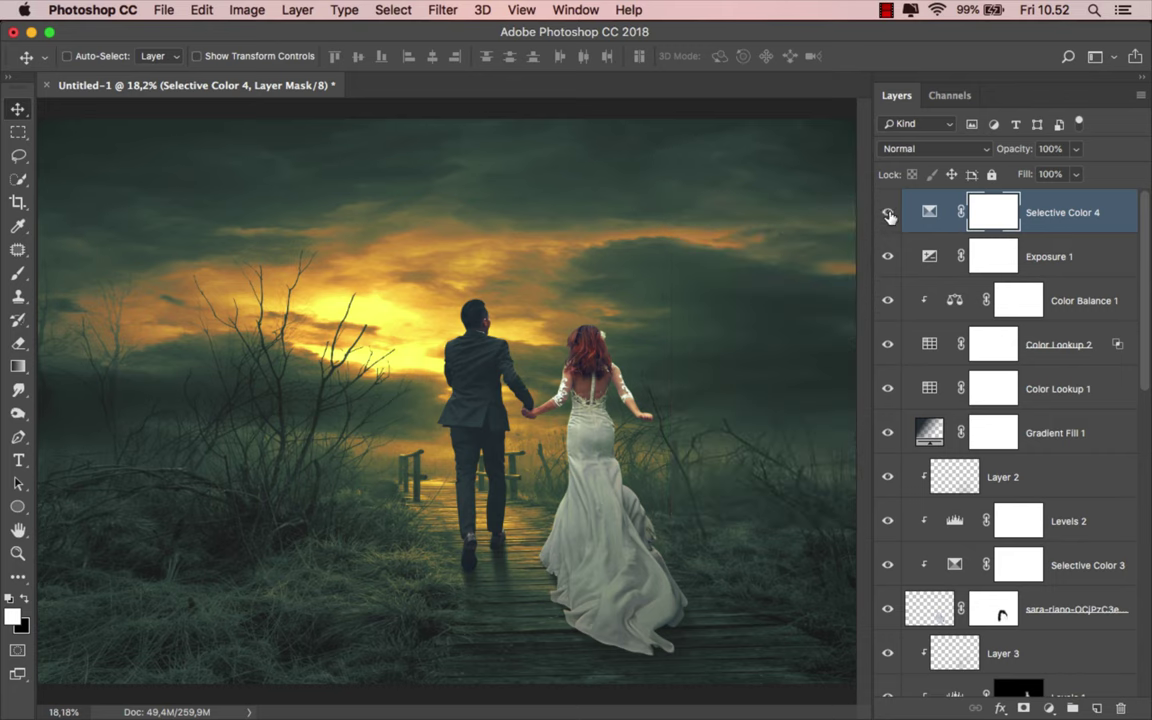
{"action": "left_click", "coordinate": [940, 205]}
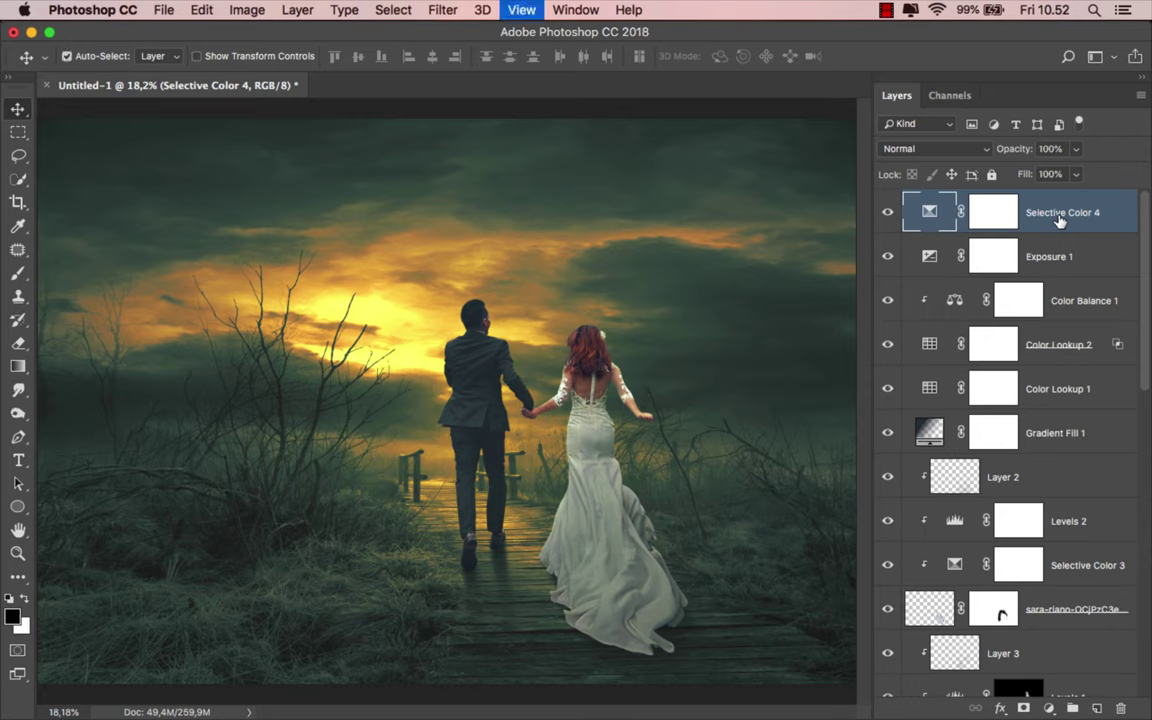